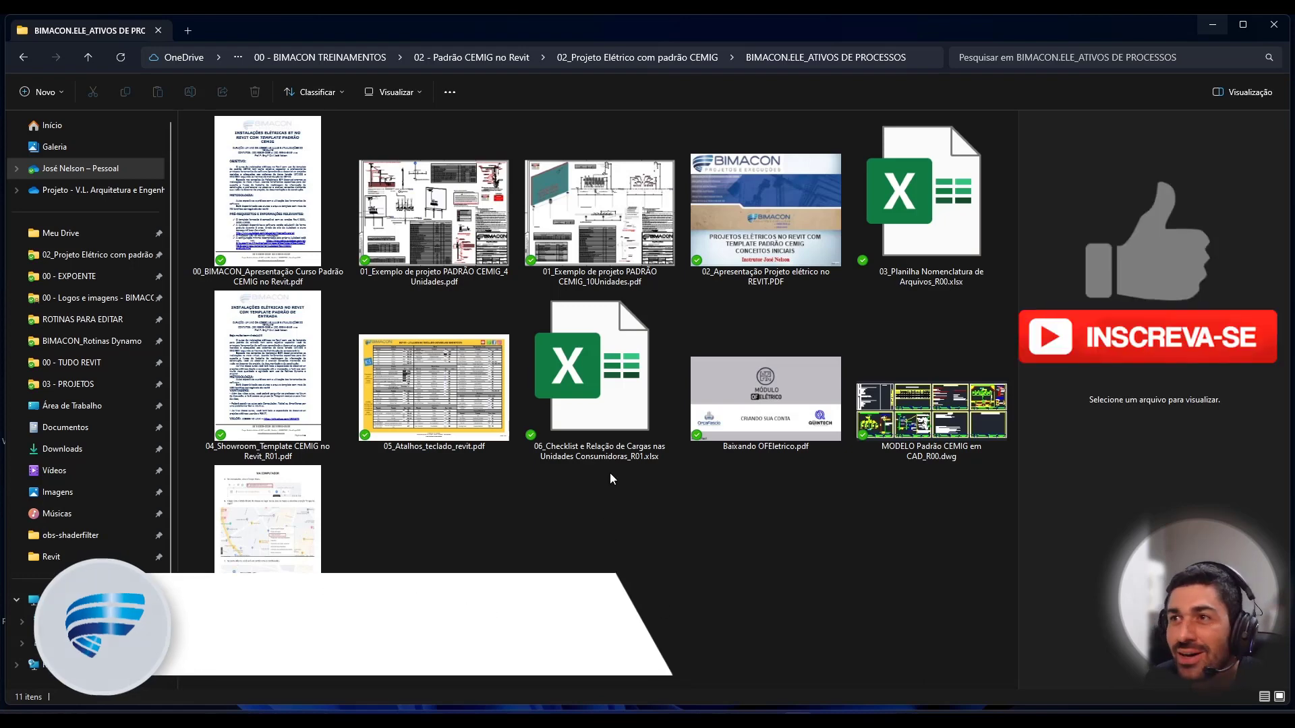
# Open the workbook "06_Checklist e Relação de Cargas nas Unidades Consumidoras_R01.xlsx" and review the PROJETO PADRAO CEMIG sheet's load table down to its totals.
pyautogui.doubleClick(607, 405)
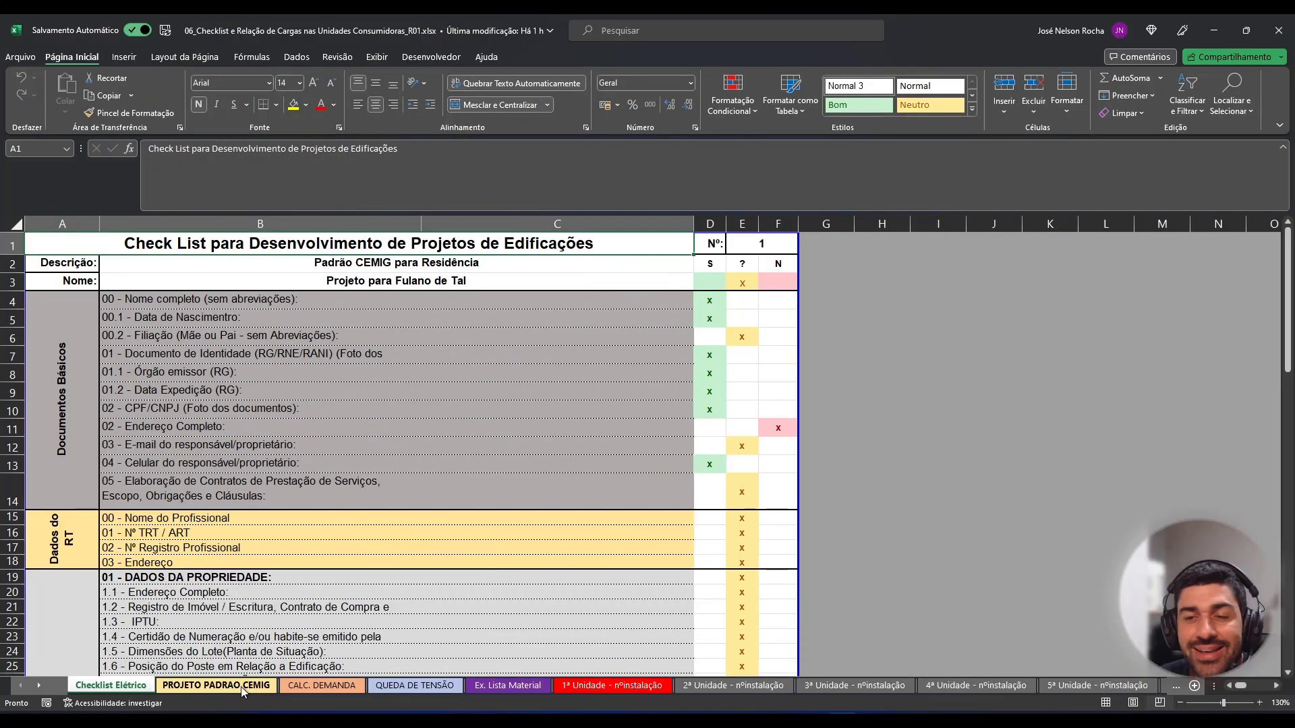
pyautogui.click(242, 687)
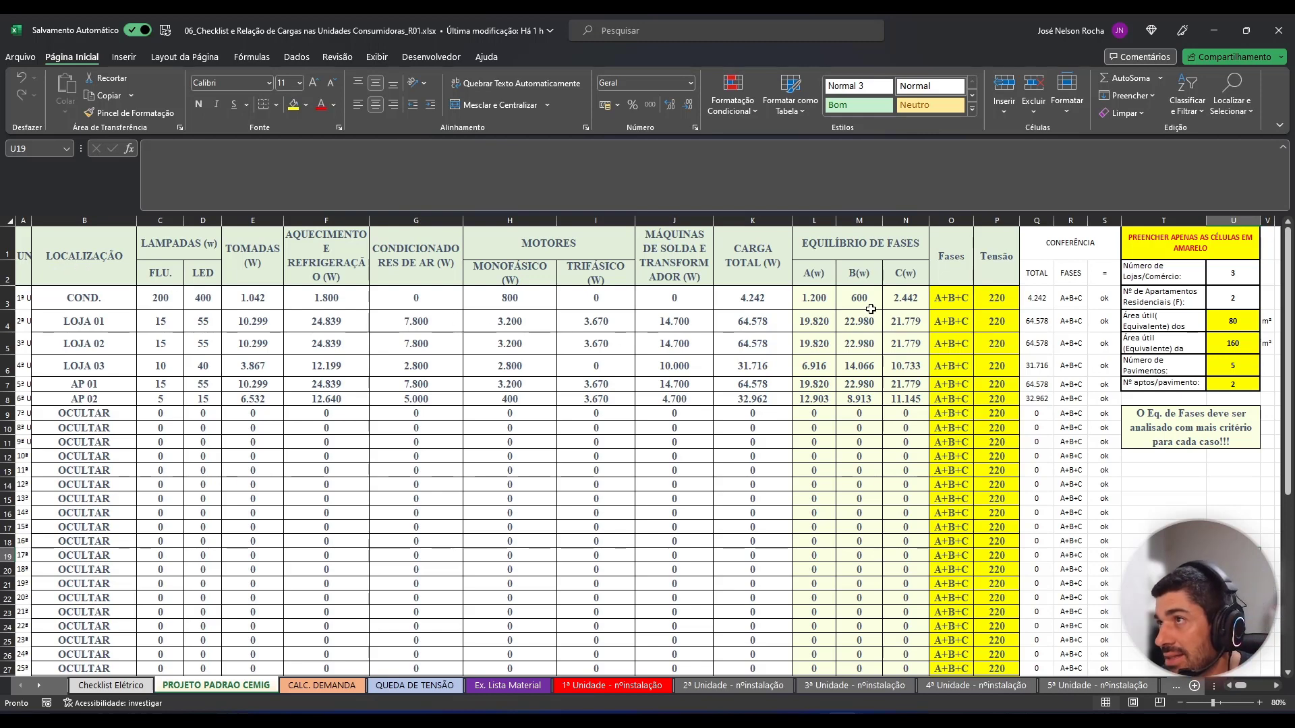
pyautogui.click(1237, 435)
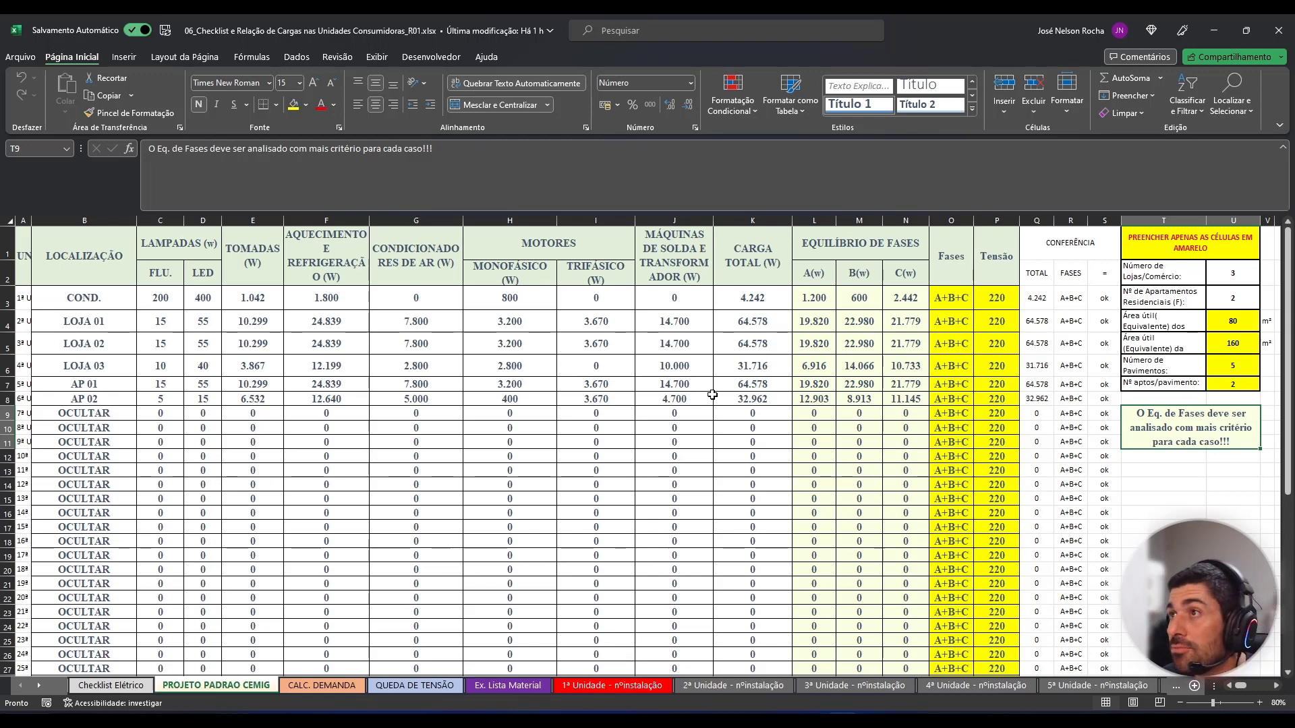
pyautogui.scroll(-2, 327, 455)
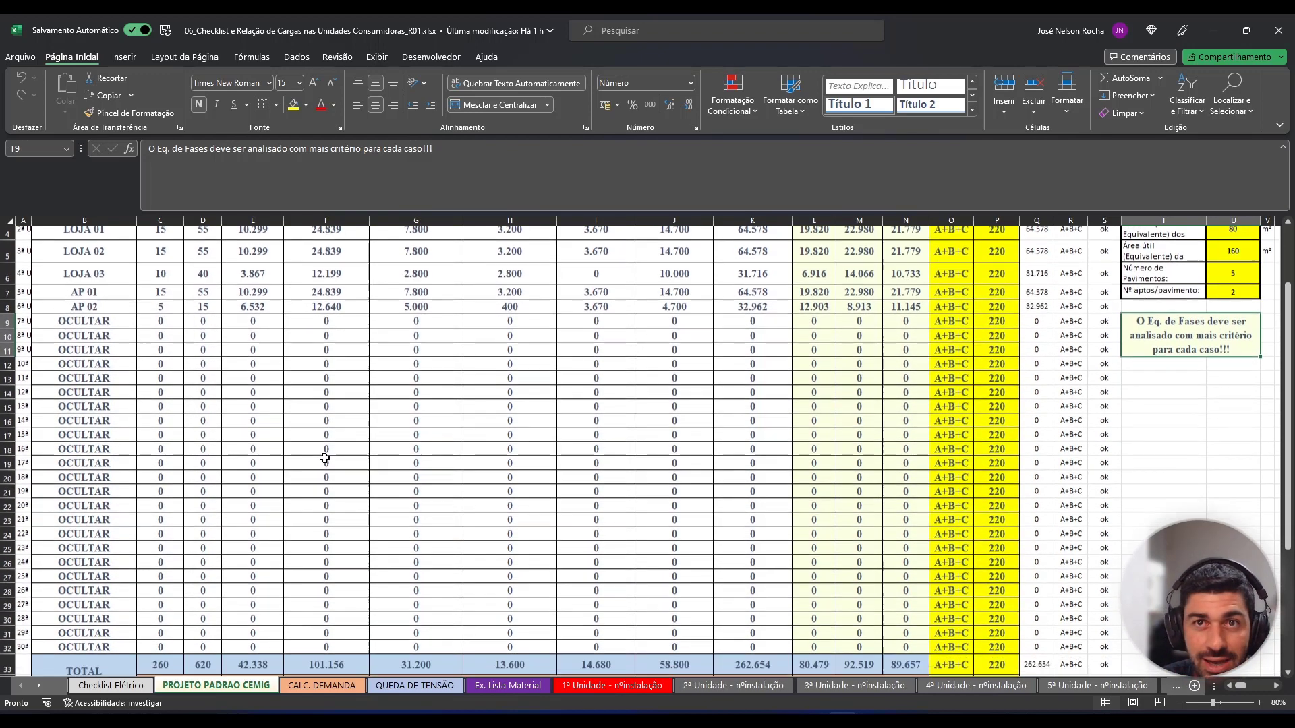
pyautogui.scroll(-1, 297, 482)
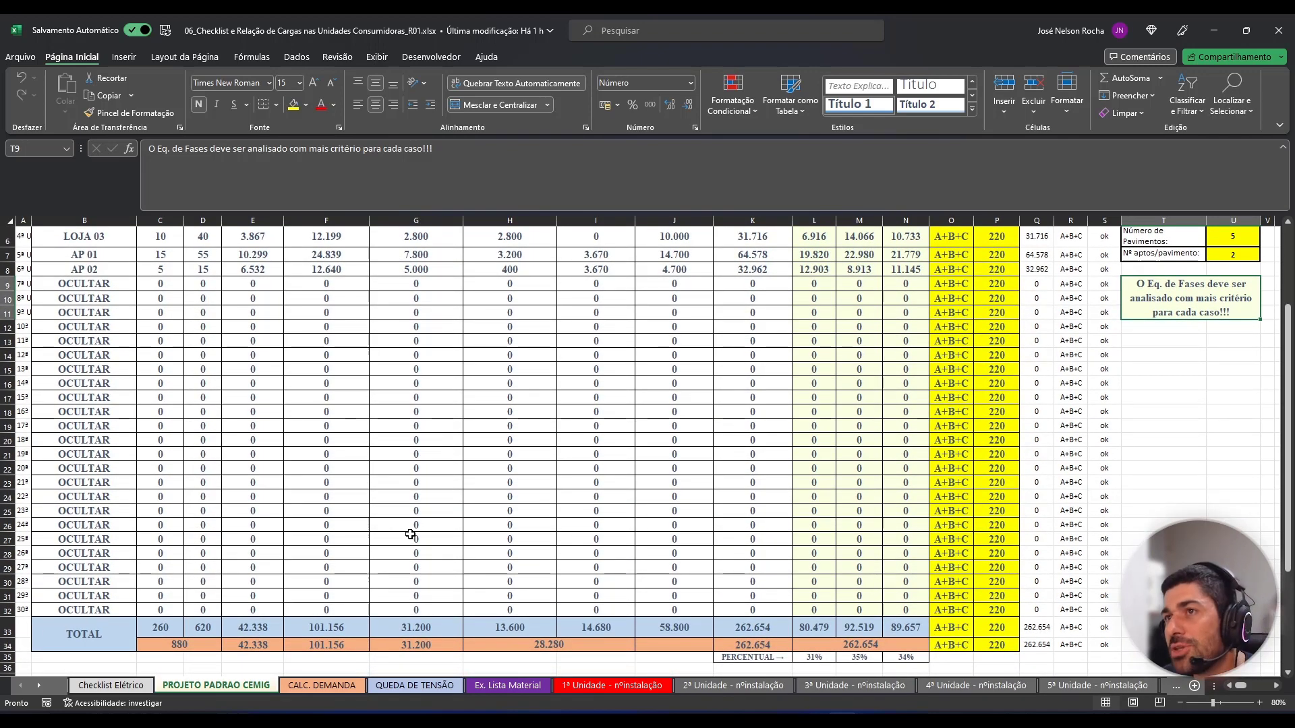
pyautogui.scroll(2, 354, 535)
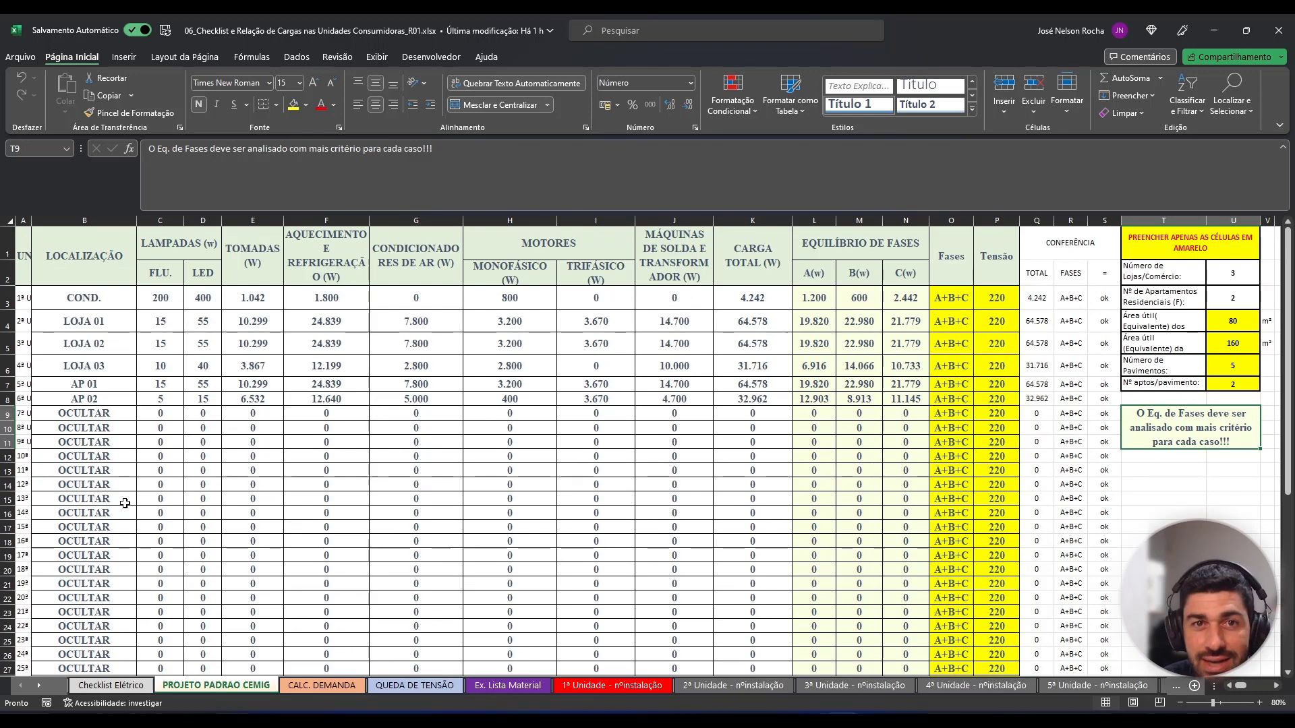
pyautogui.scroll(-2, 290, 500)
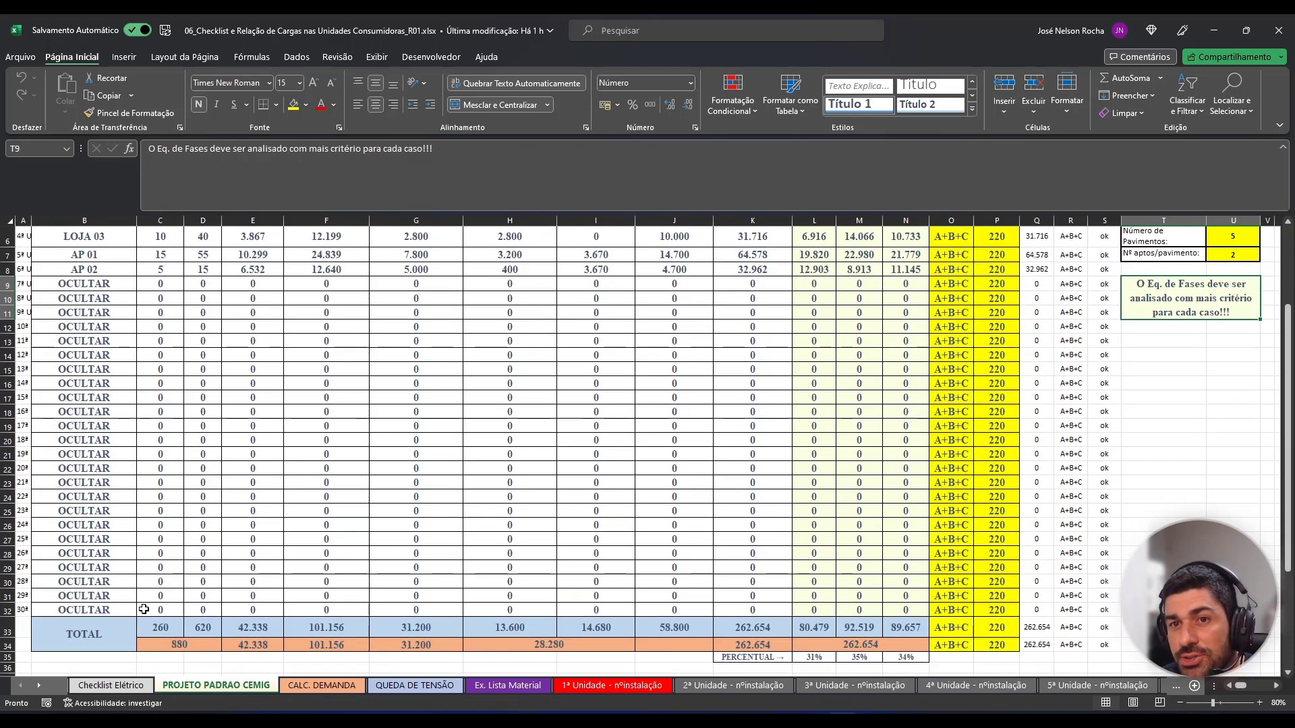
pyautogui.scroll(3, 648, 581)
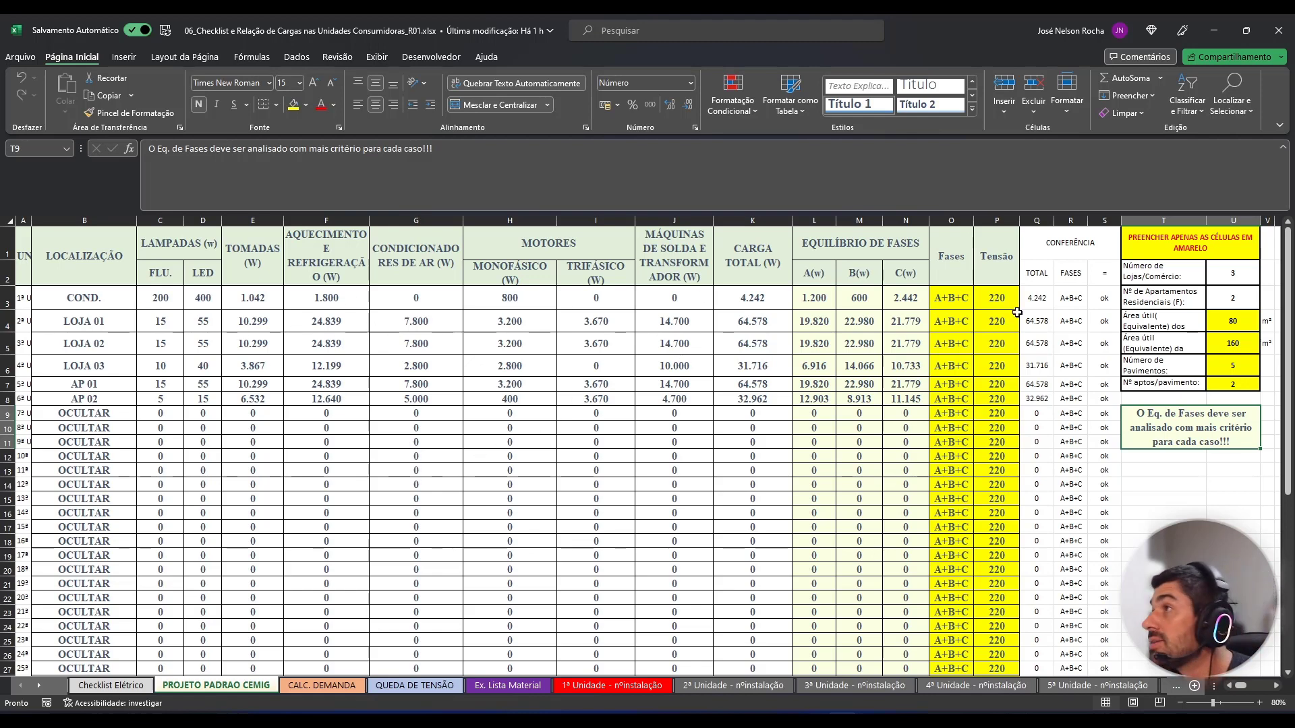
# Examine the EQUILÍBRIO DE FASES formulas for phases A and B in the COND. row.
pyautogui.click(1142, 257)
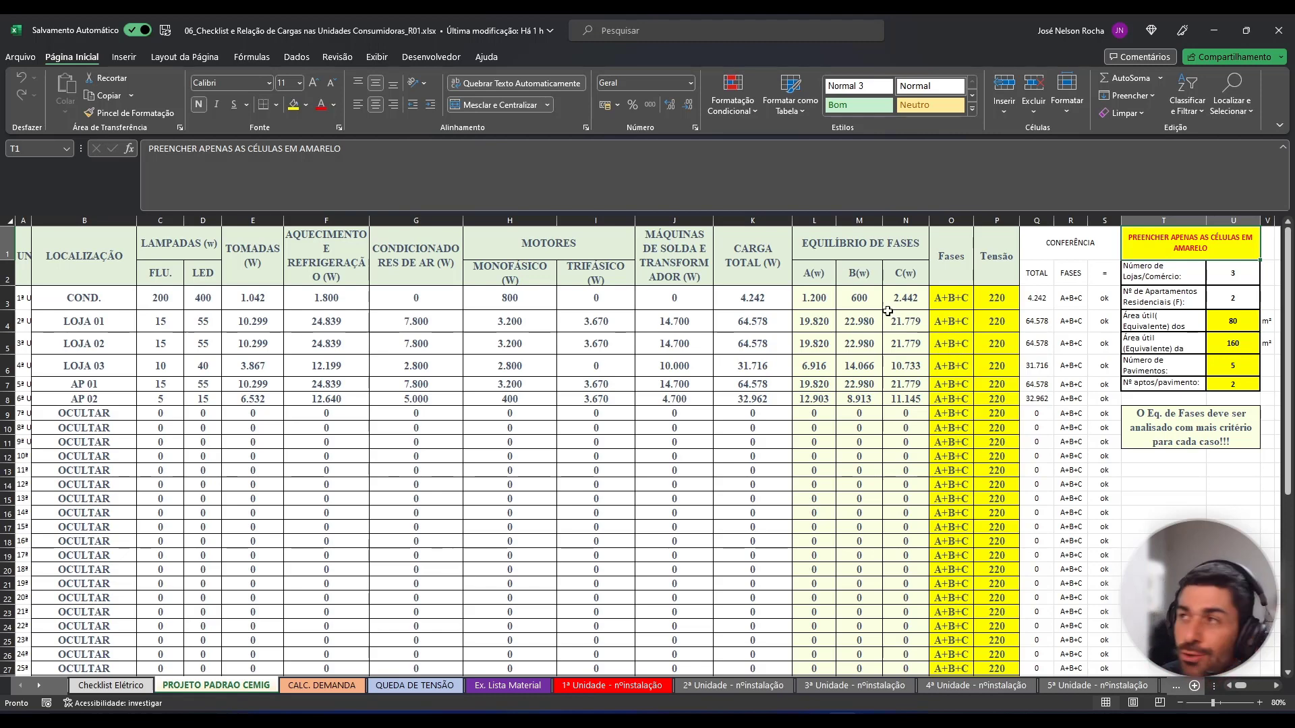
pyautogui.click(819, 301)
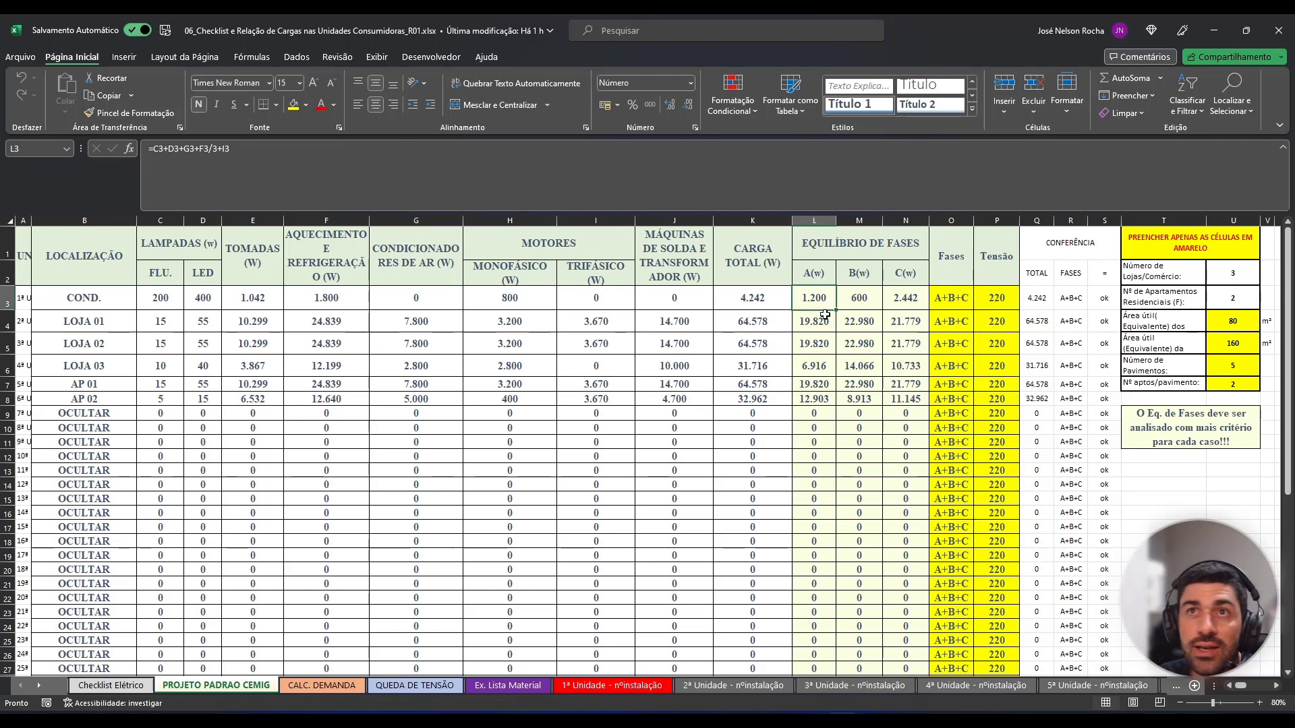
pyautogui.click(268, 153)
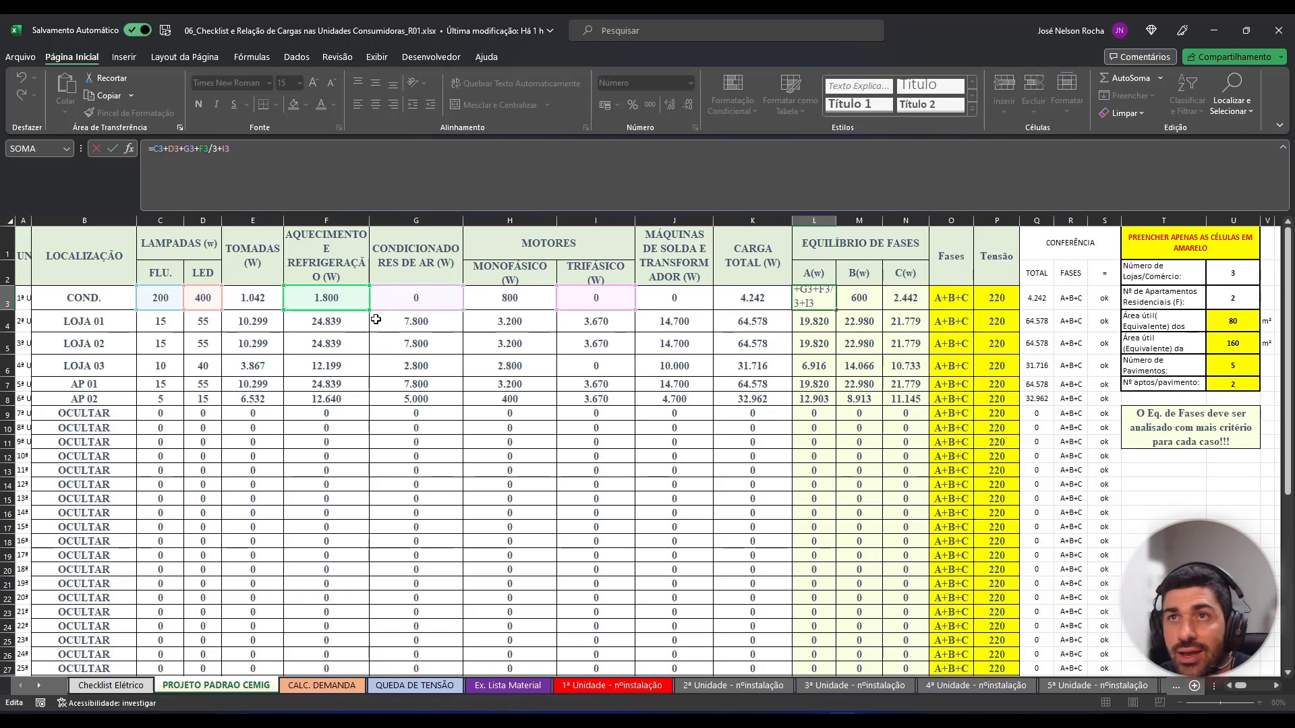
pyautogui.press('Escape')
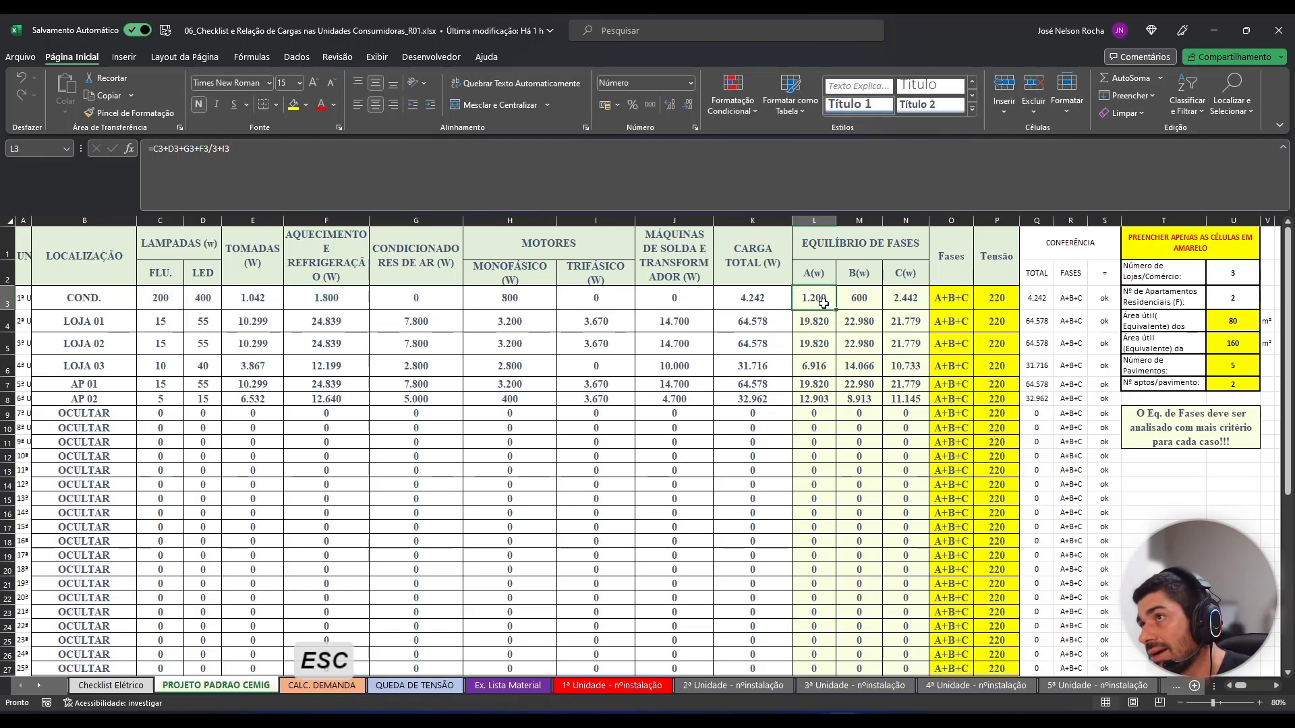
pyautogui.click(860, 300)
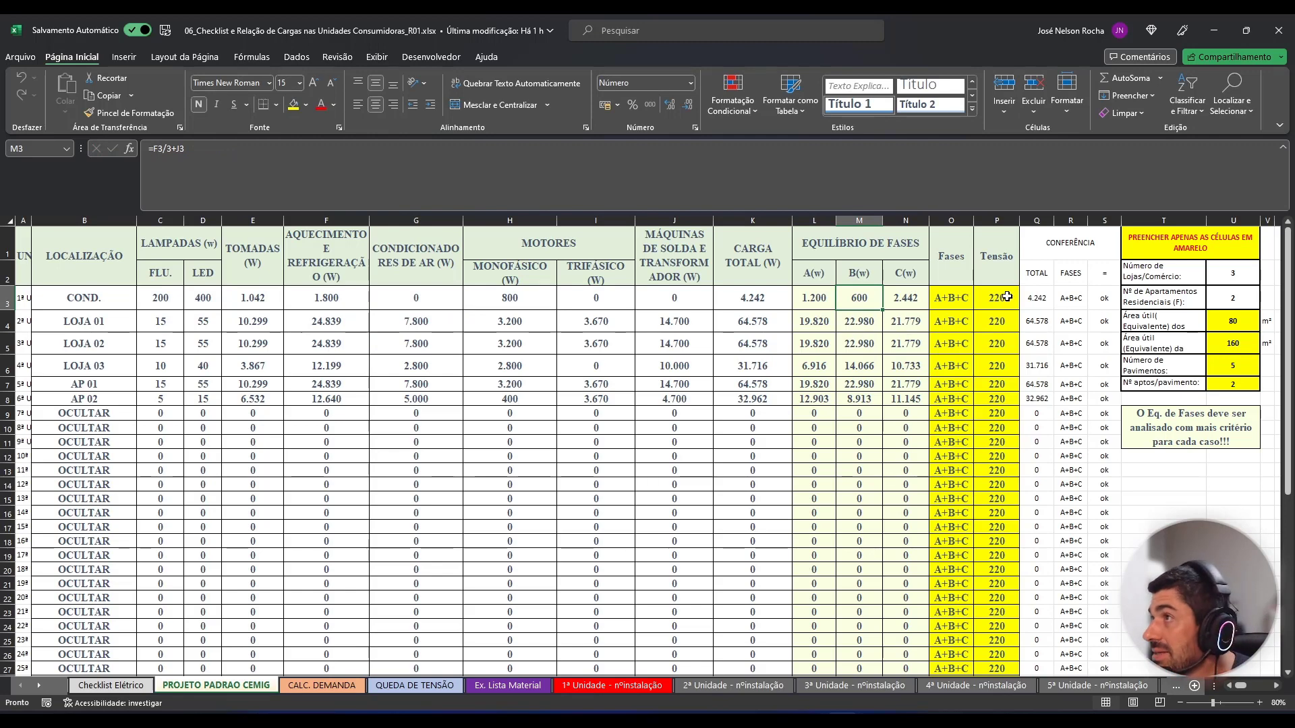
# Increase the heights of rows 3, 4, 5 and 7 to make room for the building data labels in column T.
pyautogui.click(1187, 326)
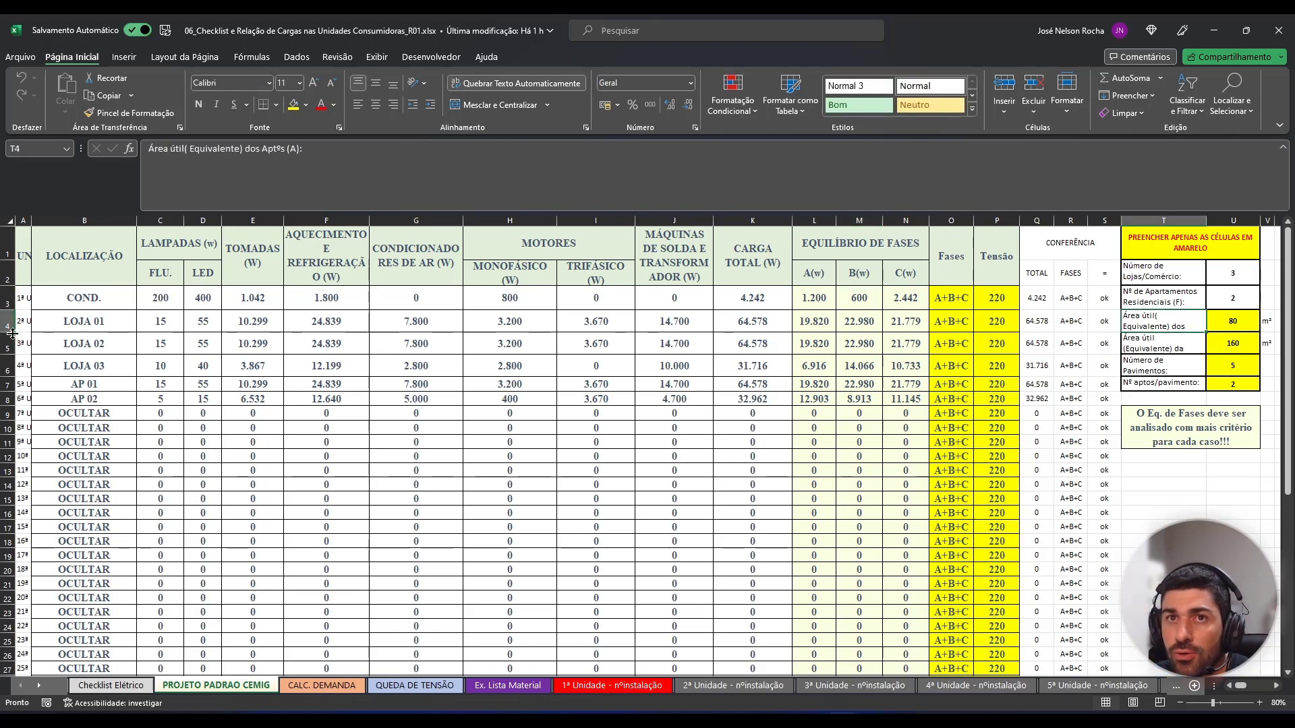
pyautogui.moveTo(12, 334); pyautogui.dragTo(8, 323)
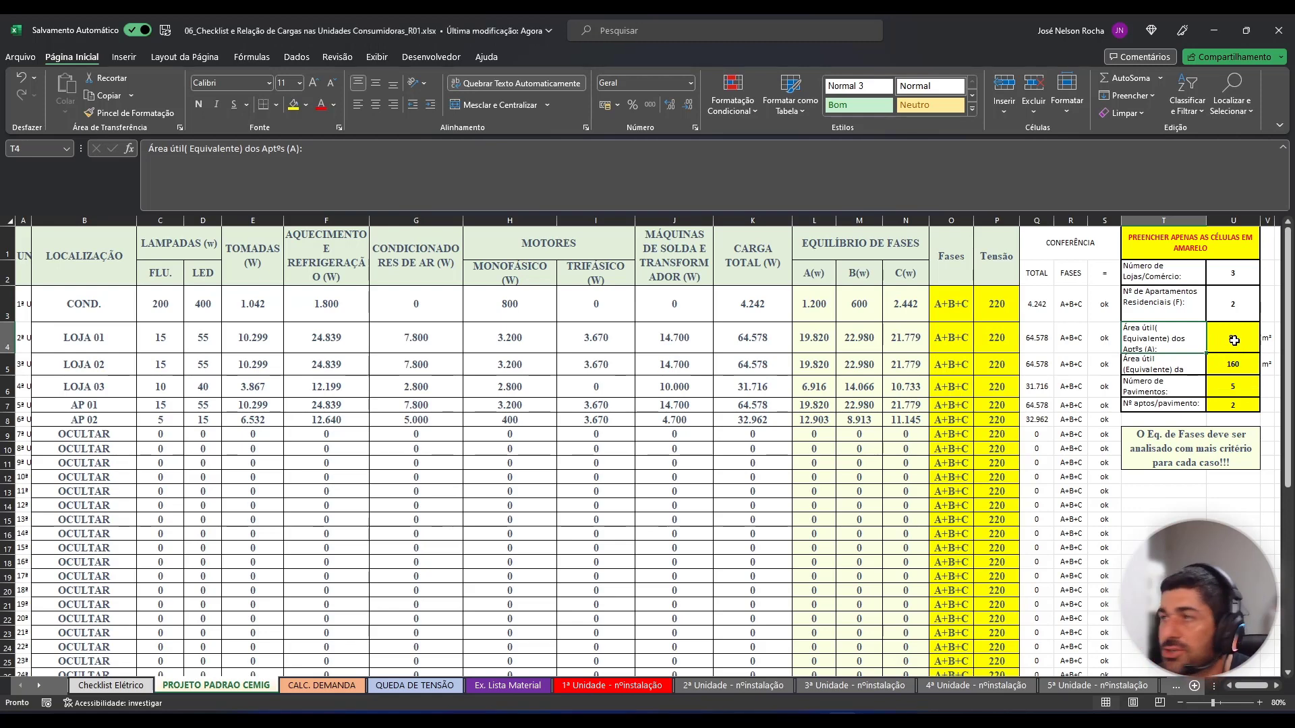
pyautogui.click(1174, 366)
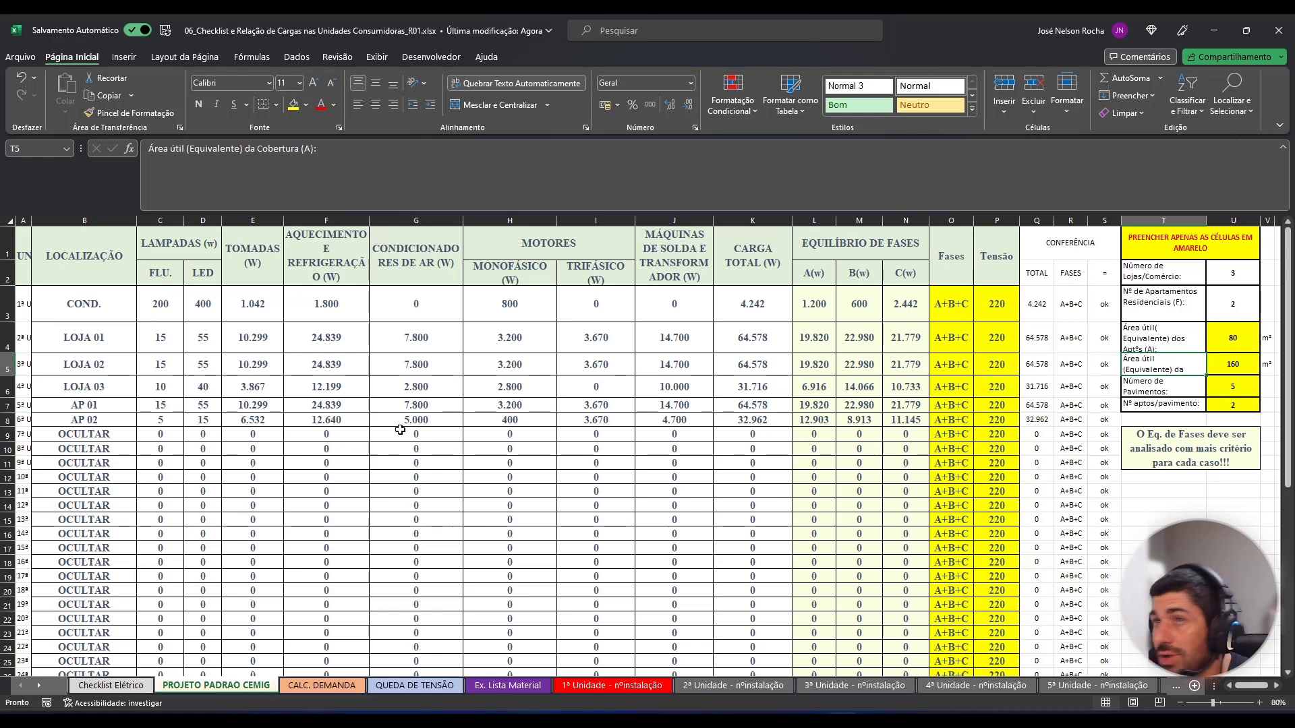
pyautogui.moveTo(14, 375); pyautogui.dragTo(13, 382)
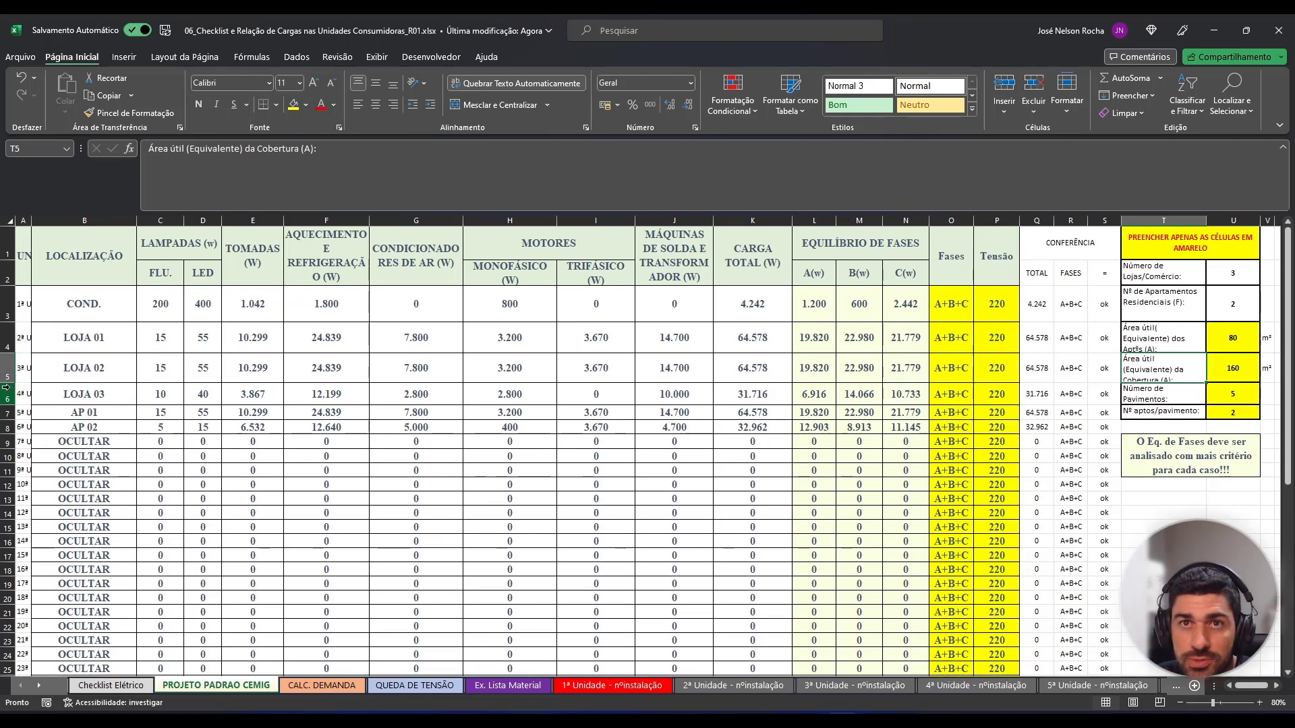
pyautogui.moveTo(7, 382); pyautogui.dragTo(7, 390)
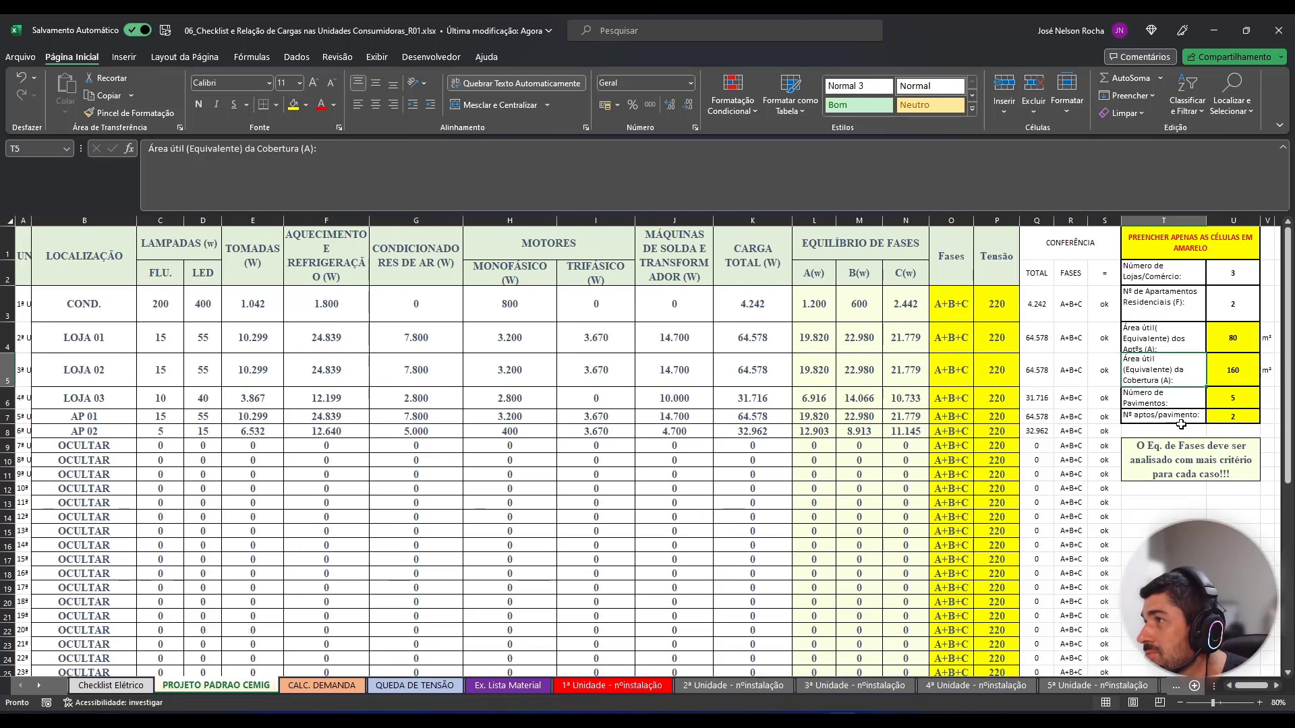
pyautogui.click(1238, 405)
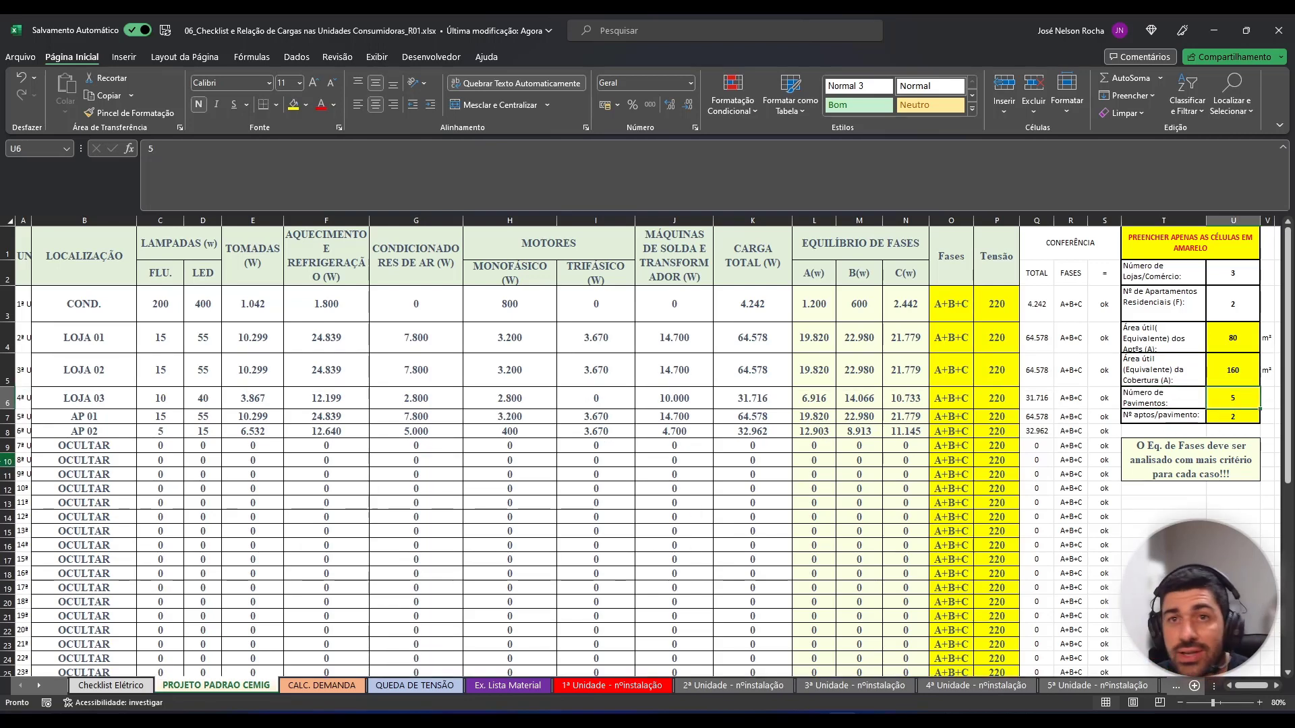
pyautogui.moveTo(12, 424); pyautogui.dragTo(13, 430)
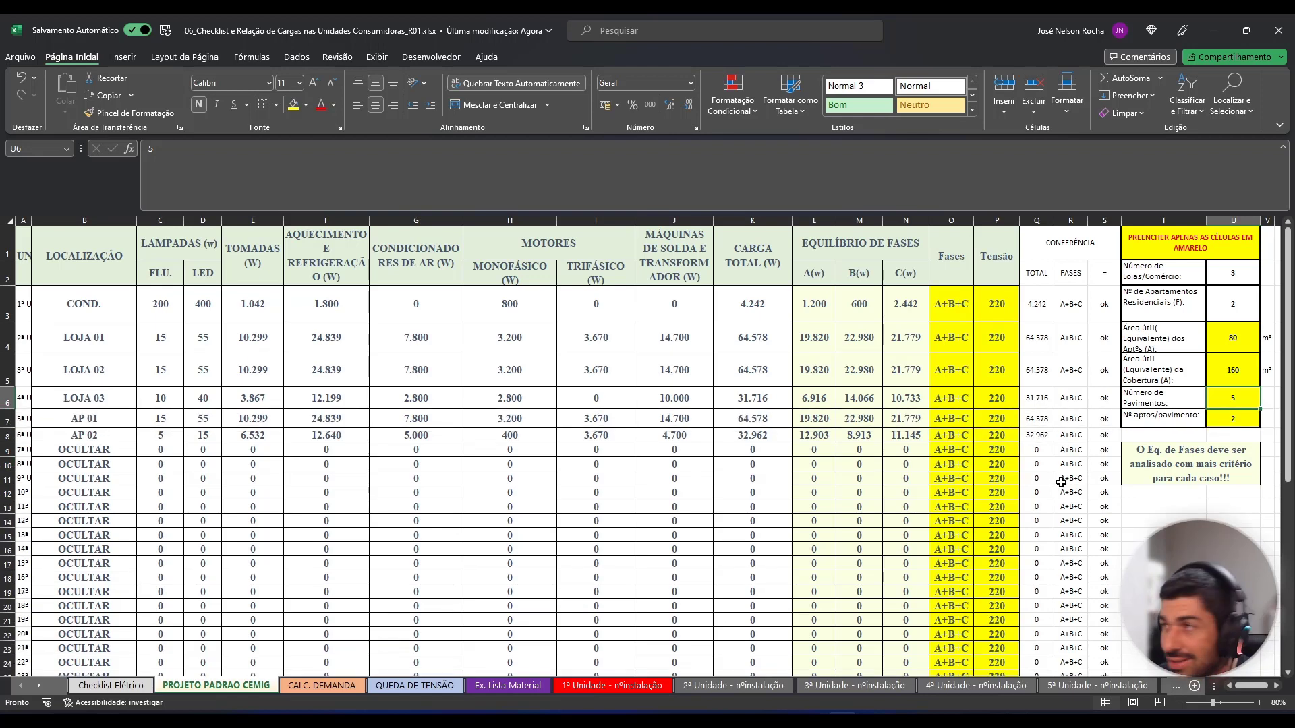
# Check the shop count formula in U2 and the TIPO DE UNIDADE options on the 1ª Unidade sheet, returning to PROJETO PADRAO CEMIG.
pyautogui.click(1233, 416)
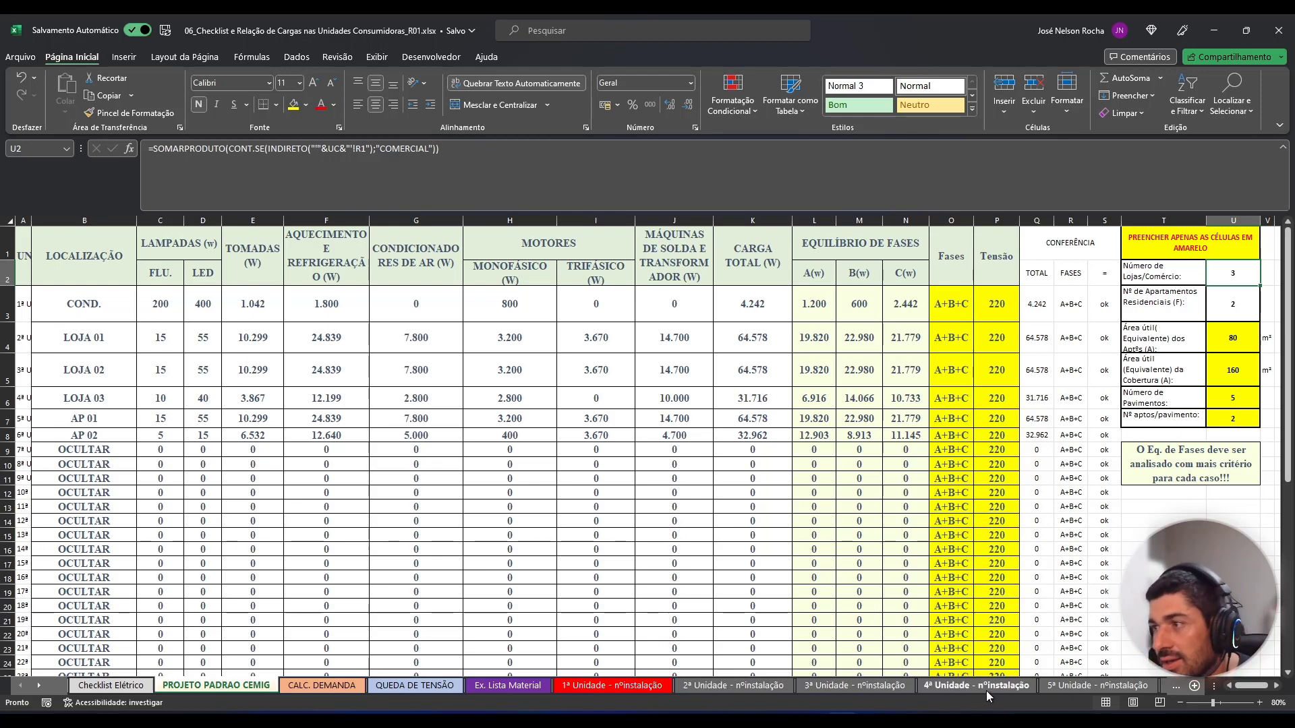
pyautogui.click(625, 686)
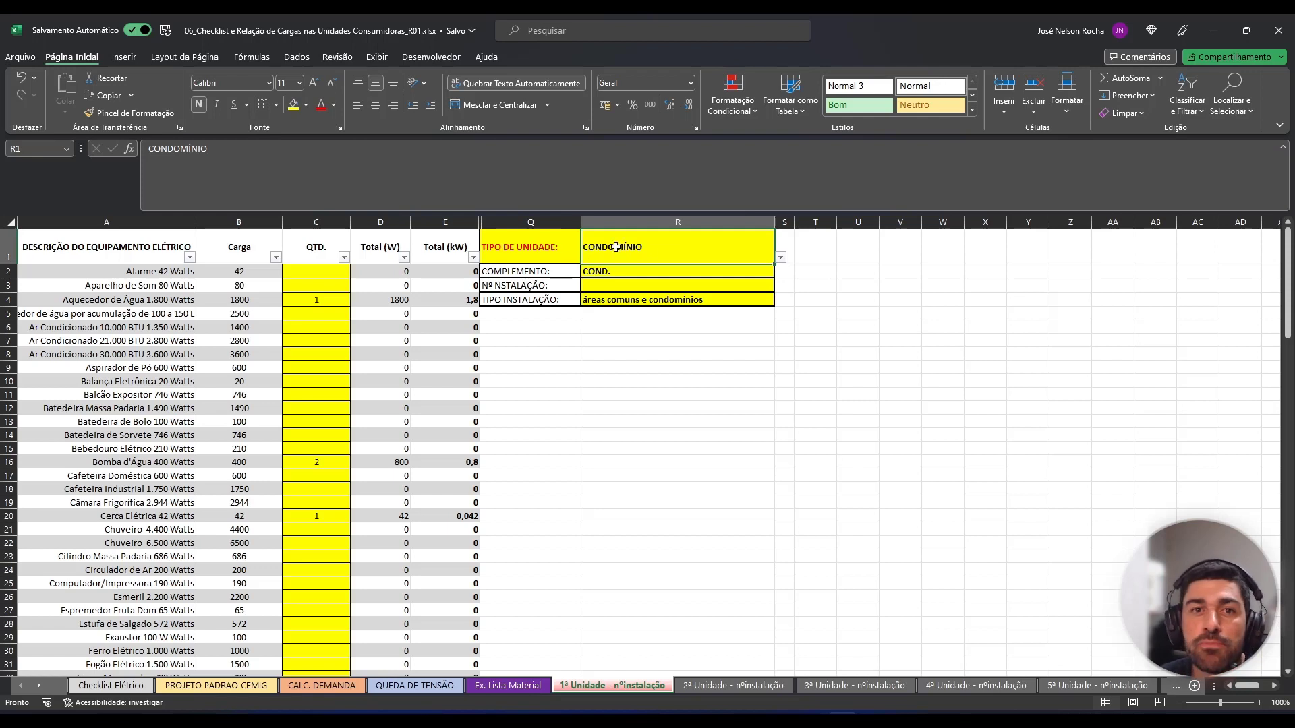
pyautogui.click(781, 257)
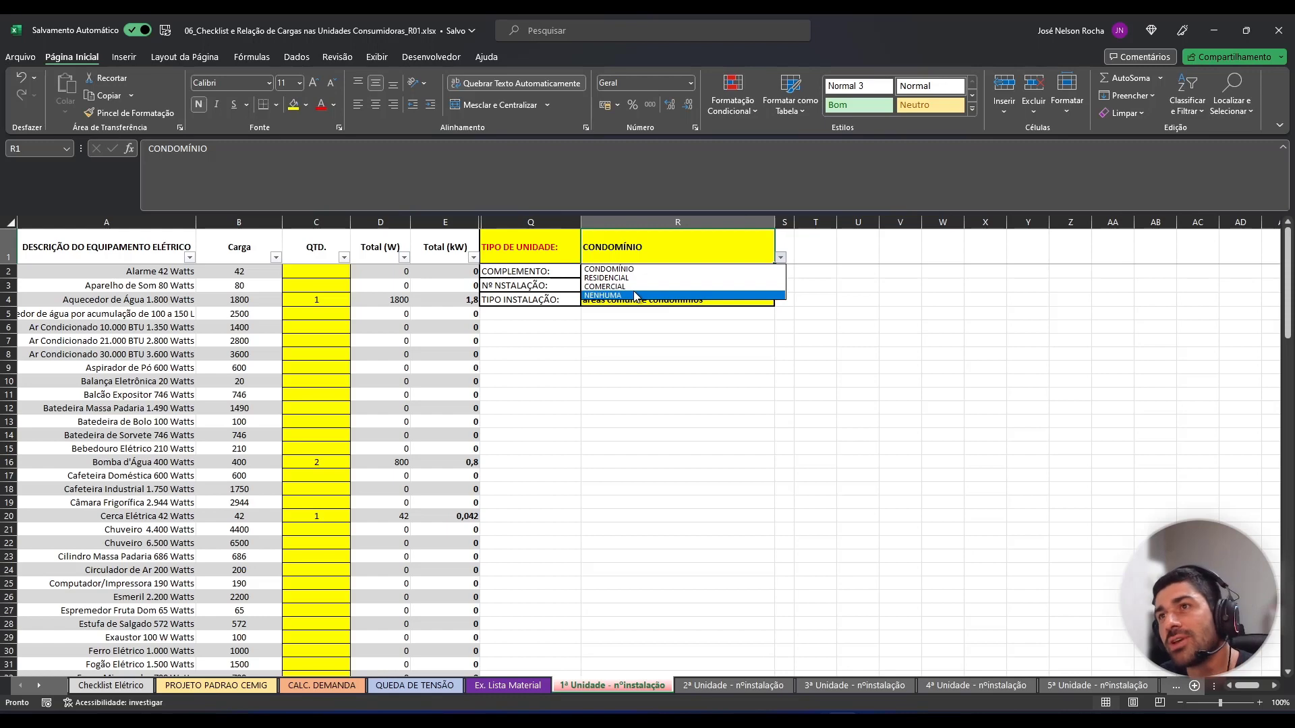
pyautogui.click(209, 684)
pyautogui.click(209, 684)
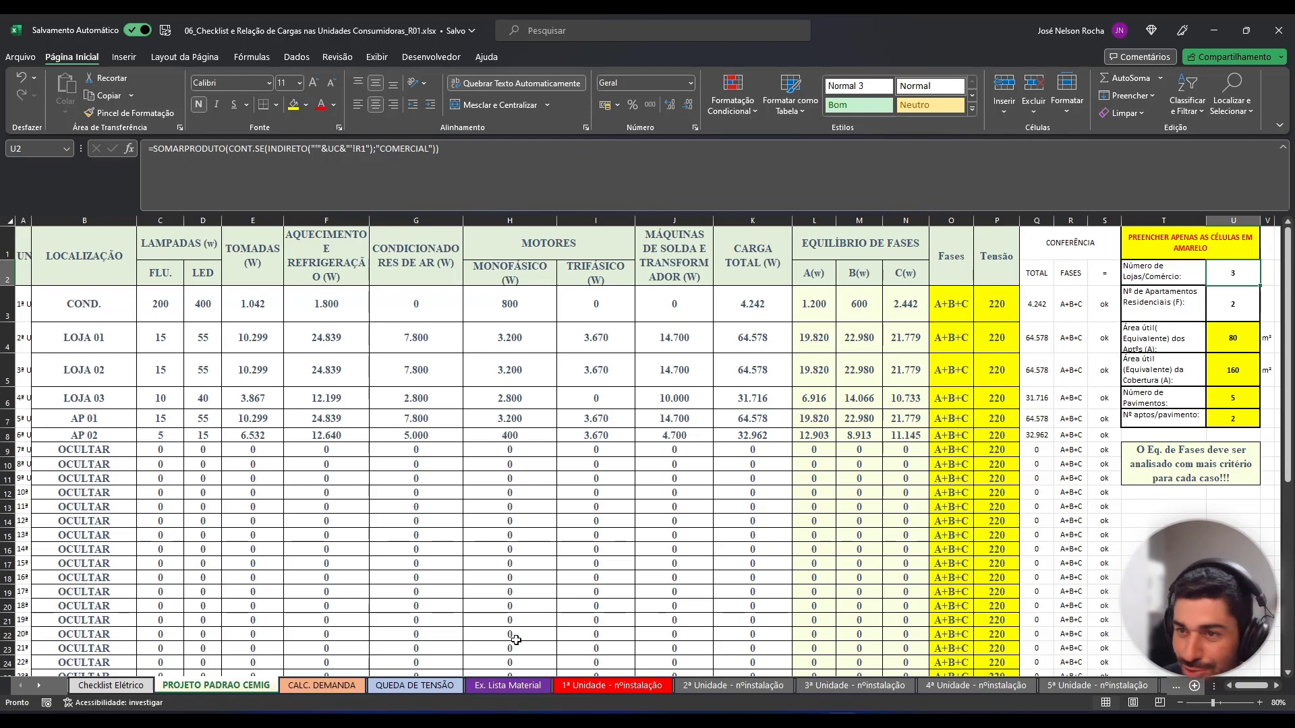
# Review the unit type, complement, installation number and installation type fields with their options on the 1ª Unidade sheet.
pyautogui.click(600, 688)
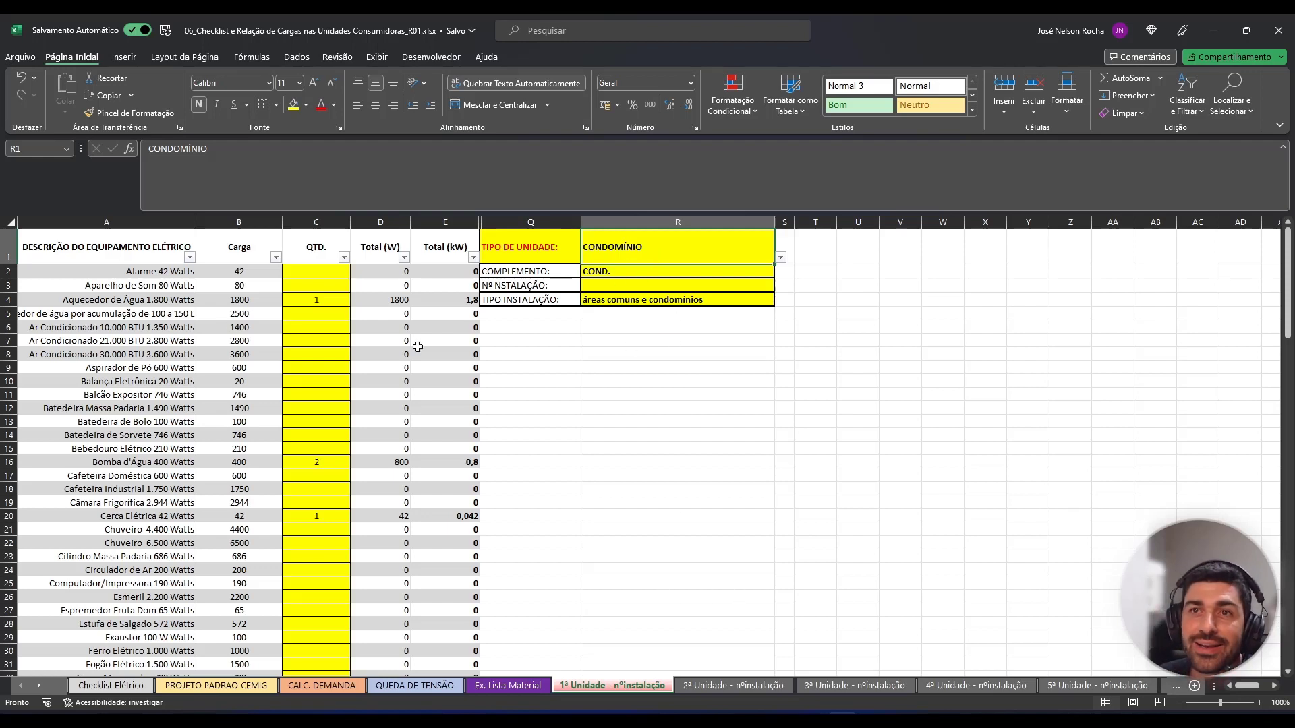
pyautogui.click(781, 257)
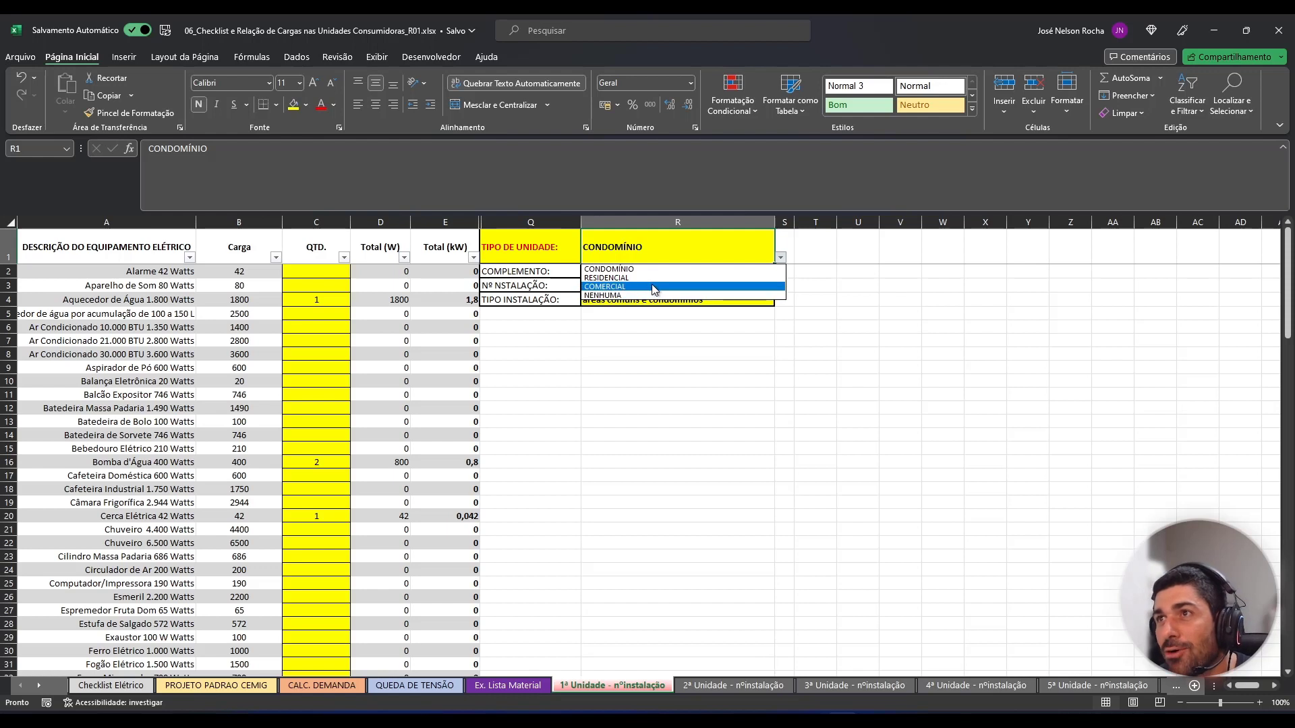
pyautogui.click(781, 258)
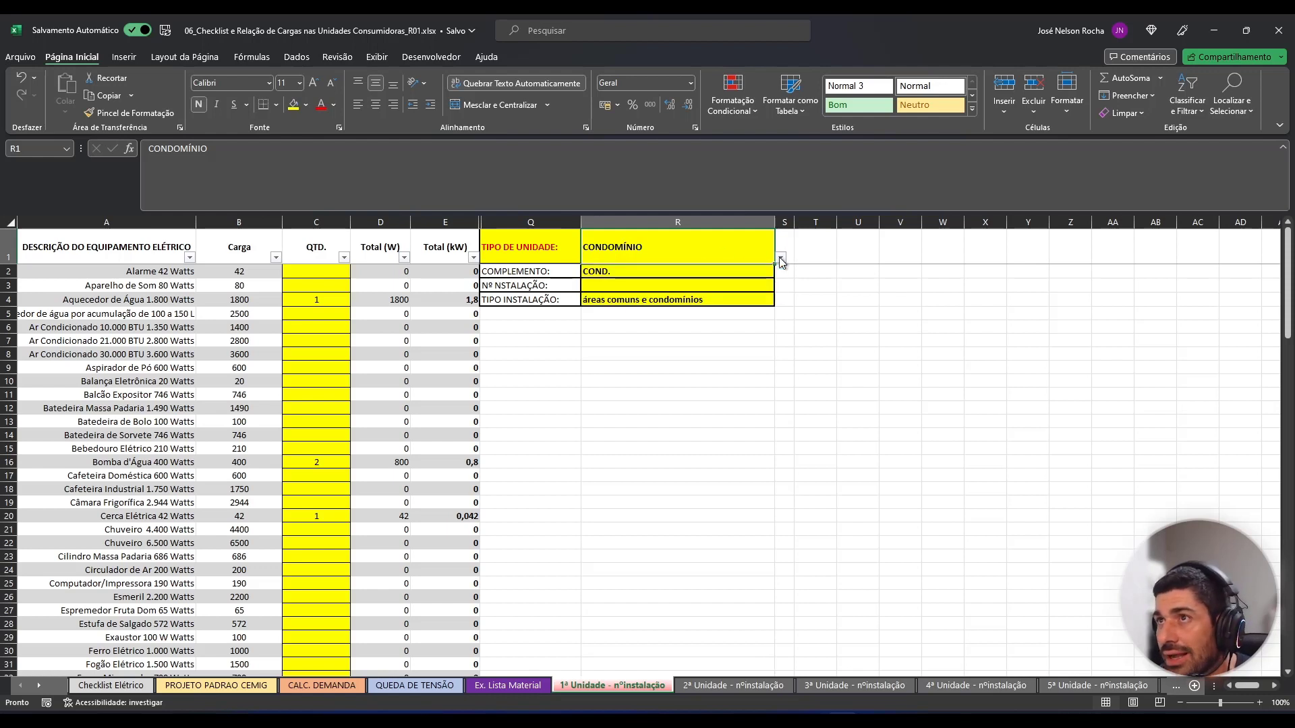
pyautogui.click(611, 272)
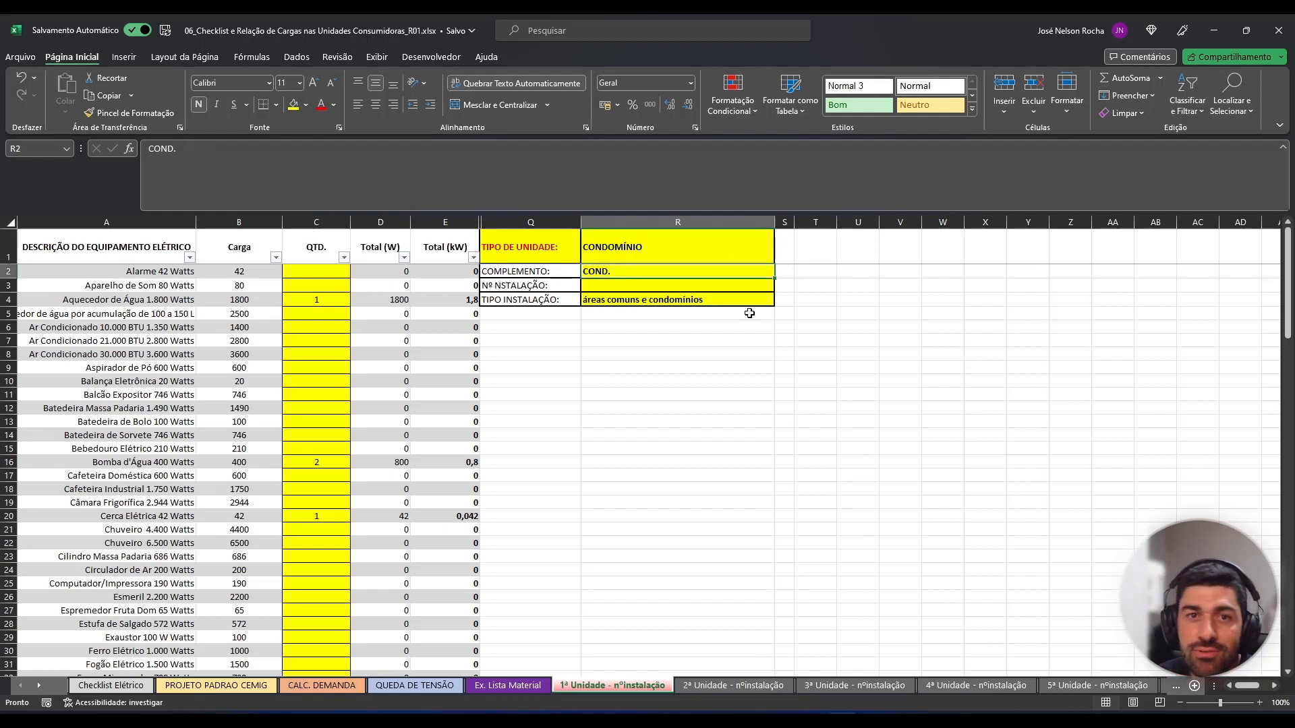
pyautogui.click(594, 286)
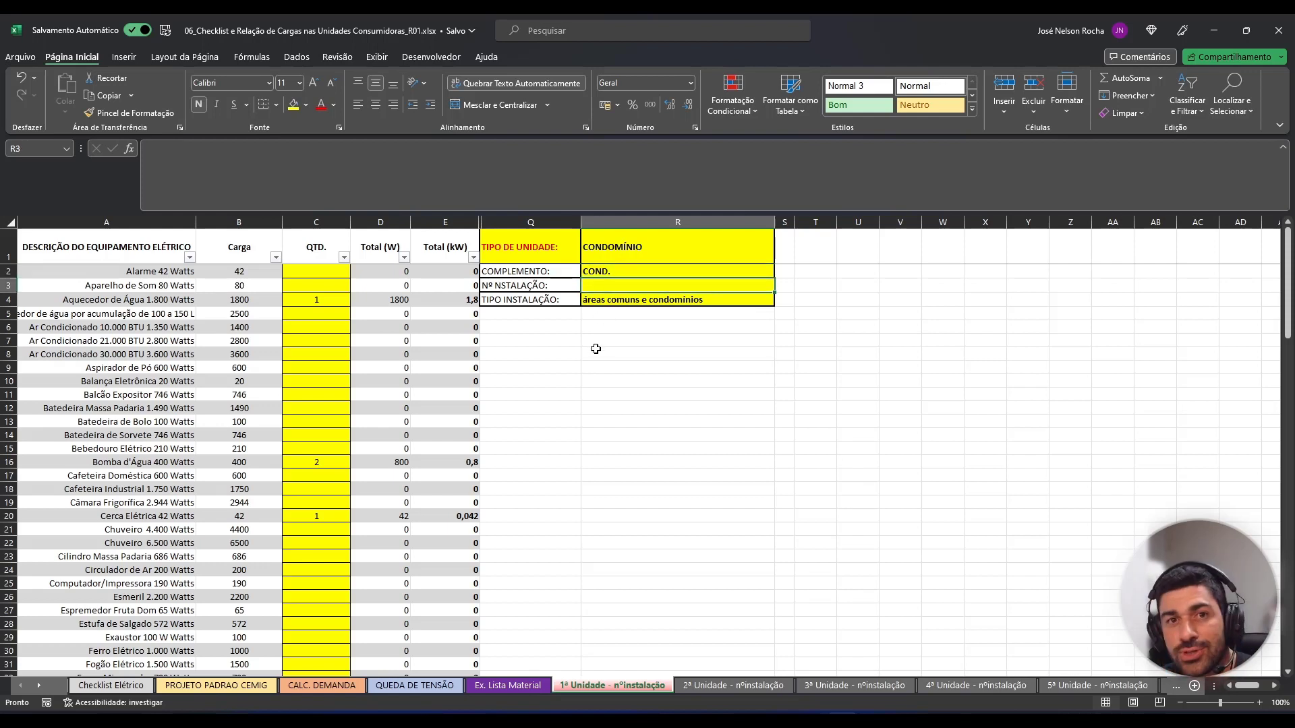
pyautogui.click(630, 300)
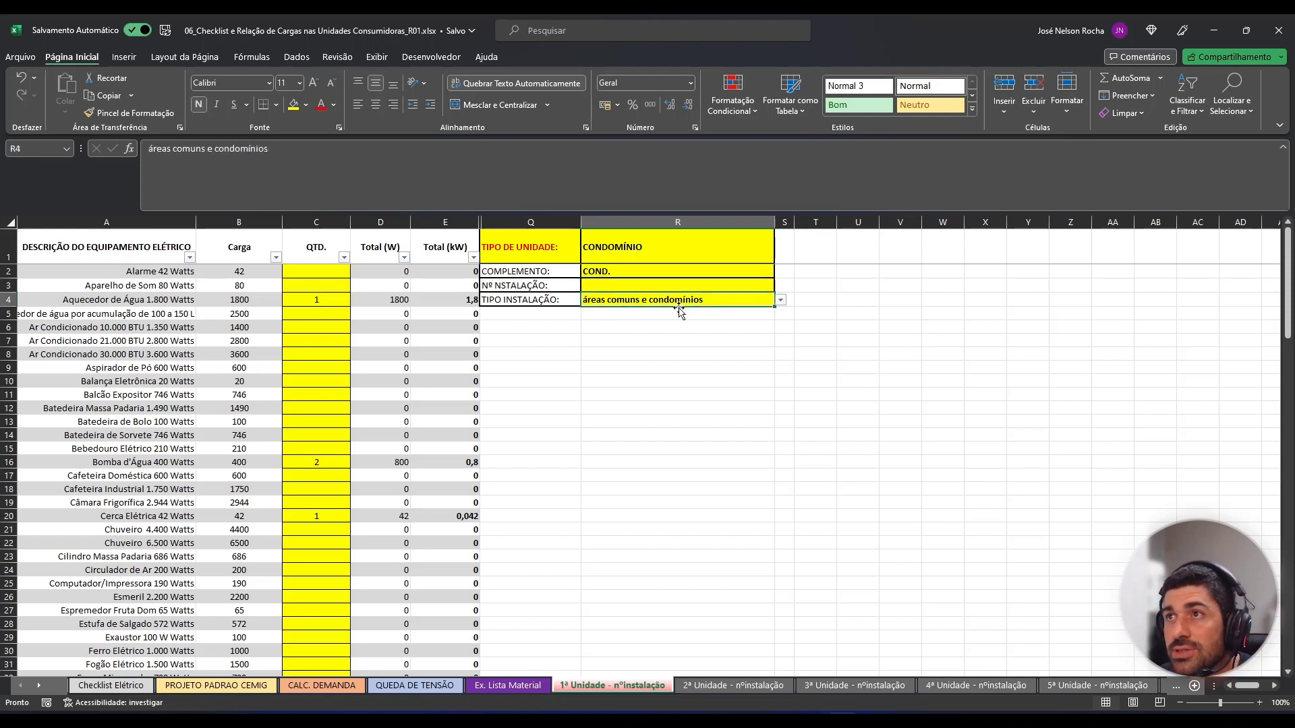
pyautogui.click(782, 301)
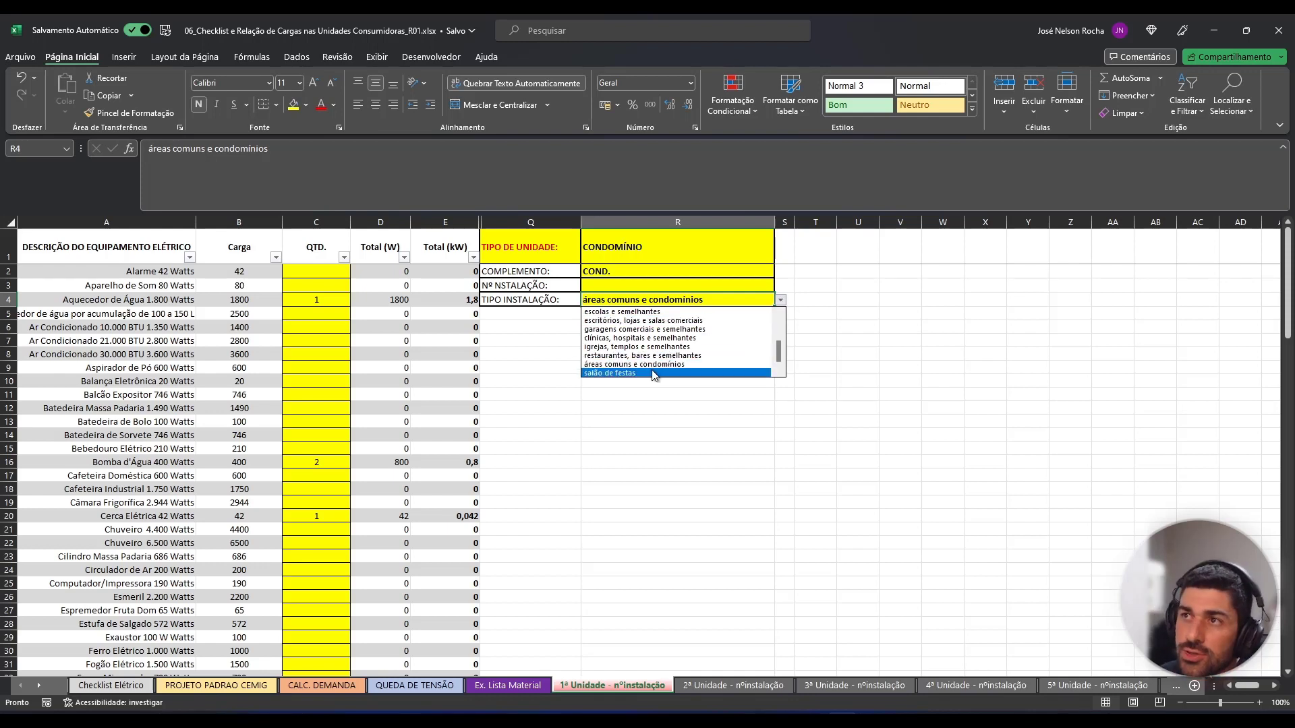
pyautogui.click(783, 301)
# Inspect the equipment quantities in the QTD. column of the 1ª Unidade sheet, from the alarm down to the lamps.
pyautogui.click(321, 273)
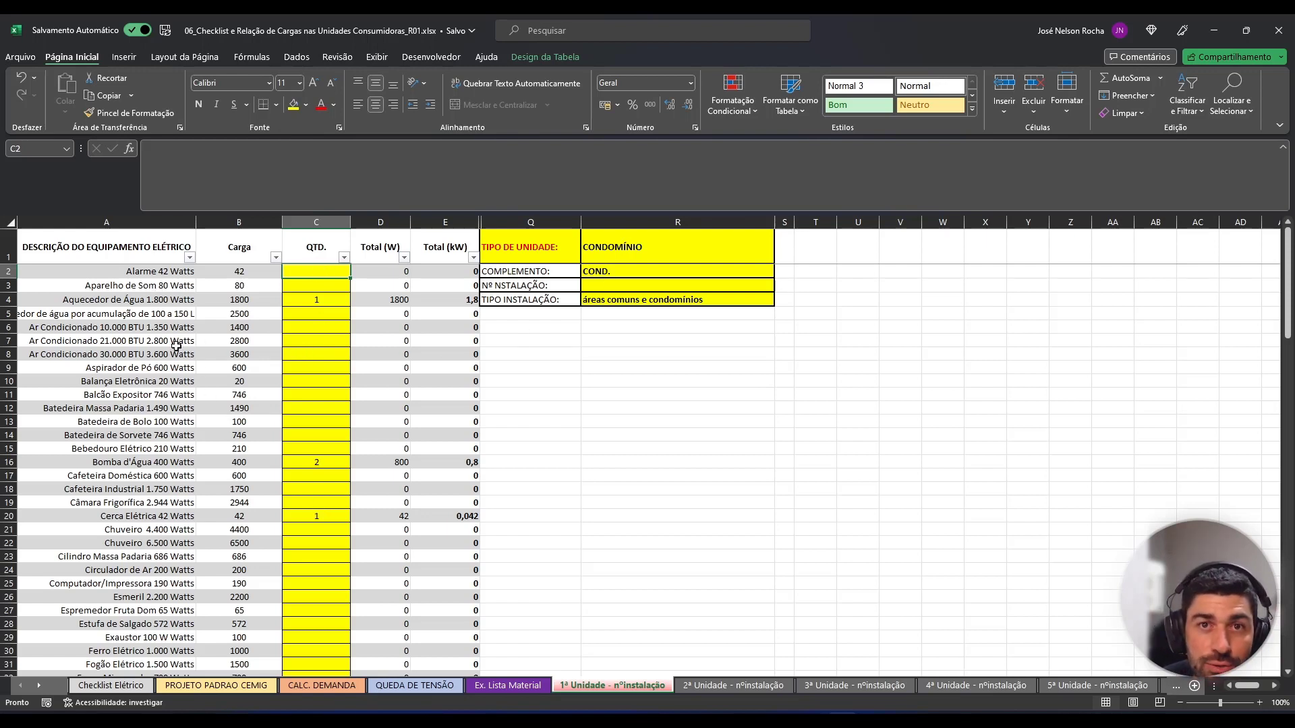
pyautogui.click(332, 301)
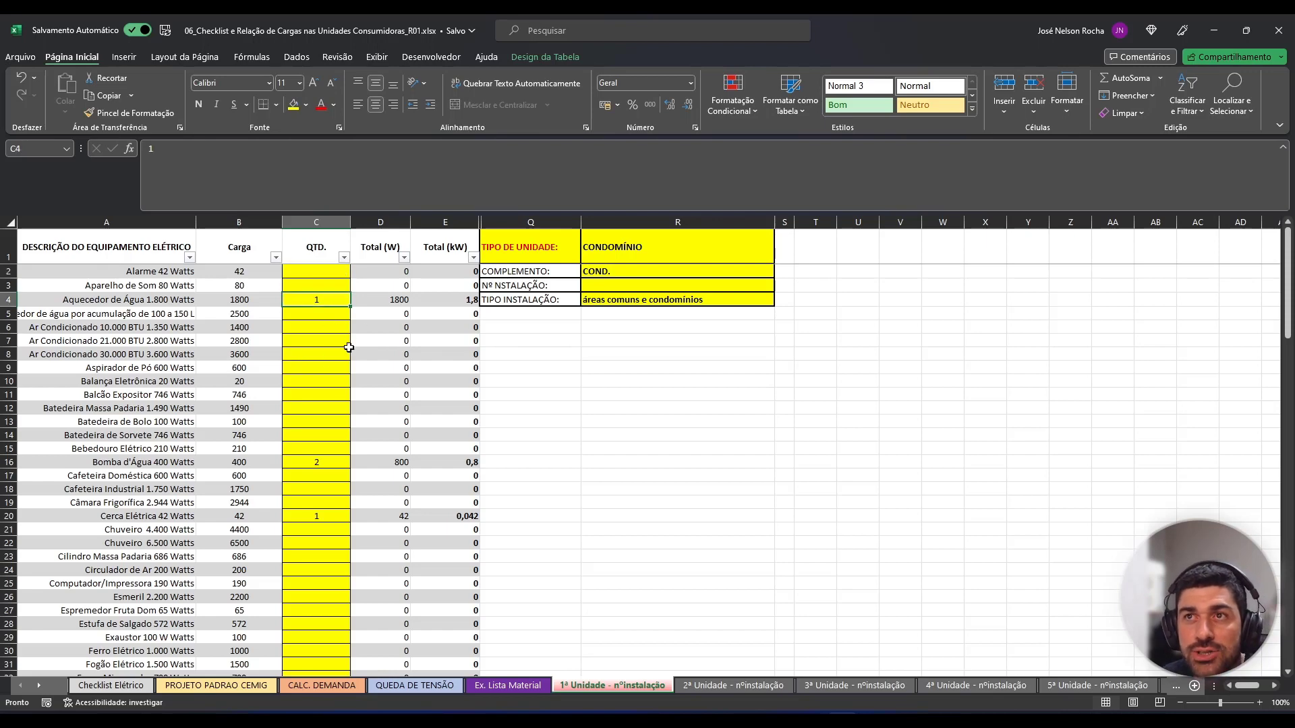
pyautogui.click(331, 463)
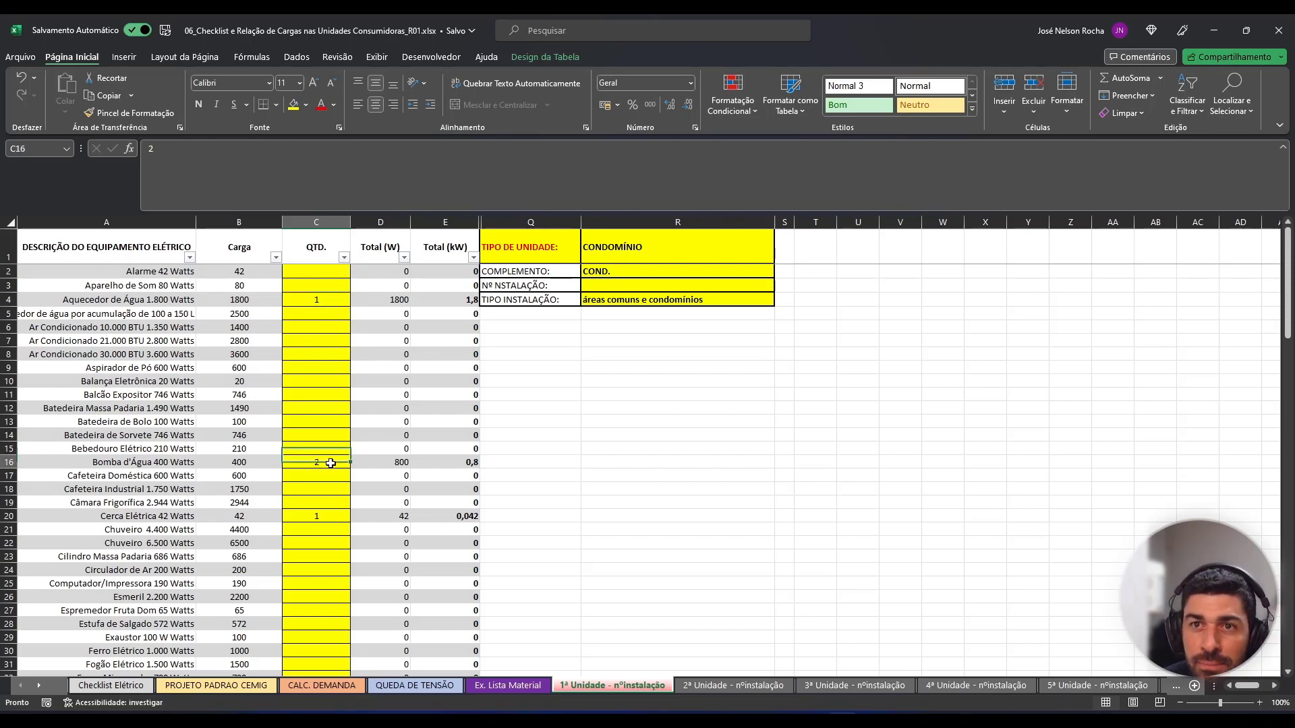
pyautogui.scroll(-1, 331, 402)
pyautogui.click(338, 476)
pyautogui.scroll(-4, 312, 499)
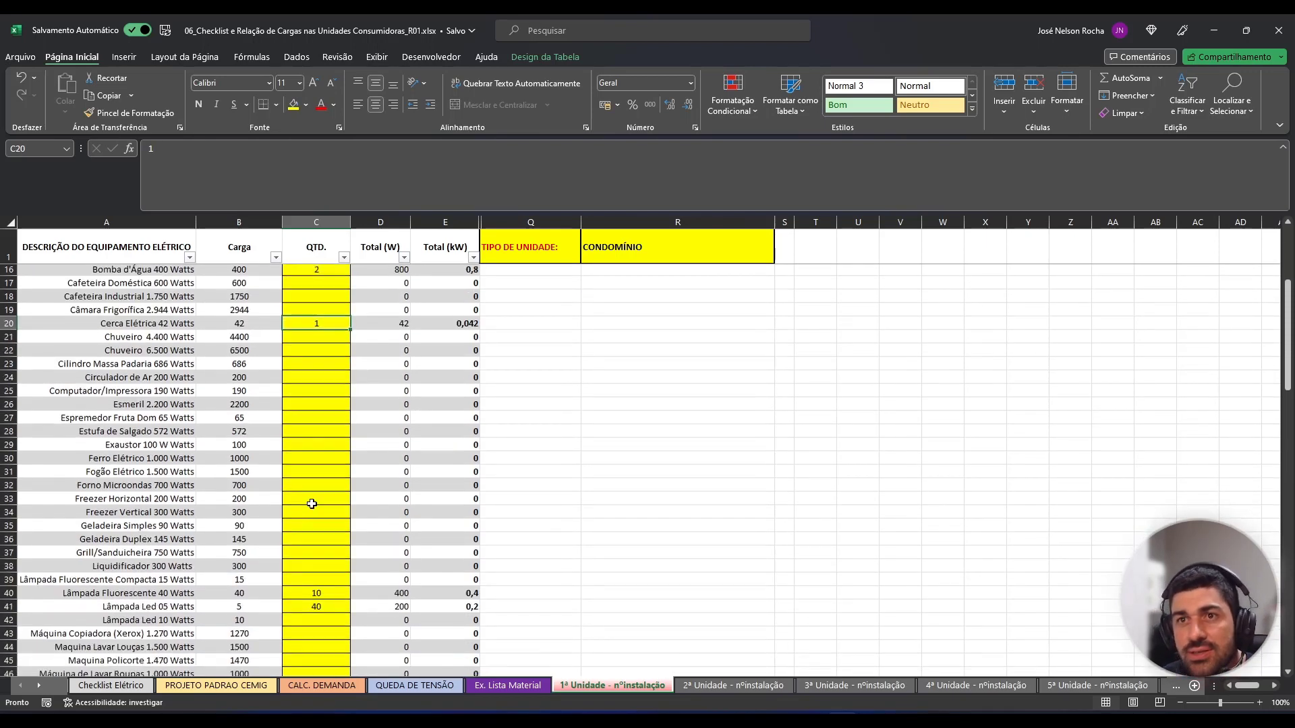
# Review the remaining equipment rows on the 1ª Unidade sheet and check the total power formula in D55.
pyautogui.scroll(-5, 241, 489)
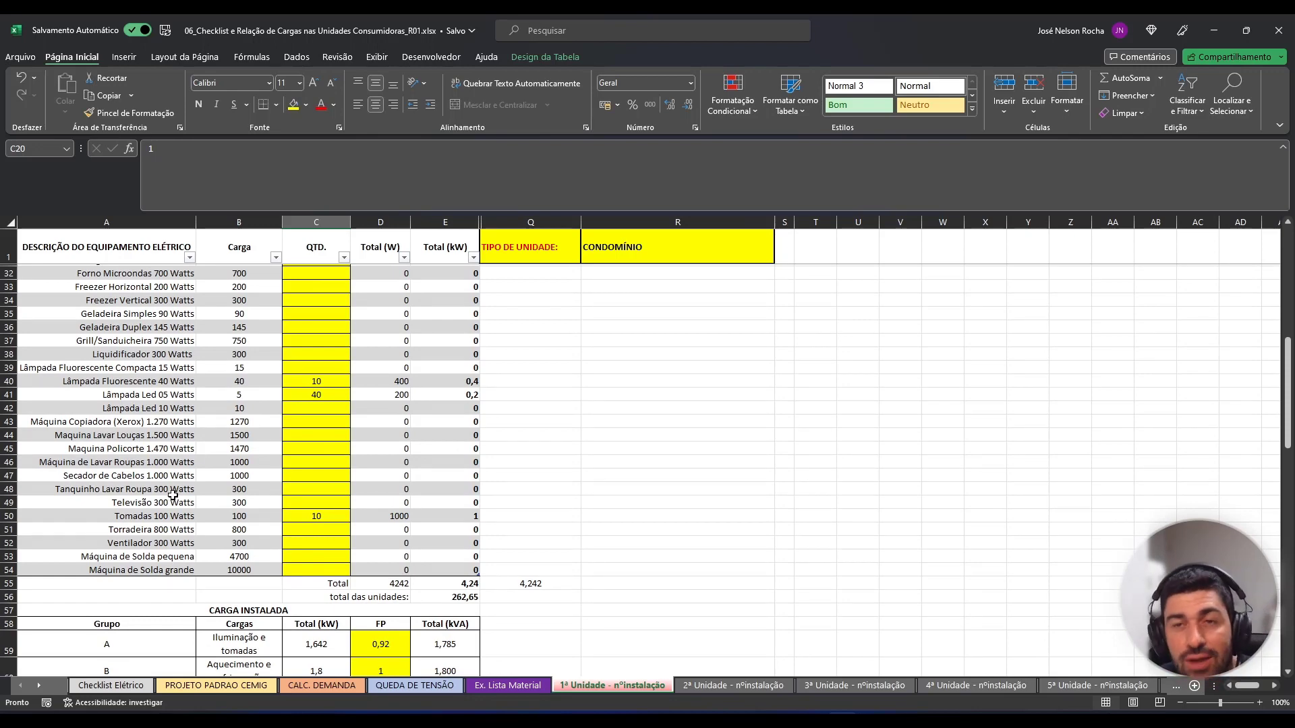
pyautogui.scroll(-4, 328, 457)
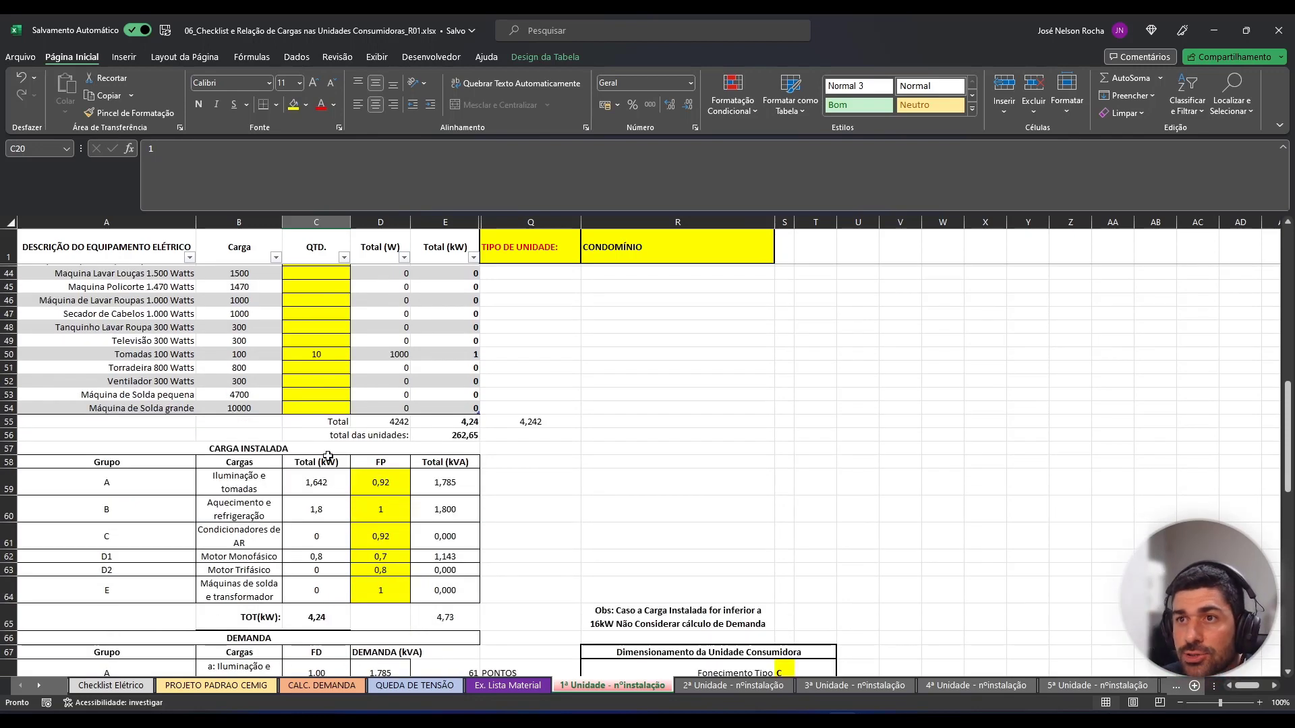
pyautogui.scroll(-1, 328, 457)
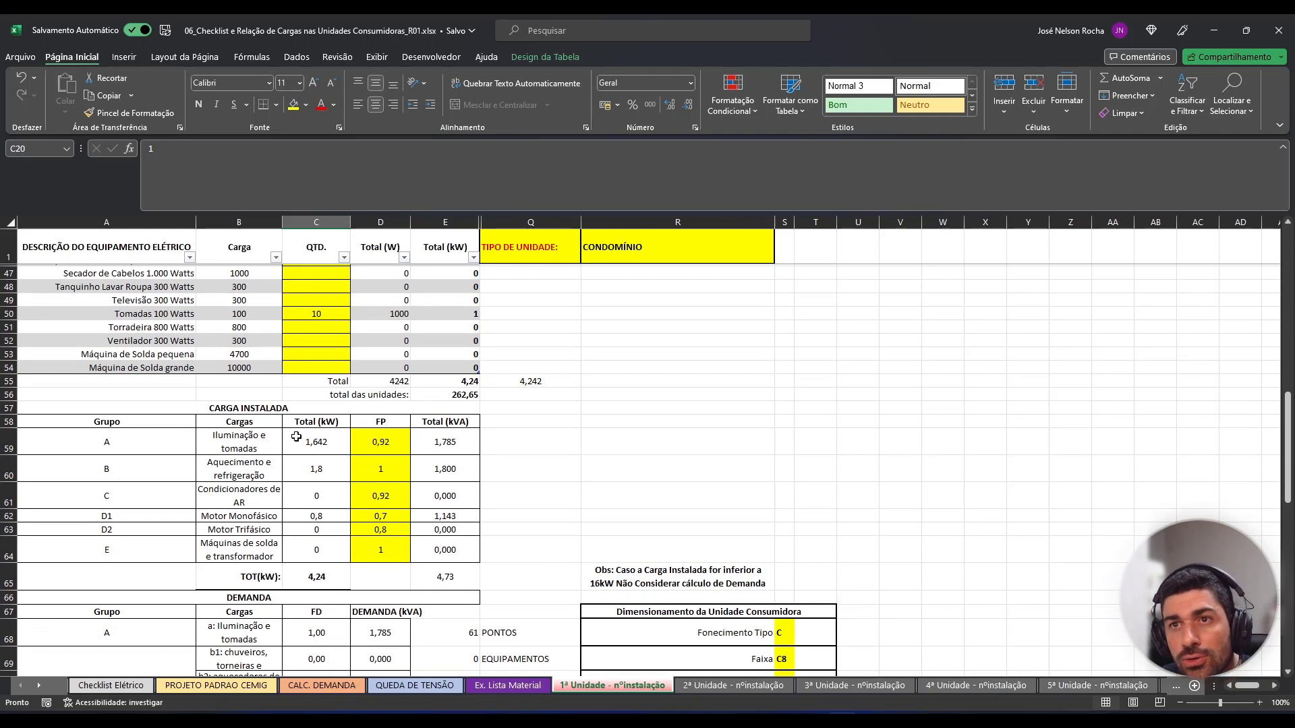
pyautogui.click(396, 382)
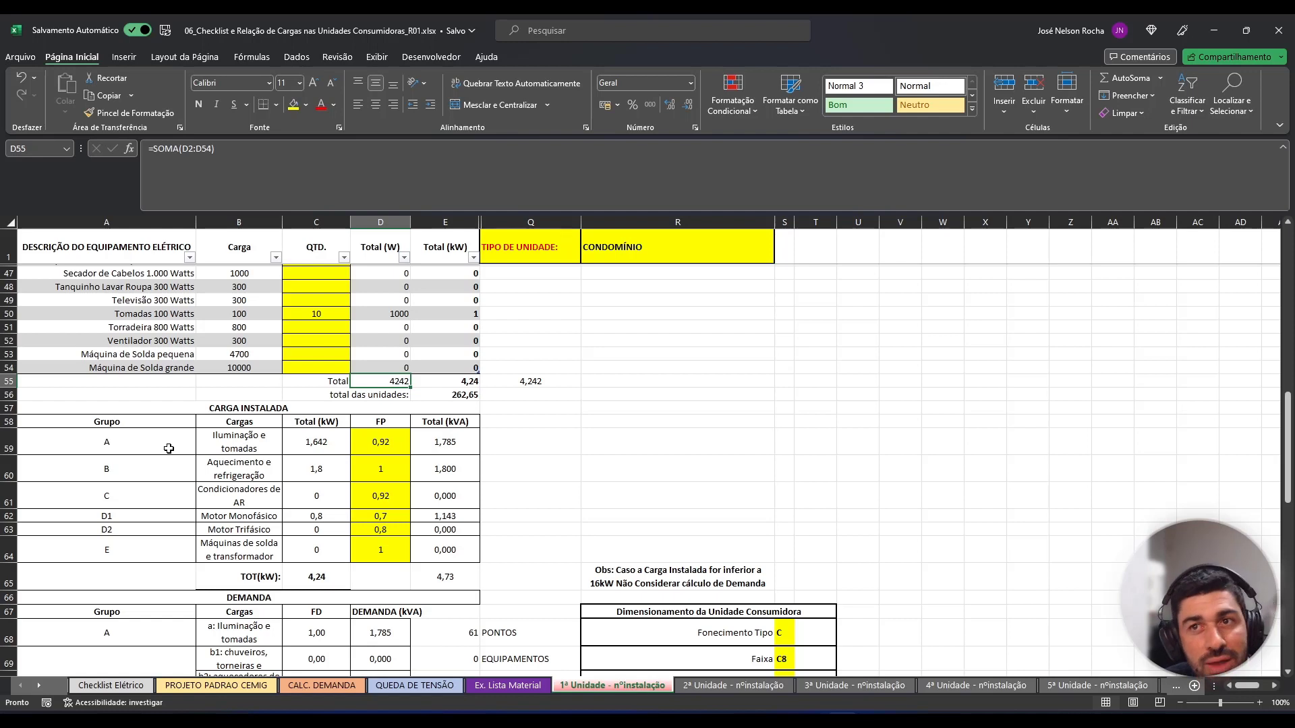
# Examine the Iluminação e tomadas row of the CARGA INSTALADA table, including its total load and power factor.
pyautogui.click(262, 446)
pyautogui.click(375, 439)
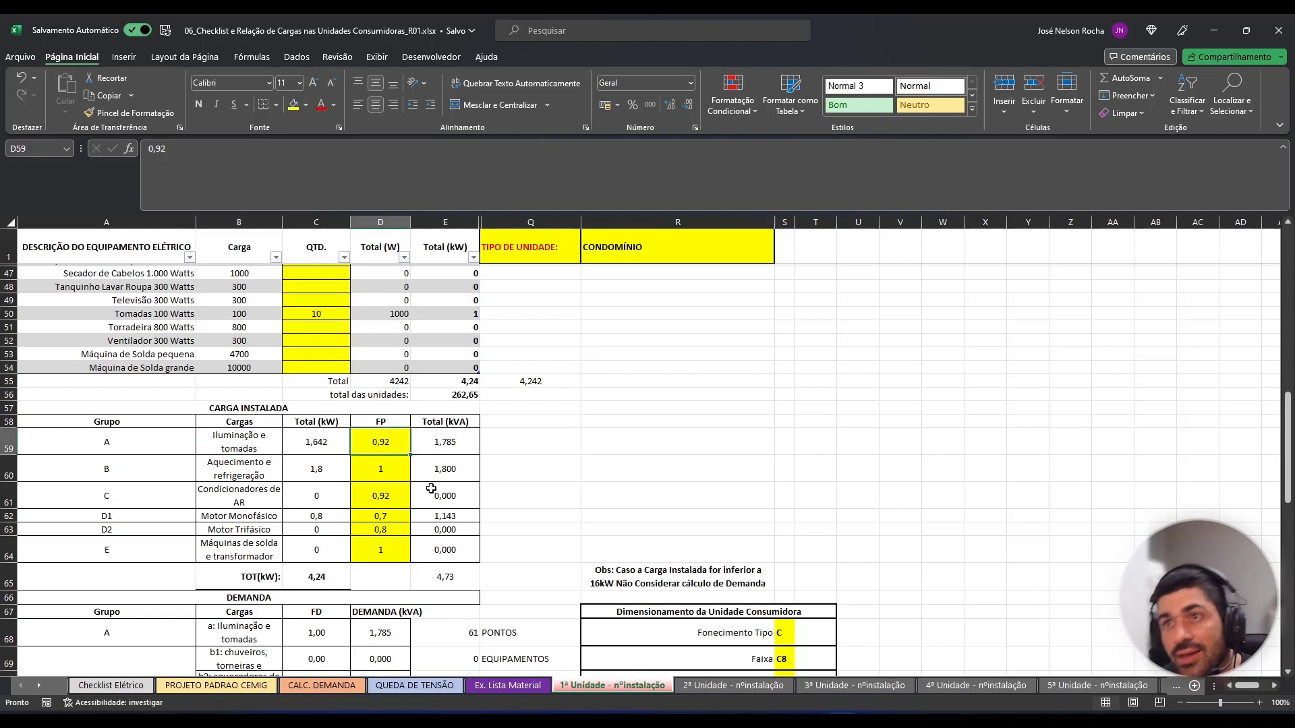
pyautogui.click(338, 445)
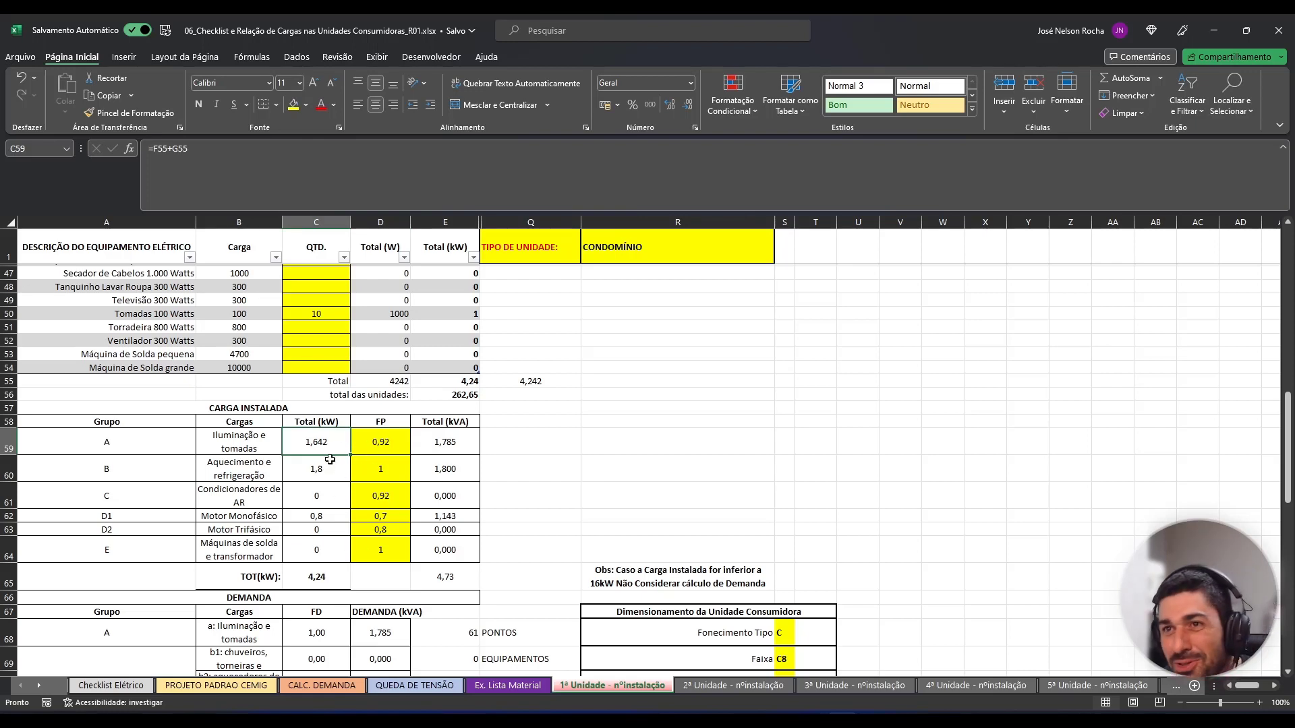
pyautogui.click(390, 440)
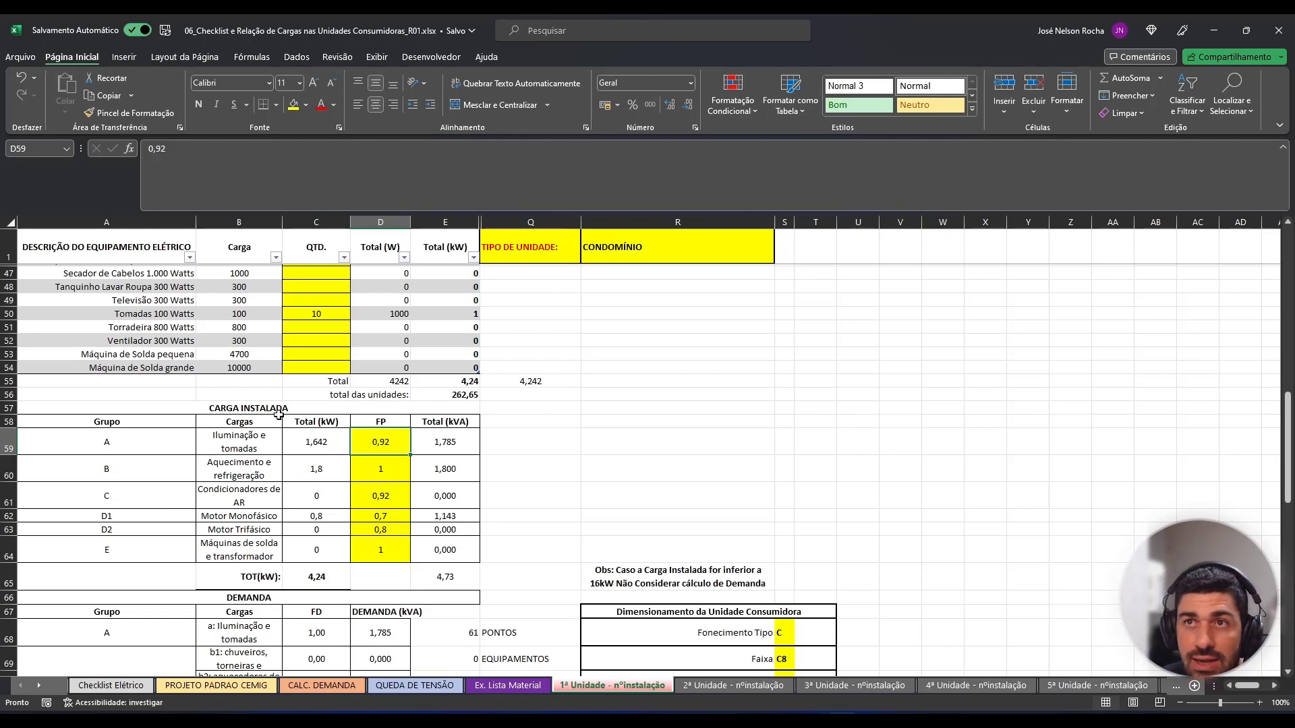
# Compare the lamp and outlet rows with the Iluminação e tomadas group and inspect its total formula in C59.
pyautogui.scroll(3, 290, 307)
pyautogui.scroll(2, 135, 381)
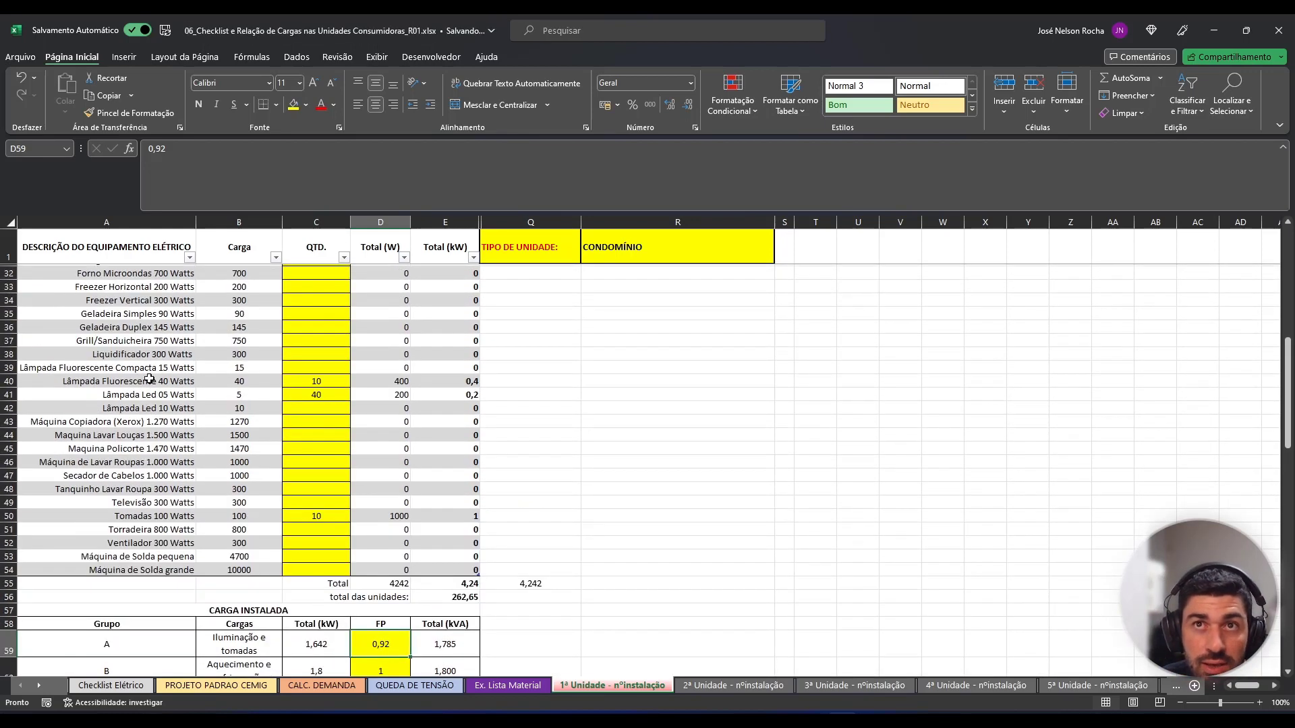
pyautogui.scroll(2, 169, 354)
pyautogui.scroll(-2, 261, 469)
pyautogui.scroll(-4, 261, 469)
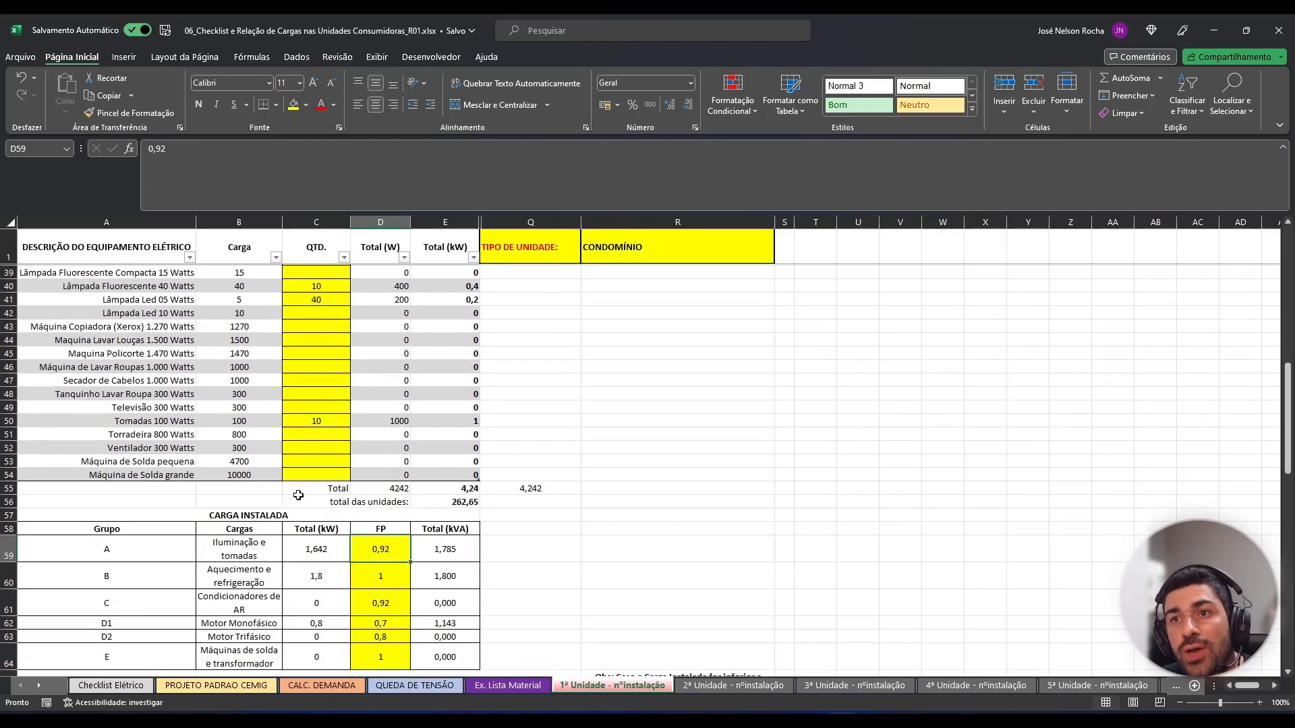
pyautogui.click(333, 486)
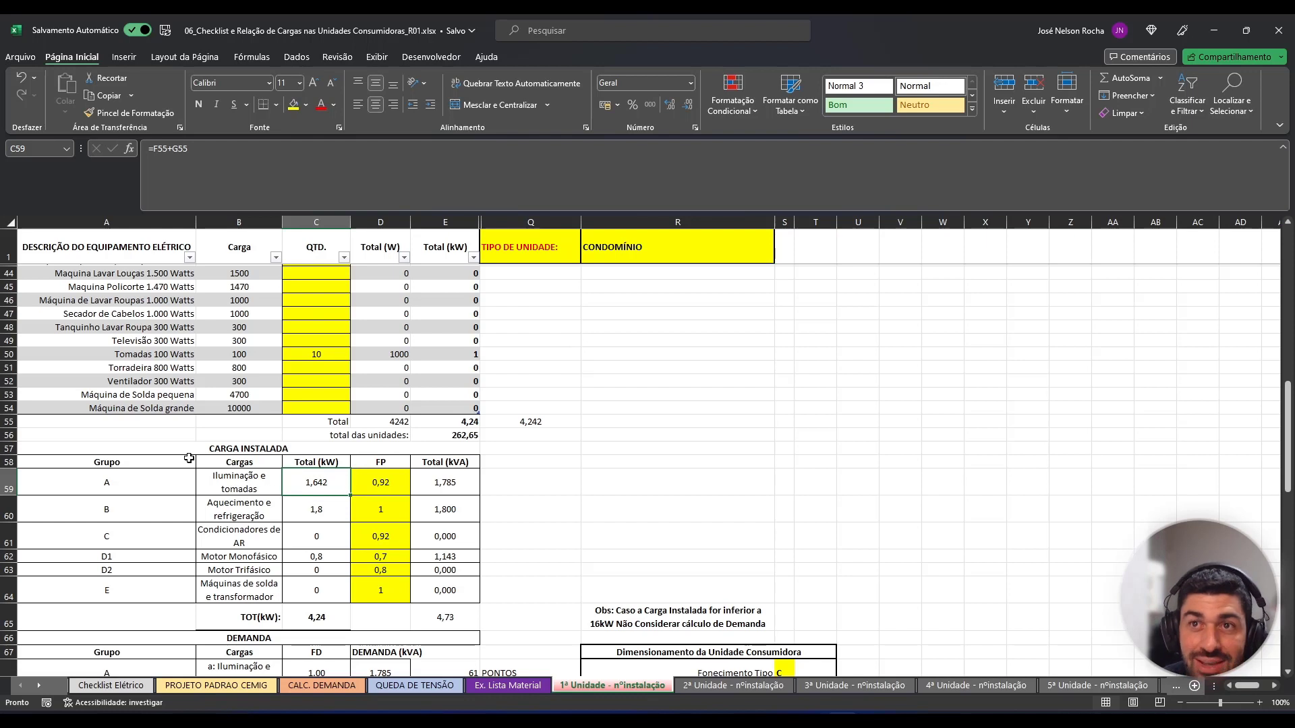
pyautogui.scroll(1, 179, 322)
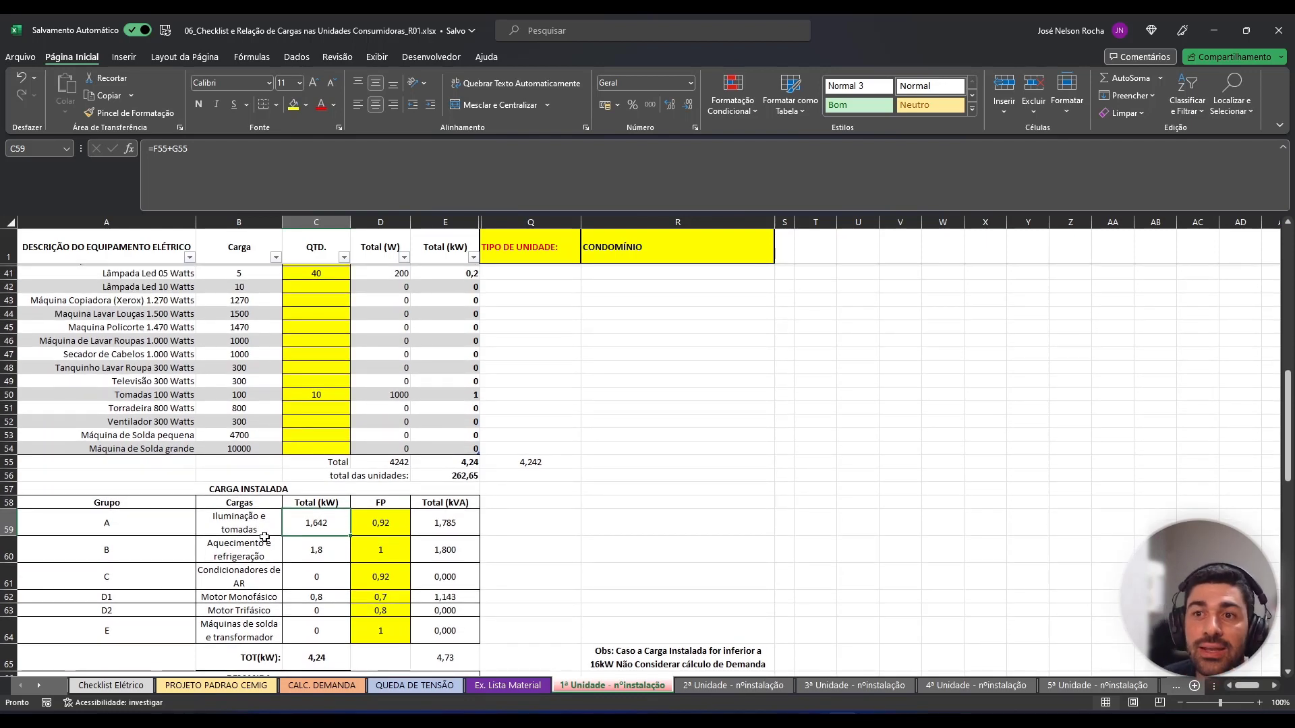
pyautogui.doubleClick(312, 525)
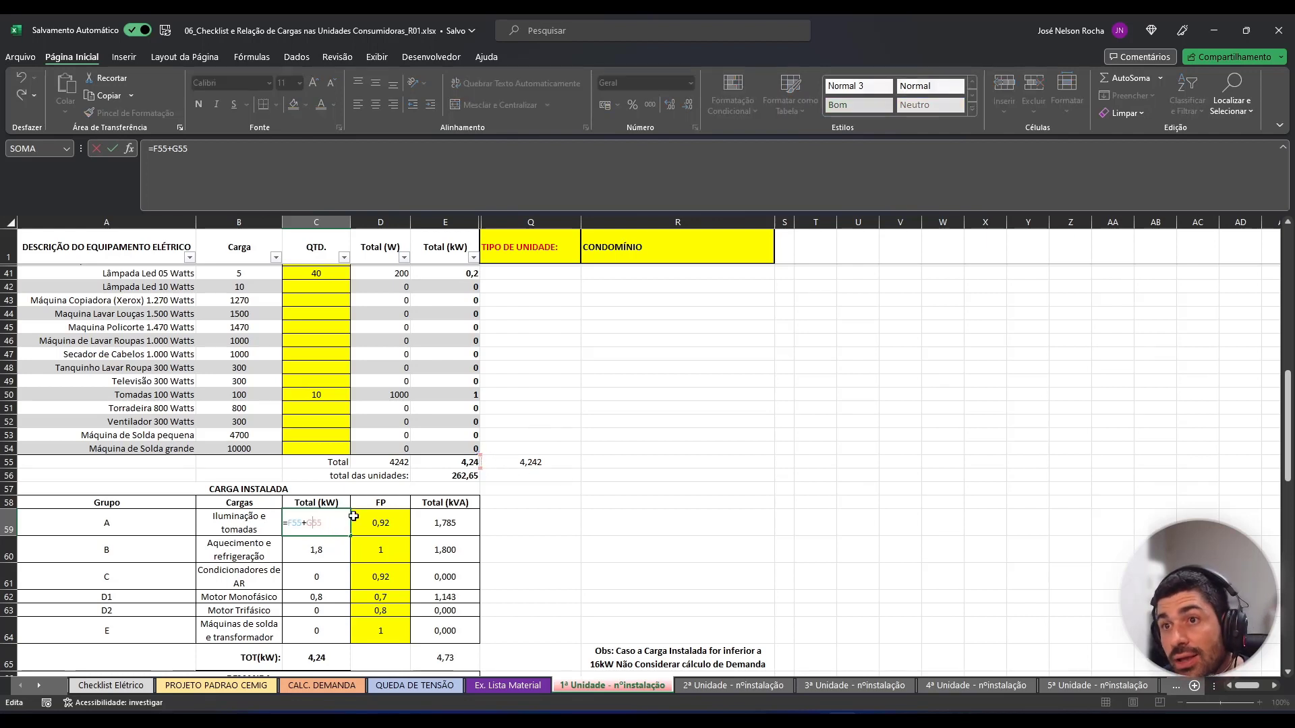
pyautogui.press('Escape')
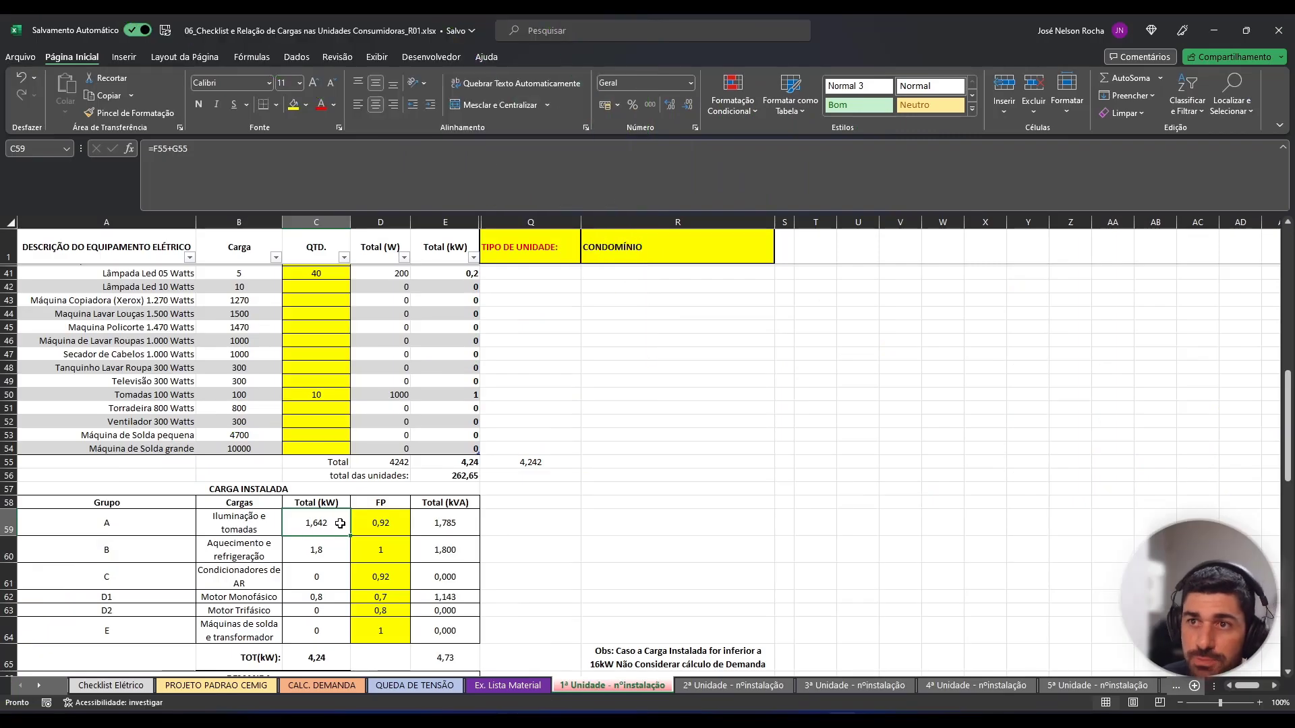
# Unhide the columns between E and Q to expose the load breakdown by group.
pyautogui.moveTo(513, 222); pyautogui.dragTo(459, 222)
pyautogui.rightClick(487, 225)
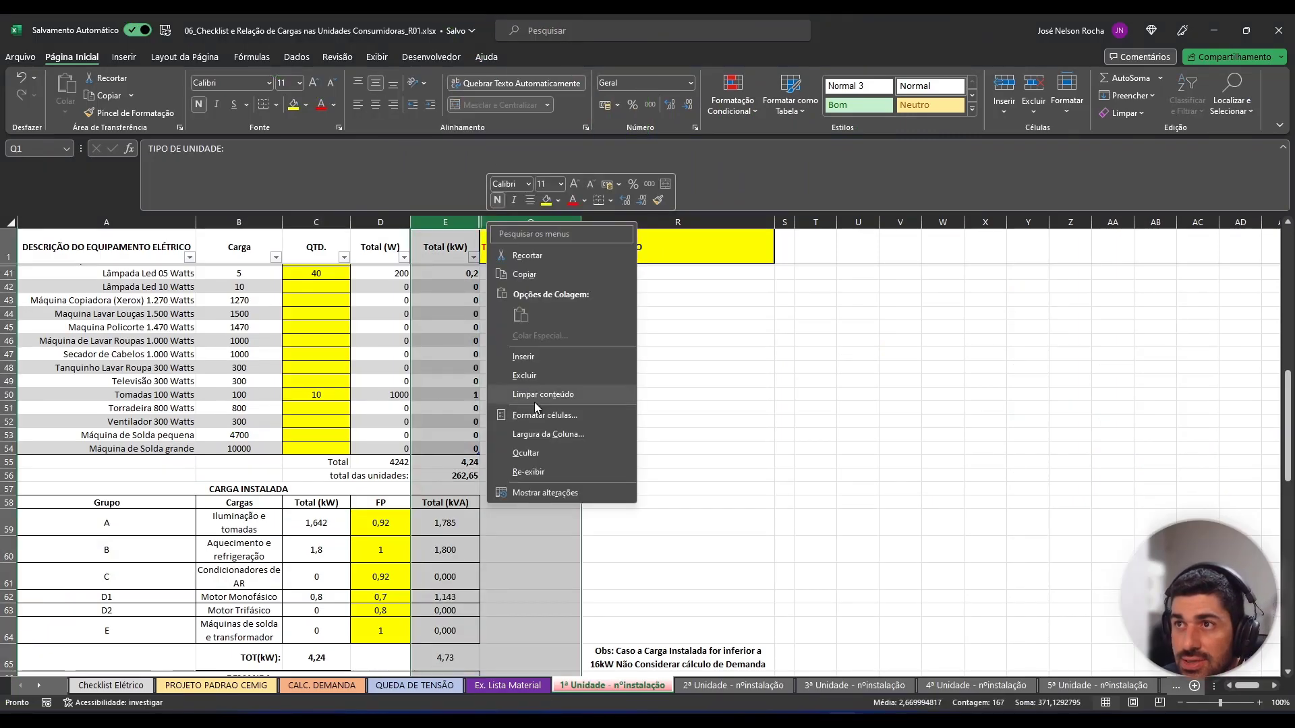
pyautogui.click(544, 471)
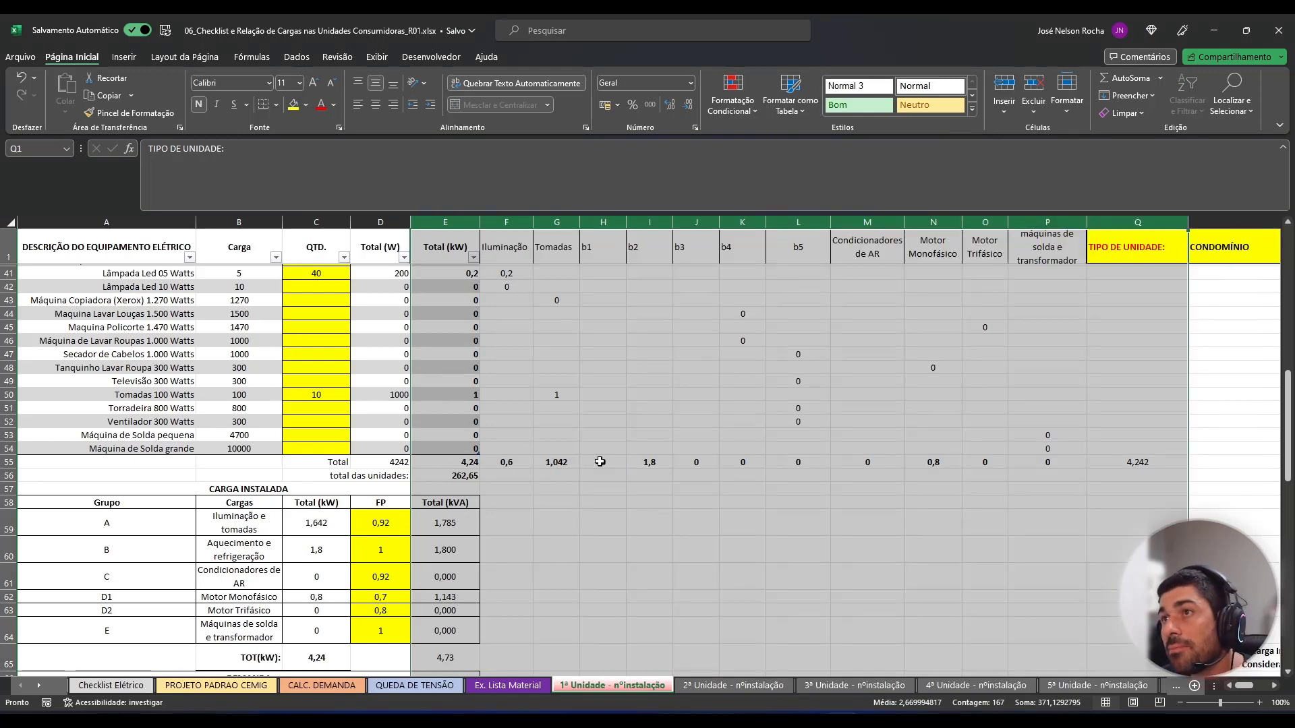
pyautogui.click(629, 476)
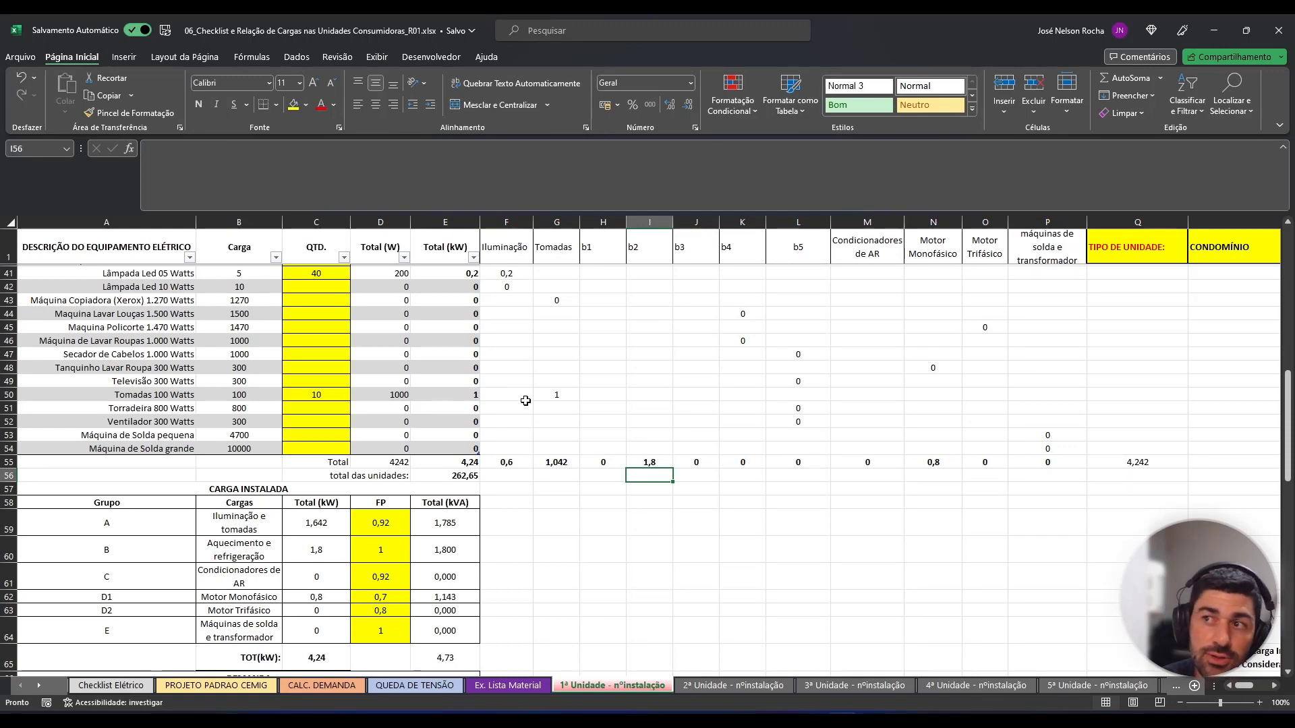
# Check the Iluminação formula in F39 and undo the unhiding of the columns between E and Q.
pyautogui.scroll(1, 548, 428)
pyautogui.scroll(1, 548, 427)
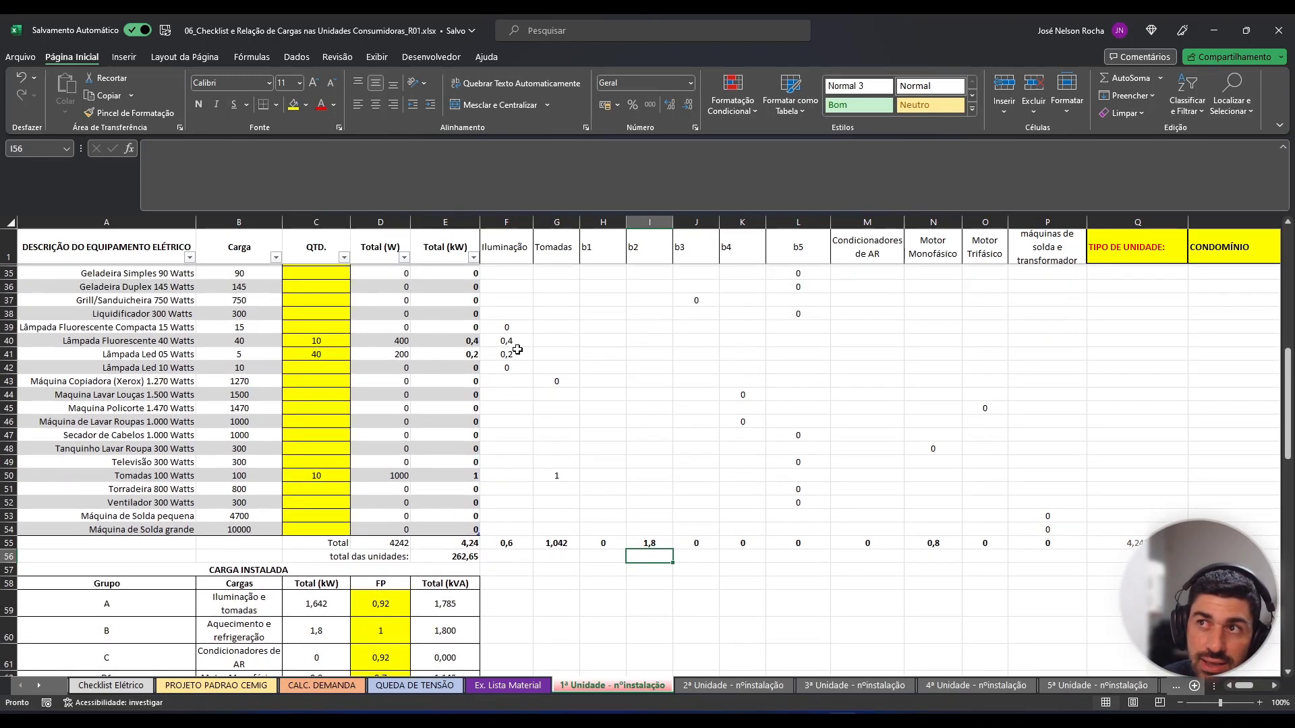
pyautogui.doubleClick(507, 329)
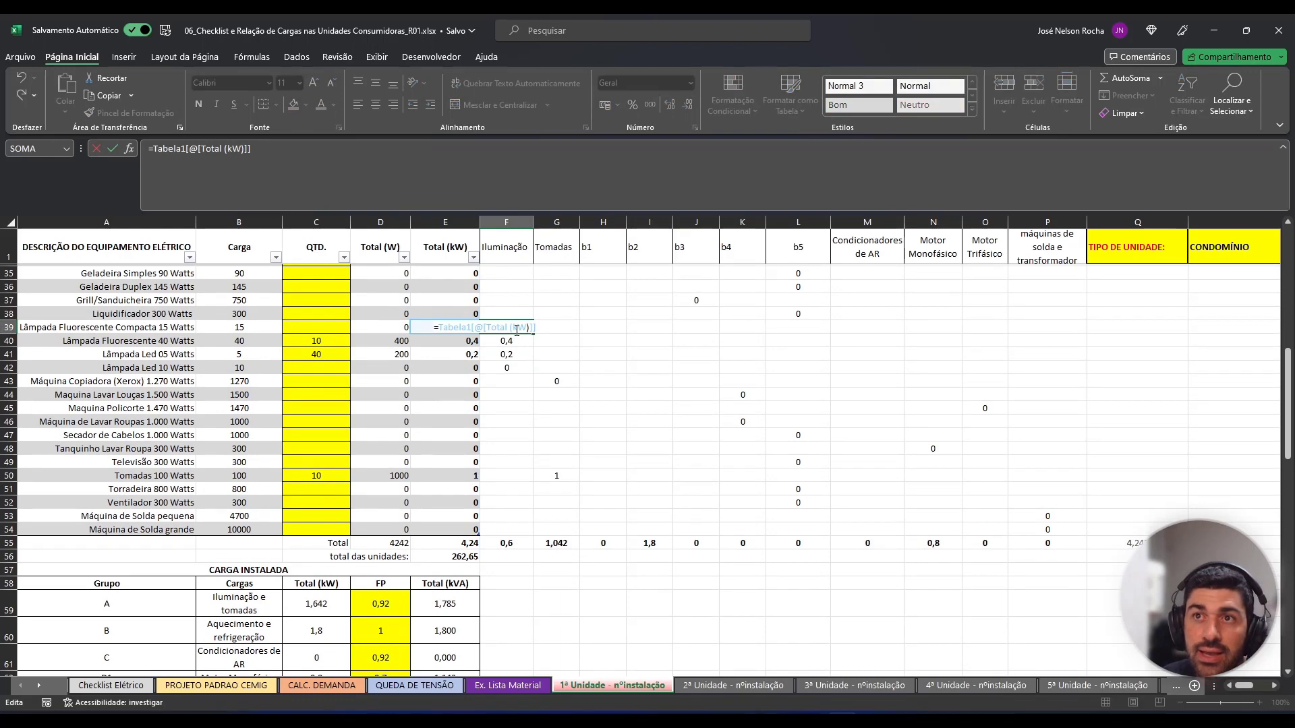
pyautogui.press('Escape')
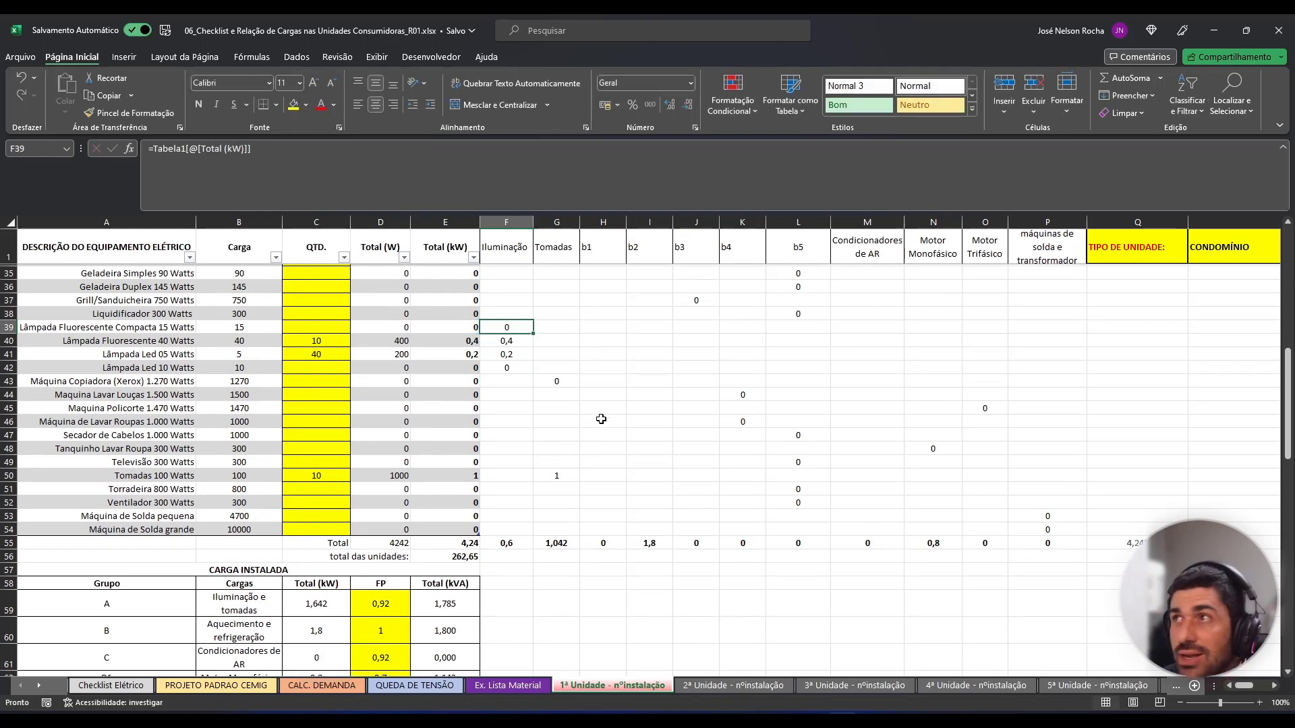
pyautogui.hotkey('ctrl', 'z')
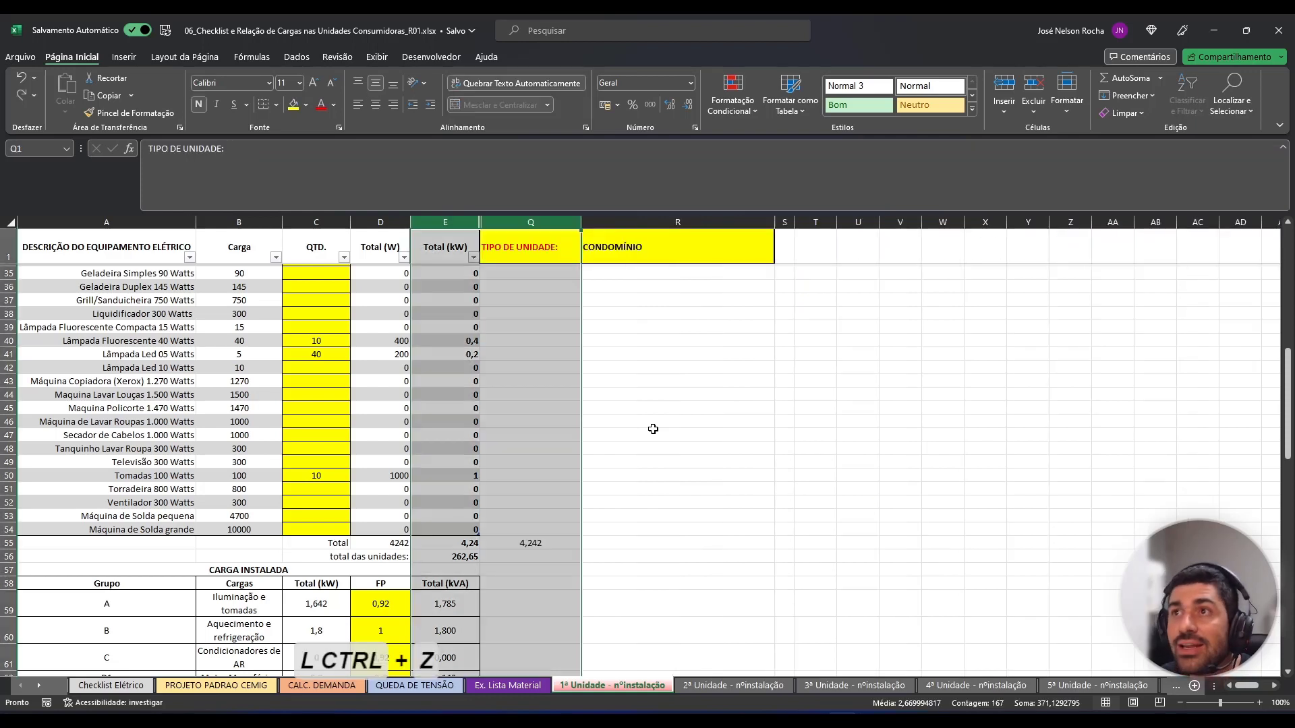
pyautogui.click(587, 371)
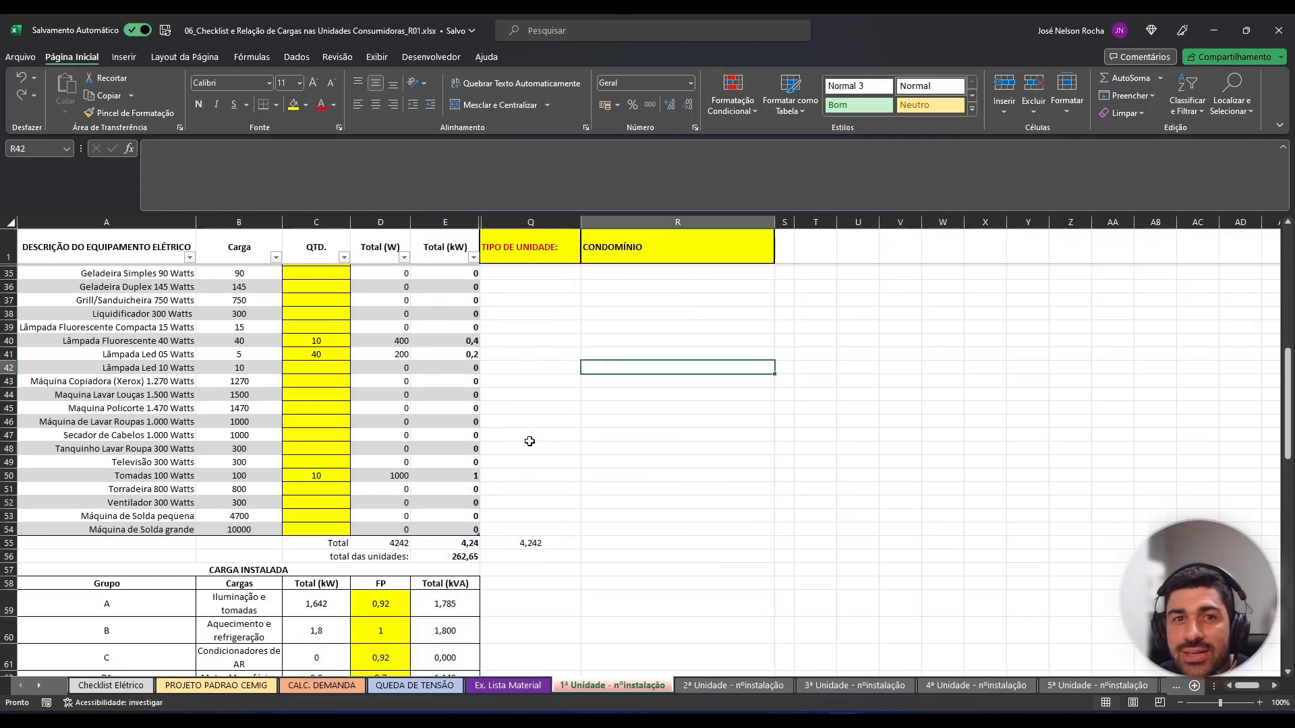
# Examine the DEMANDA table and inspect the demand factor formula for Iluminação e tomadas in C68.
pyautogui.scroll(-5, 499, 432)
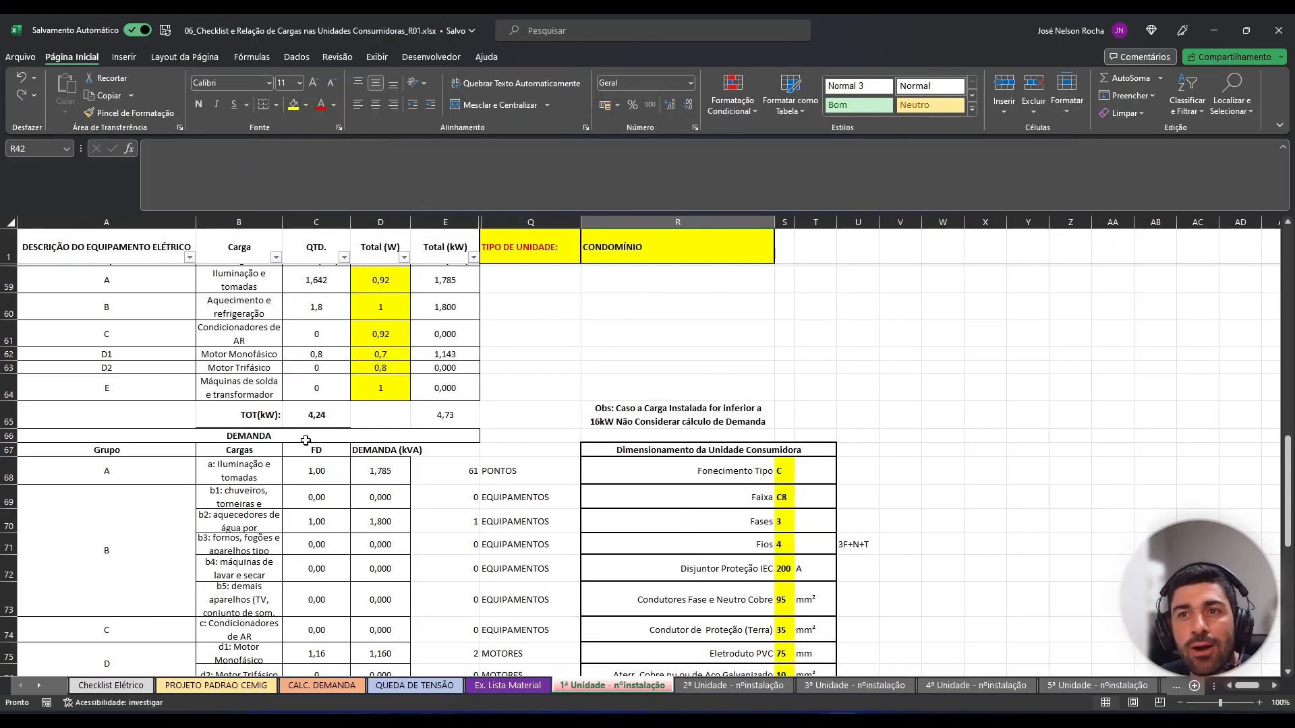
pyautogui.click(306, 440)
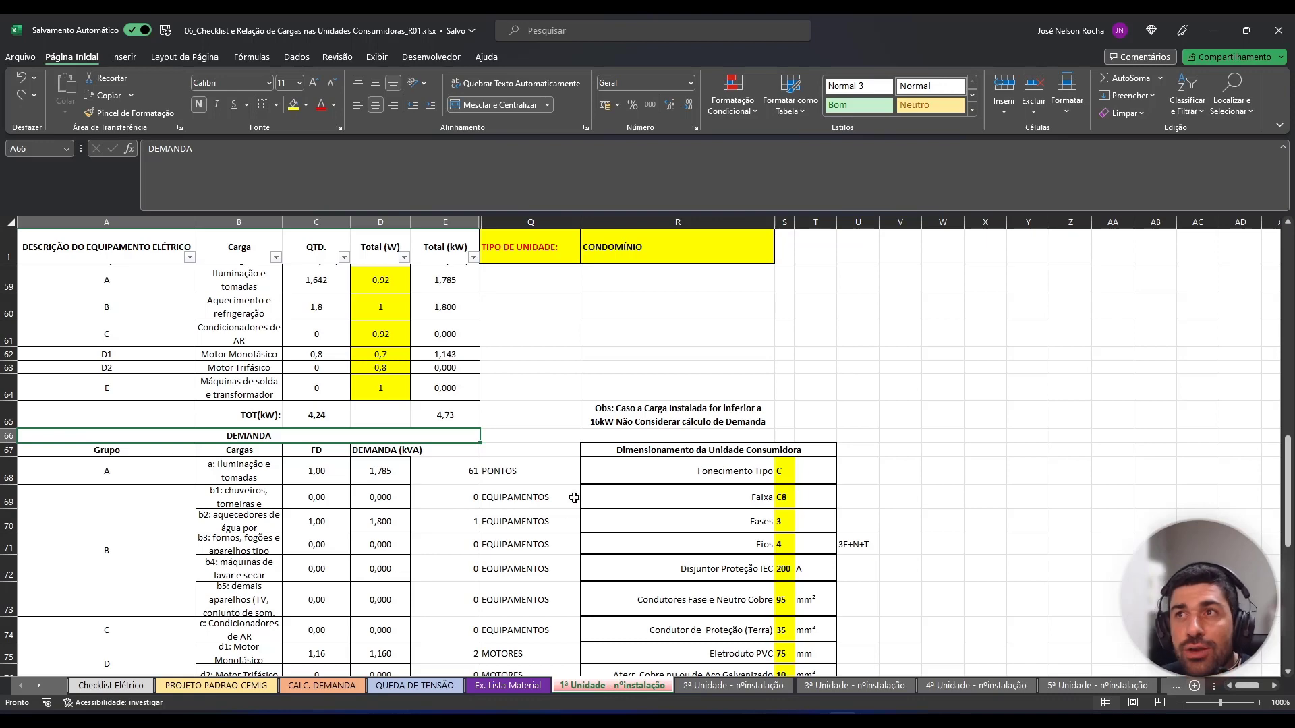
pyautogui.scroll(-1, 574, 497)
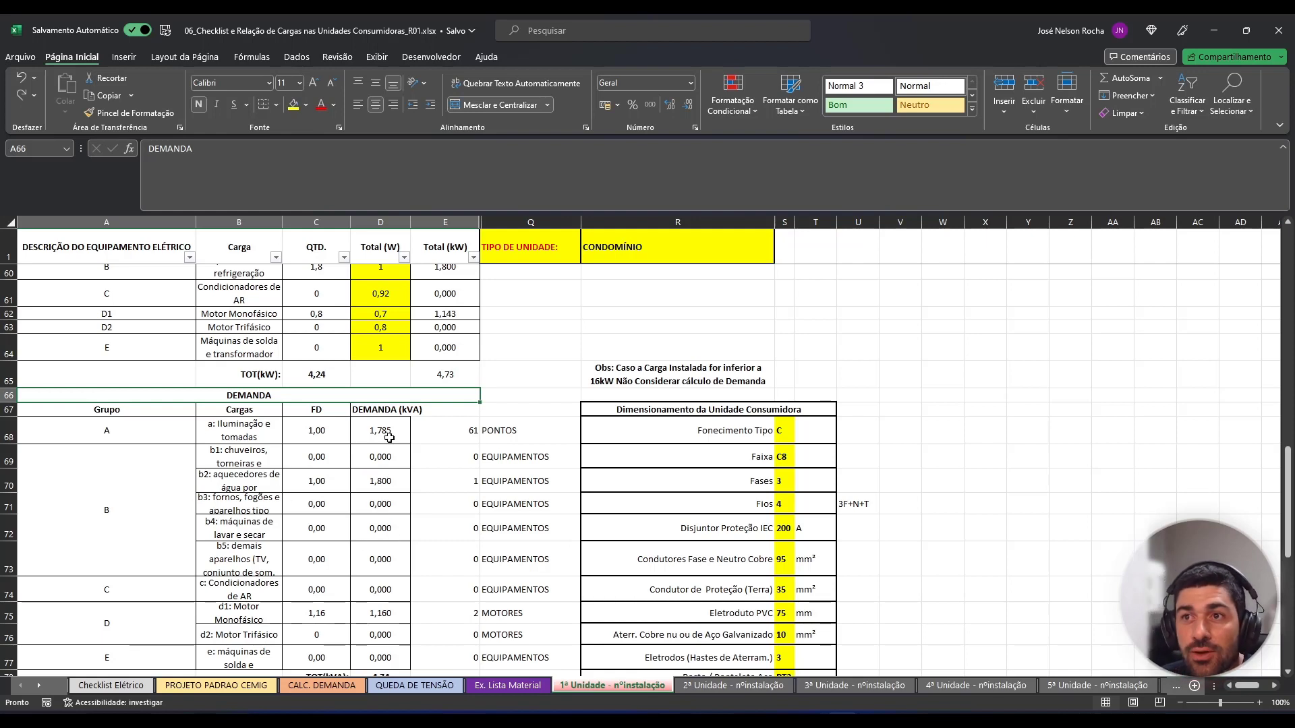
pyautogui.click(237, 433)
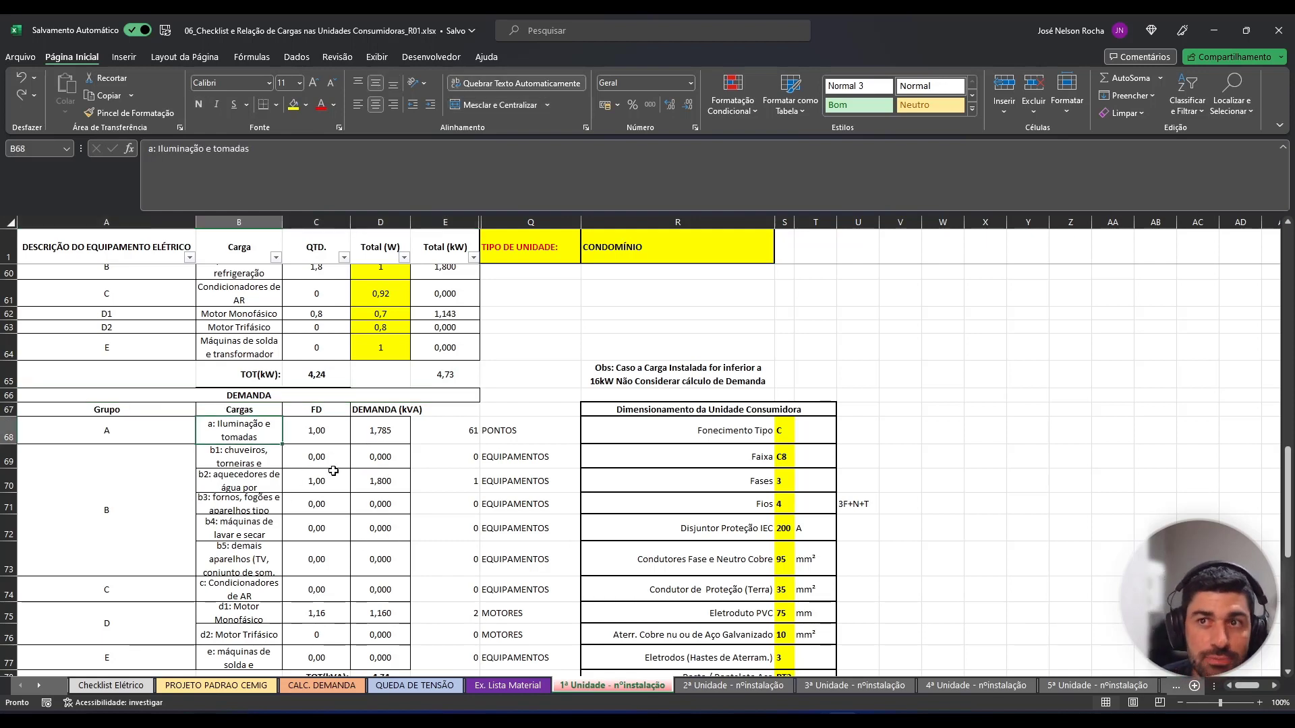
pyautogui.click(325, 433)
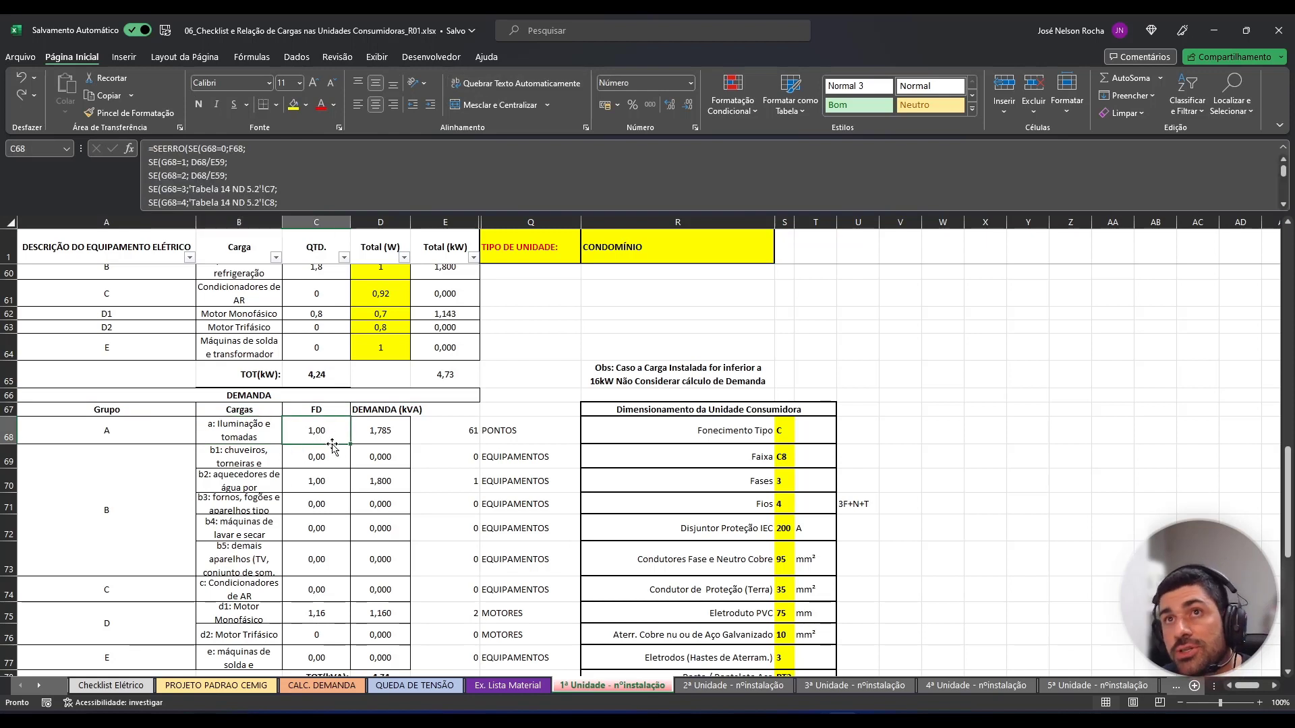
pyautogui.doubleClick(336, 435)
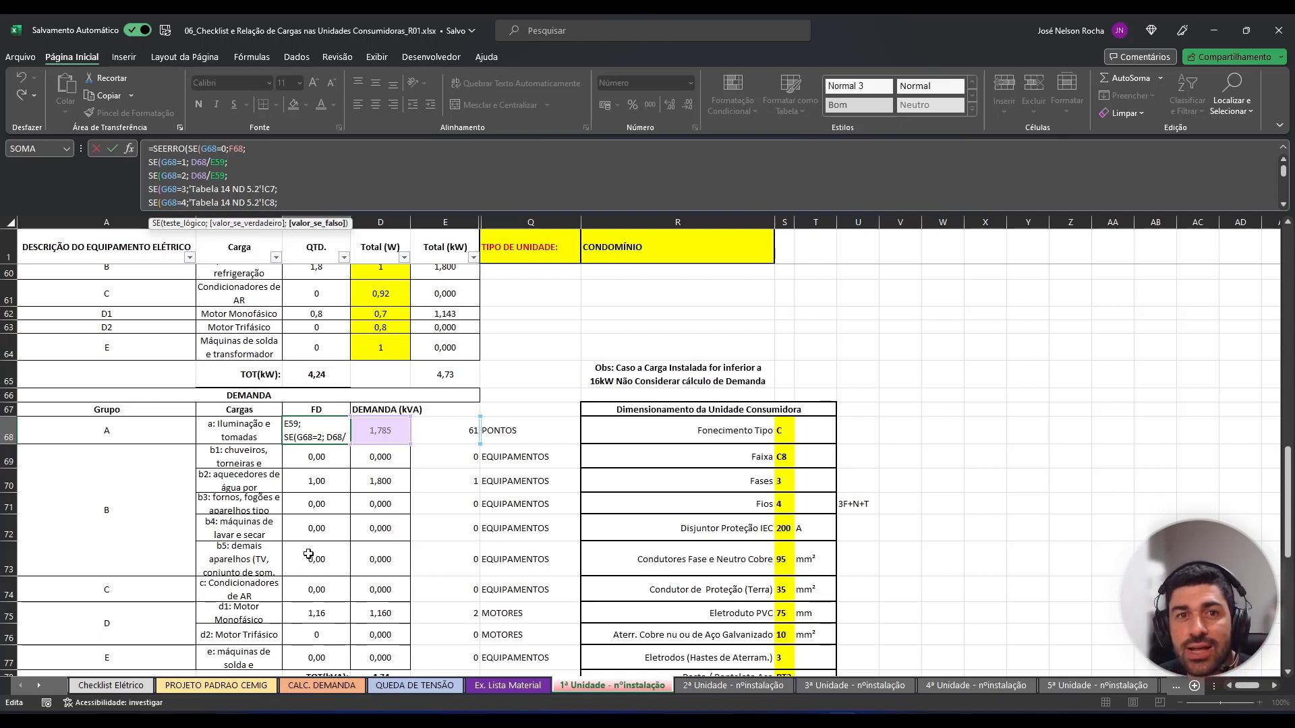
pyautogui.press('Escape')
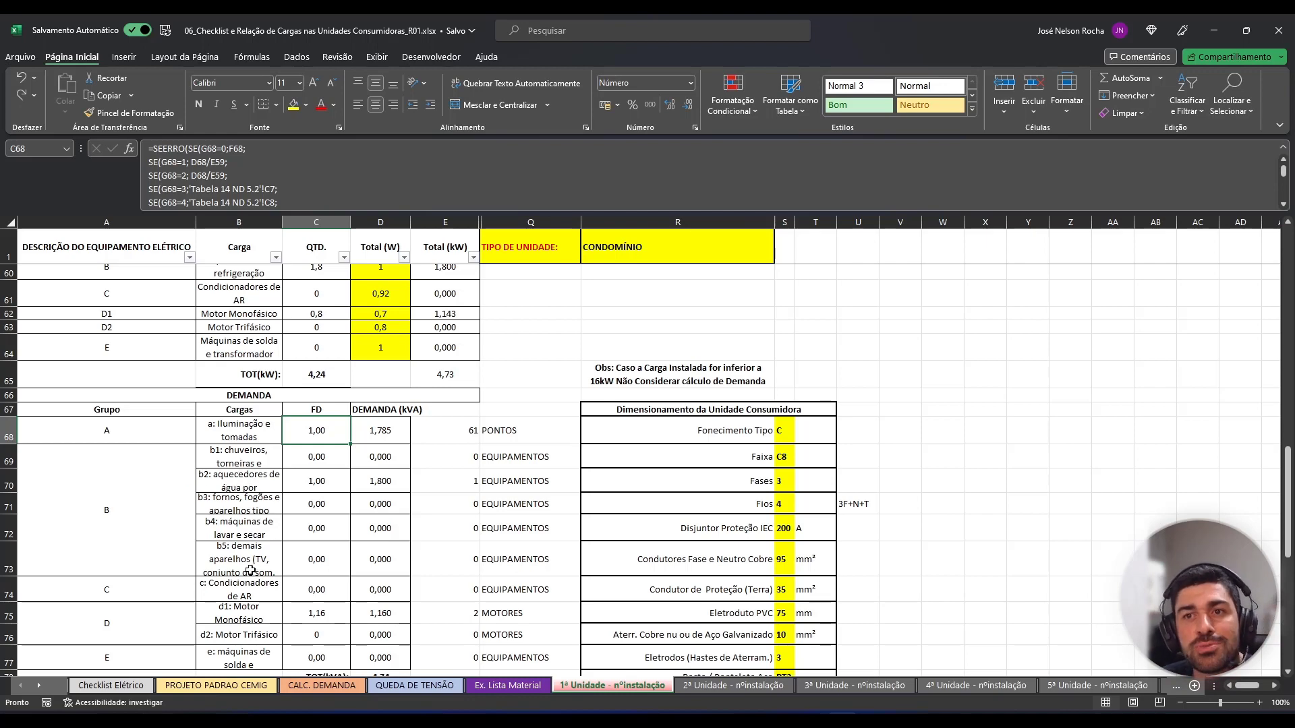
# Check the total demand formula in D78 and compare the DEMANDA table with the CARGA INSTALADA table.
pyautogui.scroll(-2, 423, 641)
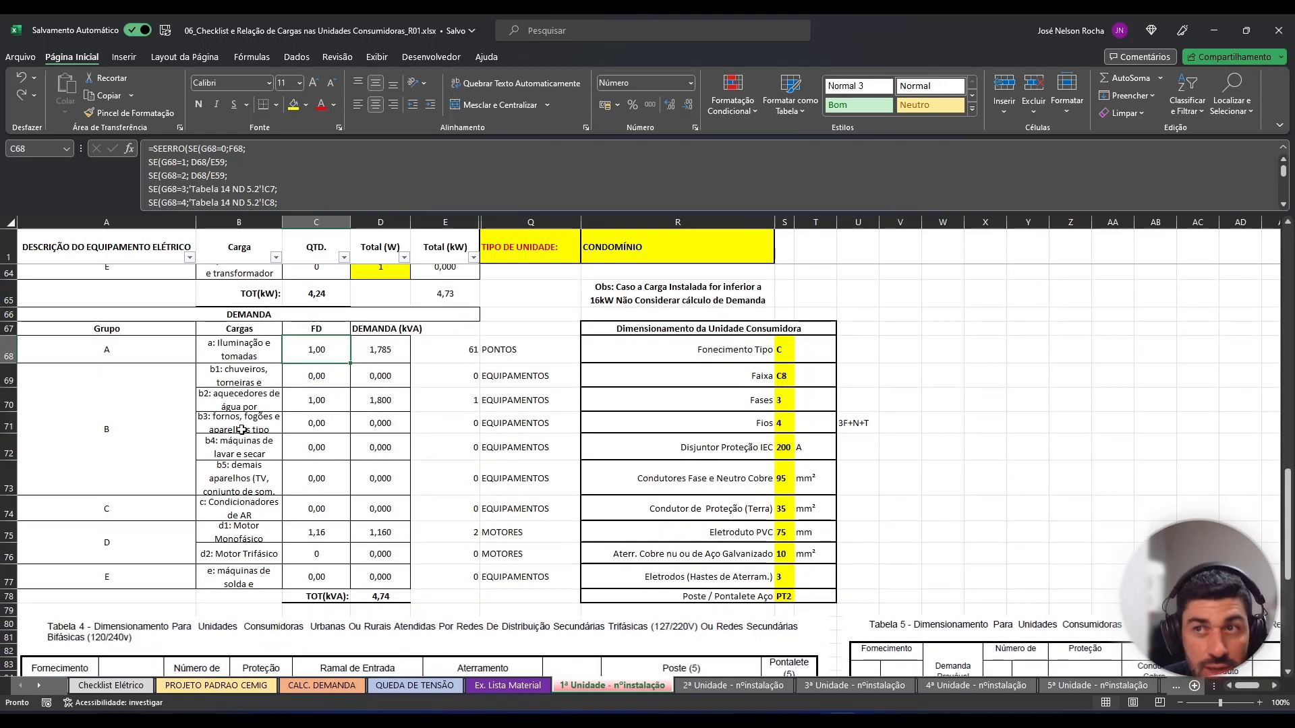
pyautogui.click(384, 596)
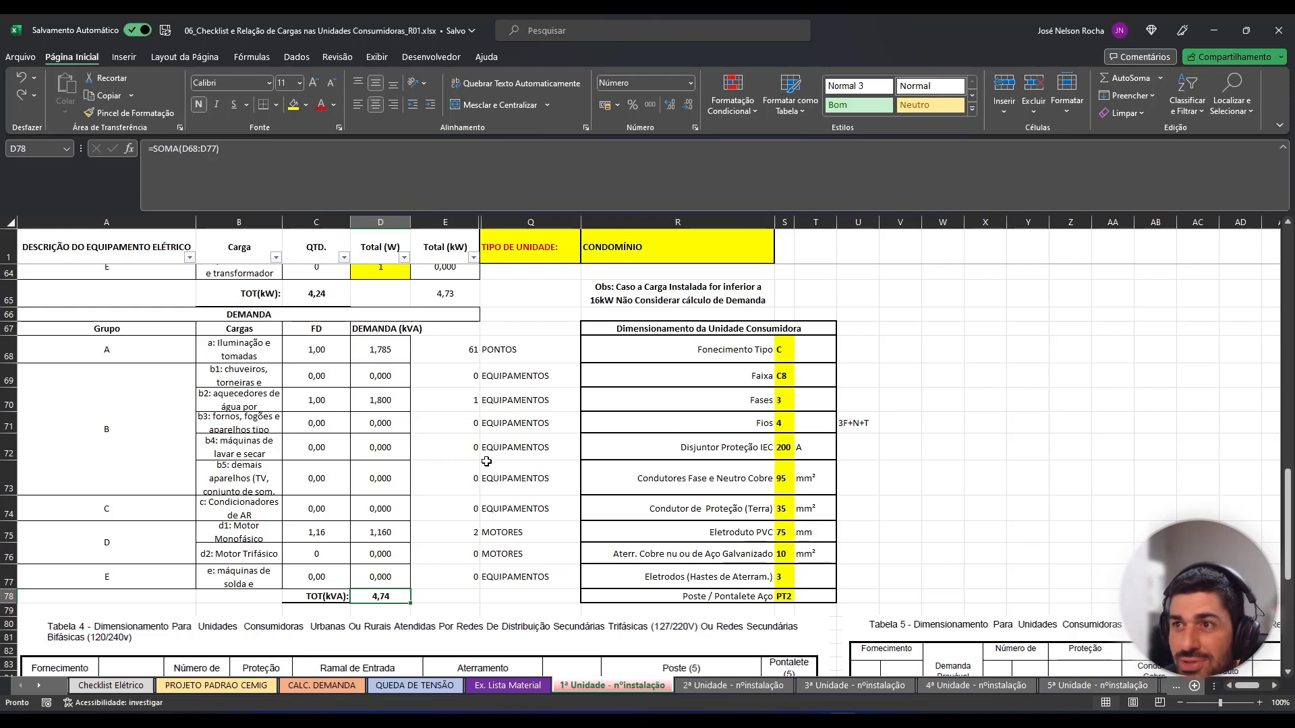
pyautogui.scroll(-1, 418, 560)
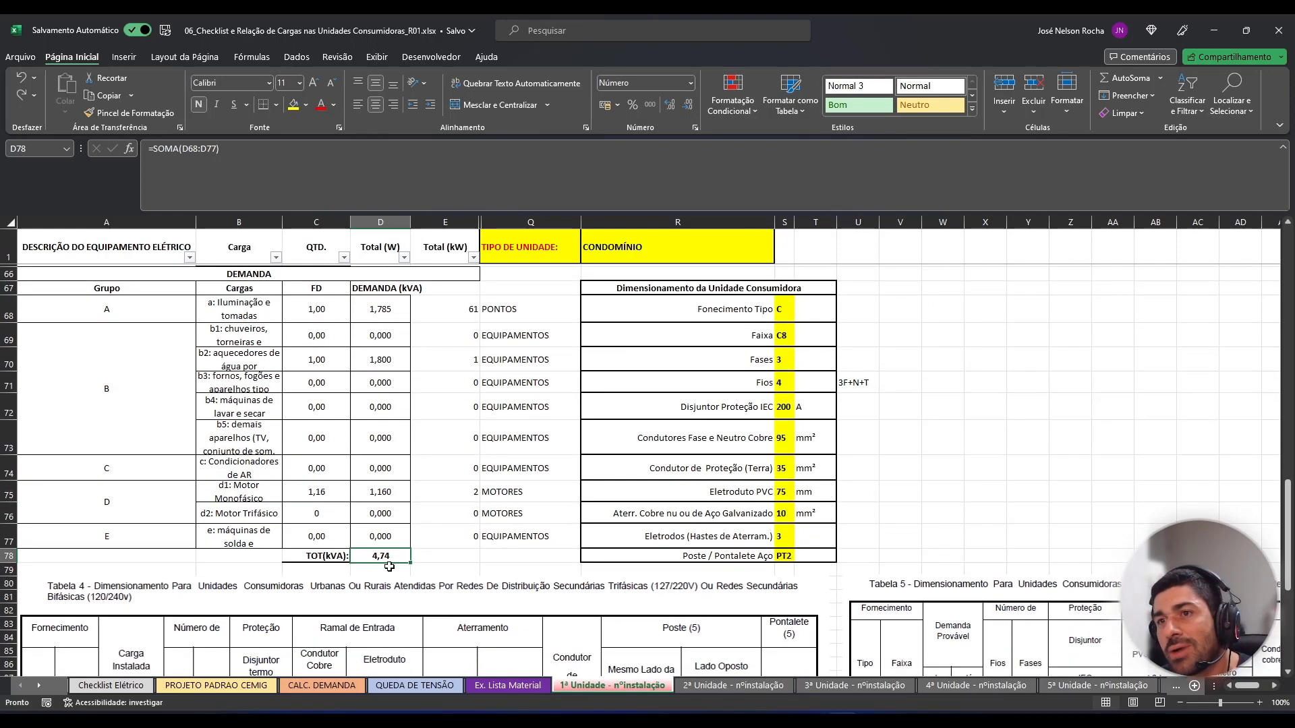
pyautogui.scroll(3, 379, 472)
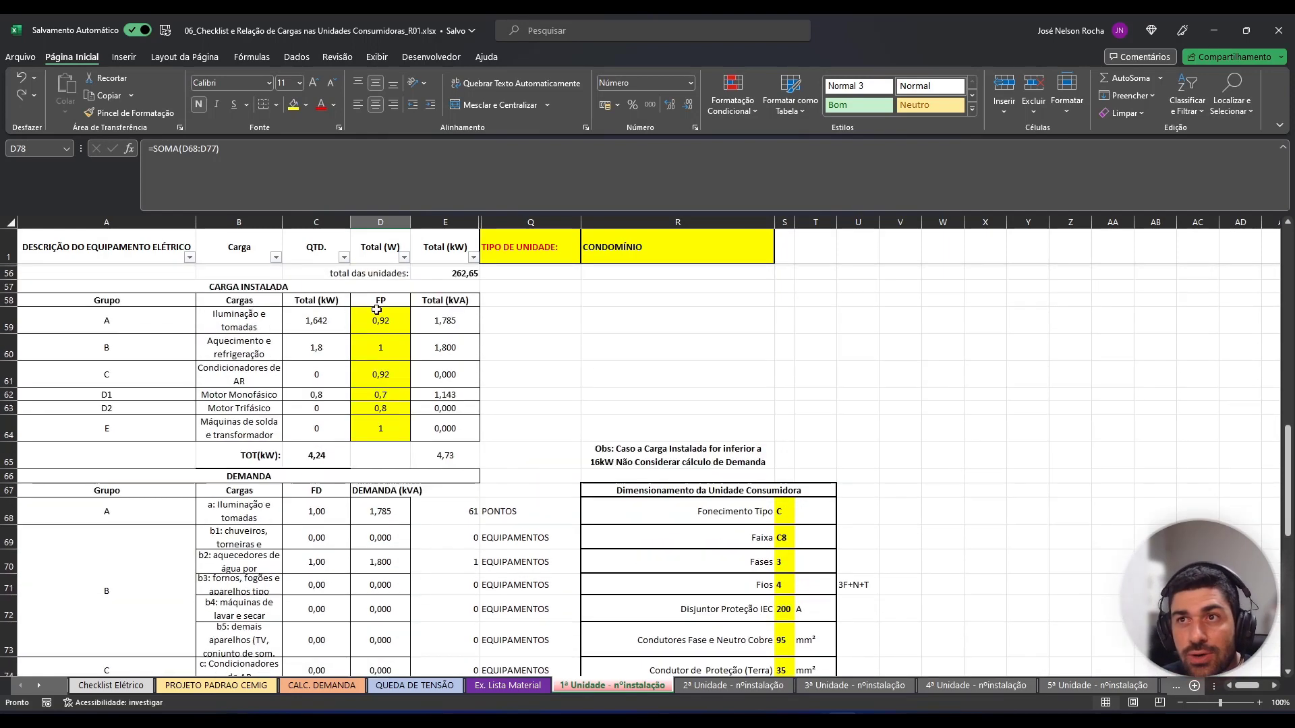
pyautogui.scroll(-2, 372, 487)
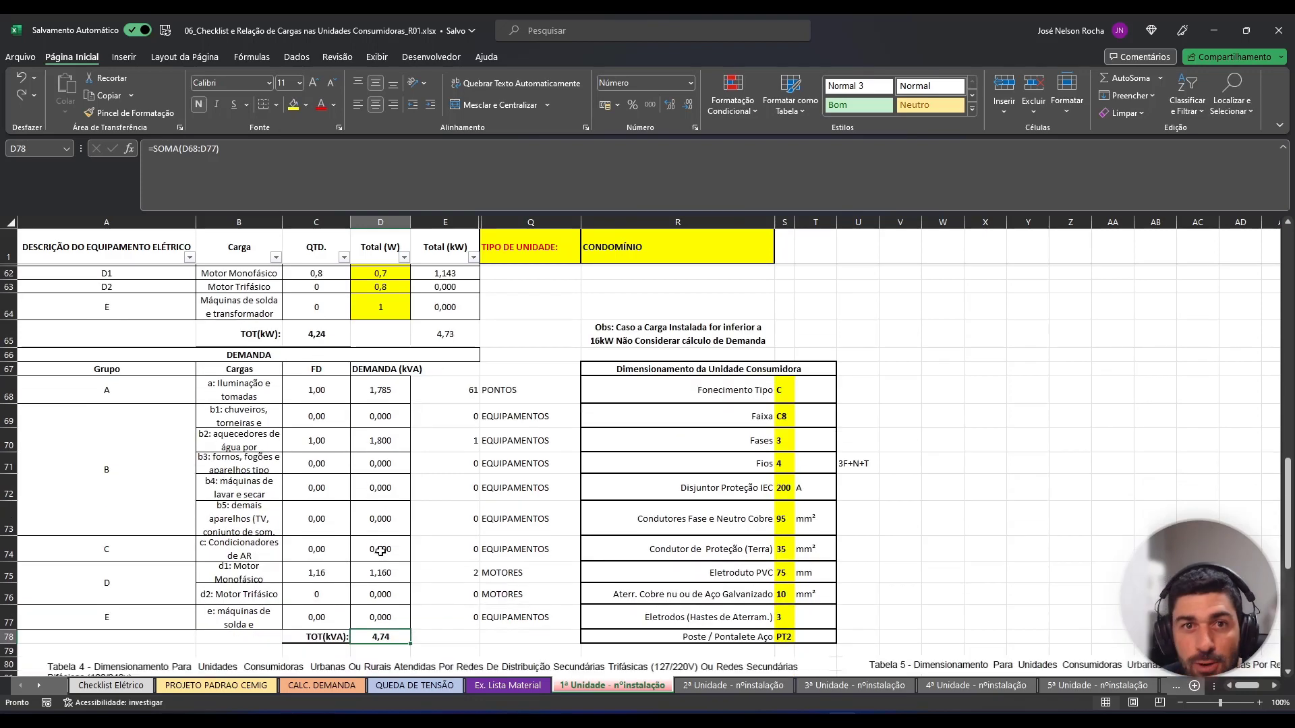
# Check the Fornecimento Tipo value in S68 against the supply ranges listed in Tabela 4 and Tabela 5.
pyautogui.scroll(-1, 380, 550)
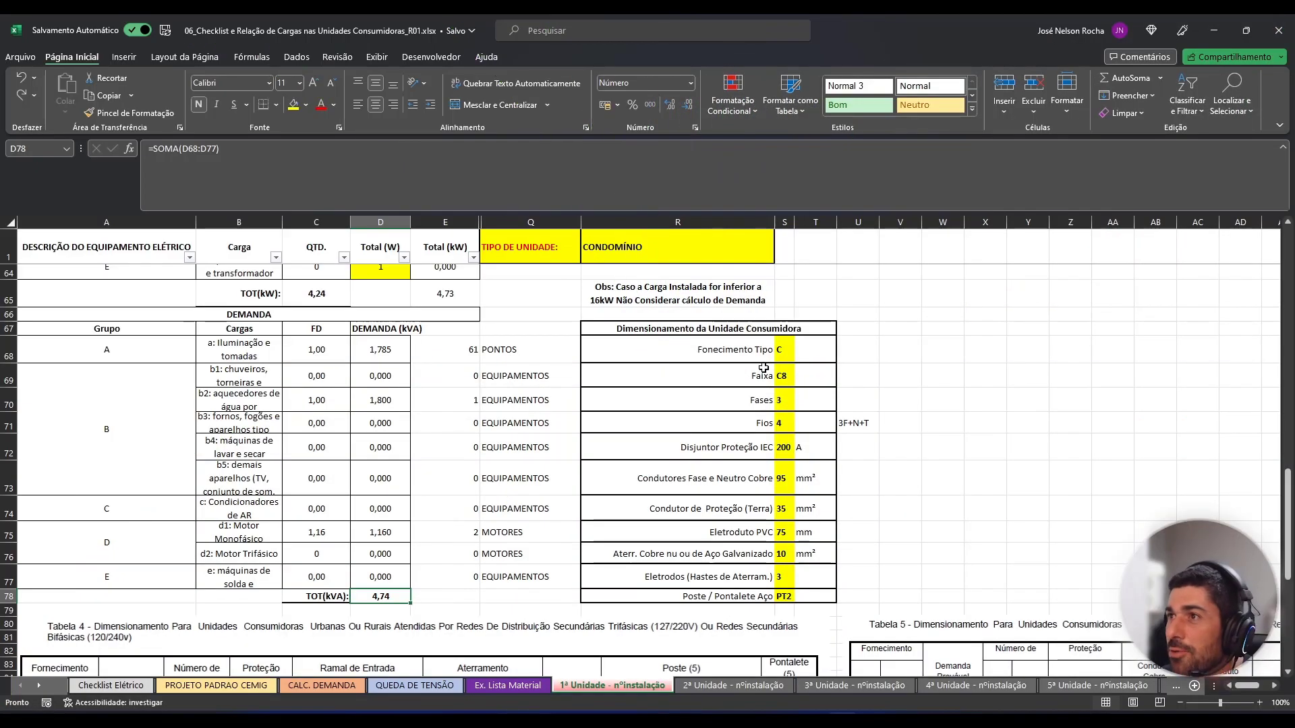
pyautogui.click(787, 358)
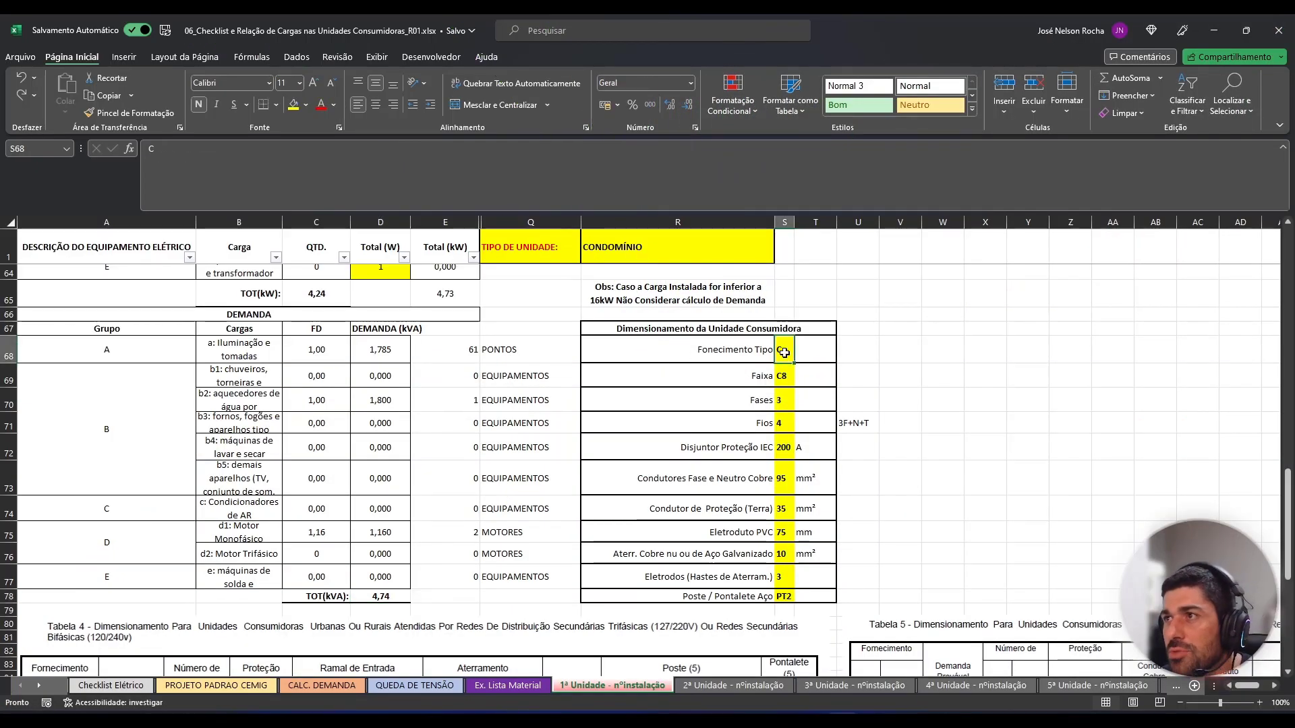
pyautogui.scroll(-4, 745, 415)
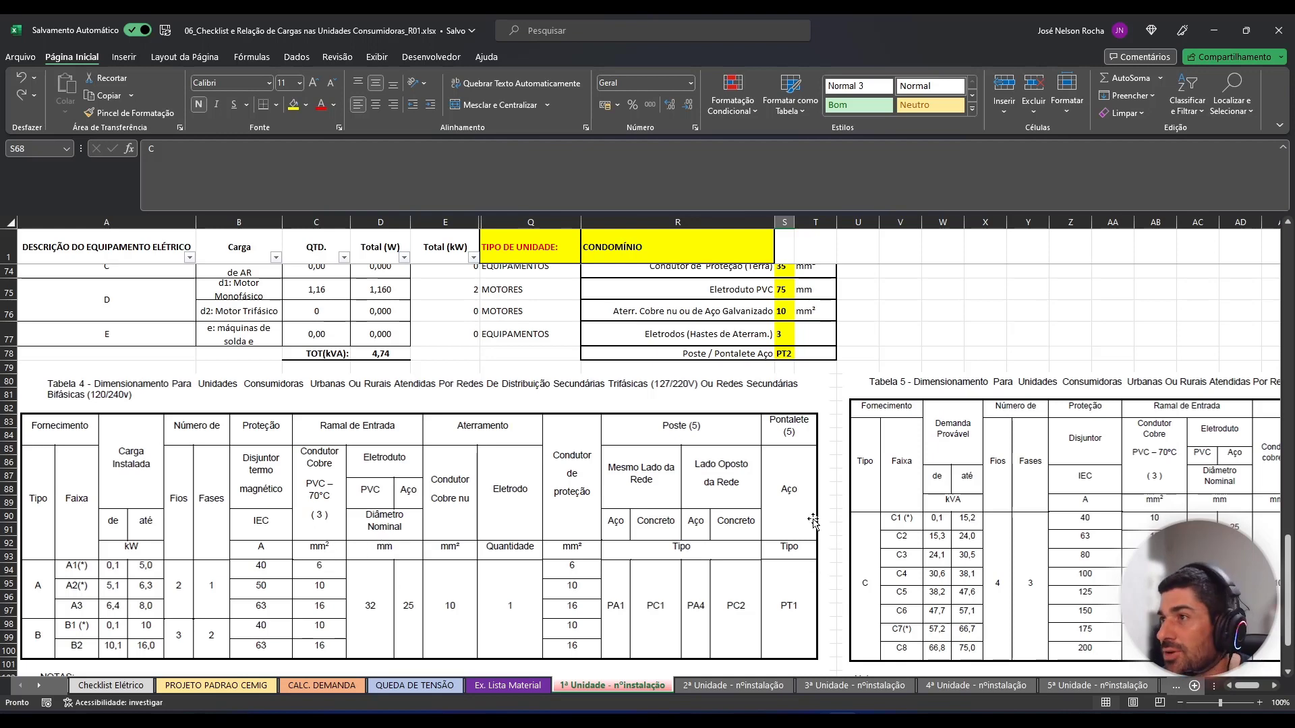
pyautogui.scroll(1, 781, 542)
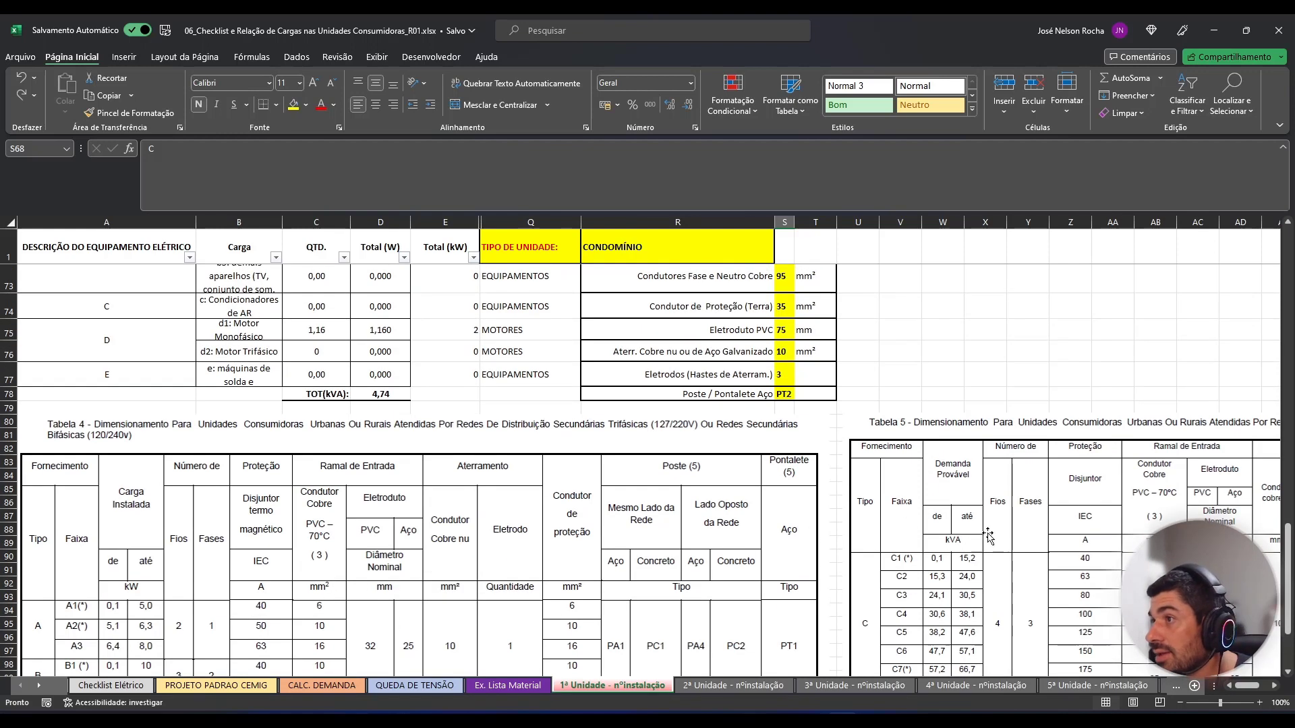
pyautogui.scroll(-1, 984, 539)
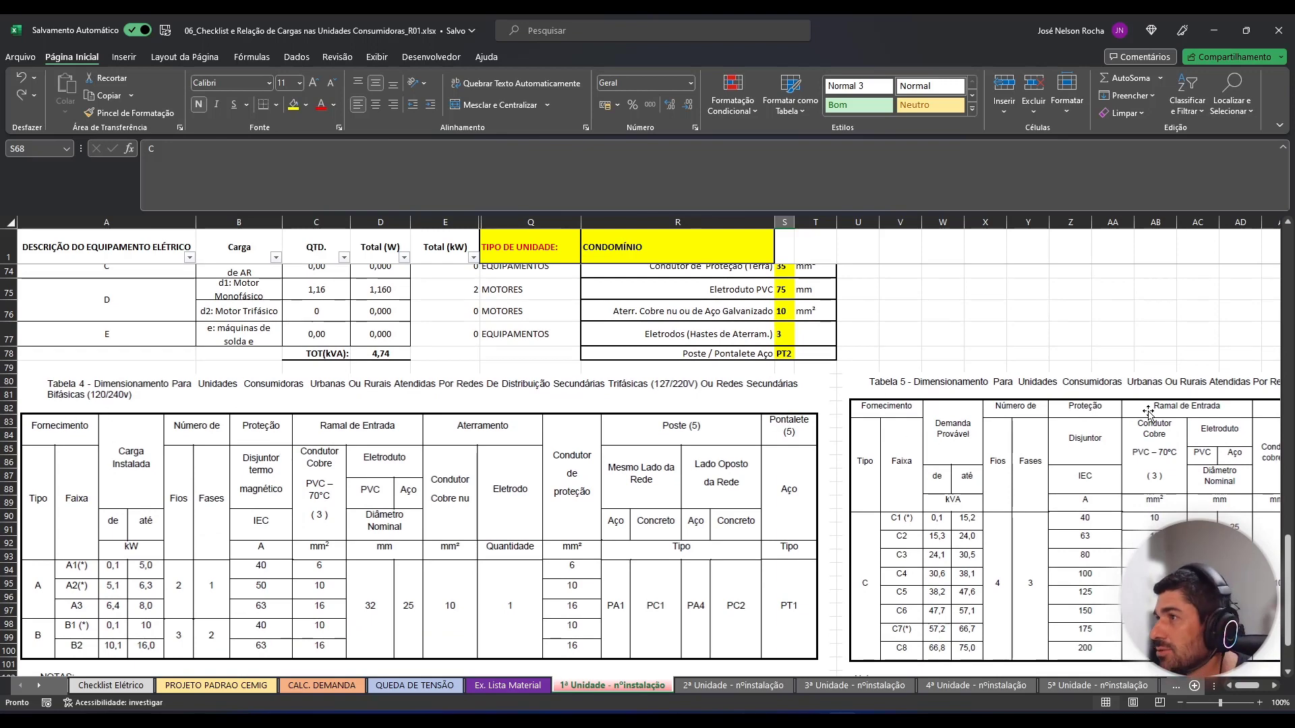
pyautogui.scroll(-1, 1109, 438)
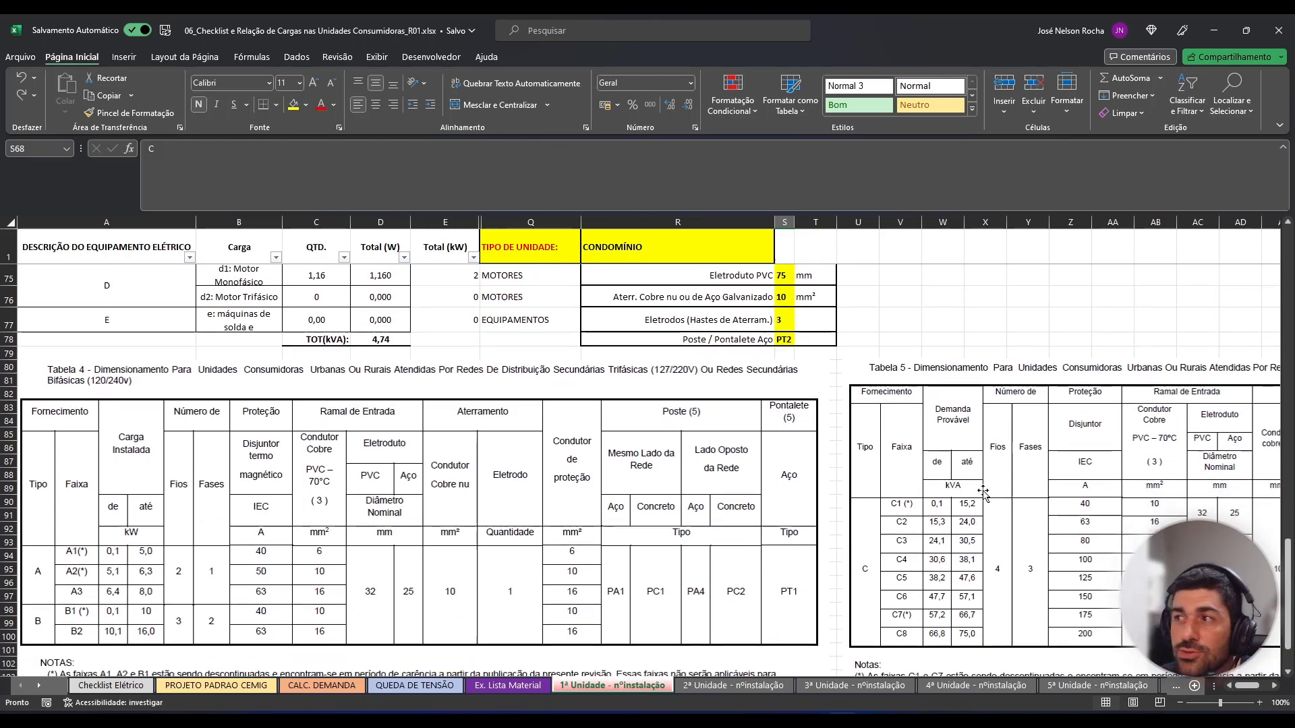
pyautogui.scroll(1, 948, 506)
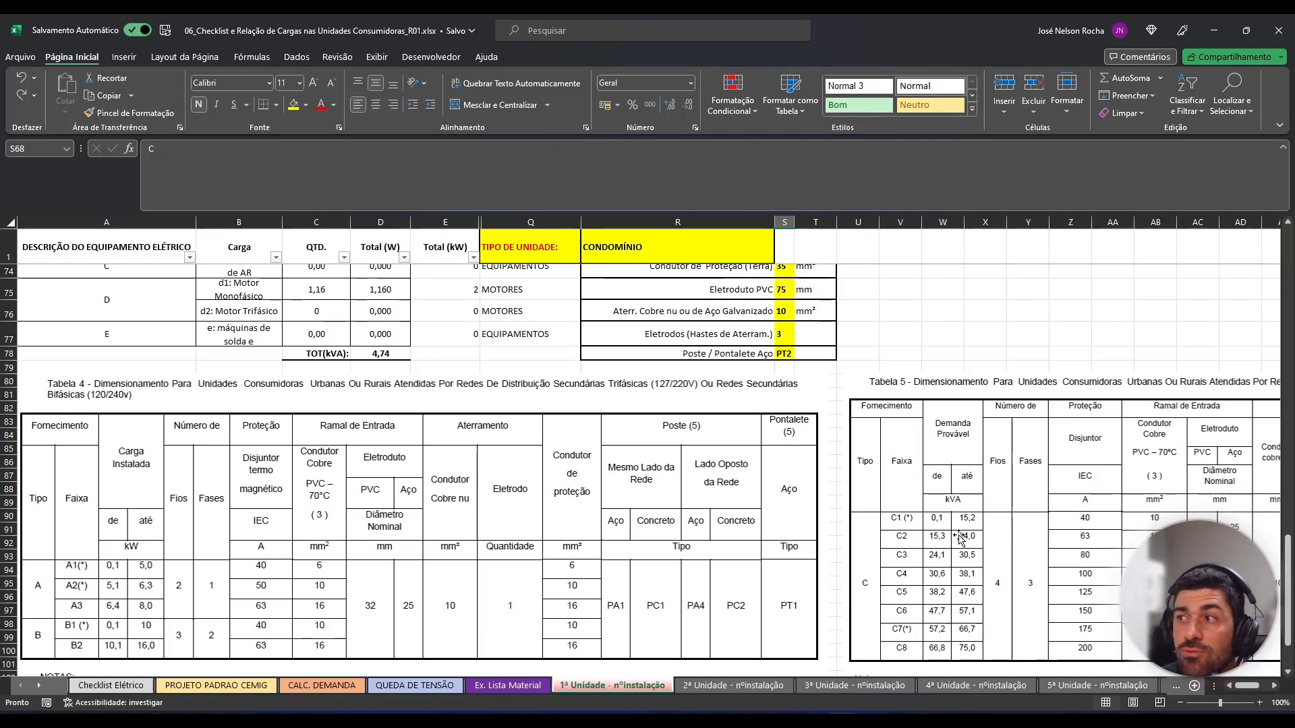
pyautogui.scroll(1, 964, 567)
pyautogui.scroll(1, 974, 591)
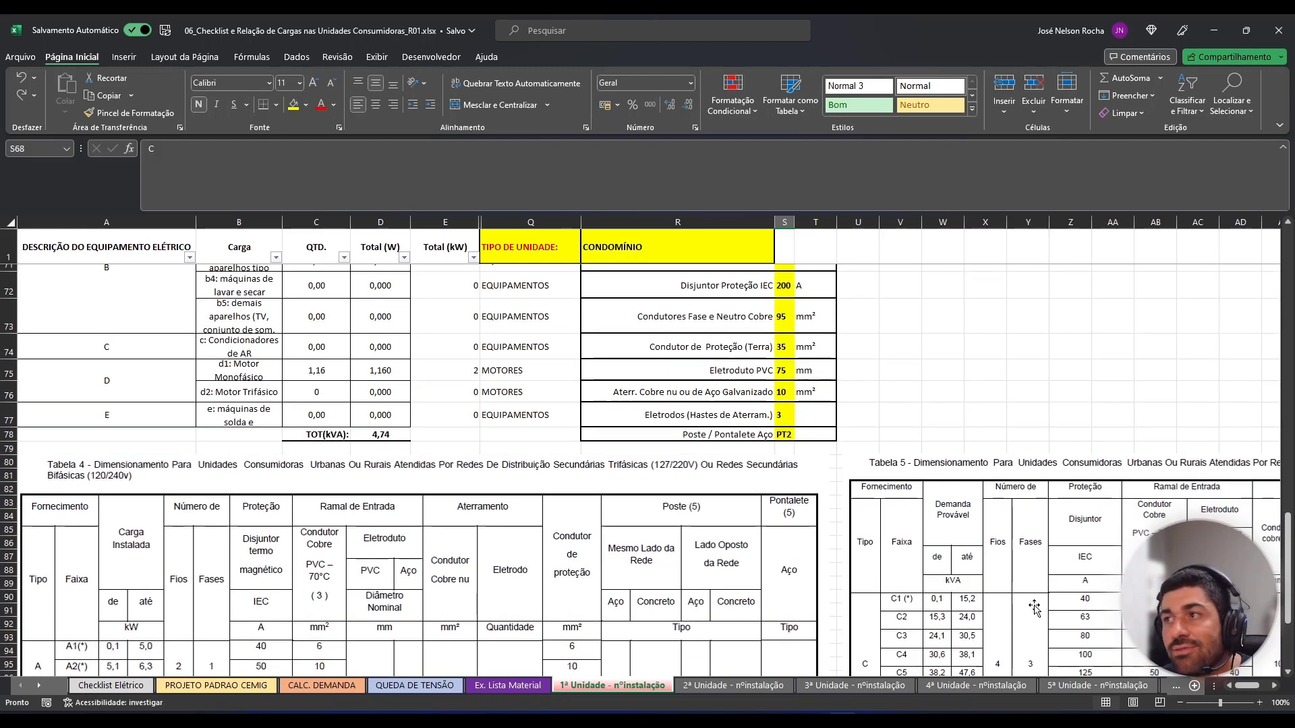
# Compare the CARGA INSTALADA total with the Tabela 4 ranges and review the Dimensionamento da Unidade Consumidora table.
pyautogui.scroll(2, 1034, 607)
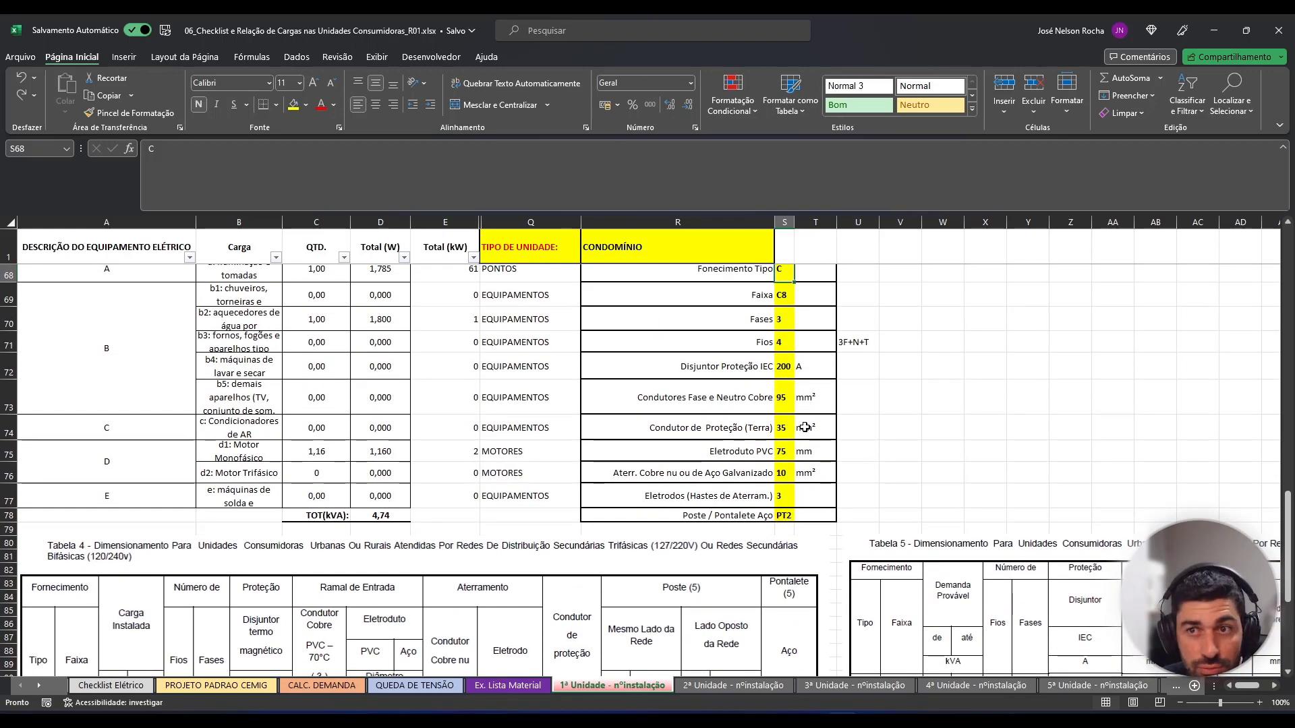
pyautogui.scroll(-3, 383, 573)
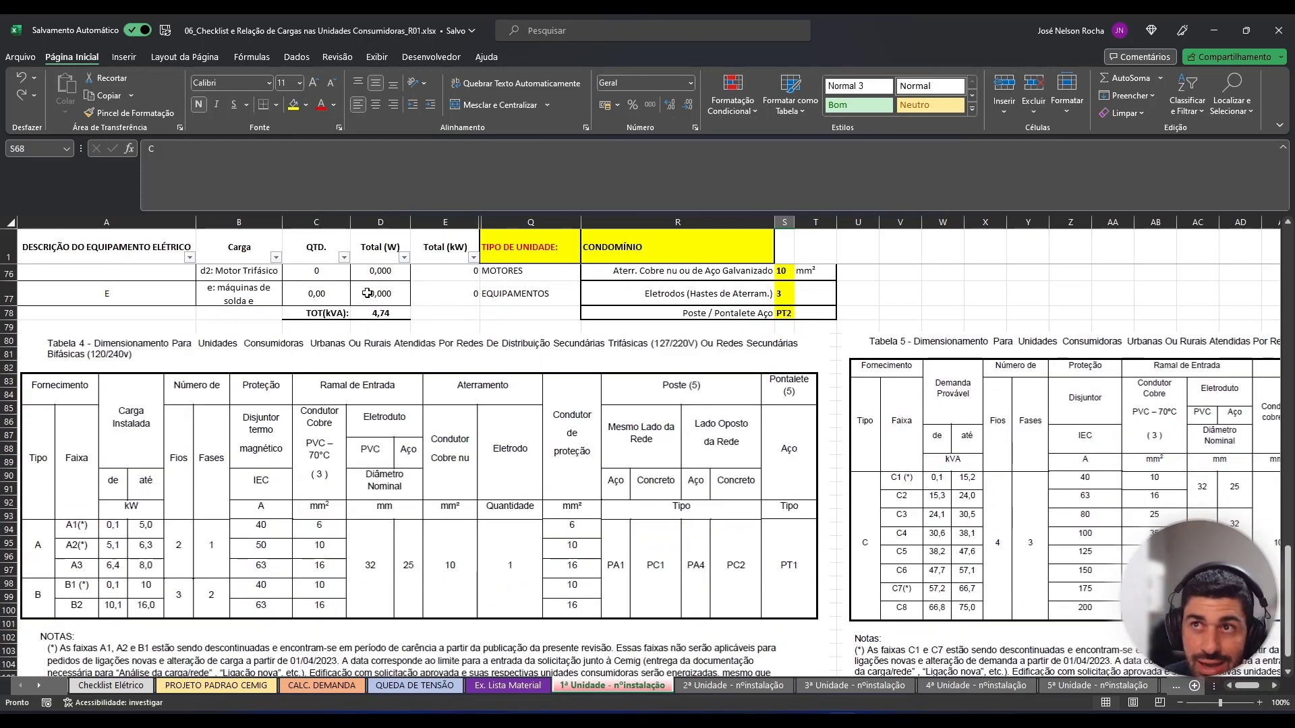
pyautogui.scroll(5, 370, 351)
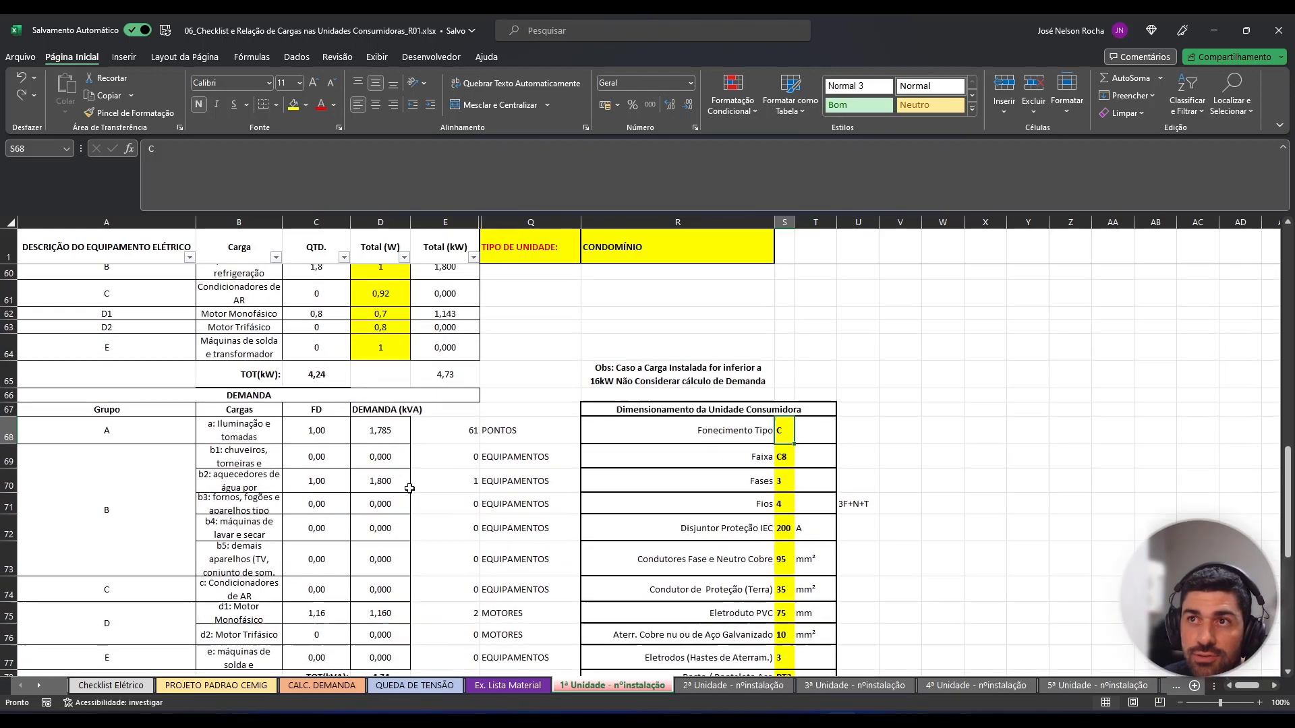
pyautogui.scroll(3, 405, 482)
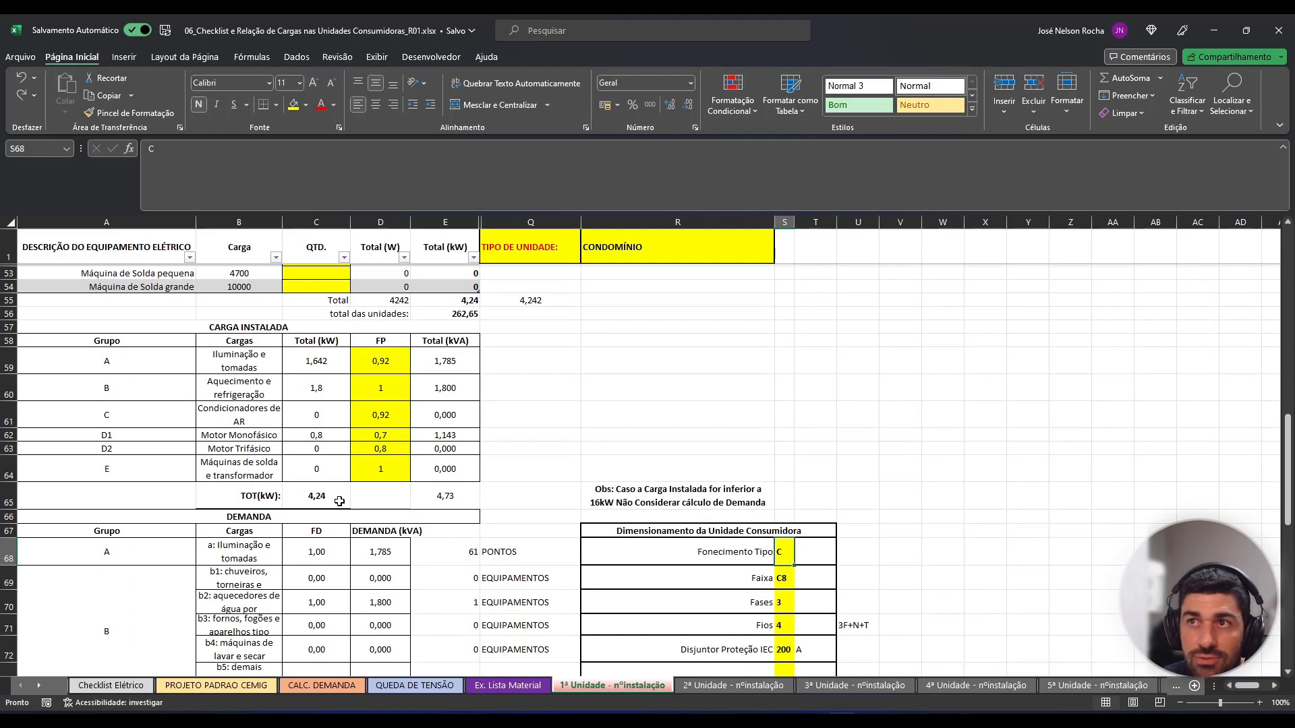
pyautogui.scroll(-3, 340, 502)
pyautogui.scroll(-6, 281, 377)
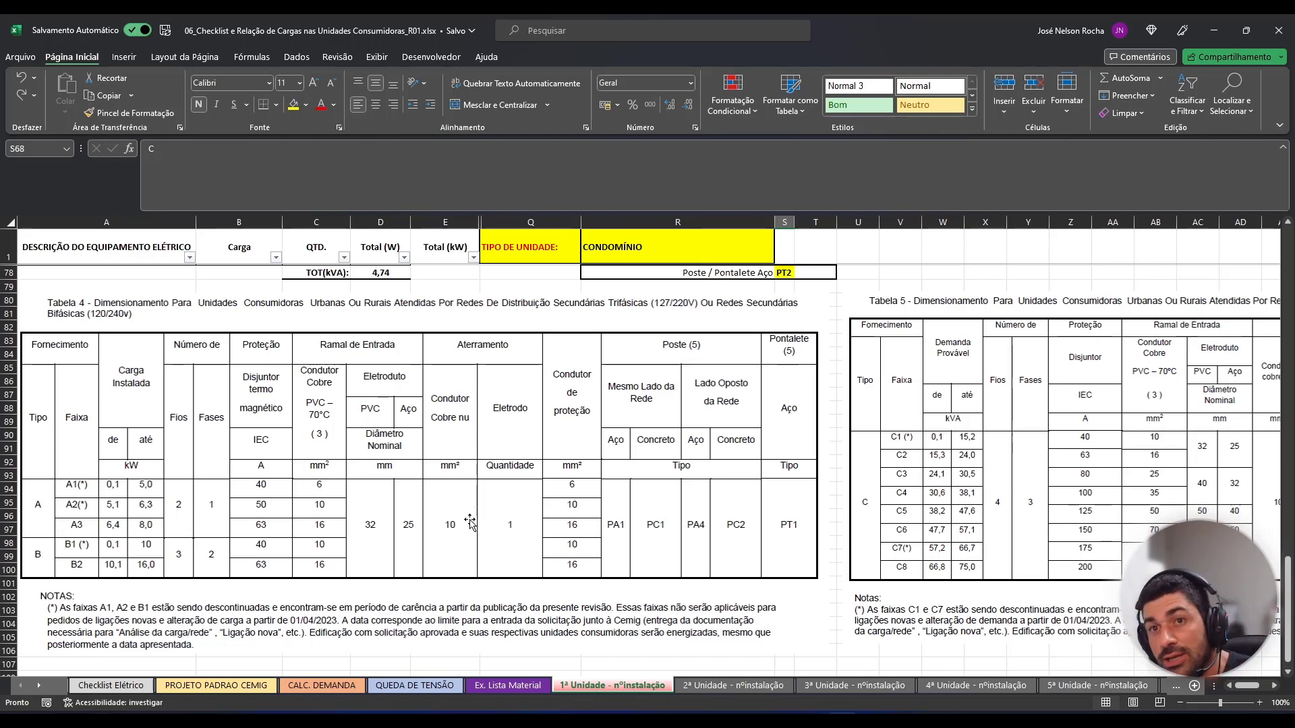
pyautogui.scroll(3, 470, 522)
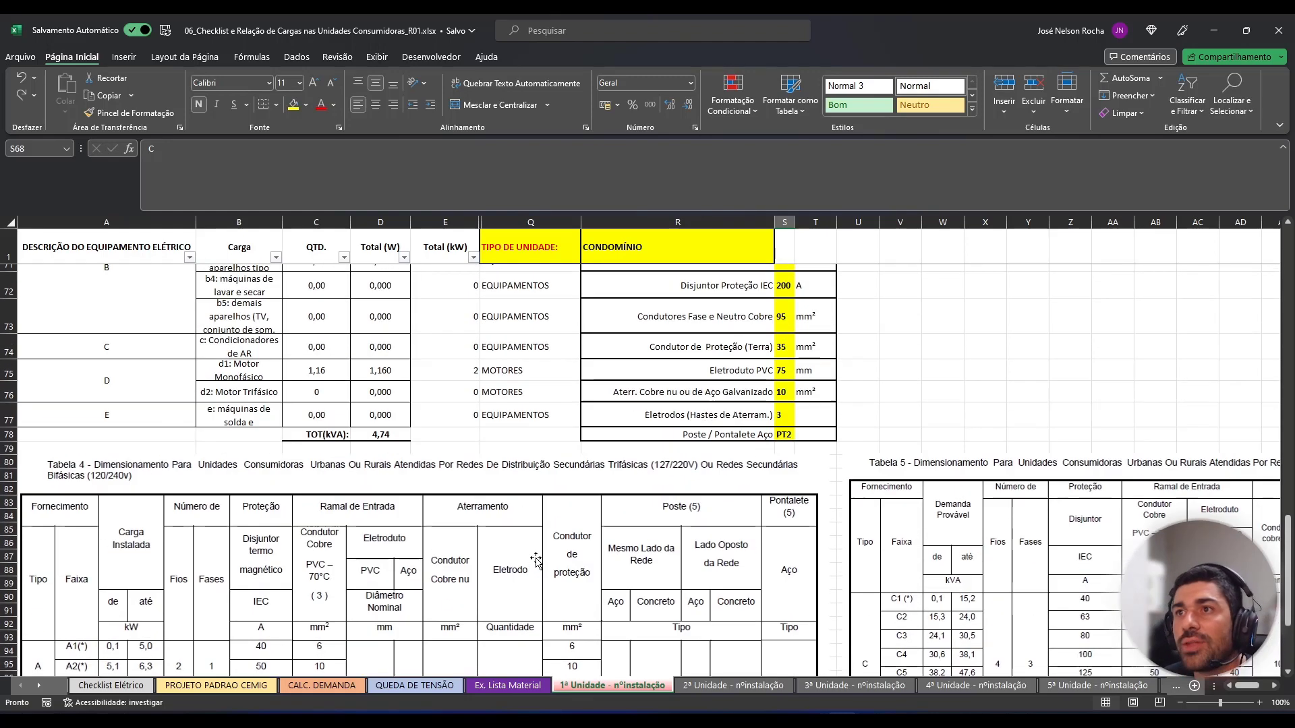
pyautogui.scroll(9, 466, 596)
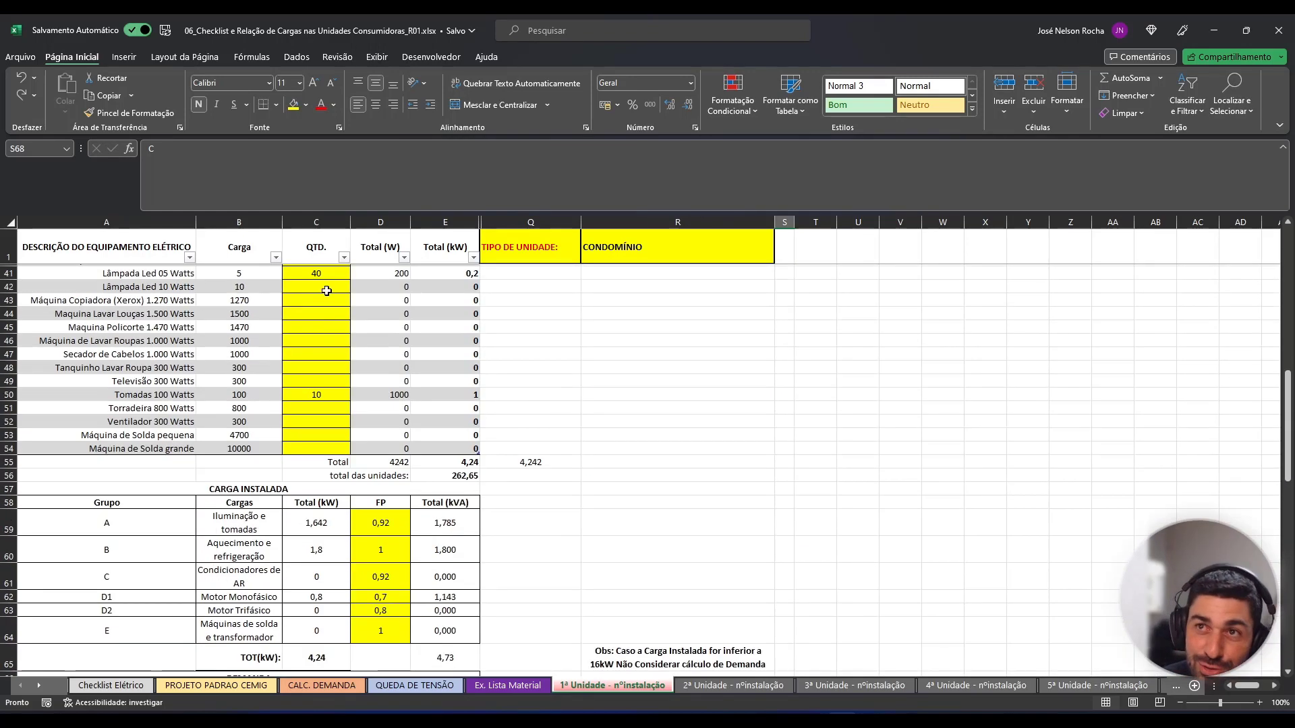
pyautogui.scroll(-6, 404, 472)
pyautogui.scroll(-2, 701, 458)
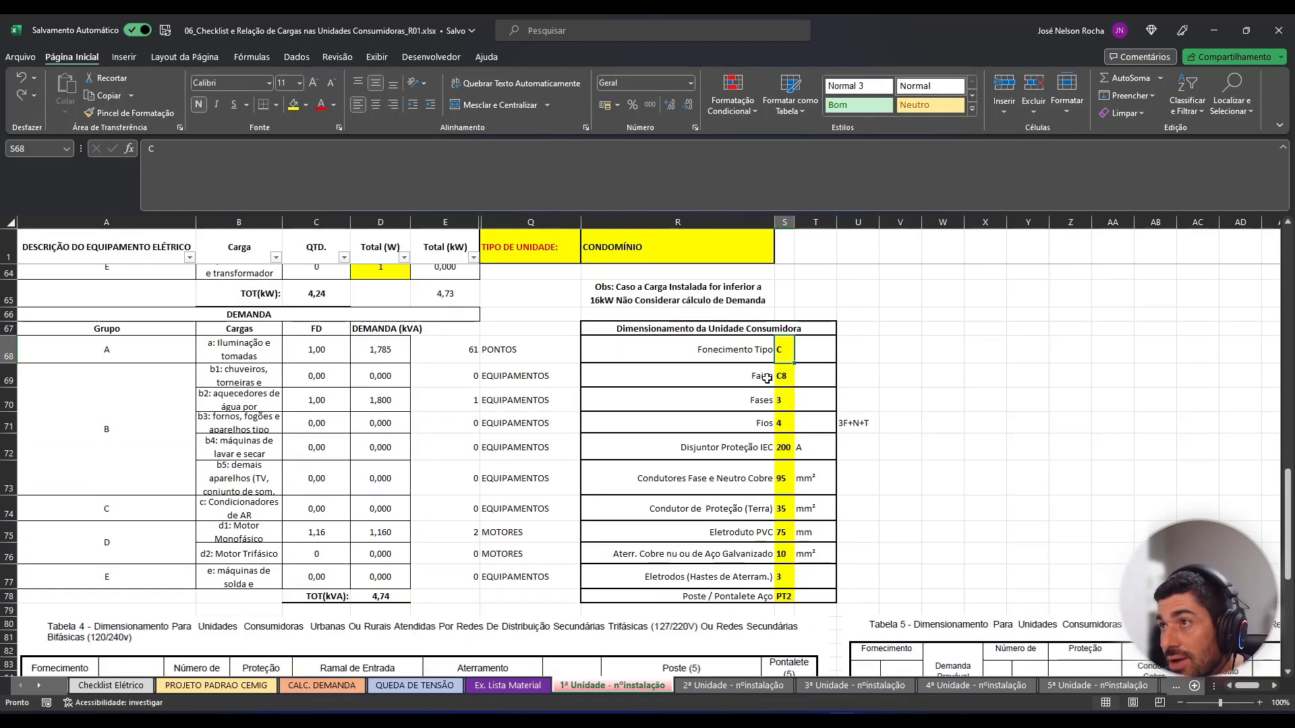
pyautogui.scroll(-2, 784, 538)
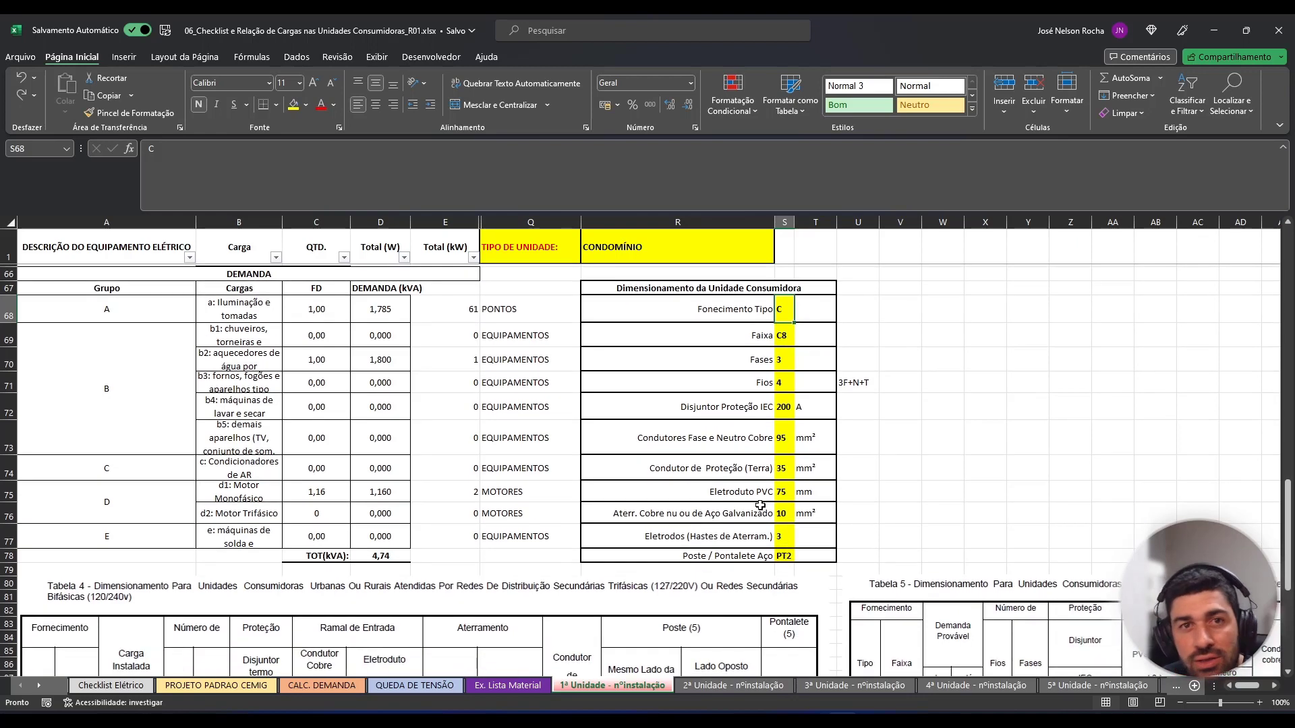
pyautogui.scroll(3, 773, 489)
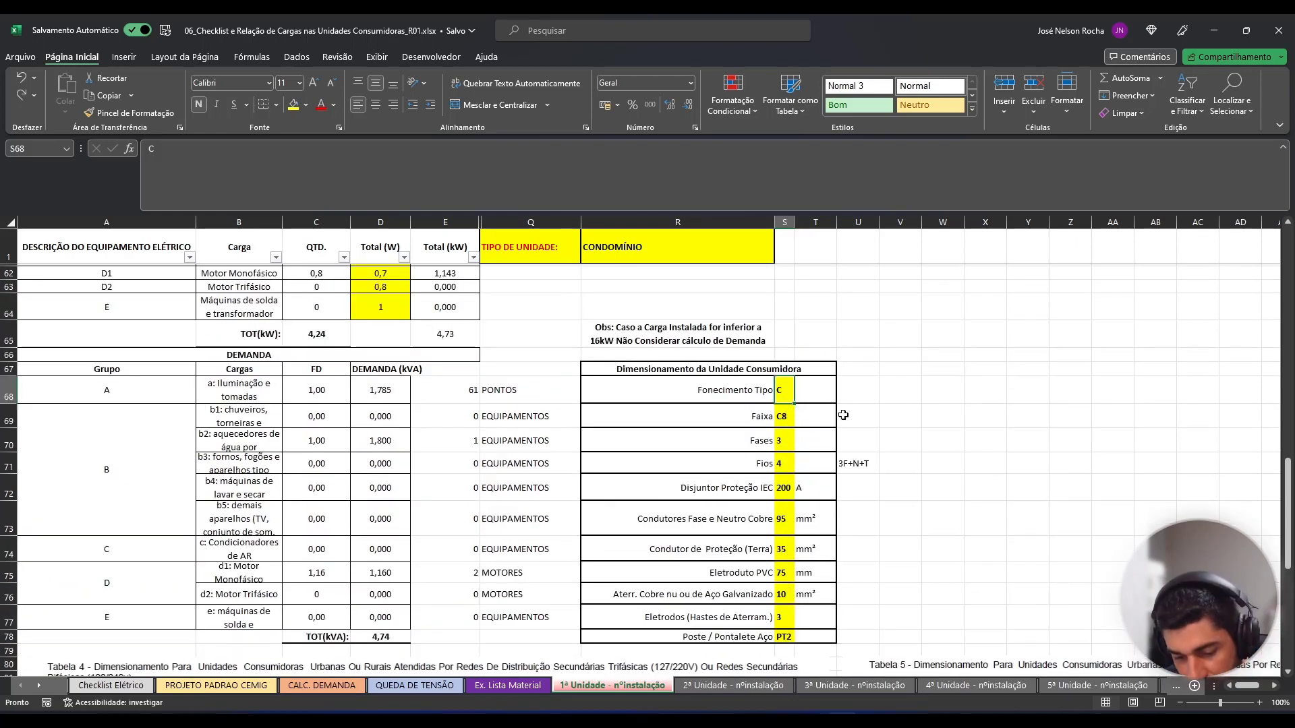
pyautogui.write('A1')
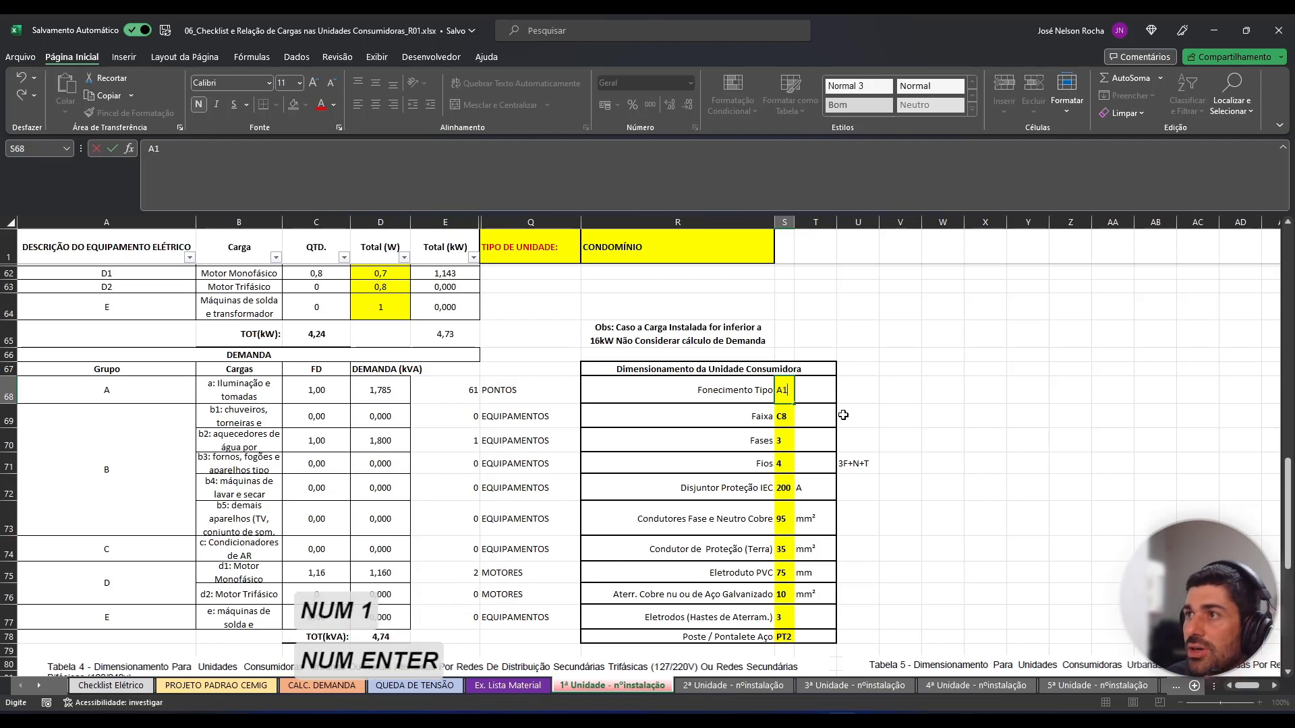
pyautogui.press('Return')
pyautogui.press('Up')
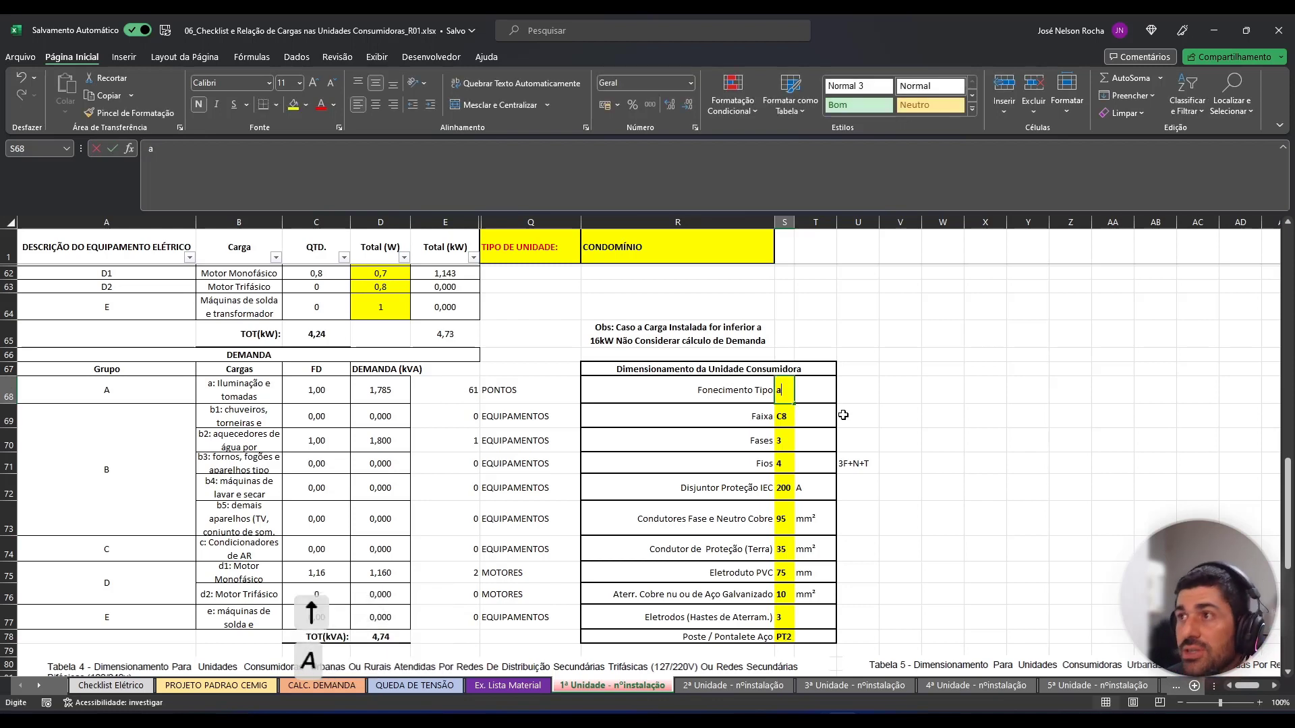
pyautogui.write('a')
pyautogui.press('BackSpace')
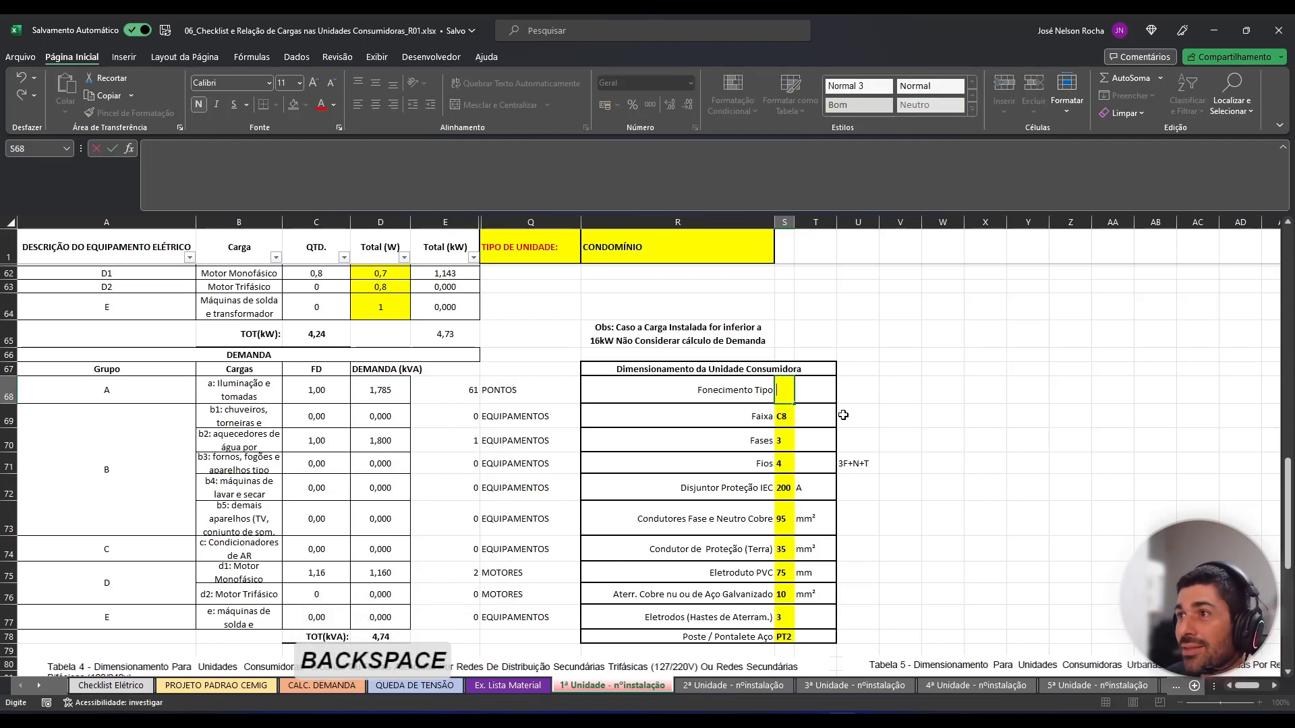
# Set Fornecimento Tipo to A and Faixa to A1 in the Dimensionamento da Unidade Consumidora table.
pyautogui.write('A')
pyautogui.press('KP_Enter')
pyautogui.press('capslock')
pyautogui.write('A1')
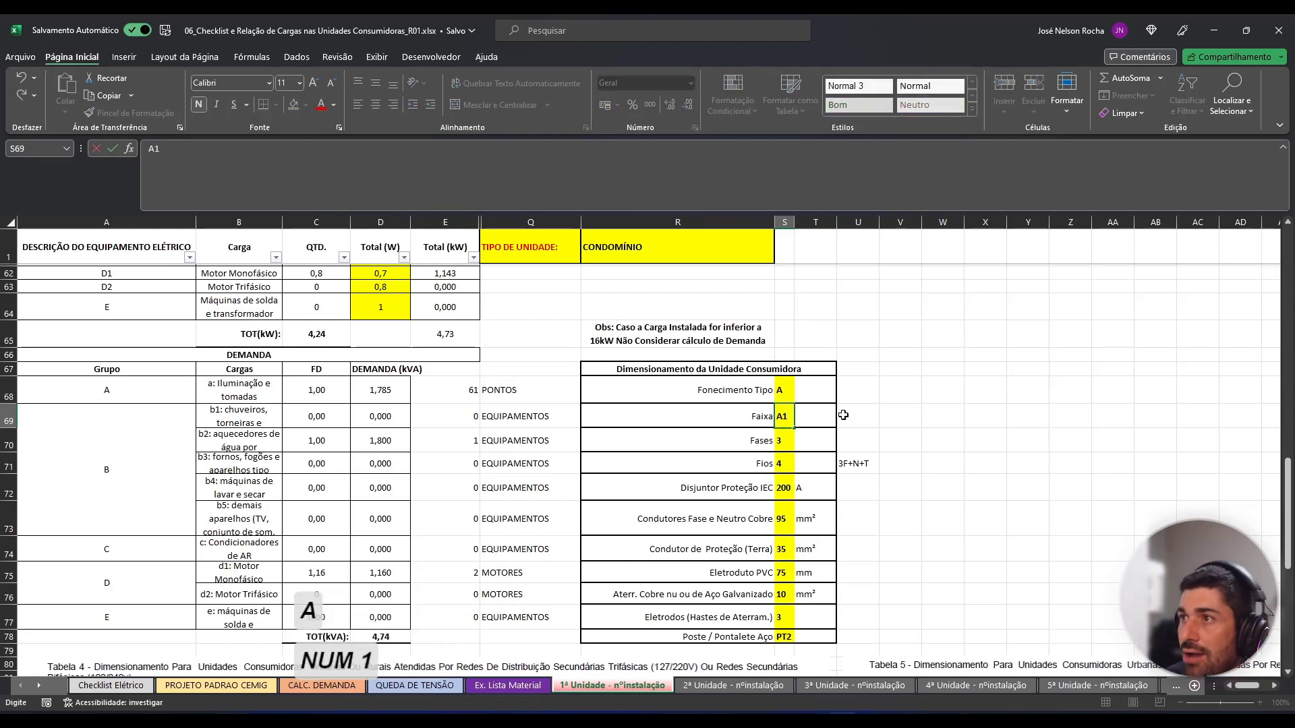
pyautogui.press('KP_Enter')
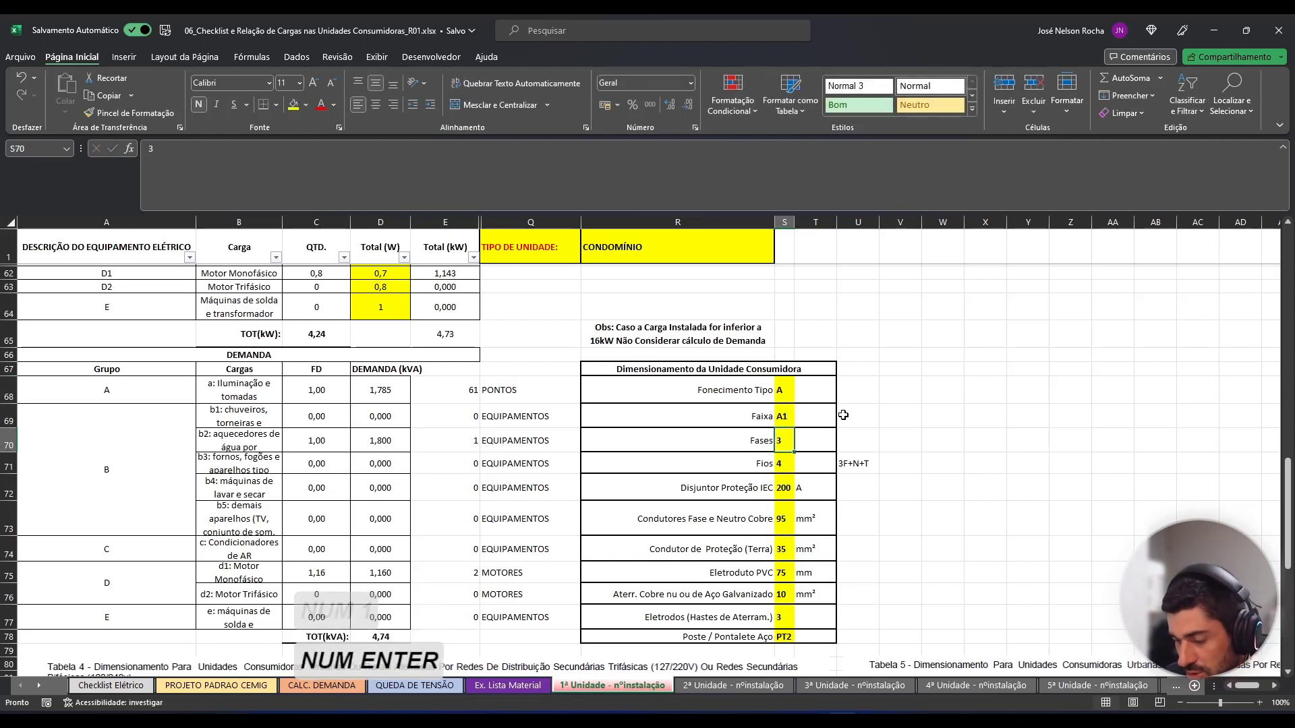
# Set Fases to 1, Fios to 2 and Disjuntor Proteção IEC to 40 A in the consumer unit sizing table.
pyautogui.write('1')
pyautogui.press('KP_Enter')
pyautogui.write('2')
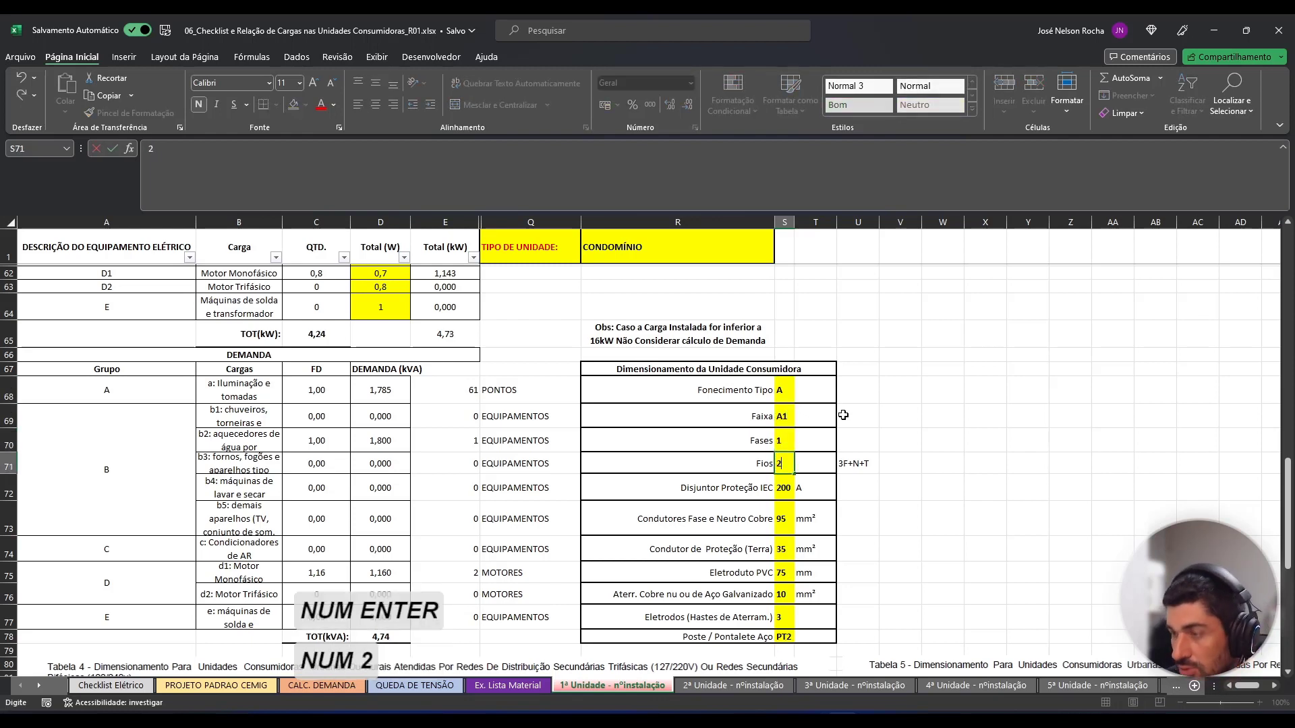
pyautogui.press('KP_Enter')
pyautogui.write('40')
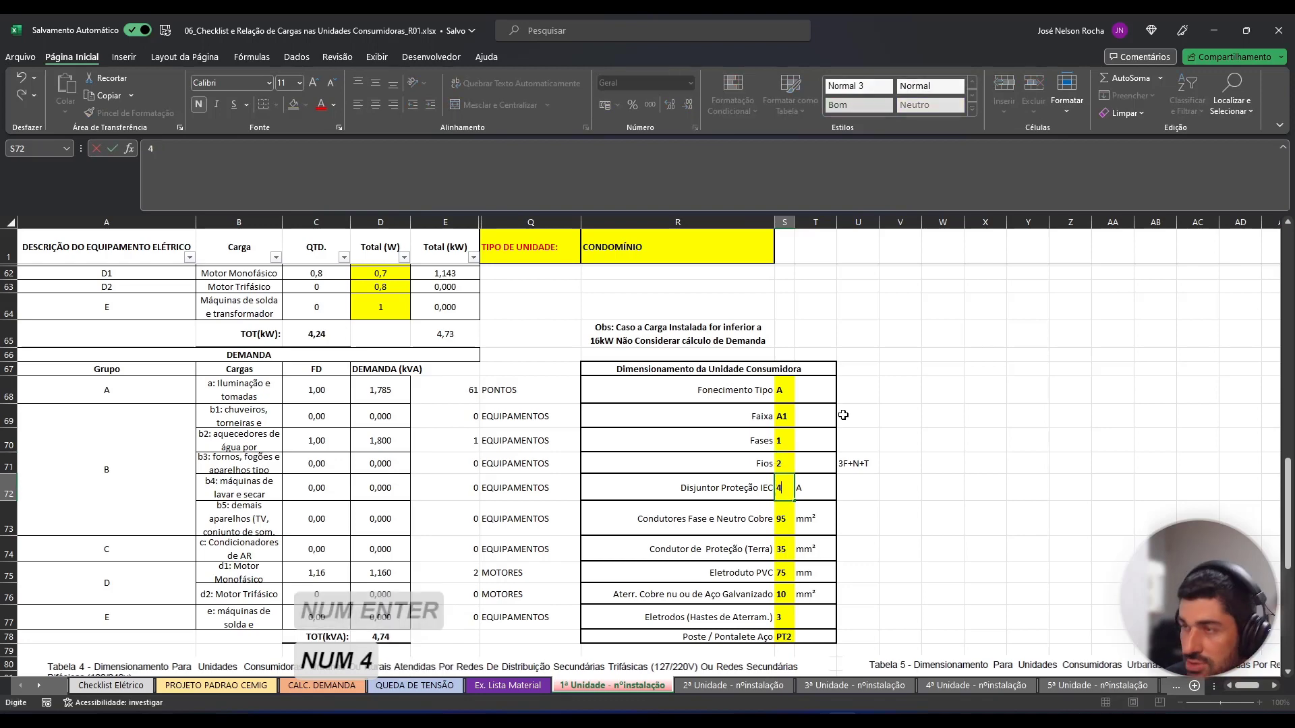
pyautogui.press('KP_Enter')
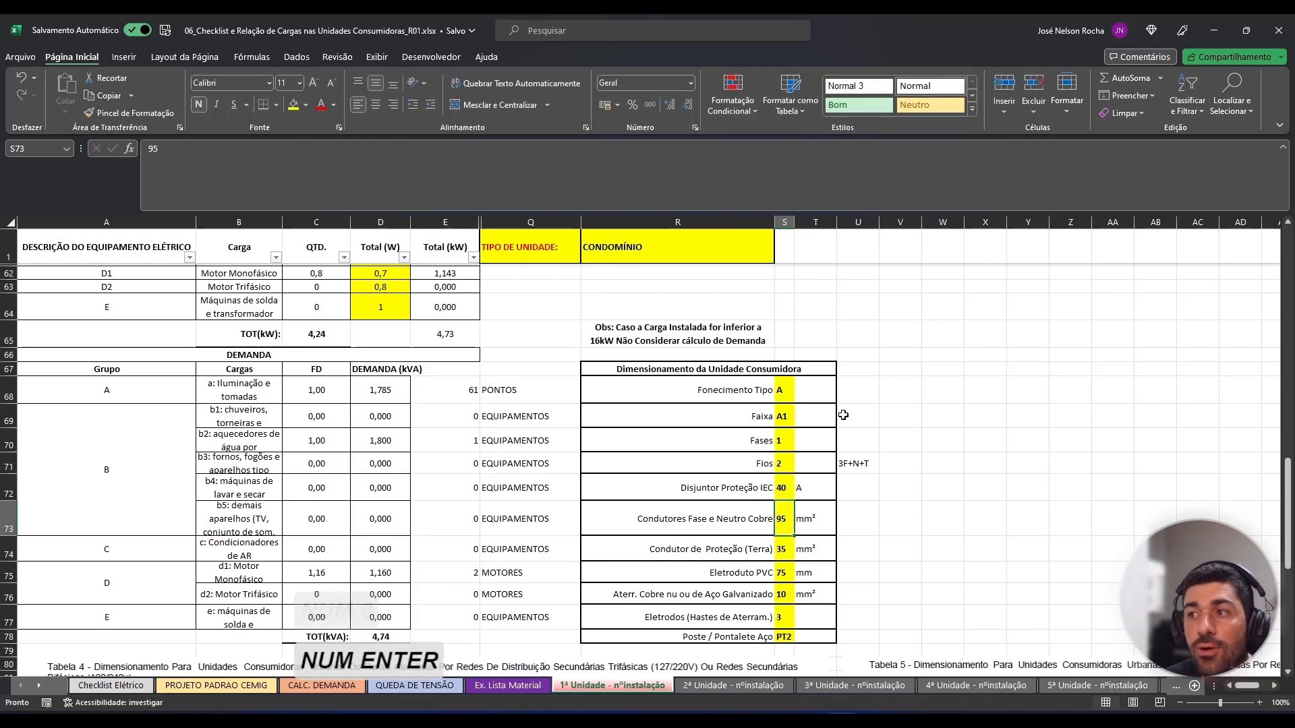
# Following the A1 row of Tabela 4, set Condutores Fase e Neutro Cobre and Condutor de Proteção (Terra) to 6 mm² each.
pyautogui.scroll(-4, 674, 551)
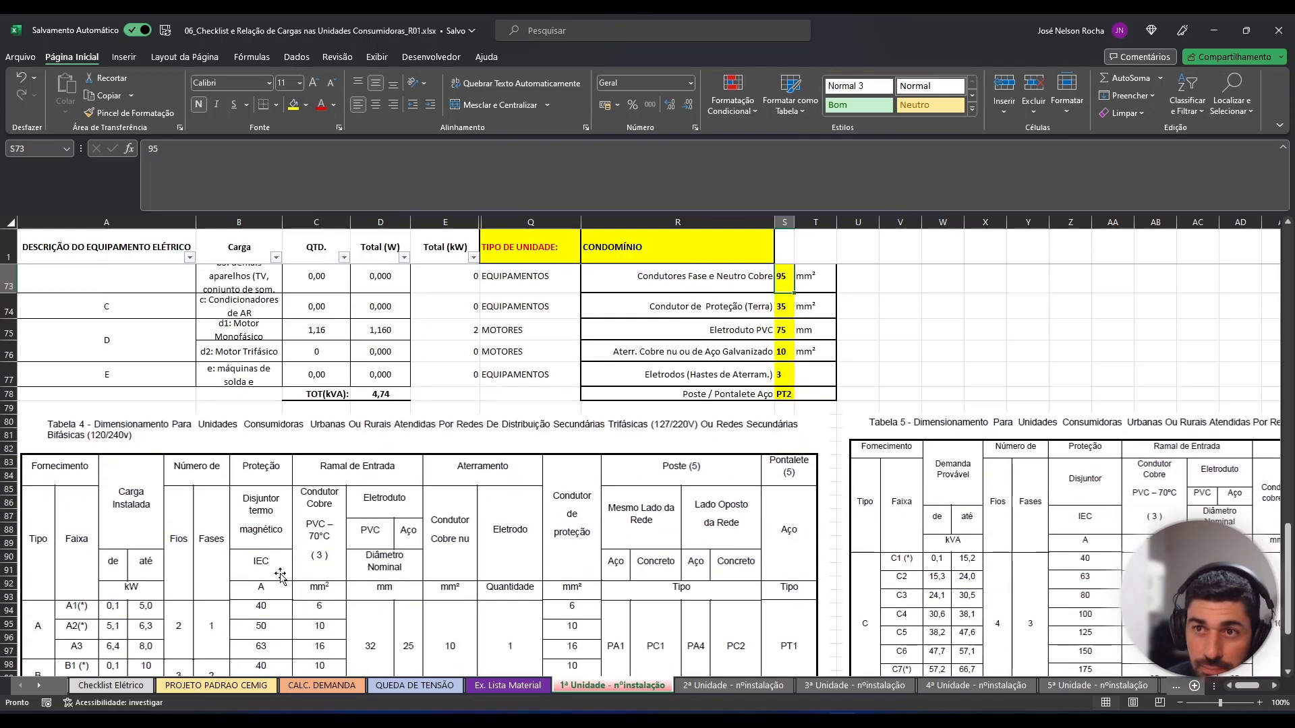
pyautogui.scroll(3, 674, 552)
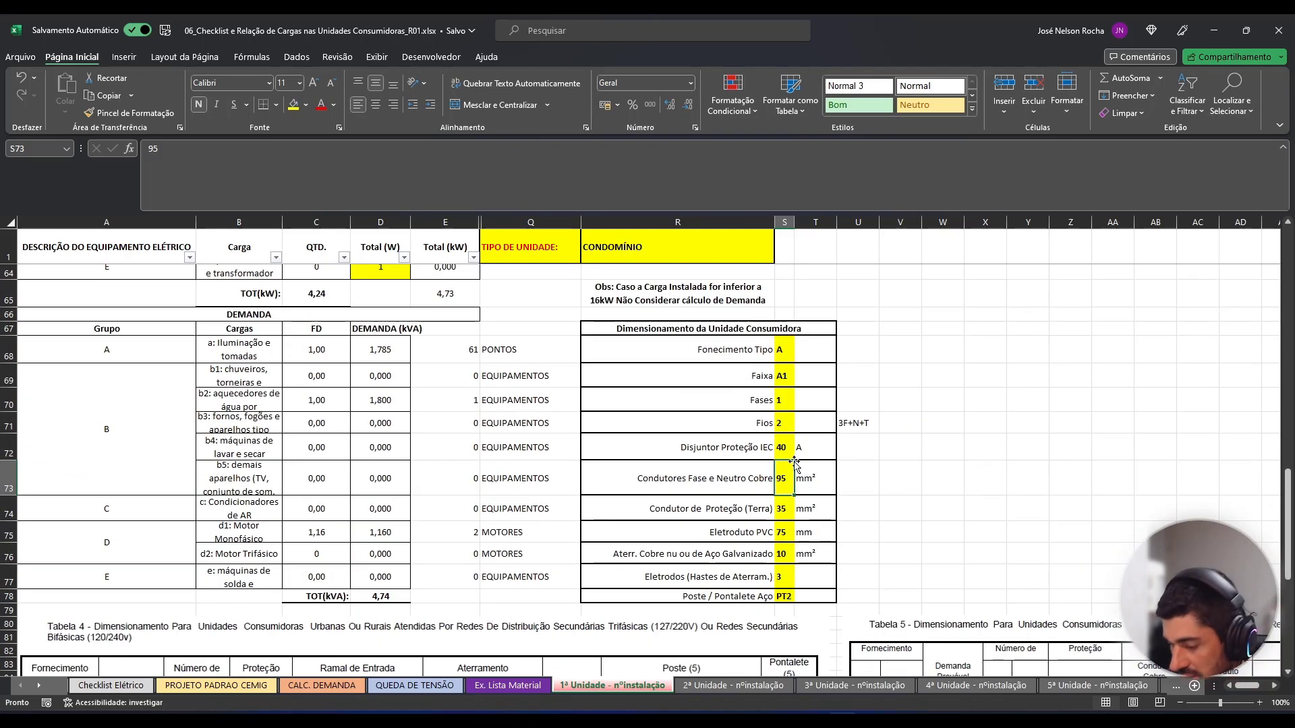
pyautogui.write('6')
pyautogui.press('KP_Enter')
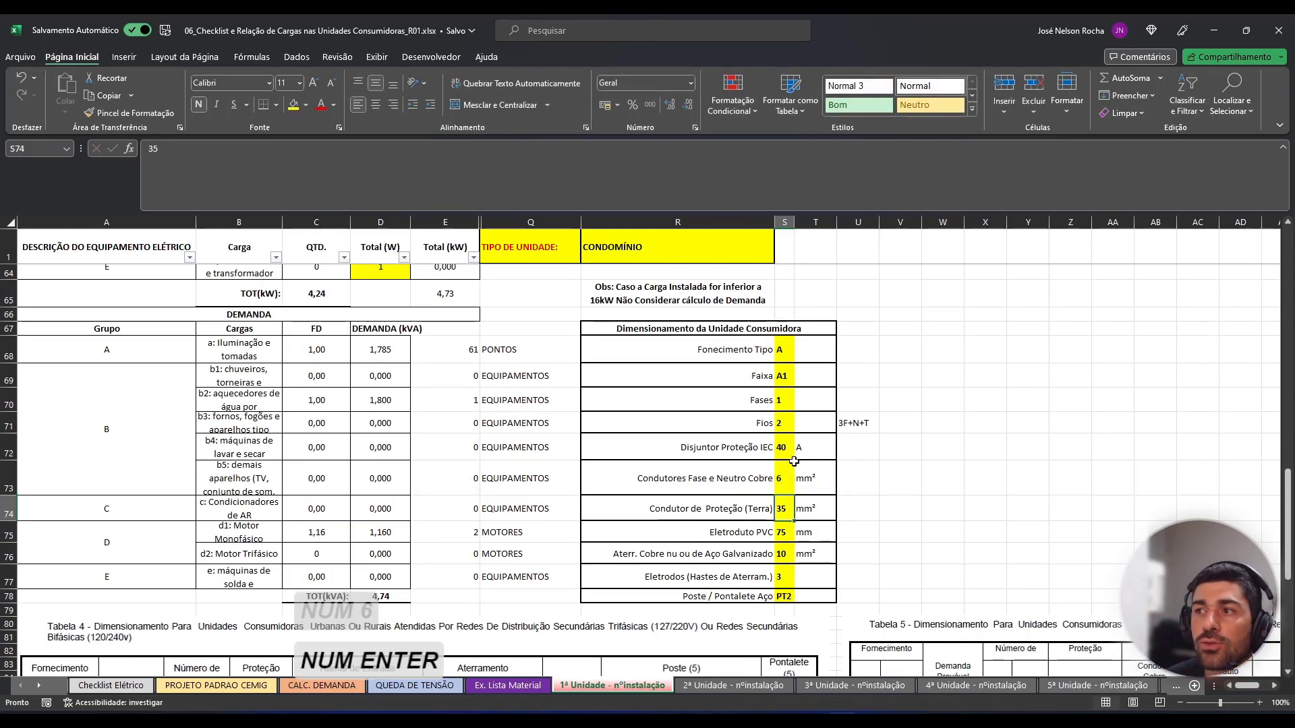
pyautogui.scroll(-3, 794, 462)
pyautogui.scroll(-1, 794, 461)
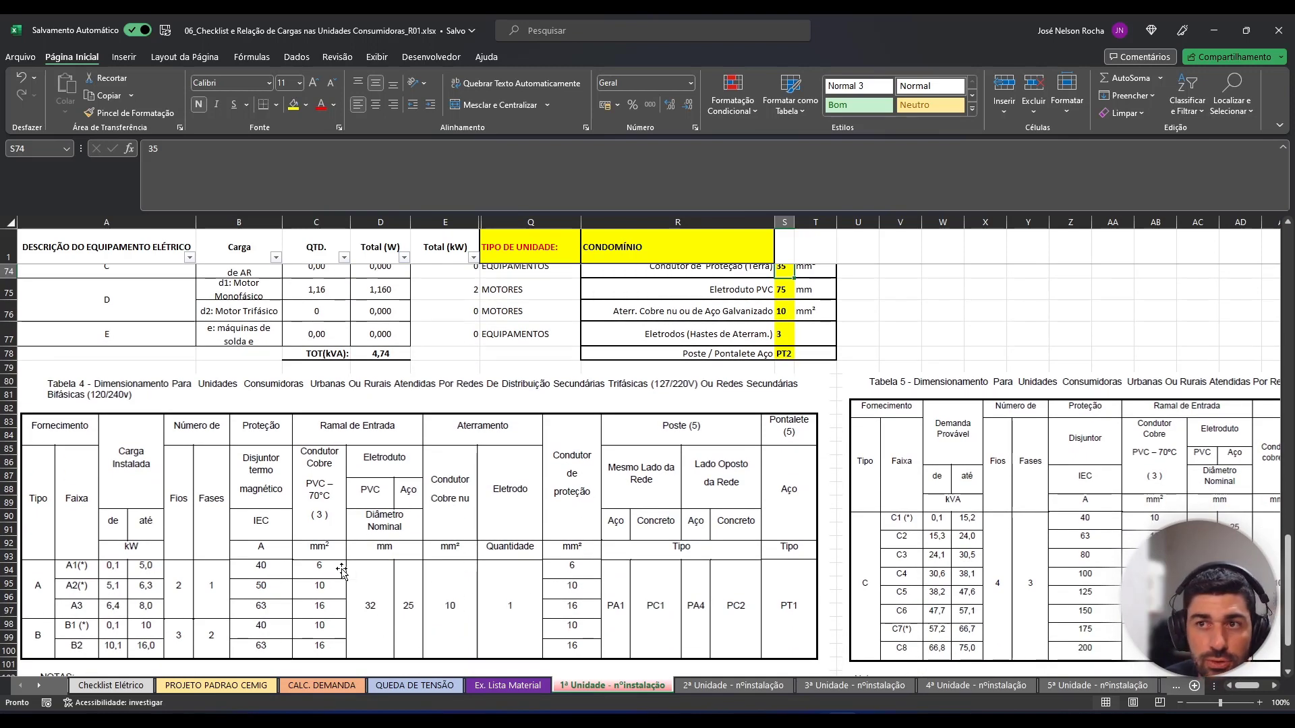
pyautogui.scroll(3, 751, 450)
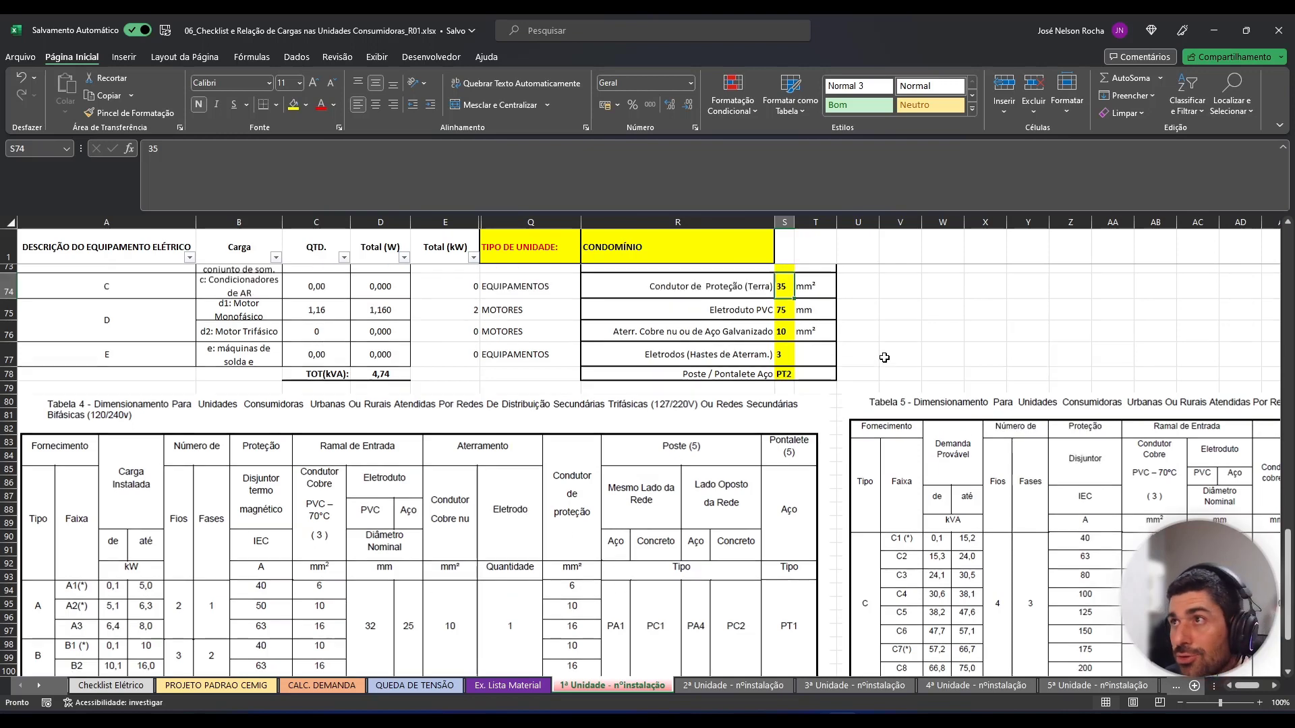
pyautogui.write('6')
pyautogui.press('Return')
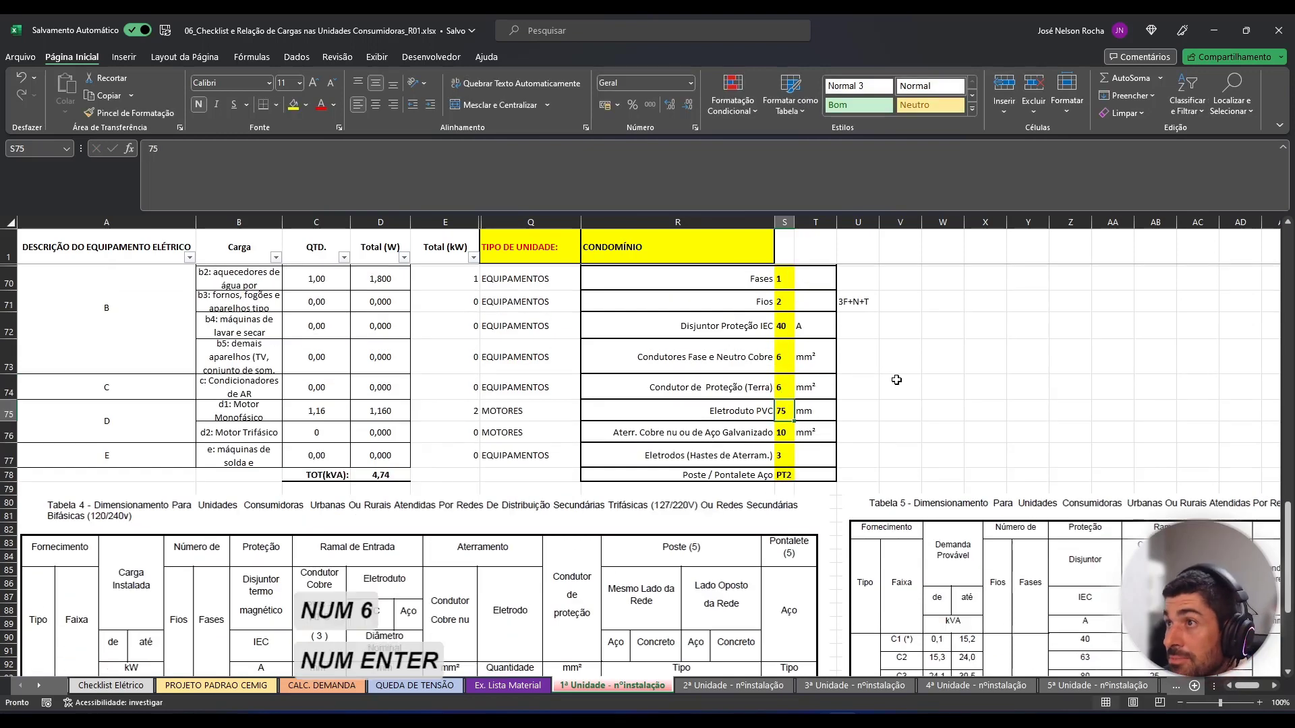
# Set Eletroduto PVC to 32 mm in S75, following the A1 range of Tabela 4.
pyautogui.scroll(-3, 550, 472)
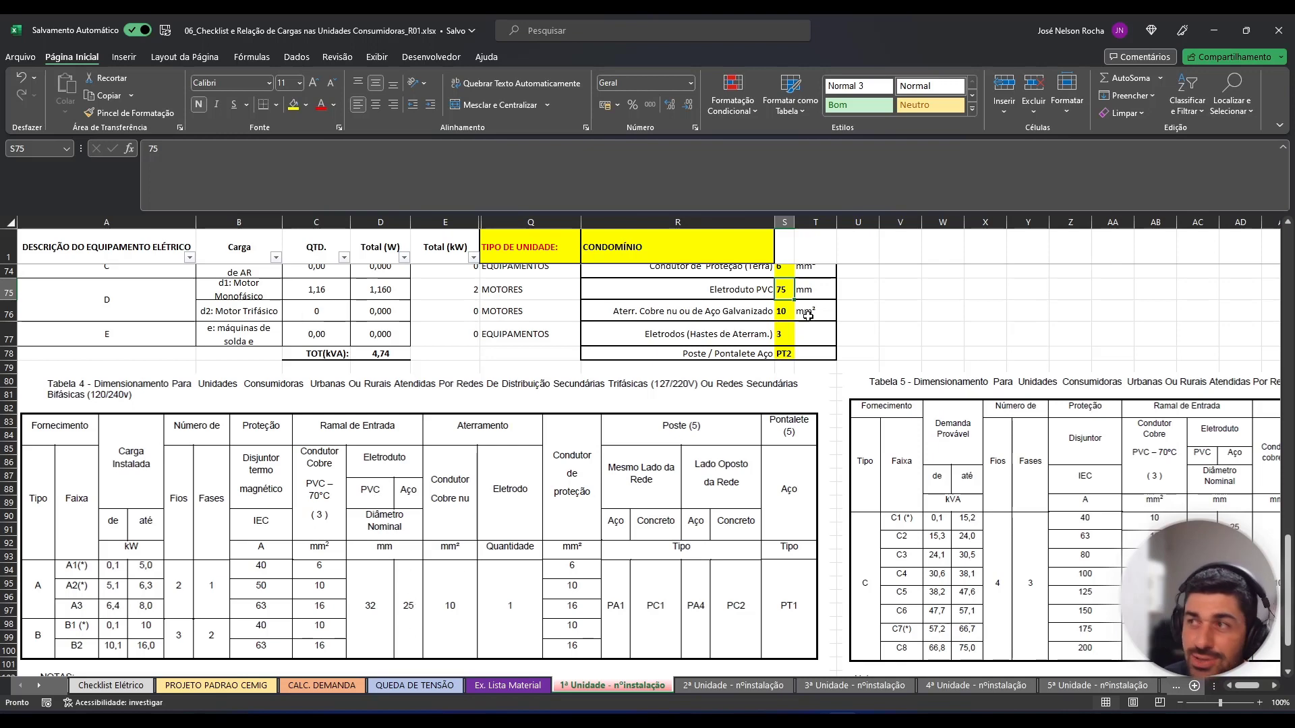
pyautogui.scroll(1, 806, 317)
pyautogui.press('Return')
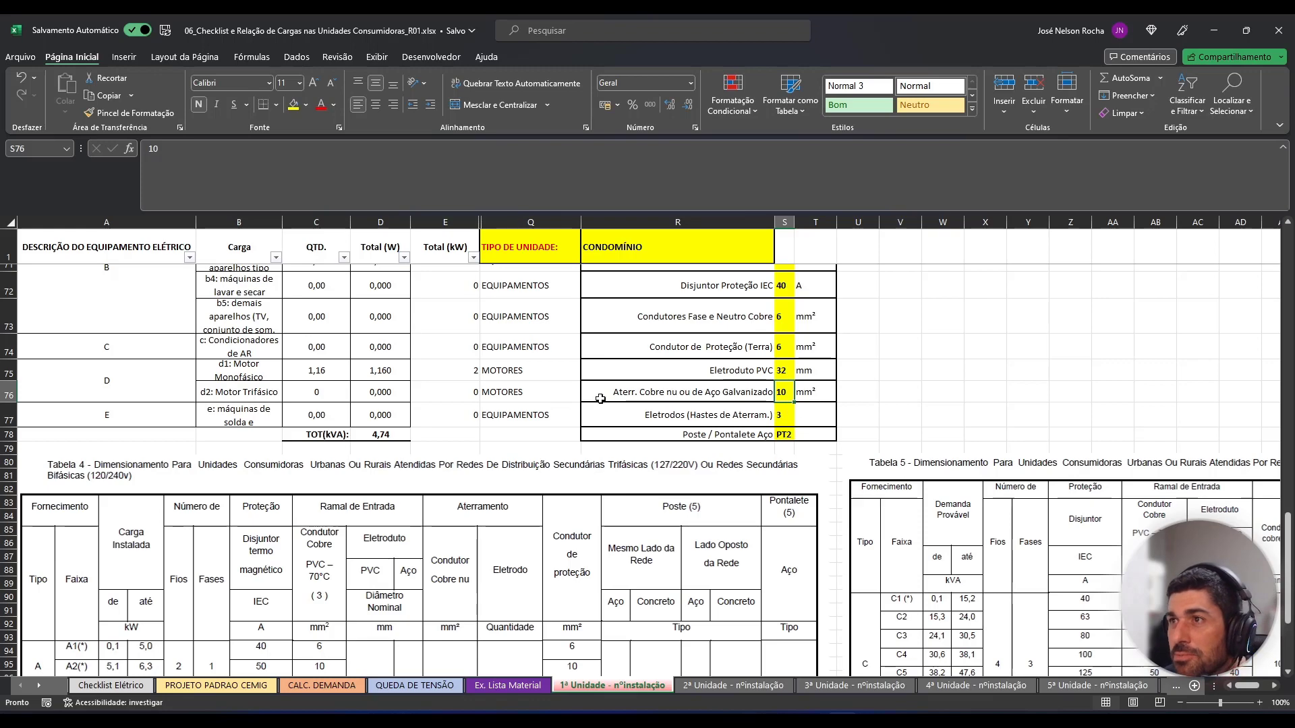
pyautogui.scroll(-2, 654, 483)
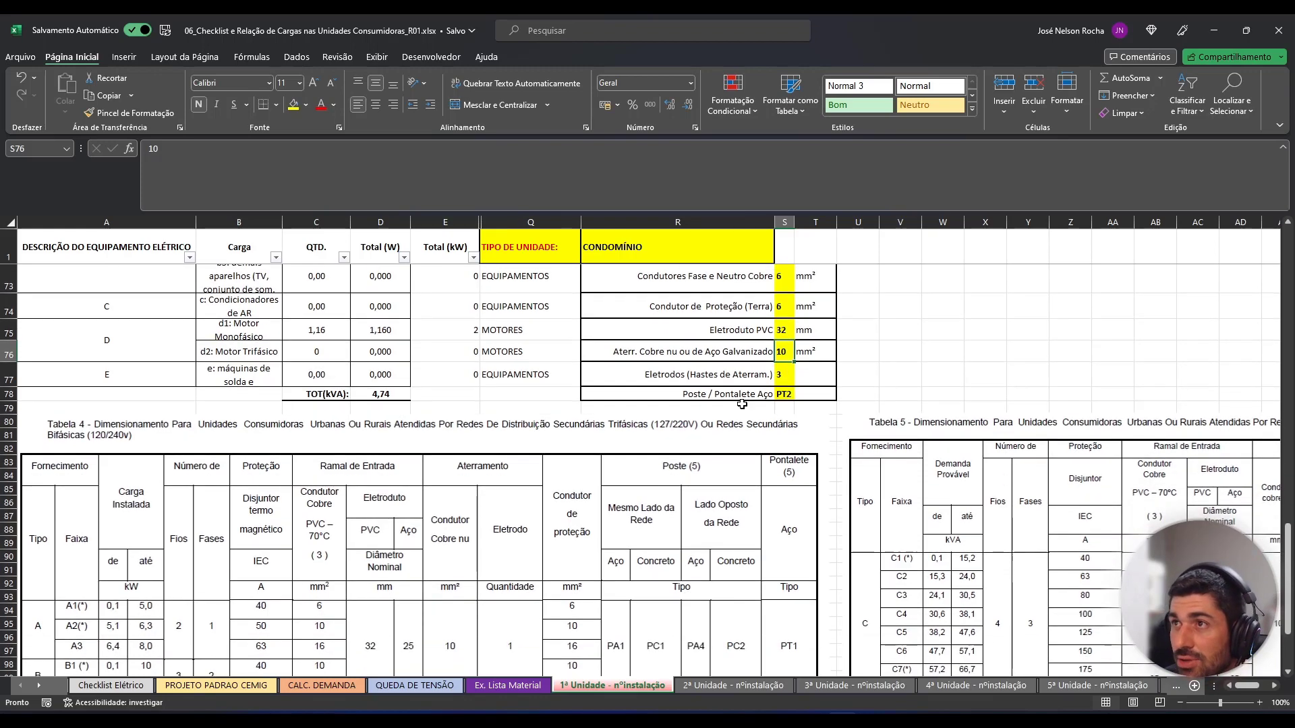
# Following the A1 row of Tabela 4, set Eletrodos (Hastes de Aterram.) to 1 and Poste / Pontalete Aço to PT1, and review the table.
pyautogui.scroll(1, 597, 461)
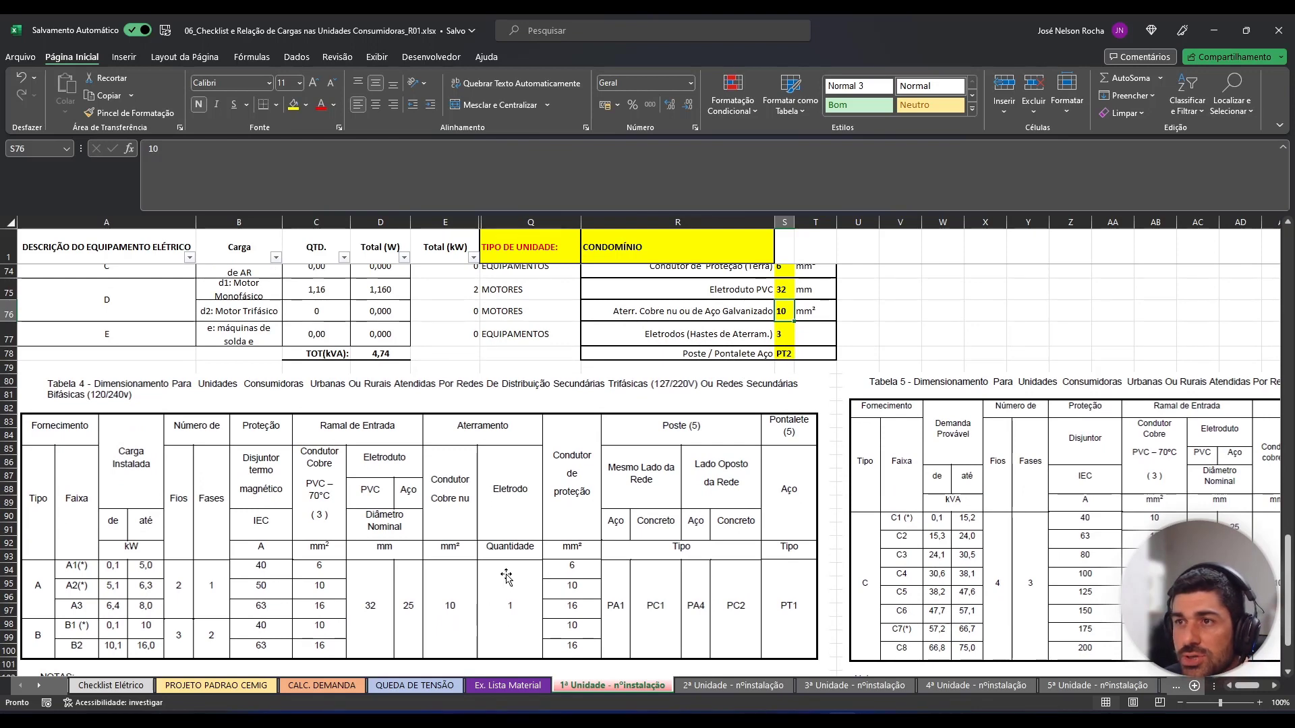
pyautogui.click(789, 329)
pyautogui.write('1')
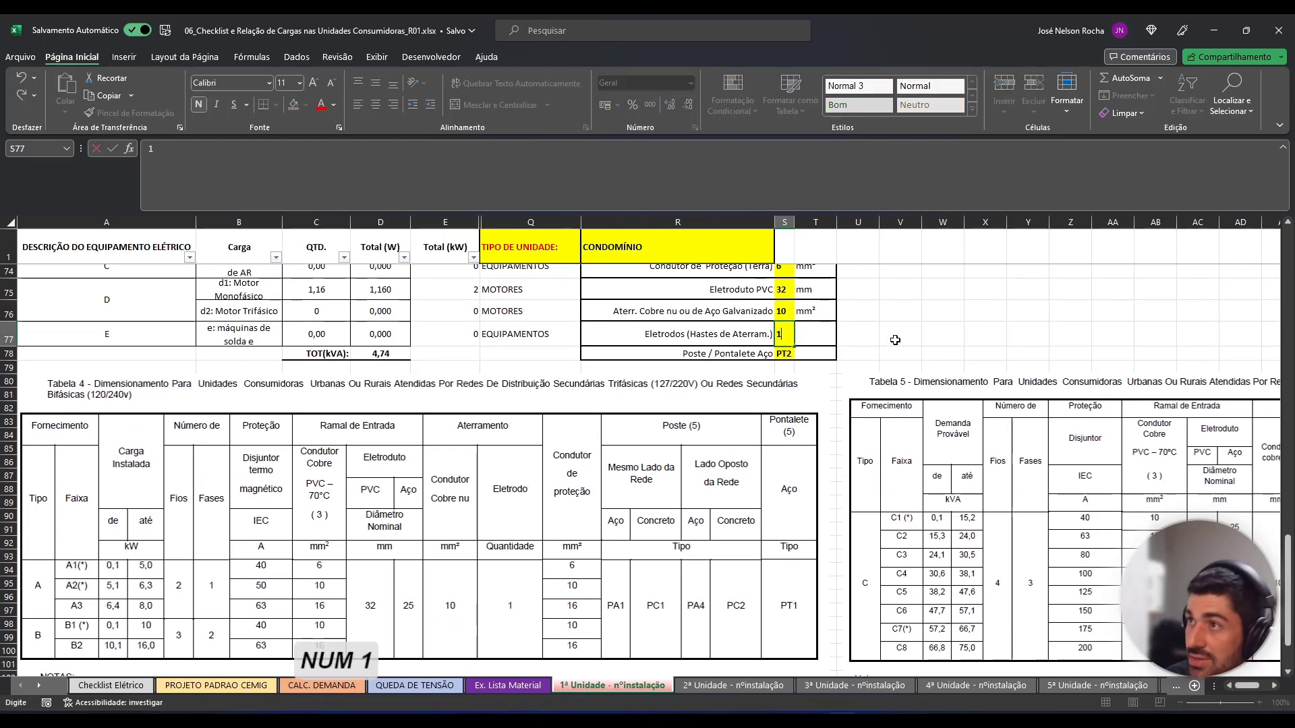
pyautogui.press('Return')
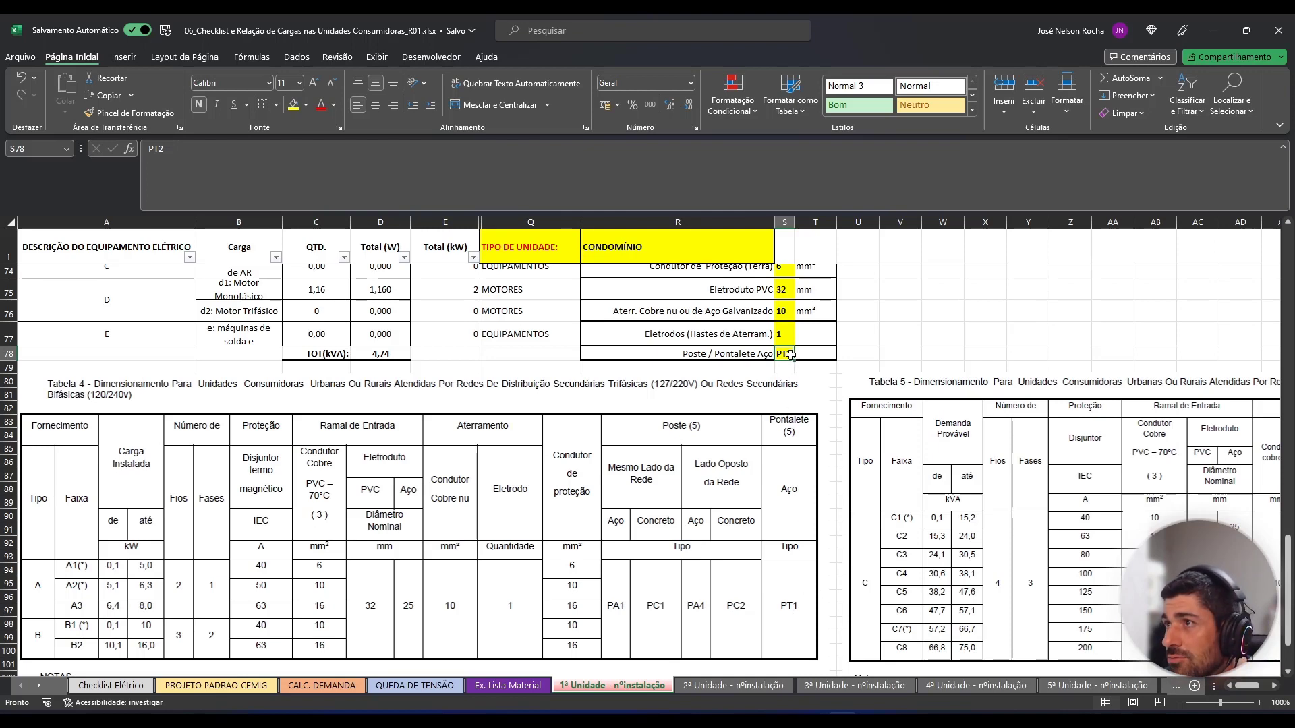
pyautogui.press('Delete')
pyautogui.write('1')
pyautogui.press('Return')
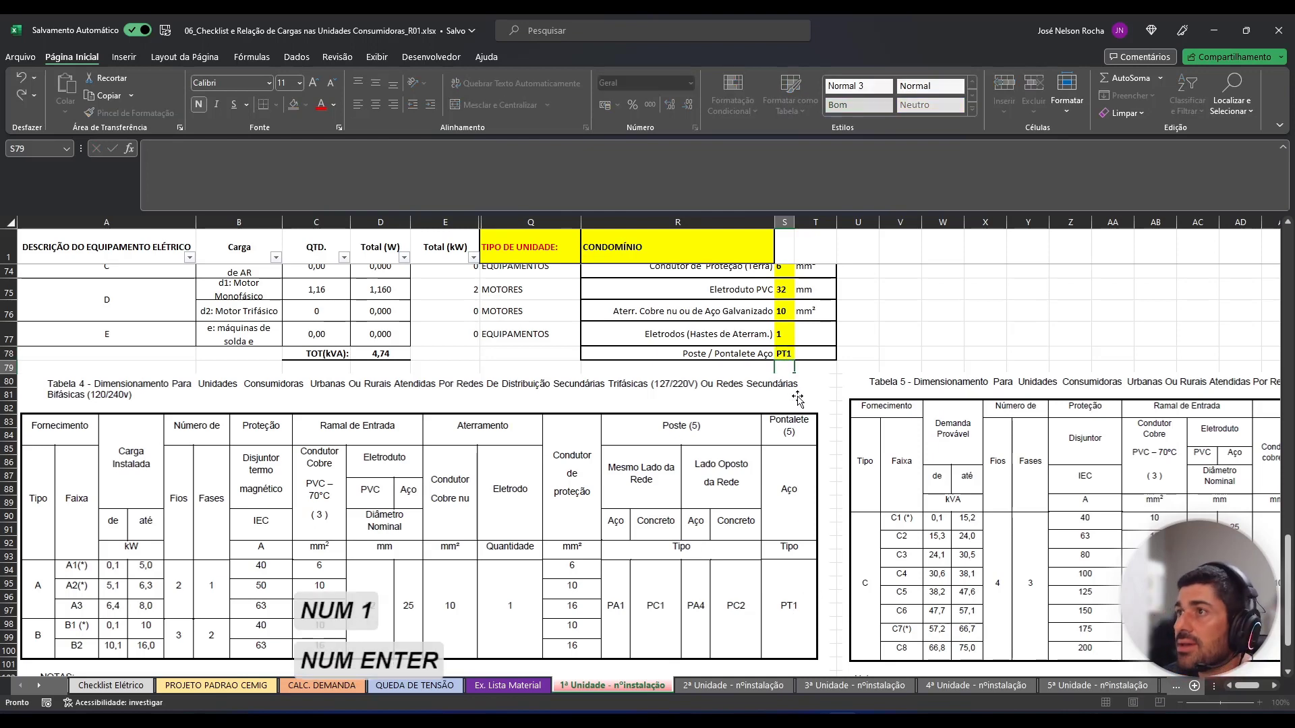
pyautogui.scroll(4, 798, 398)
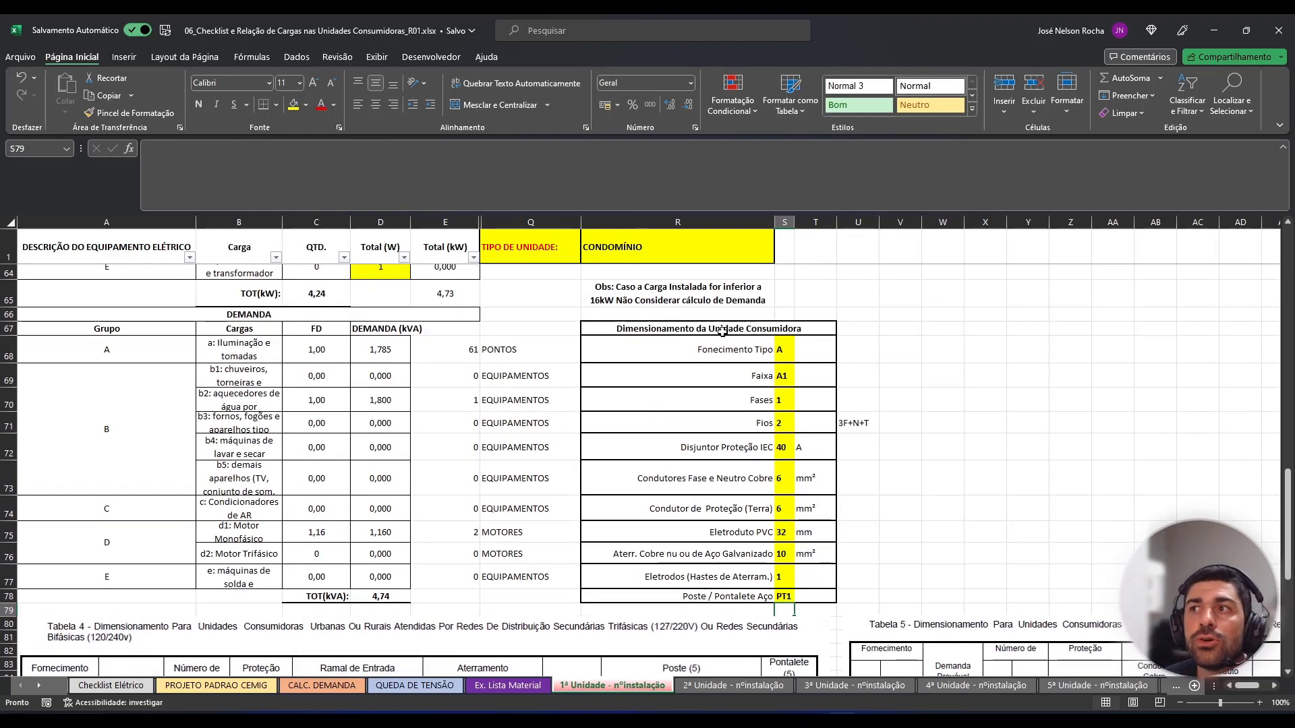
pyautogui.moveTo(721, 330); pyautogui.dragTo(761, 596)
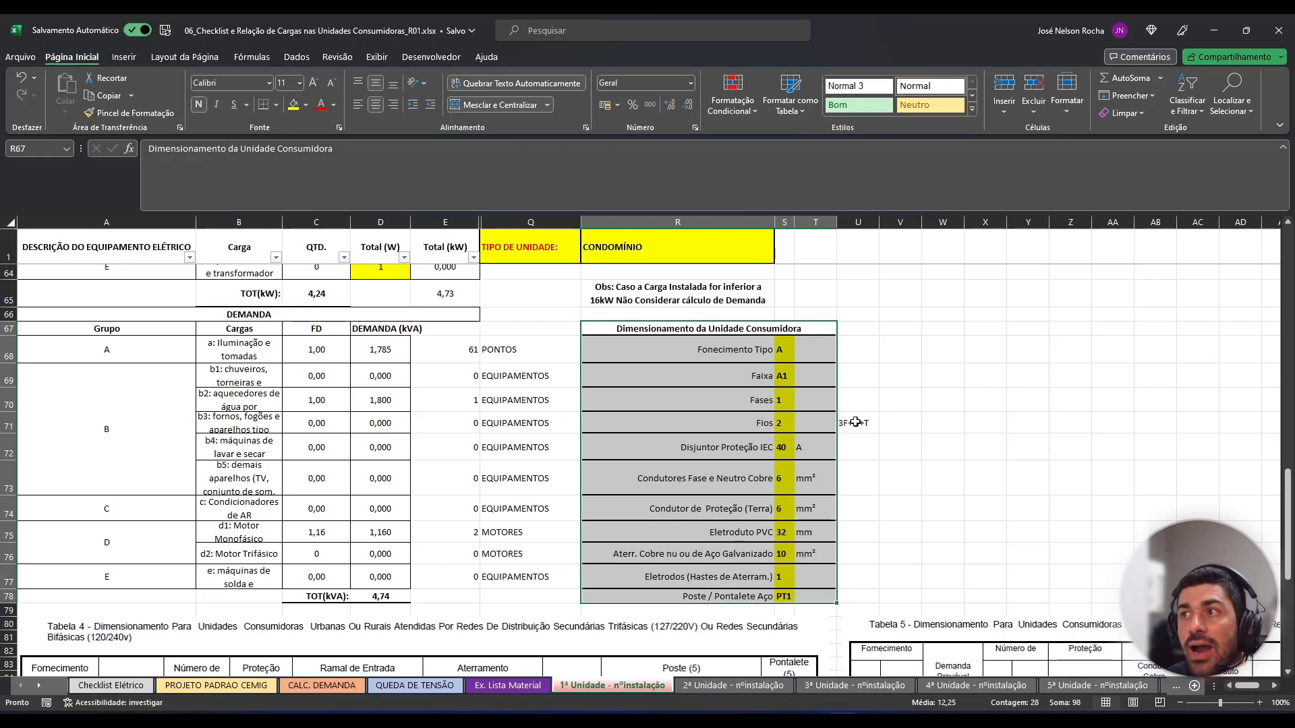
pyautogui.click(900, 478)
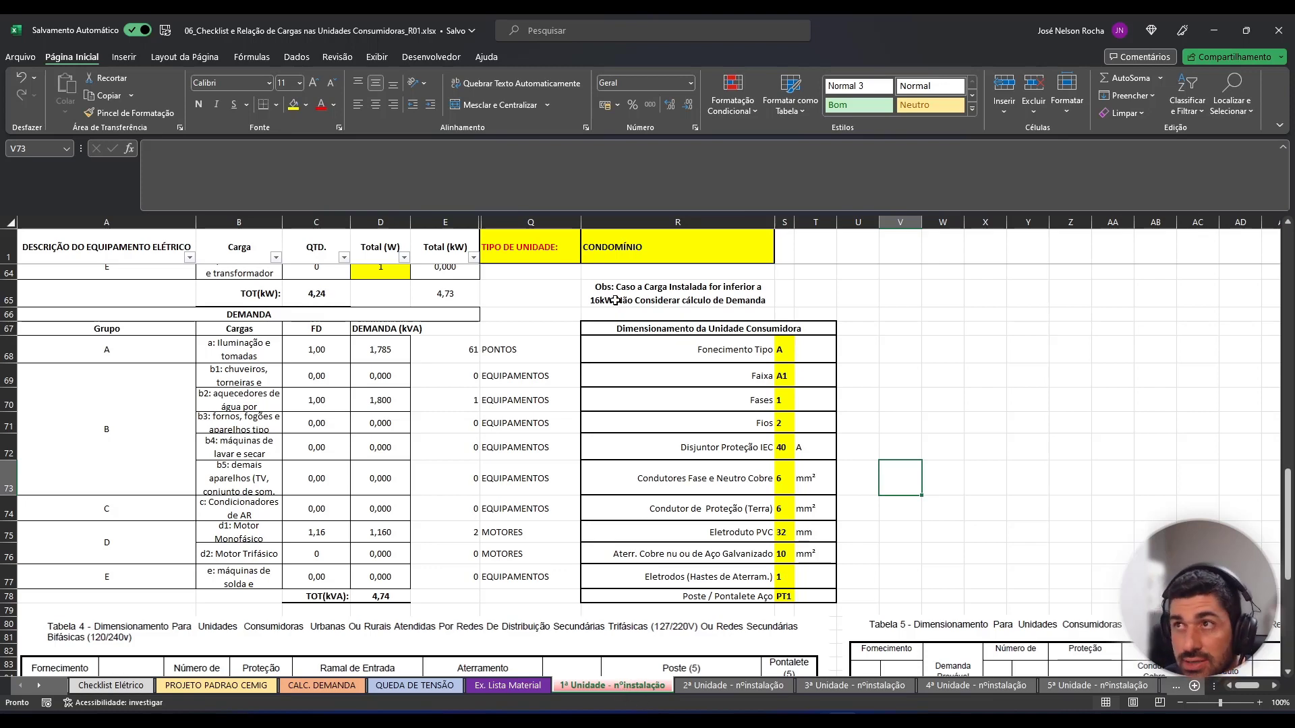
# On the 2ª Unidade sheet, check the Tipo de Unidade options, the Complemento entry and the Tipo Instalação options.
pyautogui.click(708, 688)
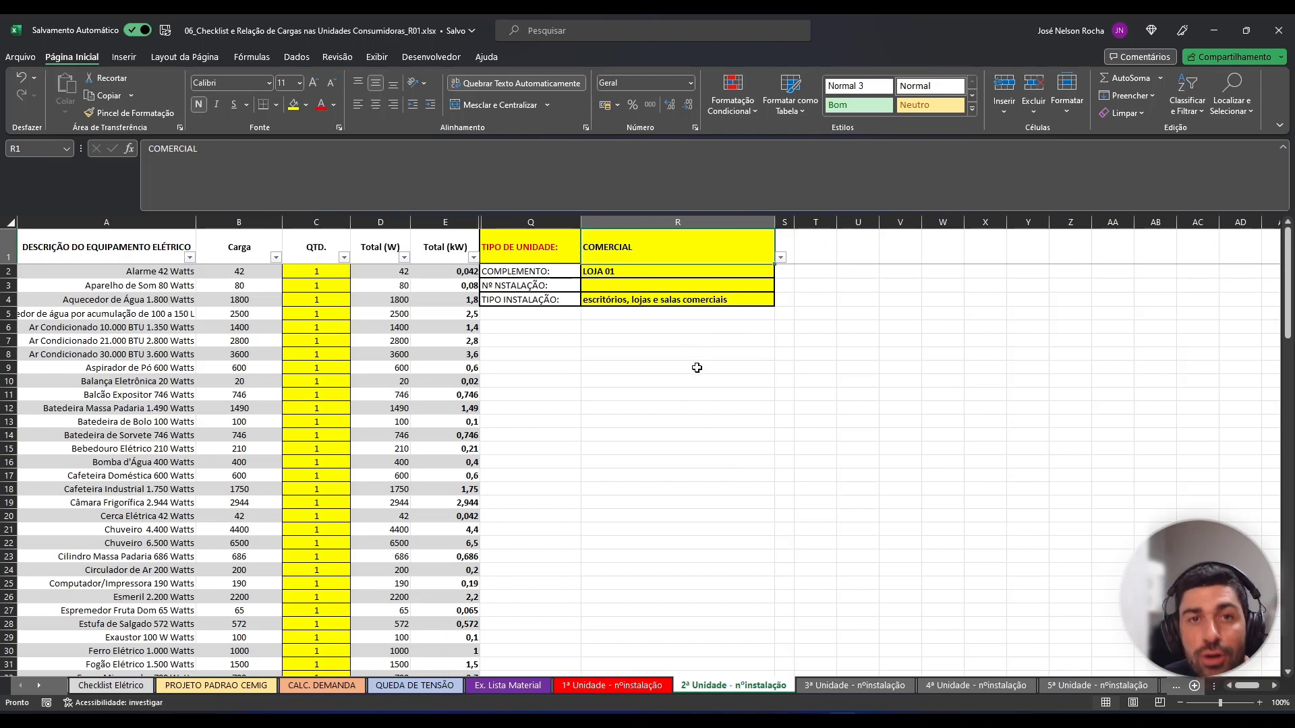
pyautogui.click(781, 258)
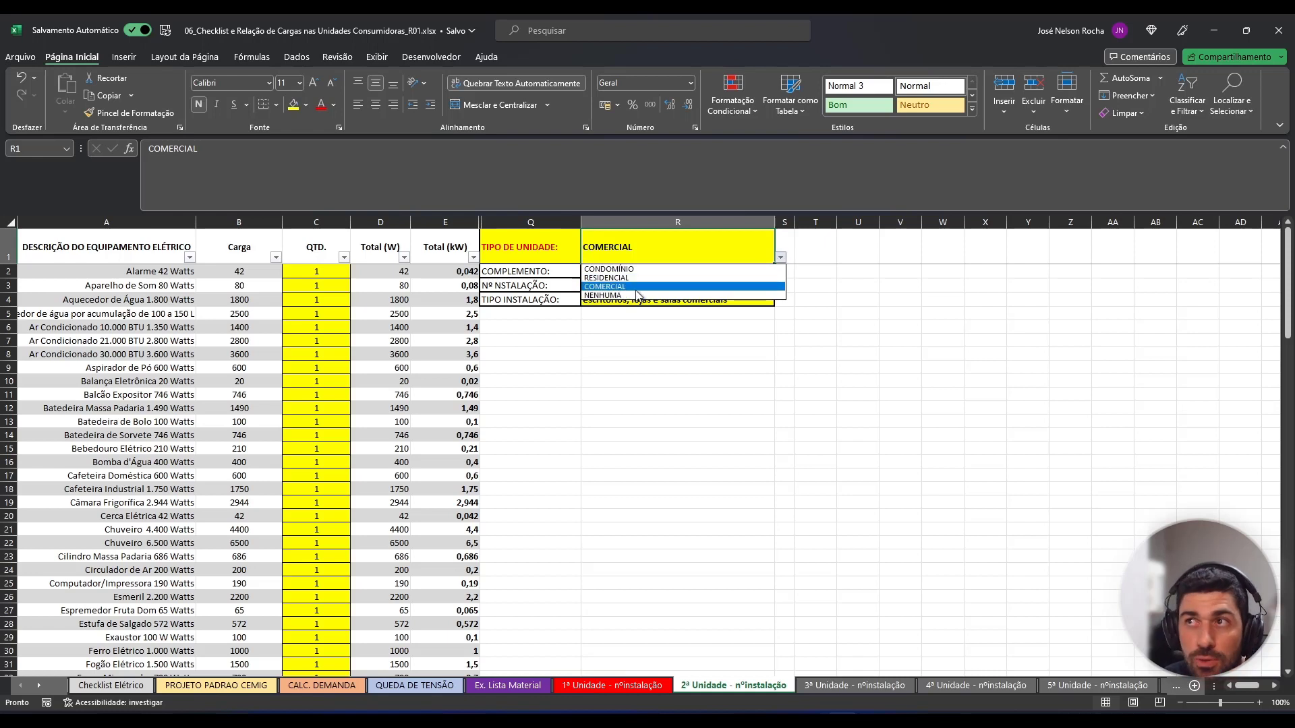
pyautogui.click(781, 259)
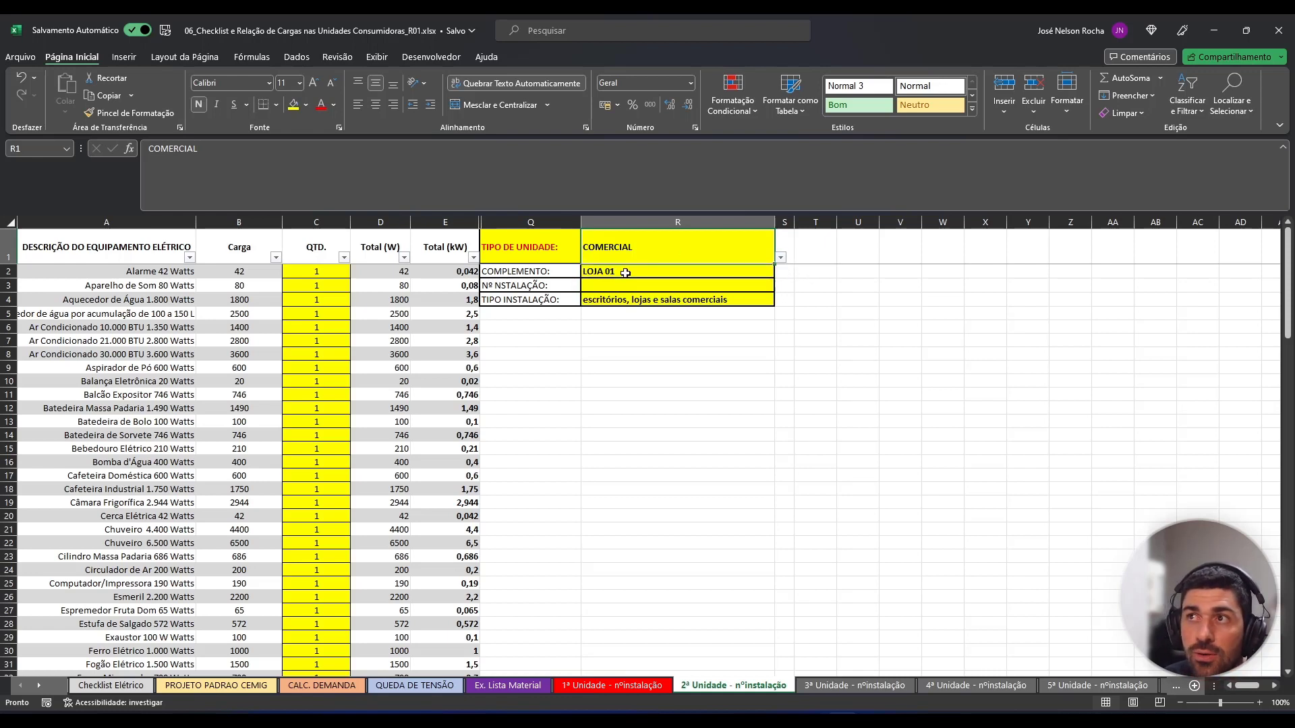
pyautogui.click(630, 274)
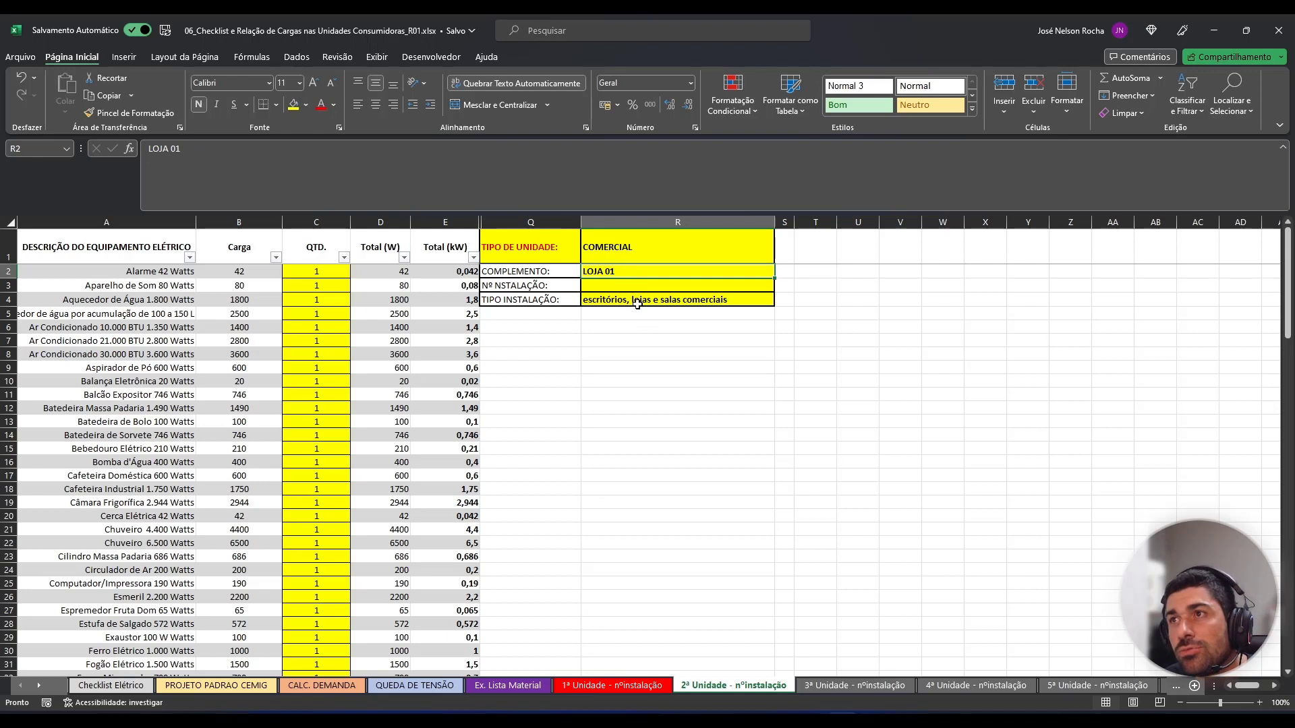
pyautogui.click(637, 303)
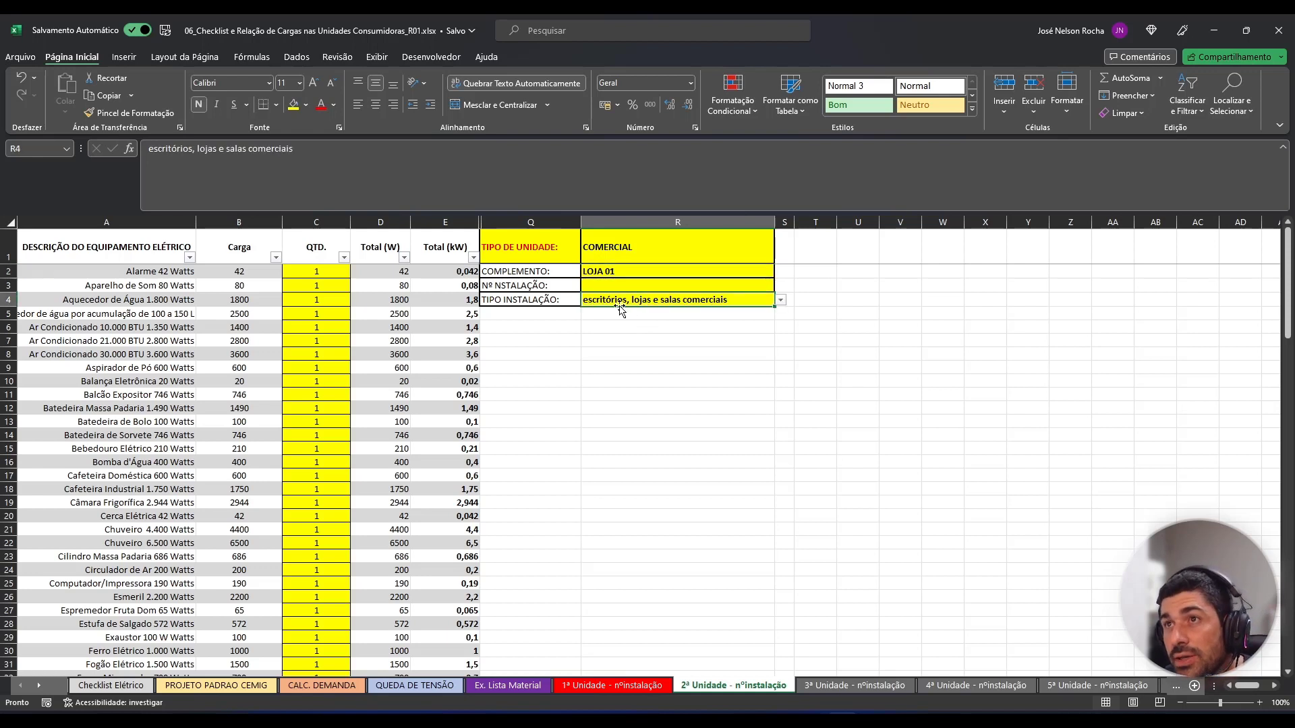
pyautogui.click(781, 301)
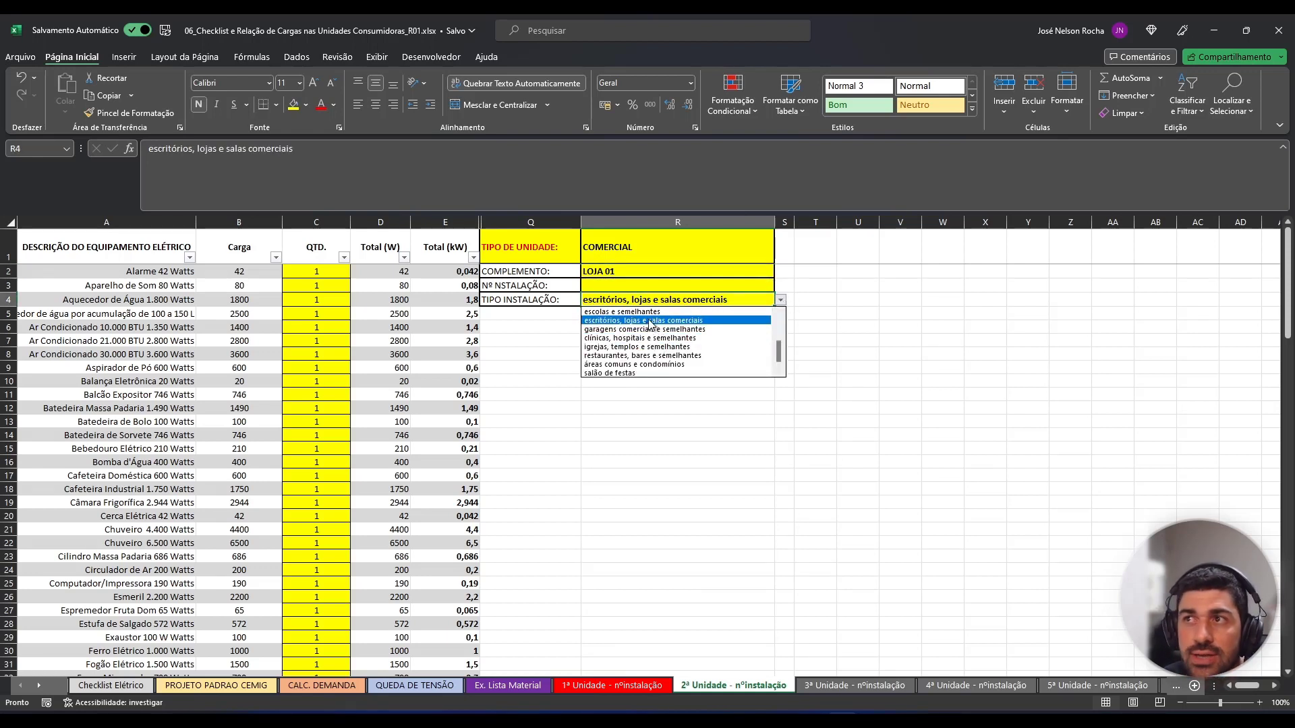
pyautogui.click(781, 301)
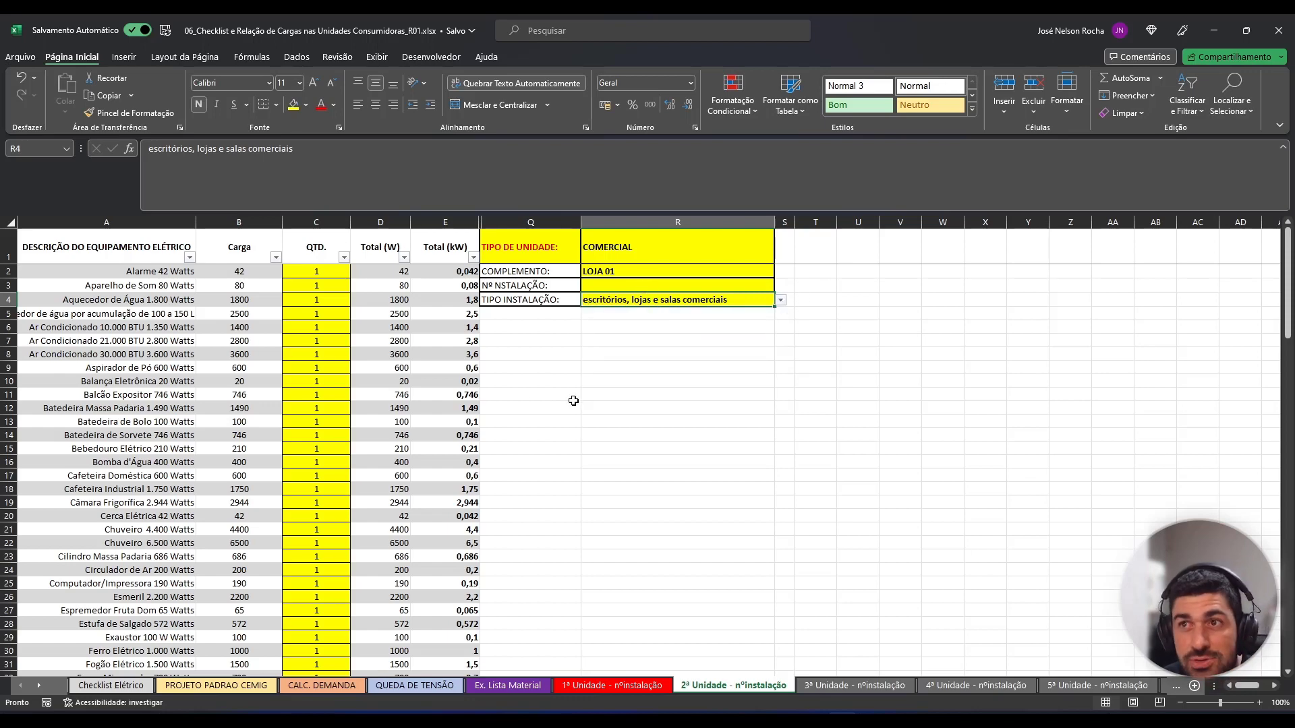
# Examine the second unit's total installed load and total demand, and compare the demand with the ranges in Tabela 5.
pyautogui.scroll(-15, 435, 390)
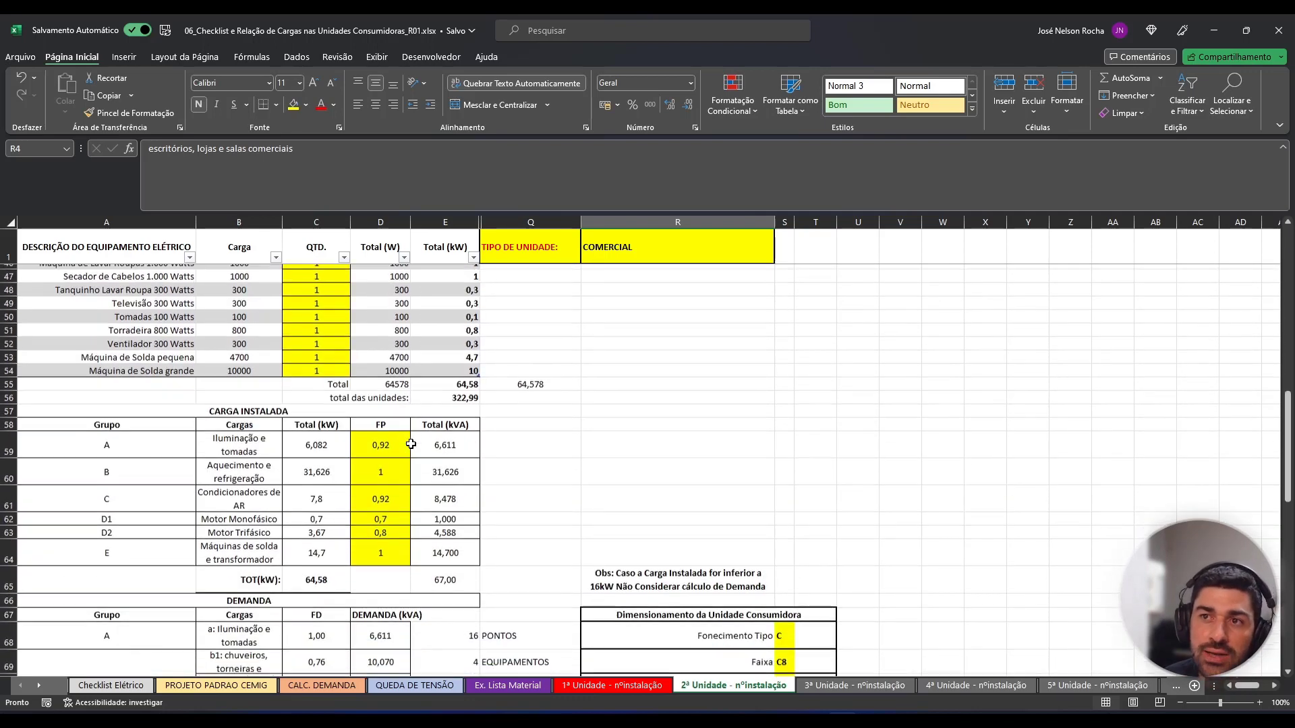
pyautogui.scroll(-5, 316, 550)
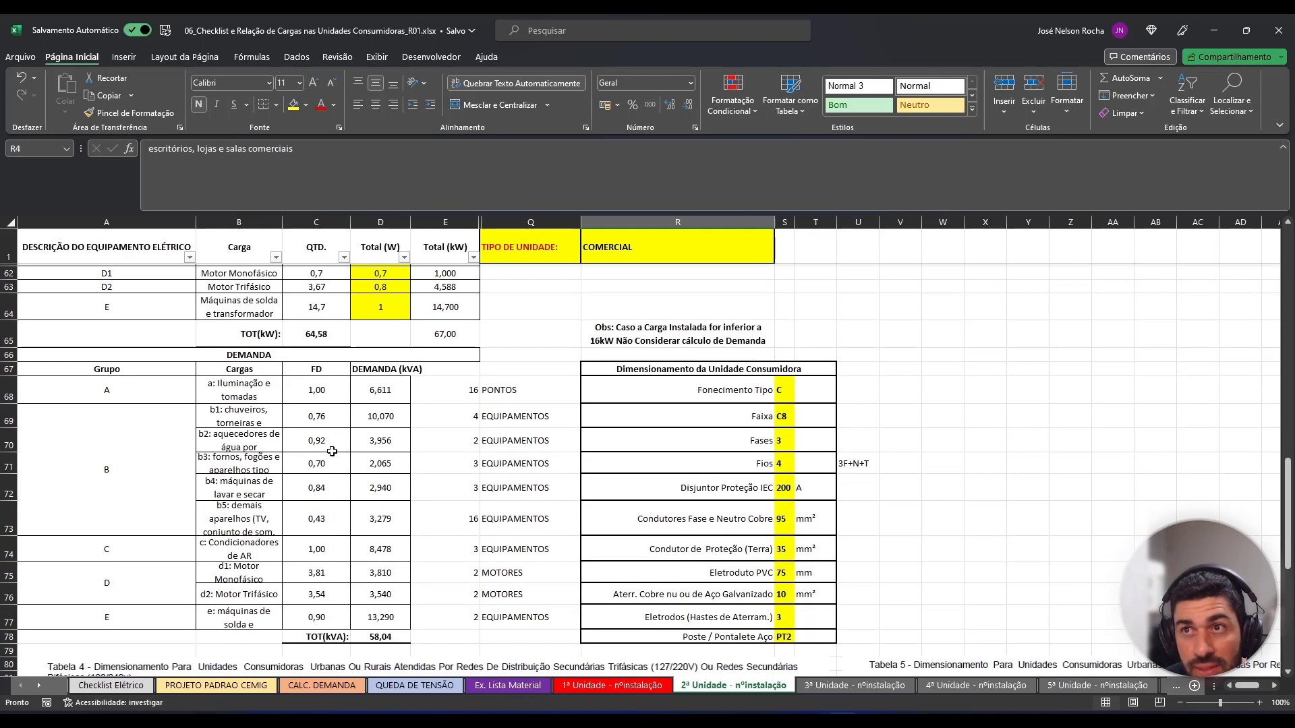
pyautogui.scroll(-1, 332, 452)
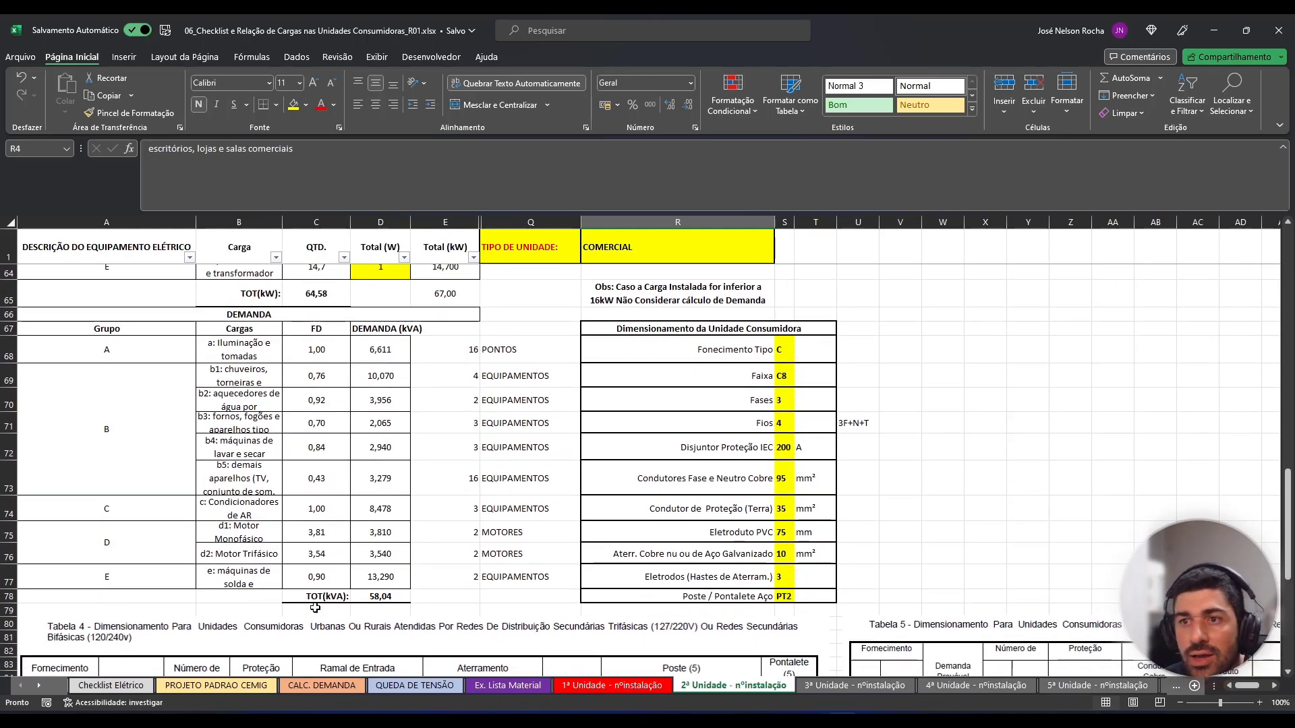
pyautogui.click(388, 597)
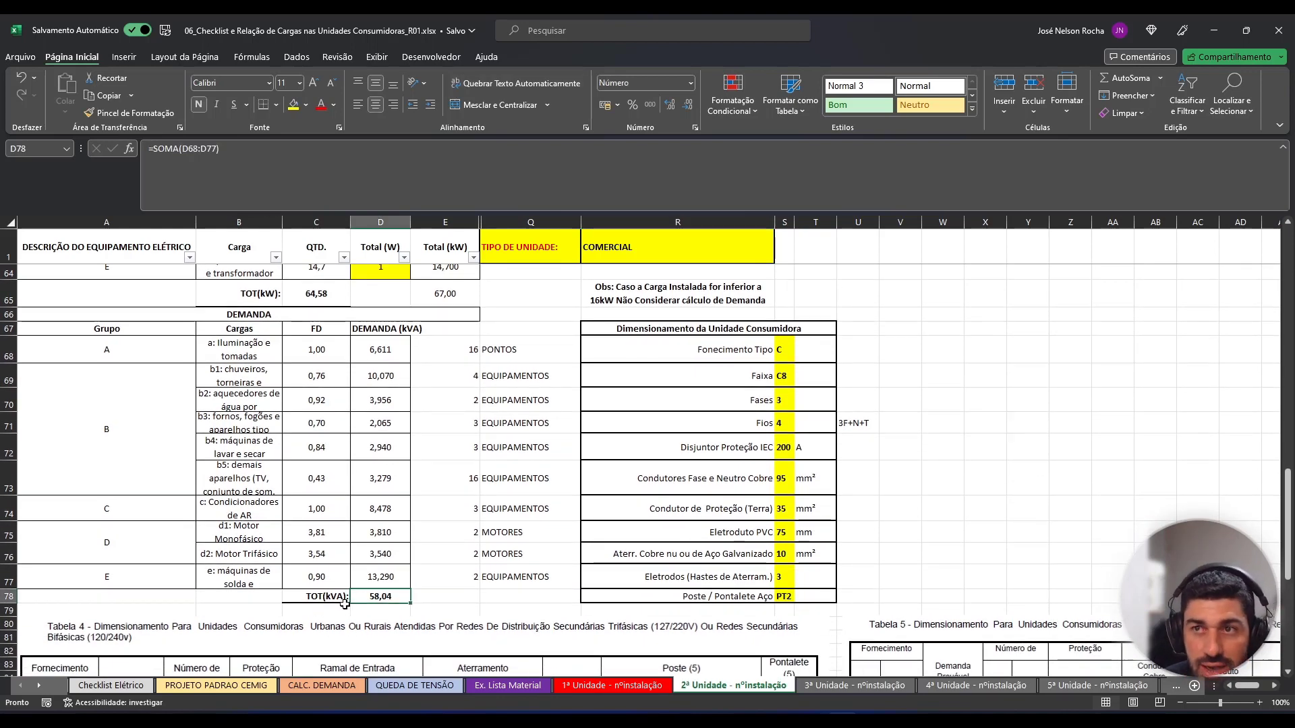
pyautogui.scroll(2, 329, 340)
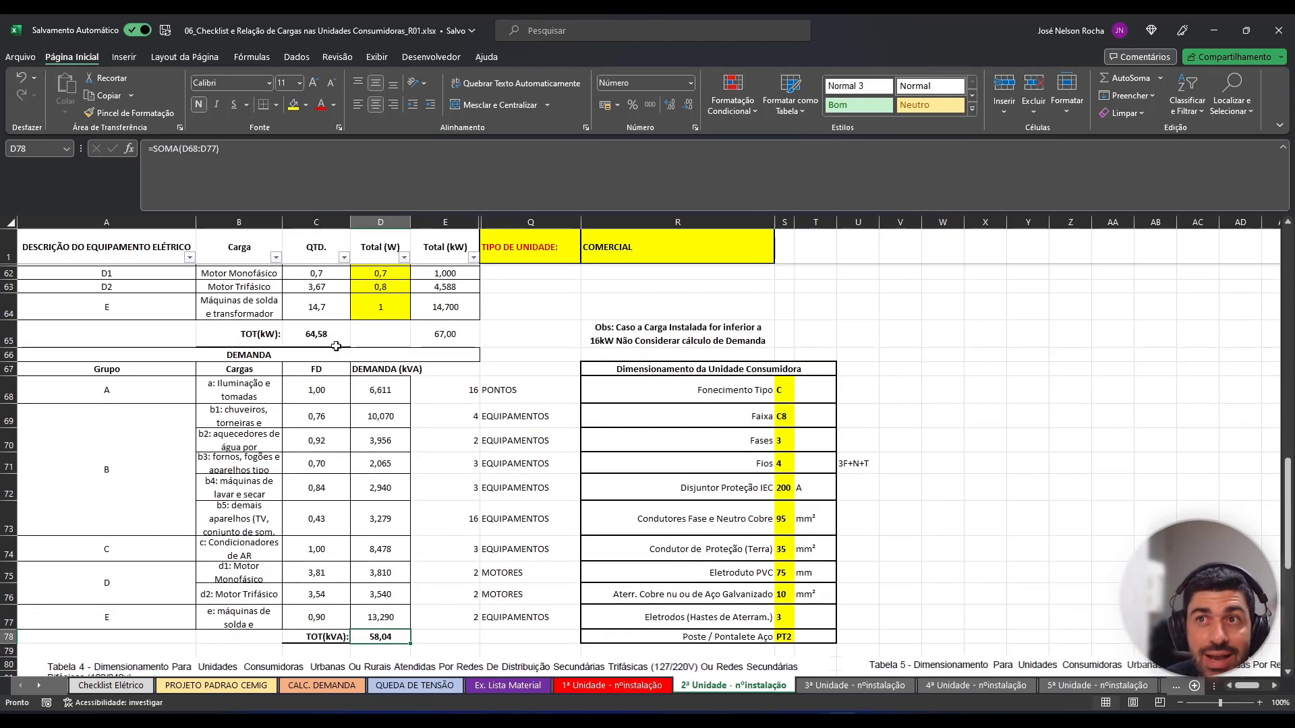
pyautogui.scroll(3, 326, 337)
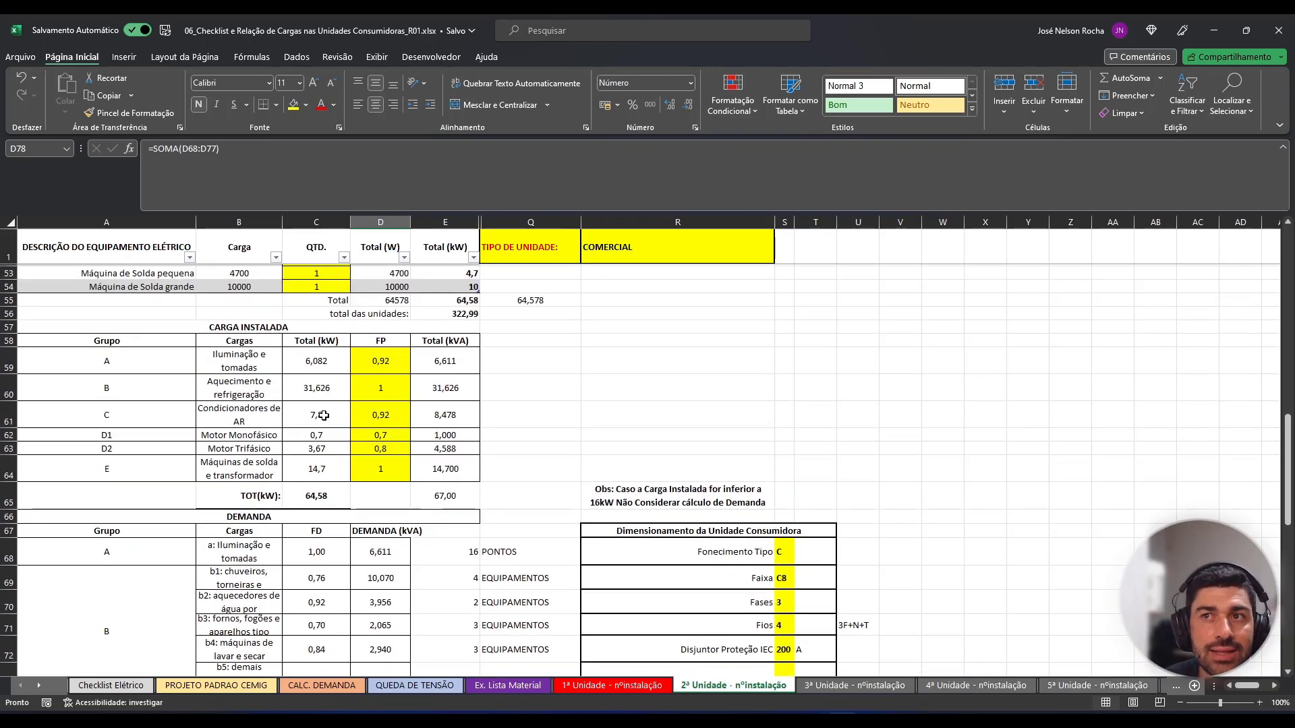
pyautogui.click(328, 500)
pyautogui.scroll(-4, 341, 502)
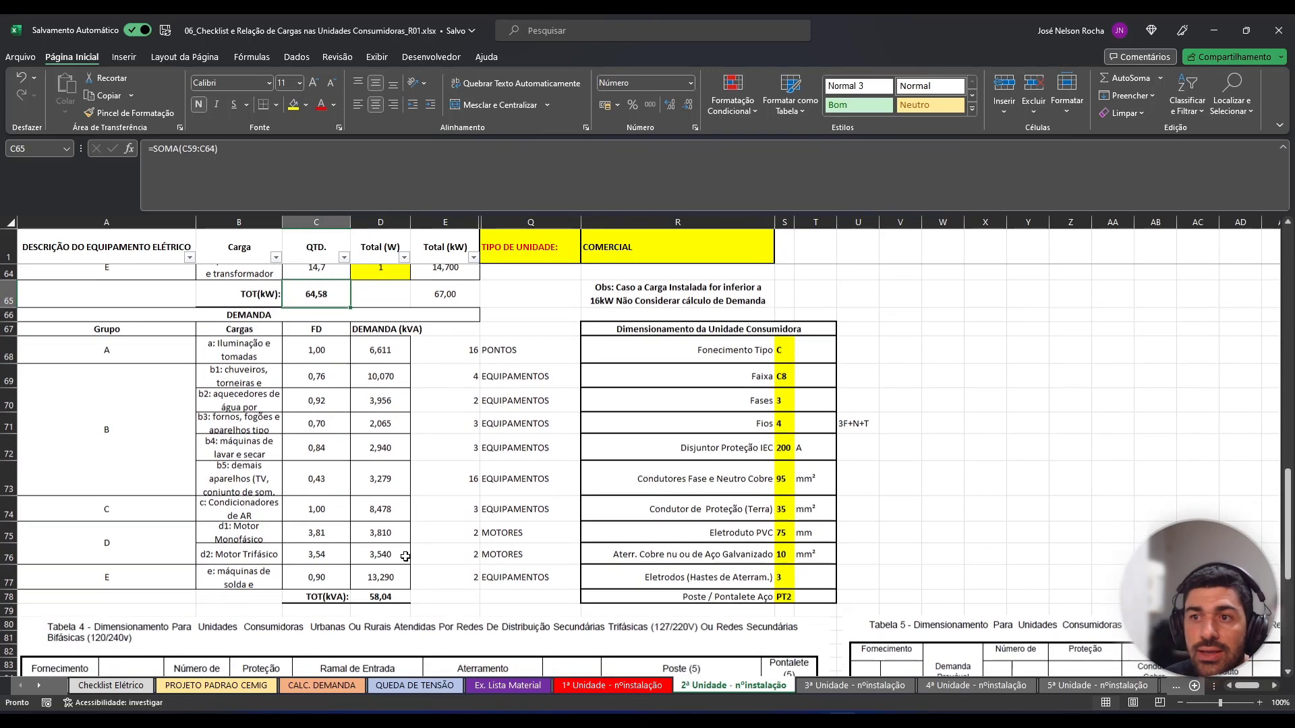
pyautogui.click(398, 597)
pyautogui.scroll(-4, 502, 593)
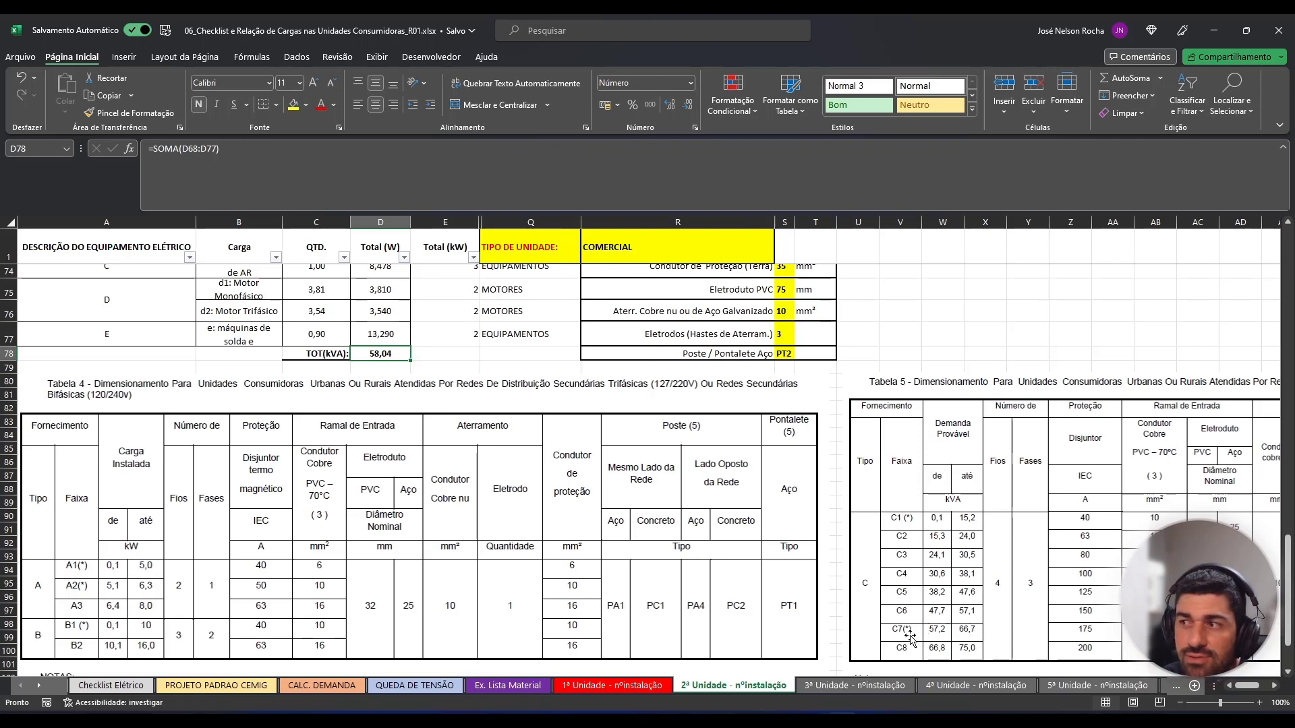
pyautogui.scroll(-2, 917, 637)
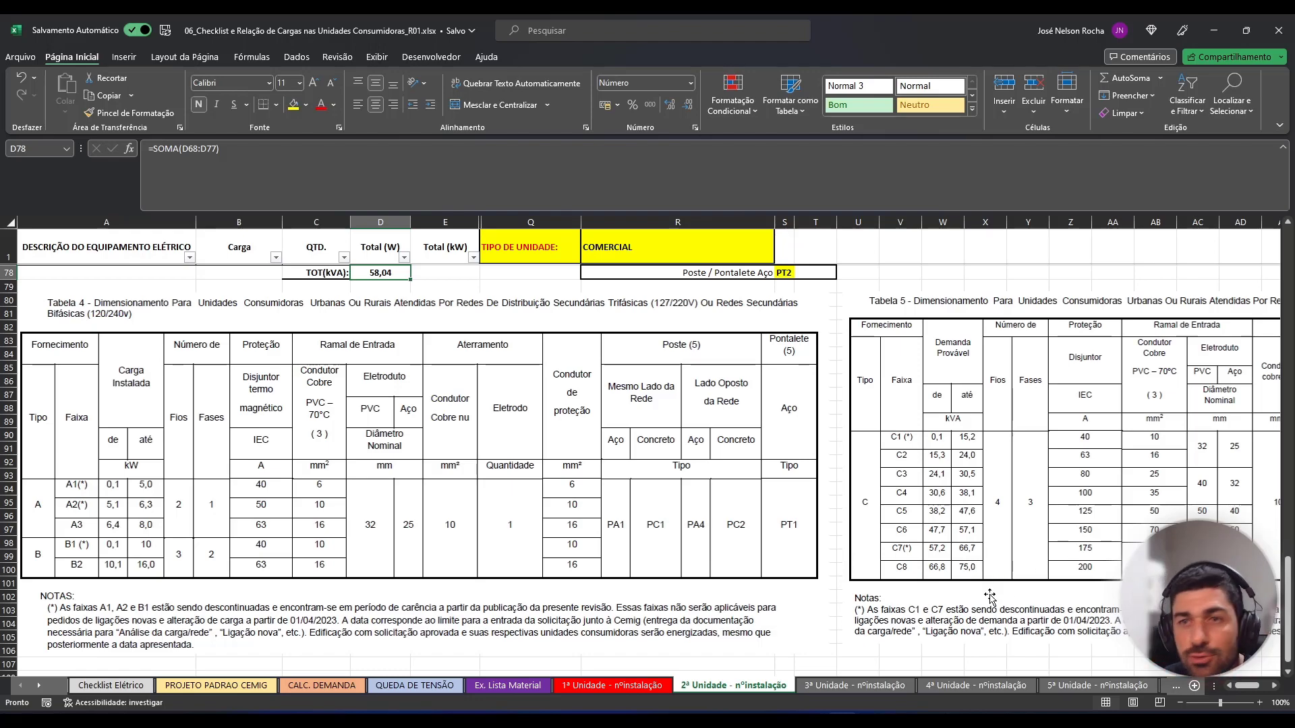
# Set the second unit's Faixa to C7 in the Dimensionamento da Unidade Consumidora table.
pyautogui.scroll(4, 903, 558)
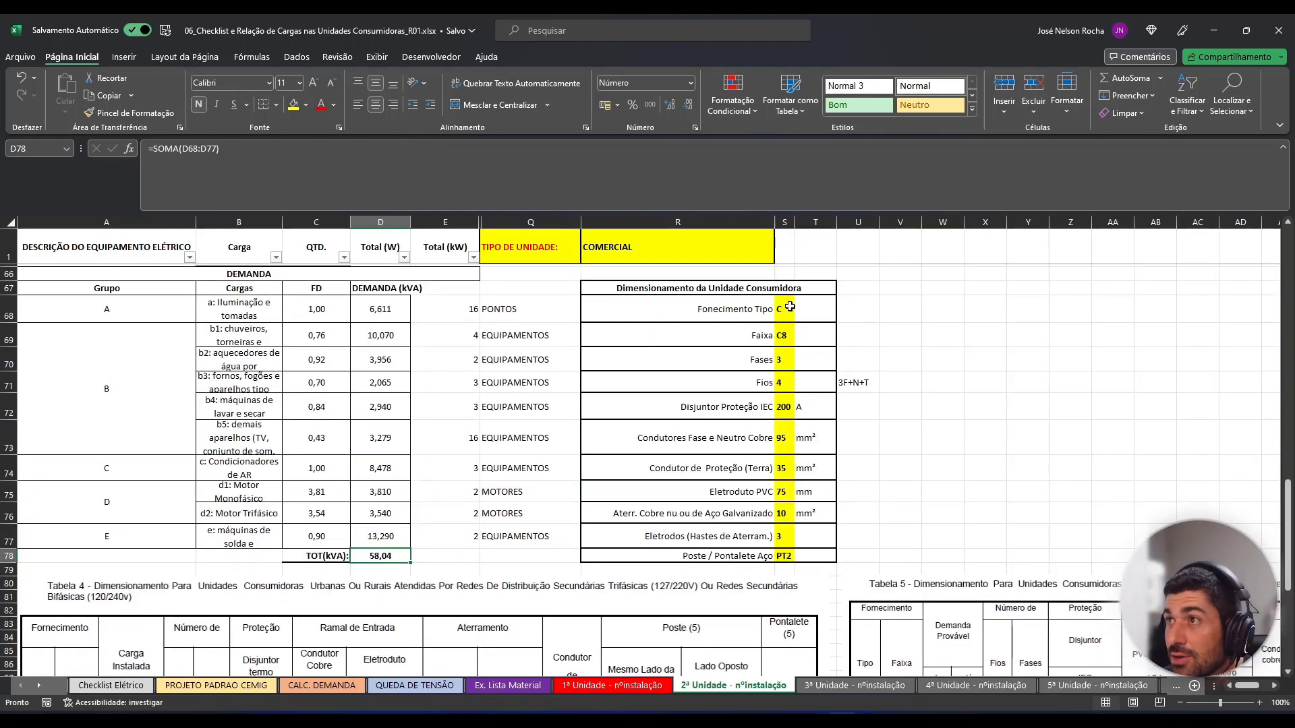
pyautogui.click(790, 308)
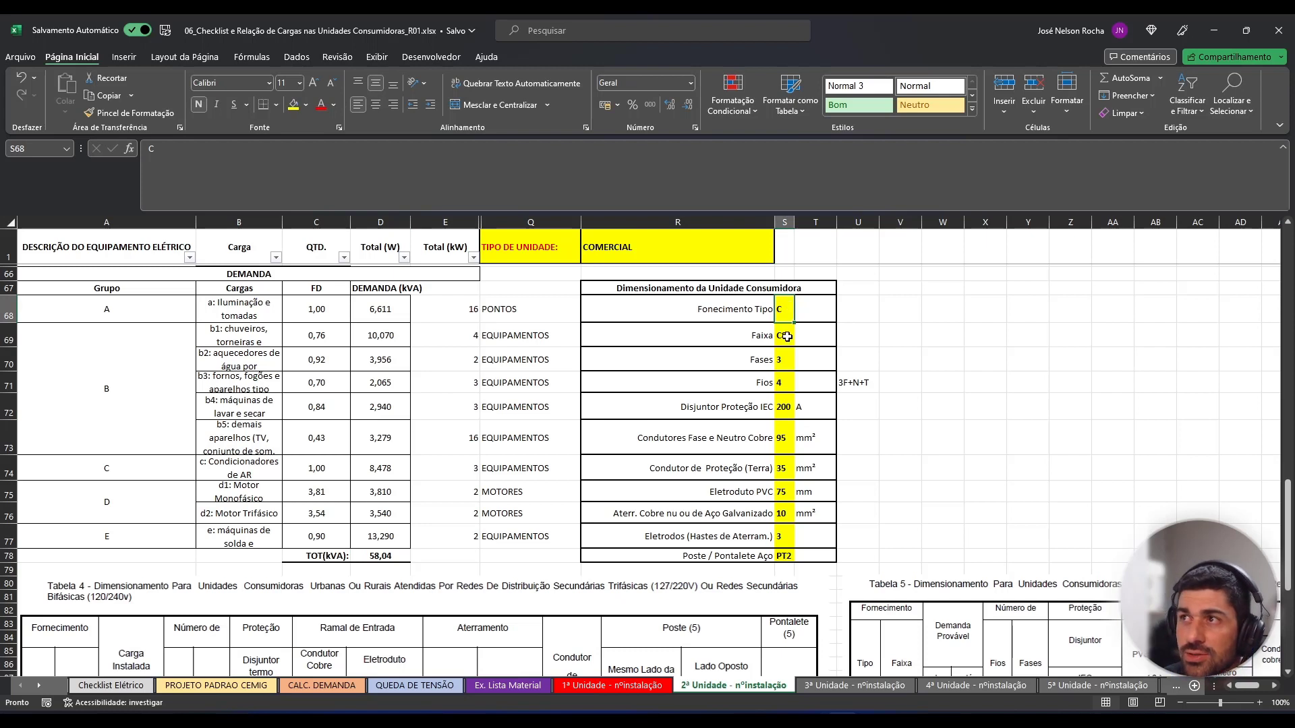
pyautogui.doubleClick(787, 336)
pyautogui.press('BackSpace')
pyautogui.write('7')
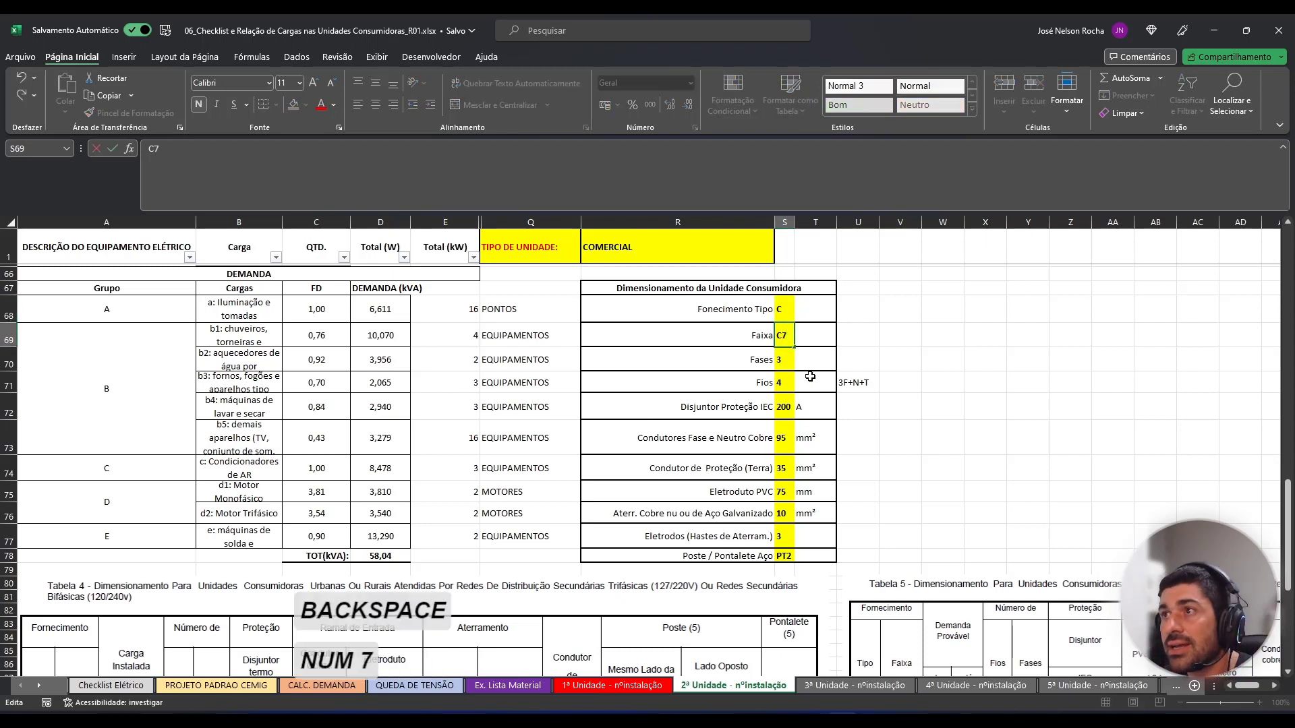
pyautogui.press('Return')
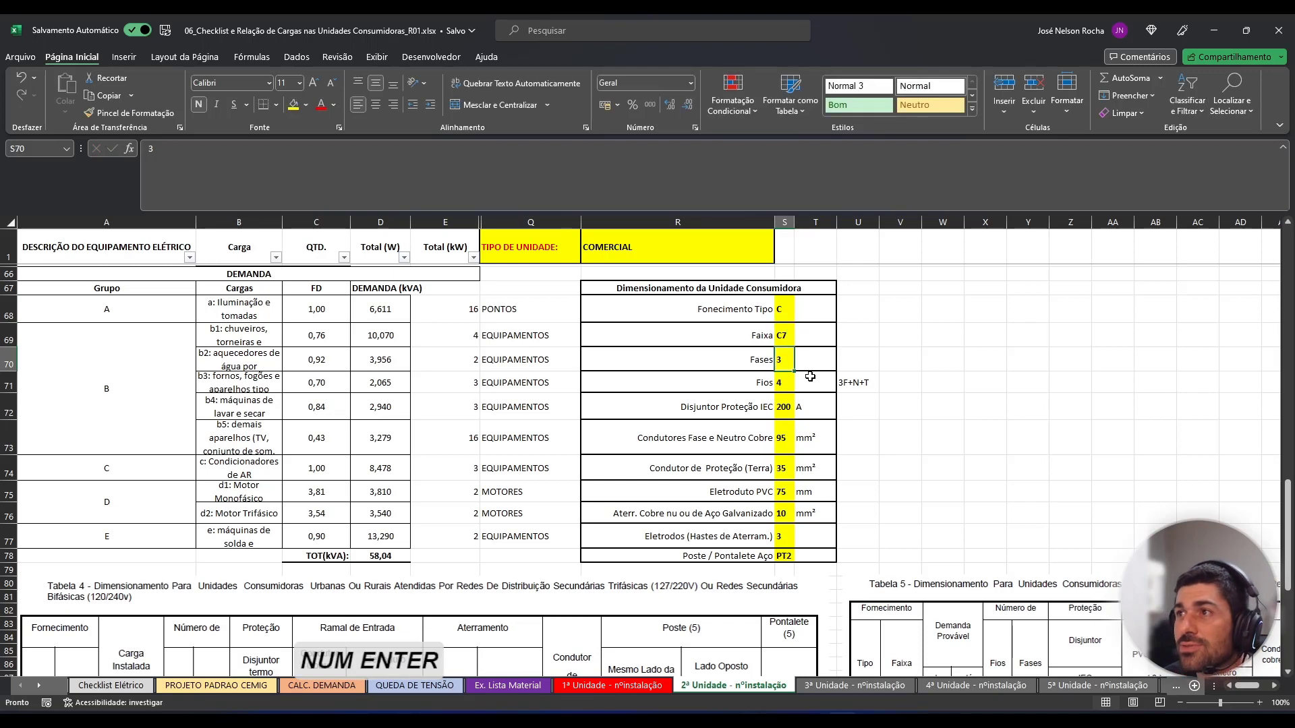
# Following the C7 row of Tabela 5, set the second unit's Disjuntor Proteção IEC to 175 A.
pyautogui.scroll(-1, 817, 382)
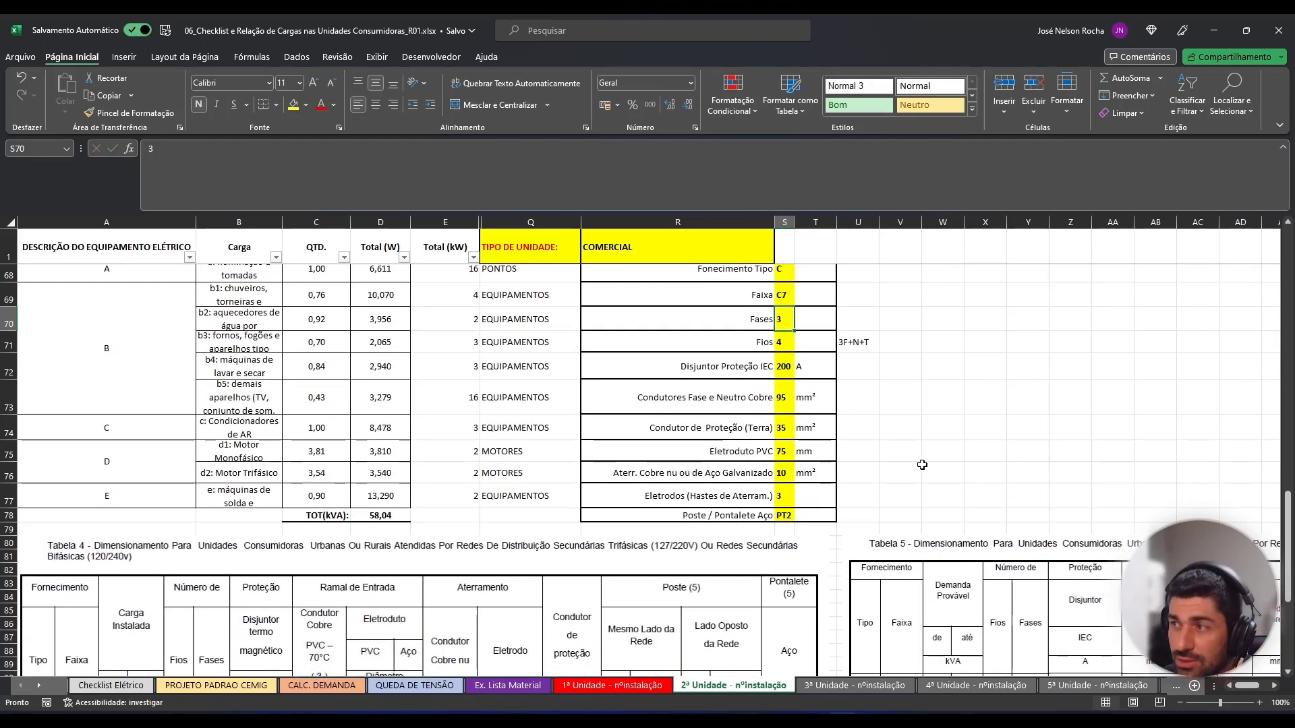
pyautogui.scroll(-2, 777, 356)
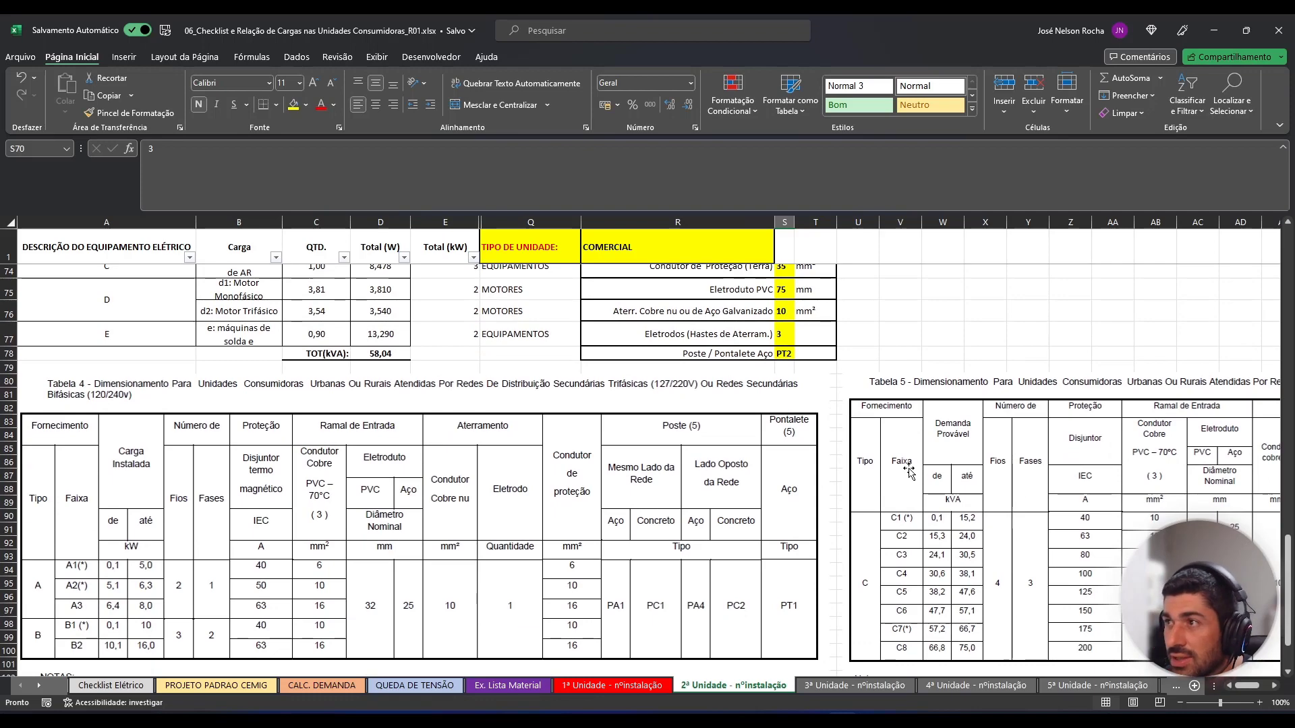
pyautogui.scroll(2, 822, 437)
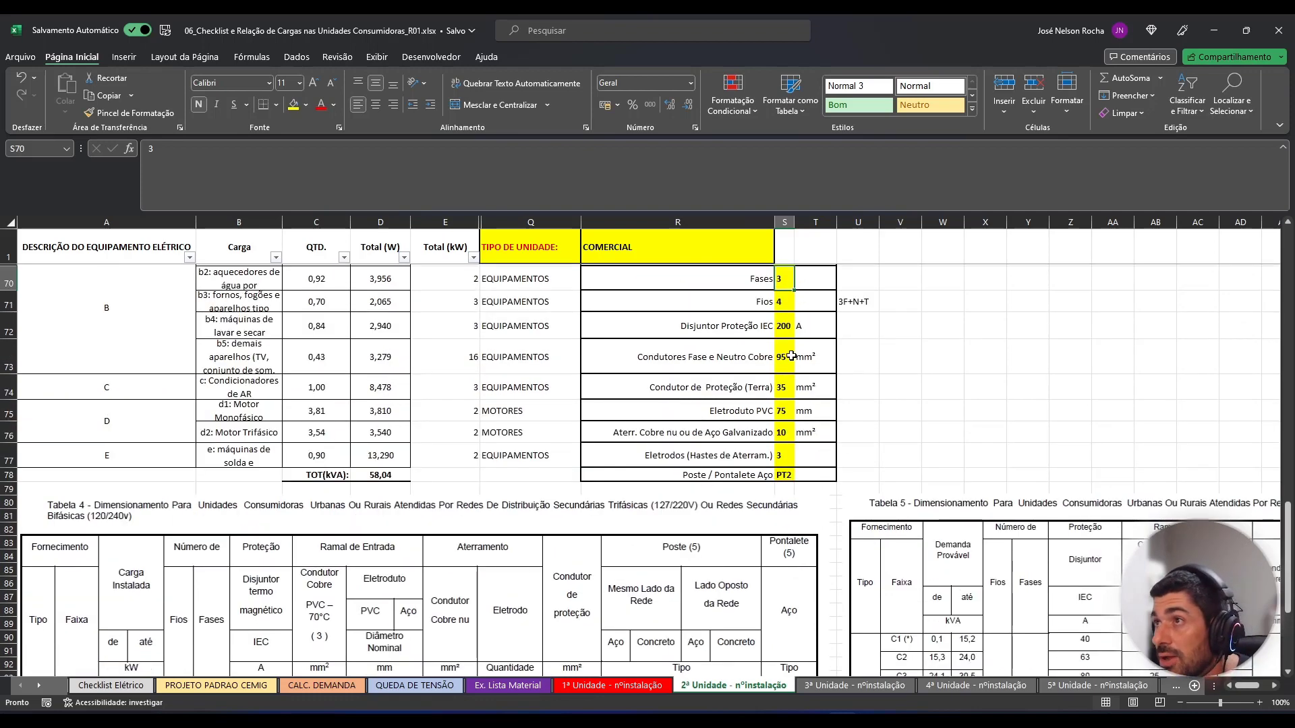
pyautogui.scroll(-3, 791, 356)
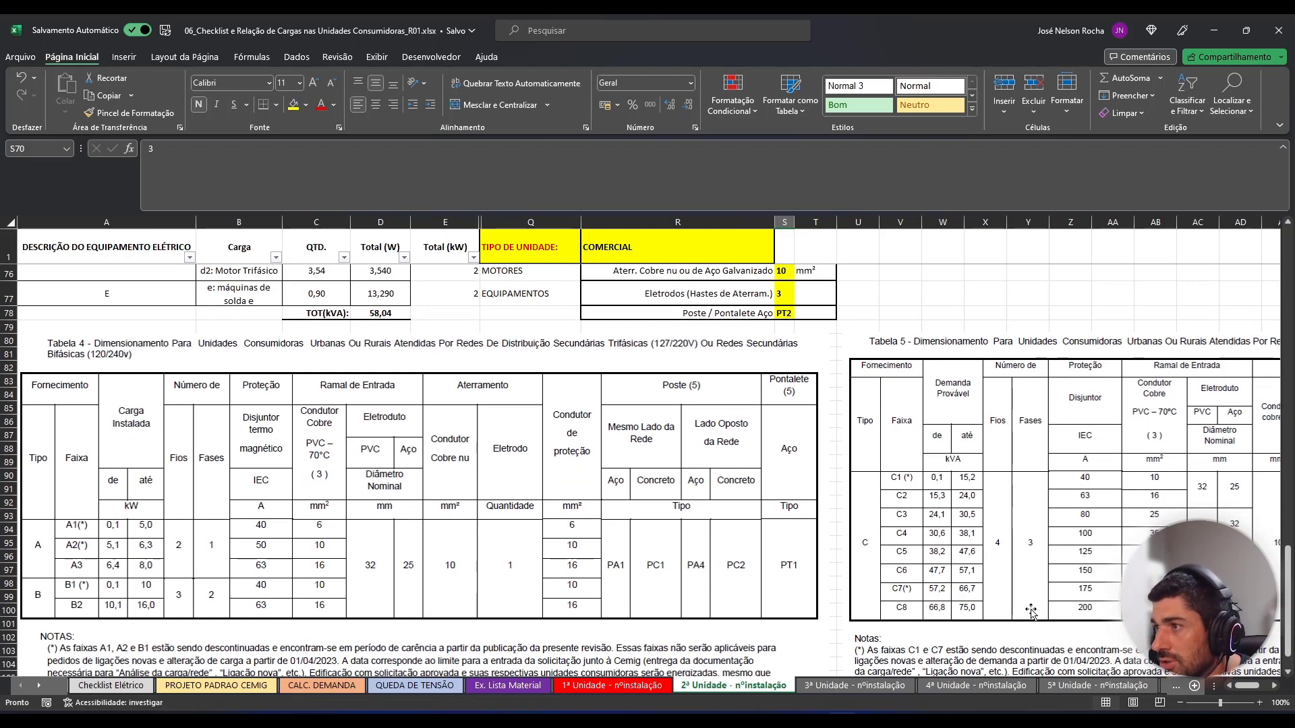
pyautogui.scroll(4, 788, 404)
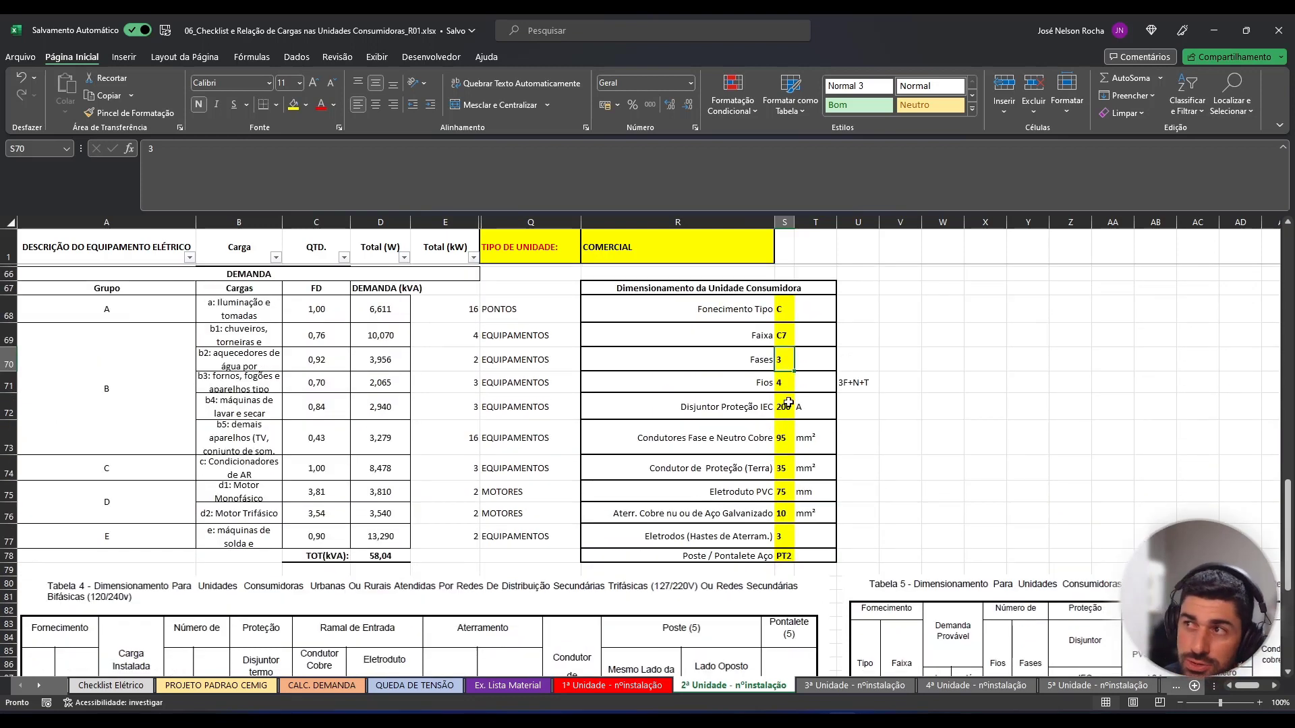
pyautogui.click(788, 402)
pyautogui.write('175')
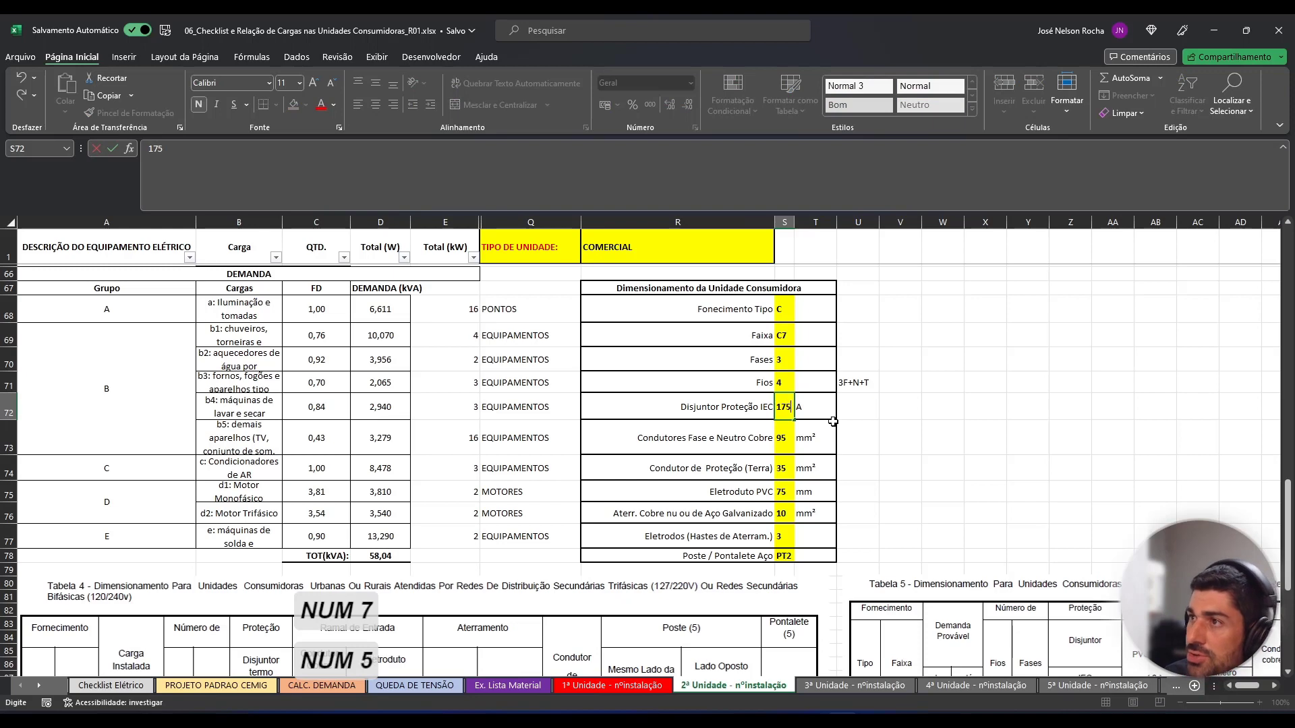
pyautogui.press('Return')
# Compare the second unit's phase and neutral conductors, protection conductor and PVC conduit entries with the C7 row of Tabela 5.
pyautogui.scroll(-4, 834, 422)
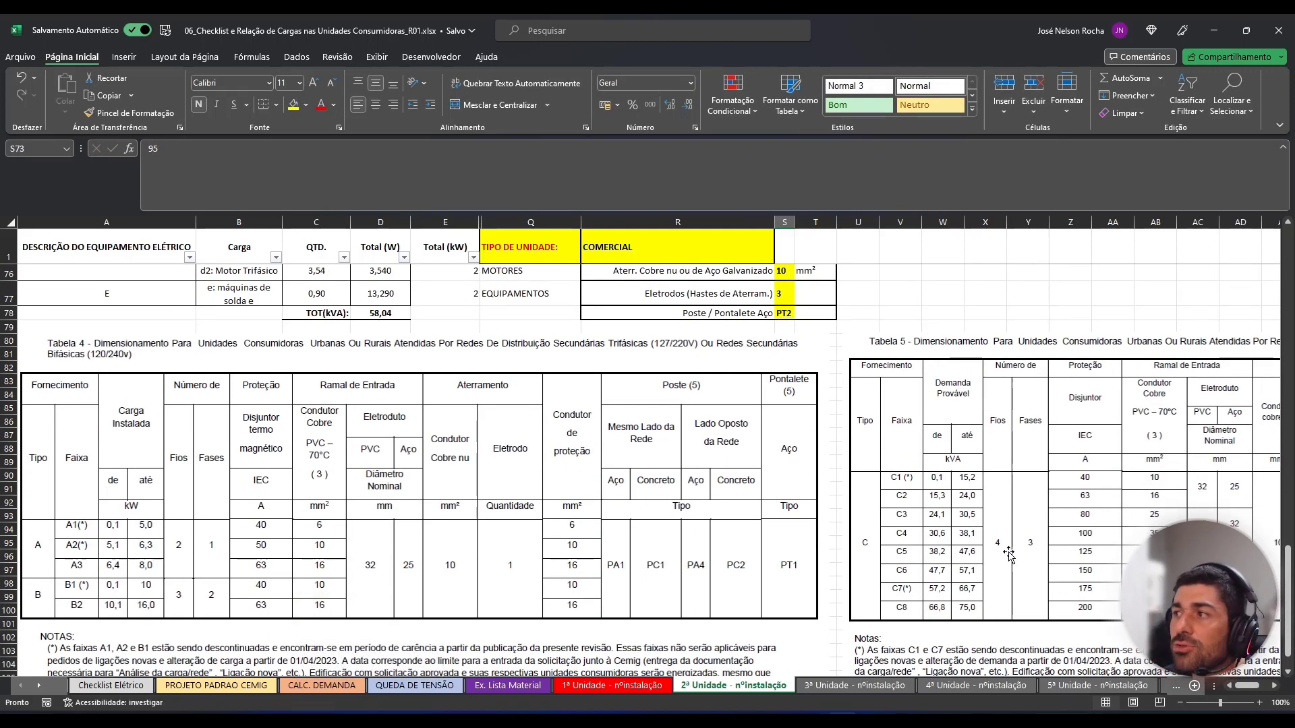
pyautogui.scroll(2, 791, 395)
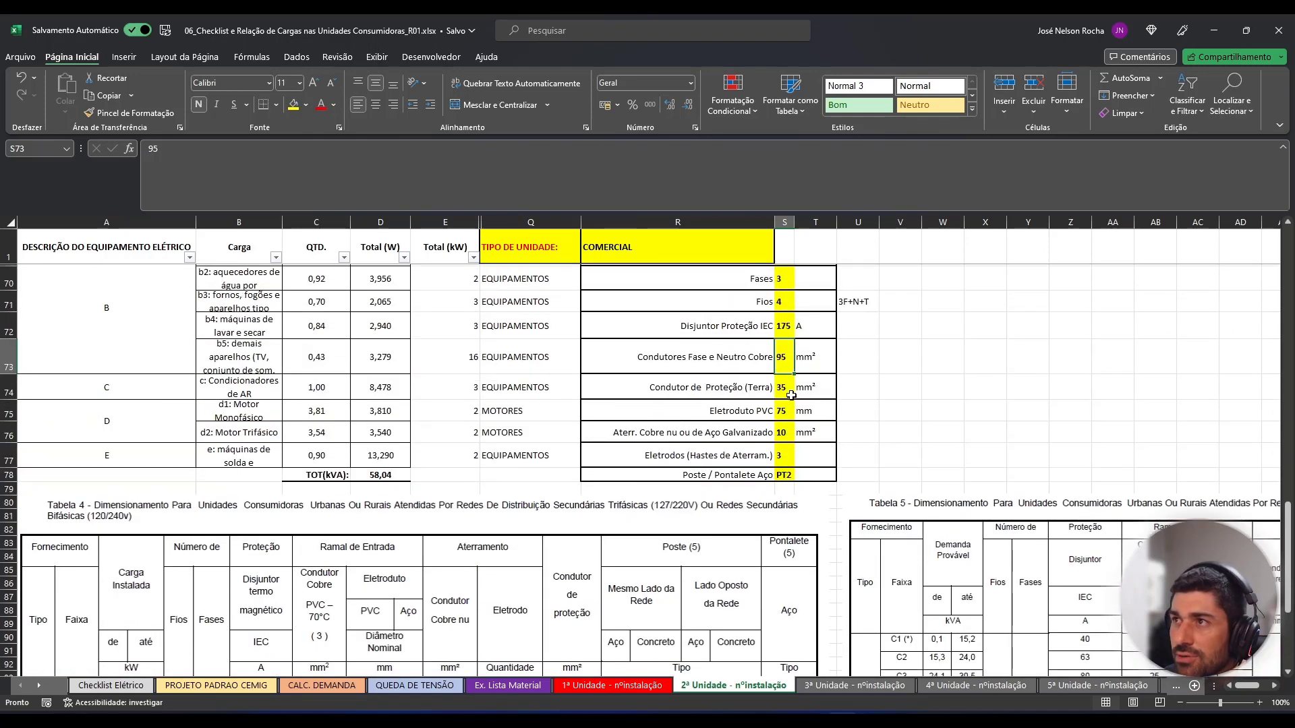
pyautogui.scroll(-2, 1053, 509)
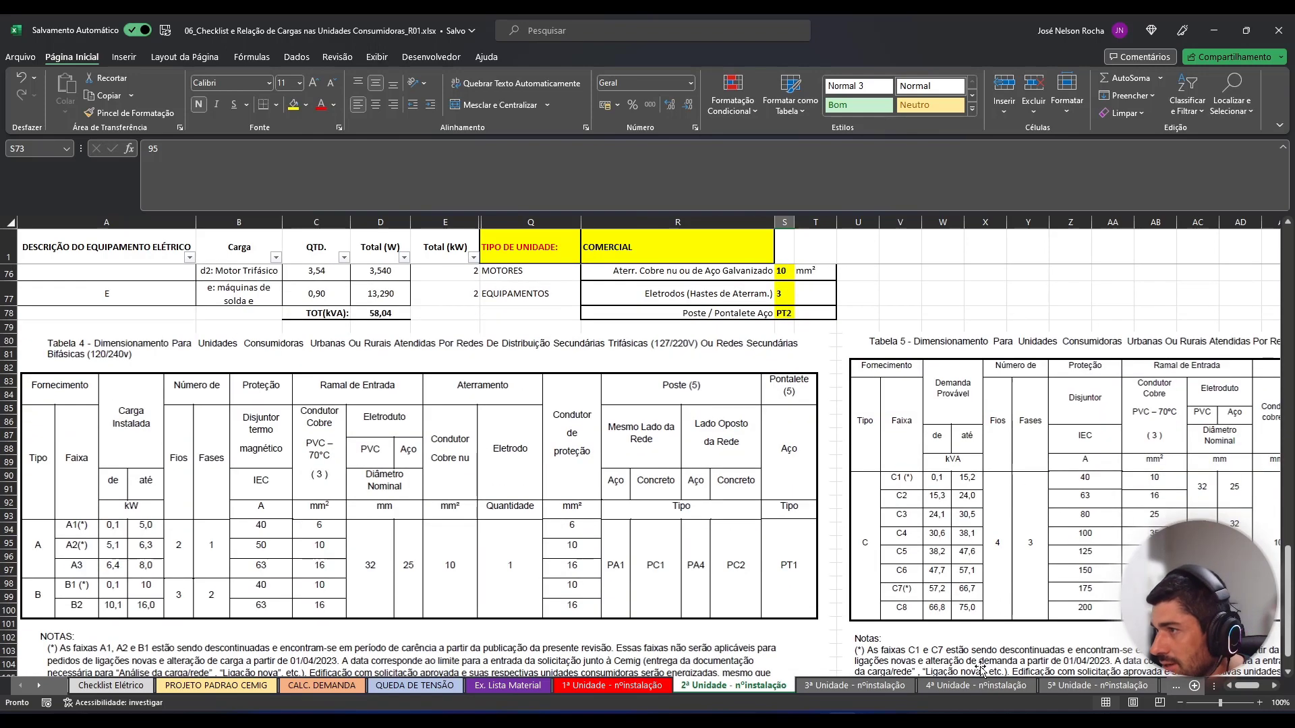
pyautogui.hscroll(2, 1249, 688)
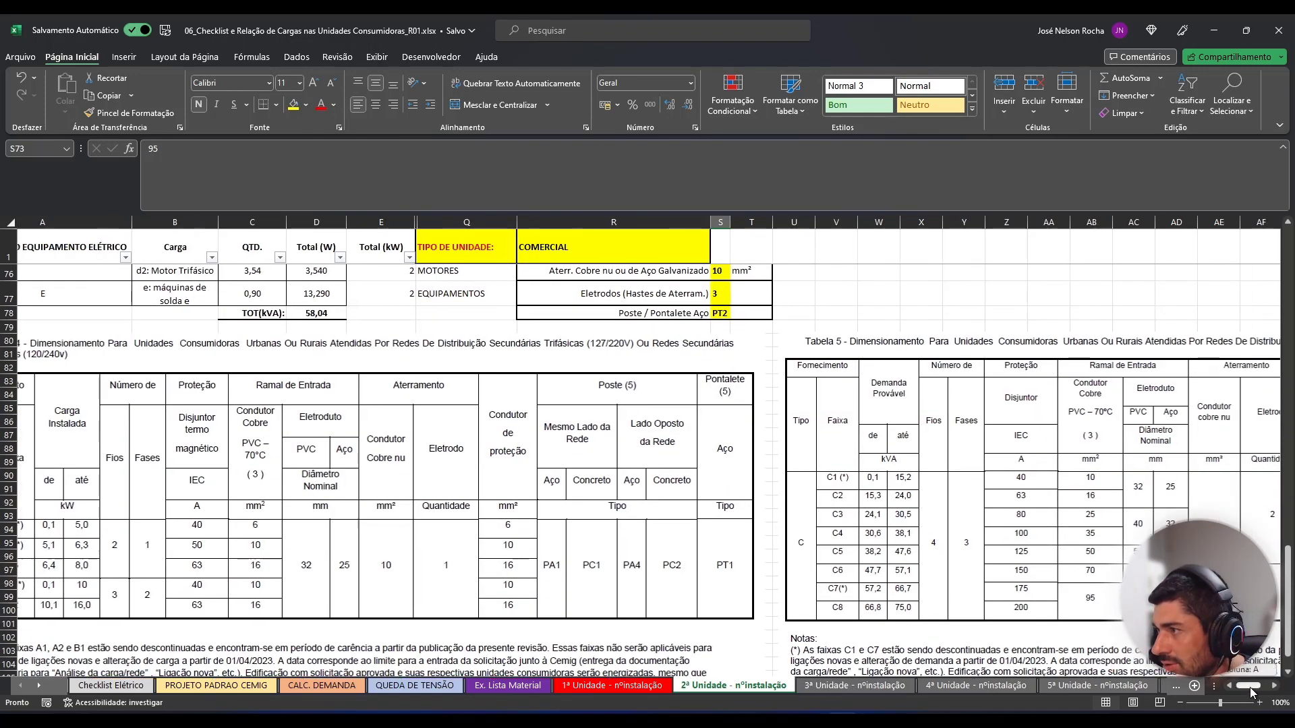
pyautogui.moveTo(1249, 687); pyautogui.dragTo(1256, 687)
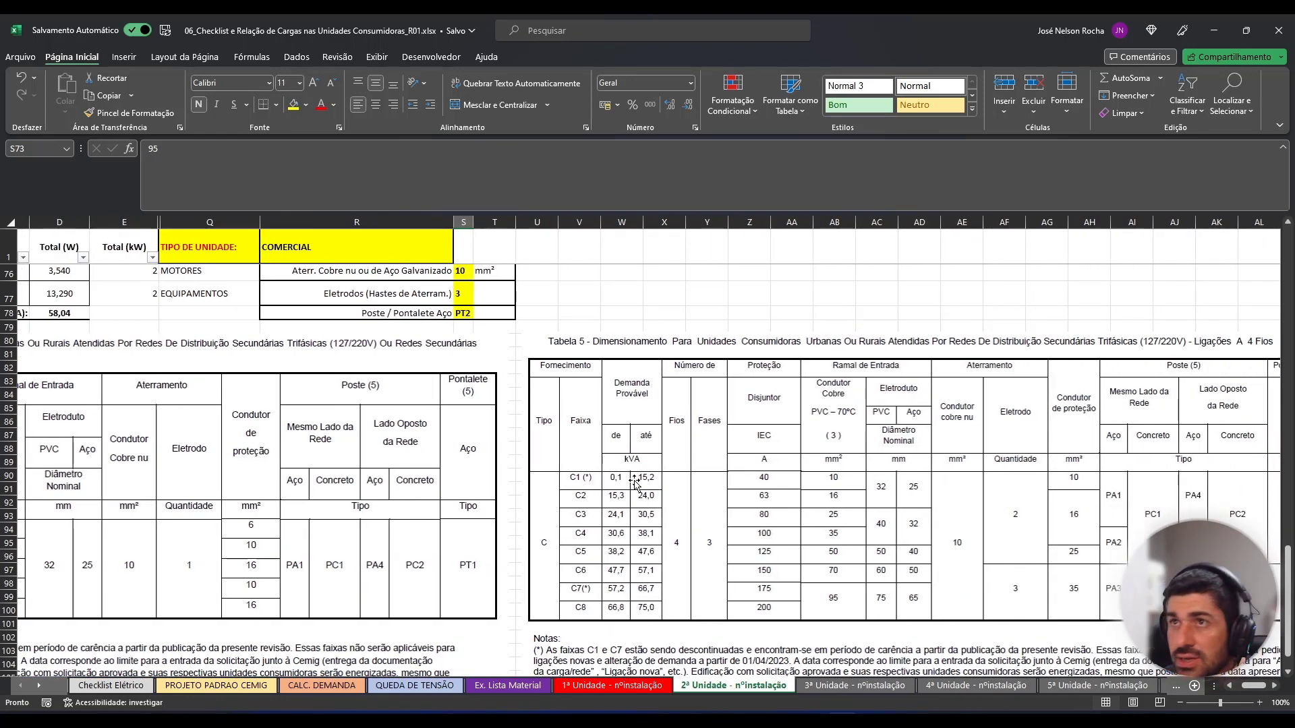
pyautogui.scroll(2, 635, 483)
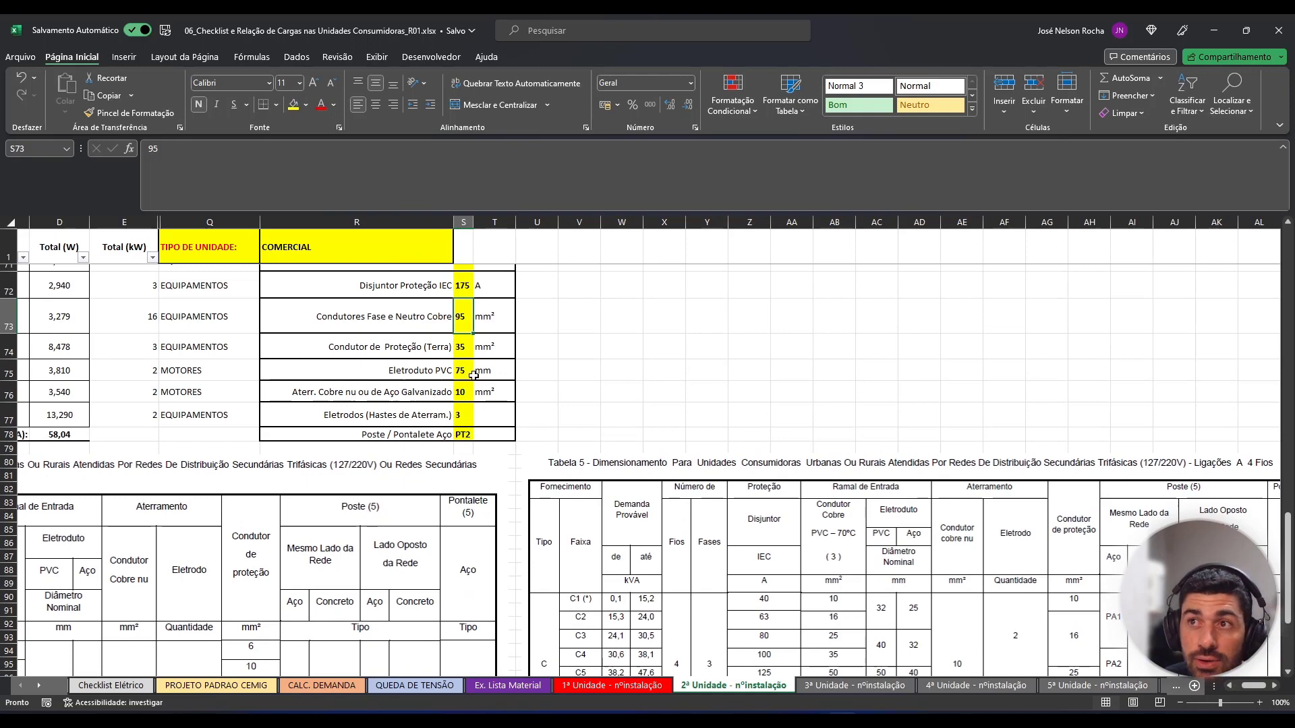
pyautogui.scroll(-2, 474, 375)
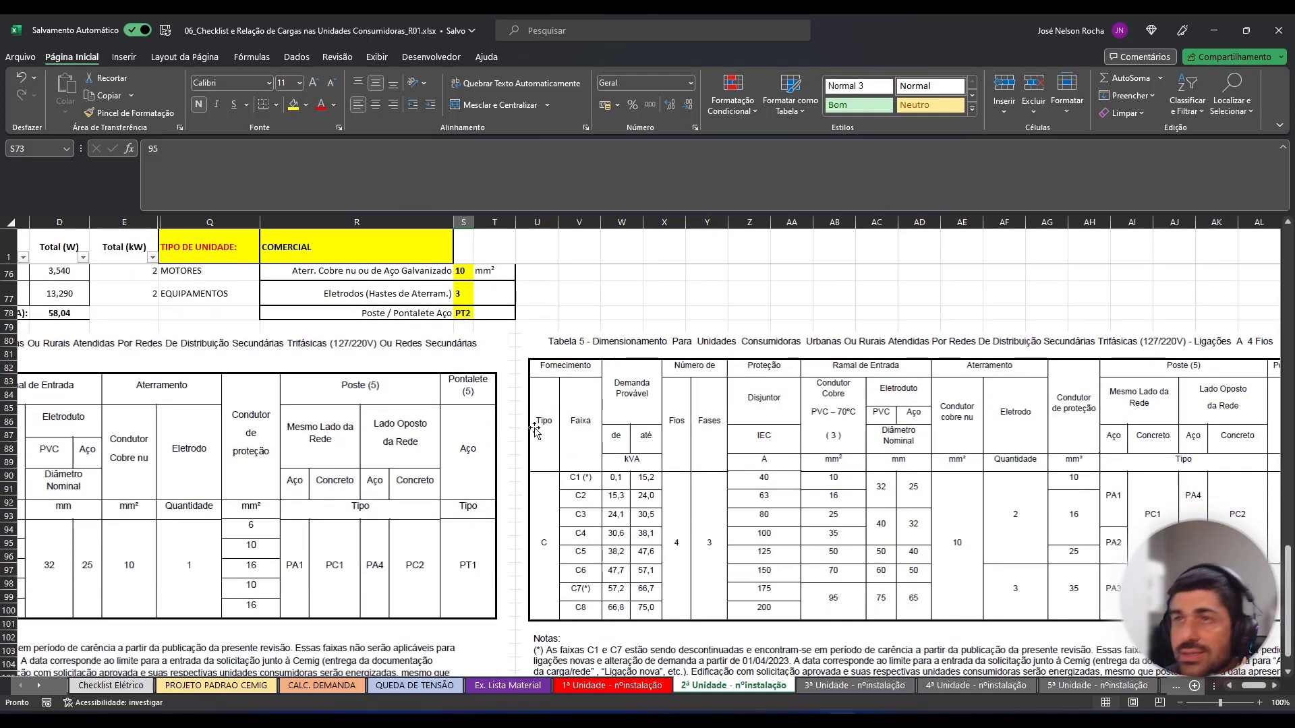
# Compare the second unit's earthing conductor, Eletrodos and Poste / Pontalete entries with Tabela 5, and review the whole Dimensionamento da Unidade Consumidora table.
pyautogui.scroll(1, 536, 432)
pyautogui.click(464, 352)
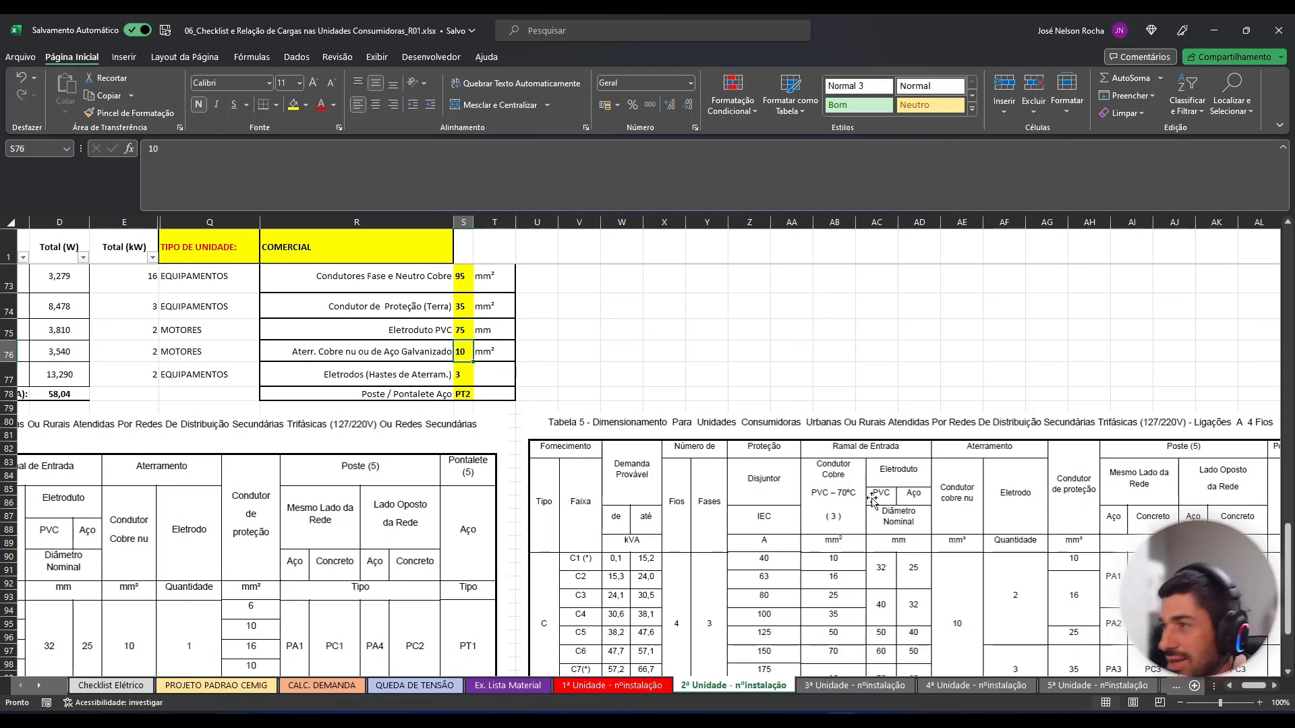
pyautogui.scroll(-1, 872, 499)
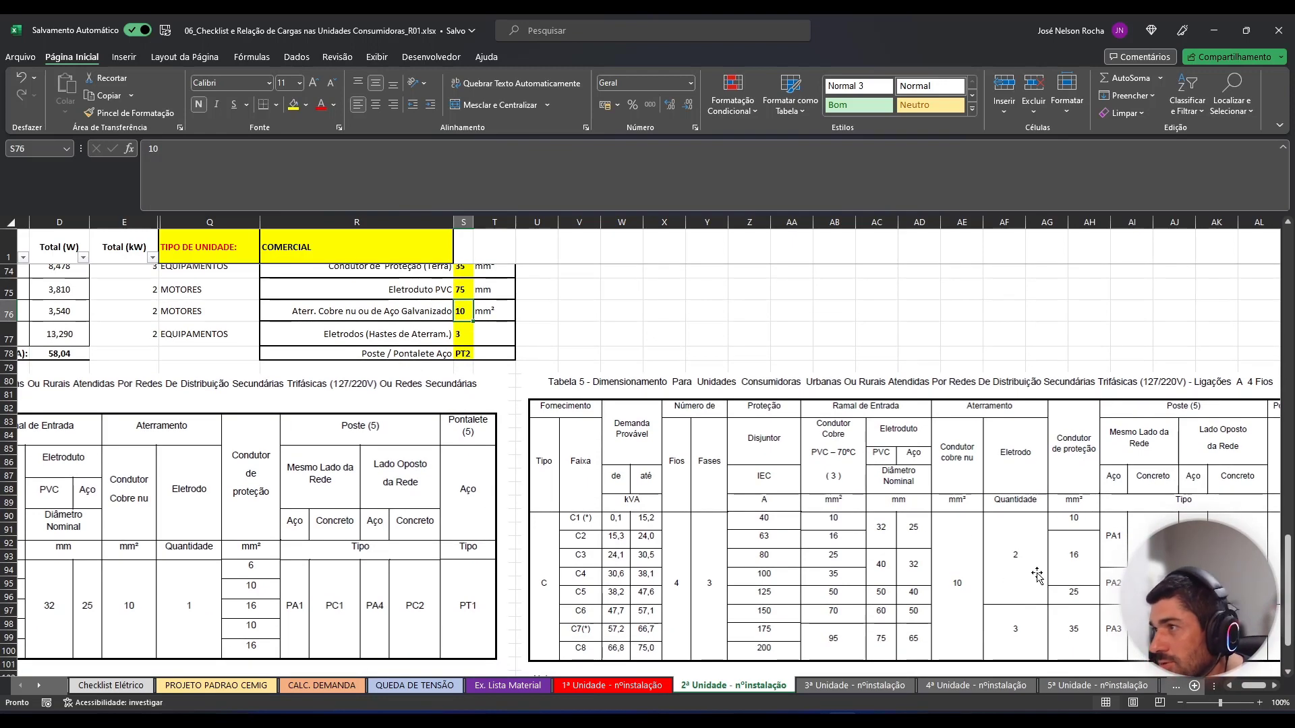
pyautogui.click(461, 334)
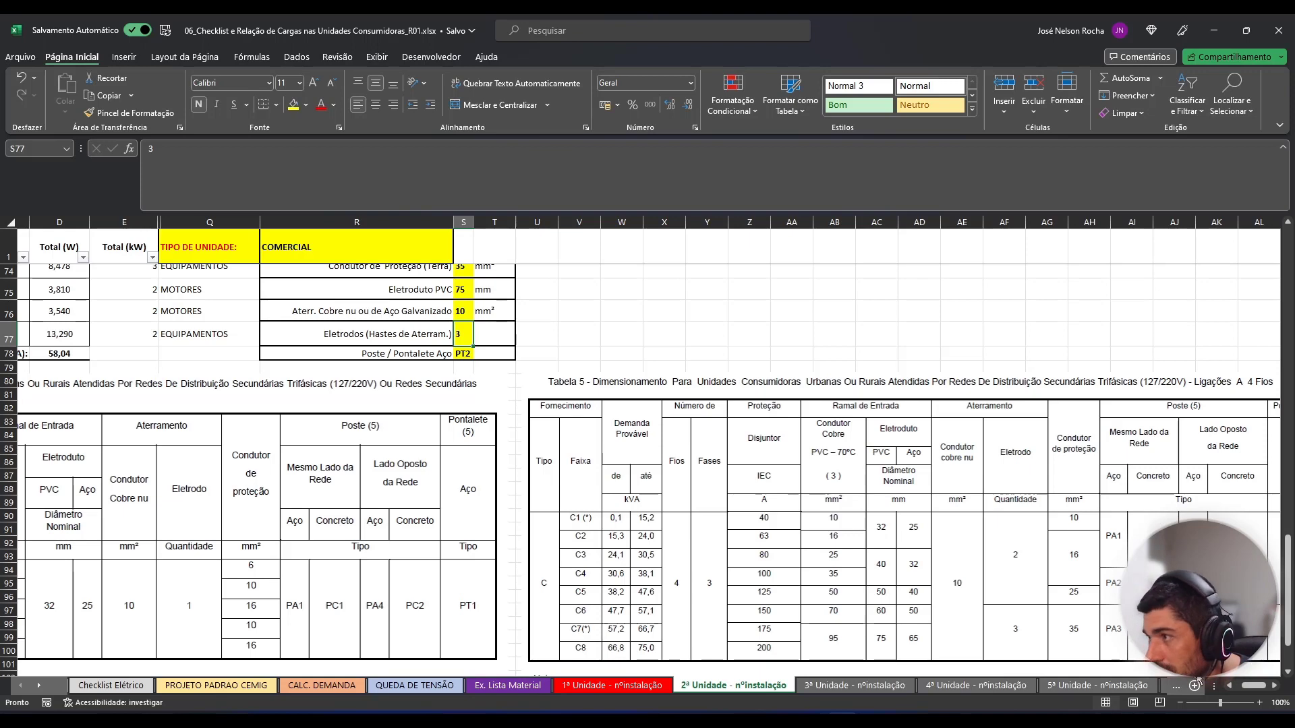
pyautogui.hscroll(2, 1253, 685)
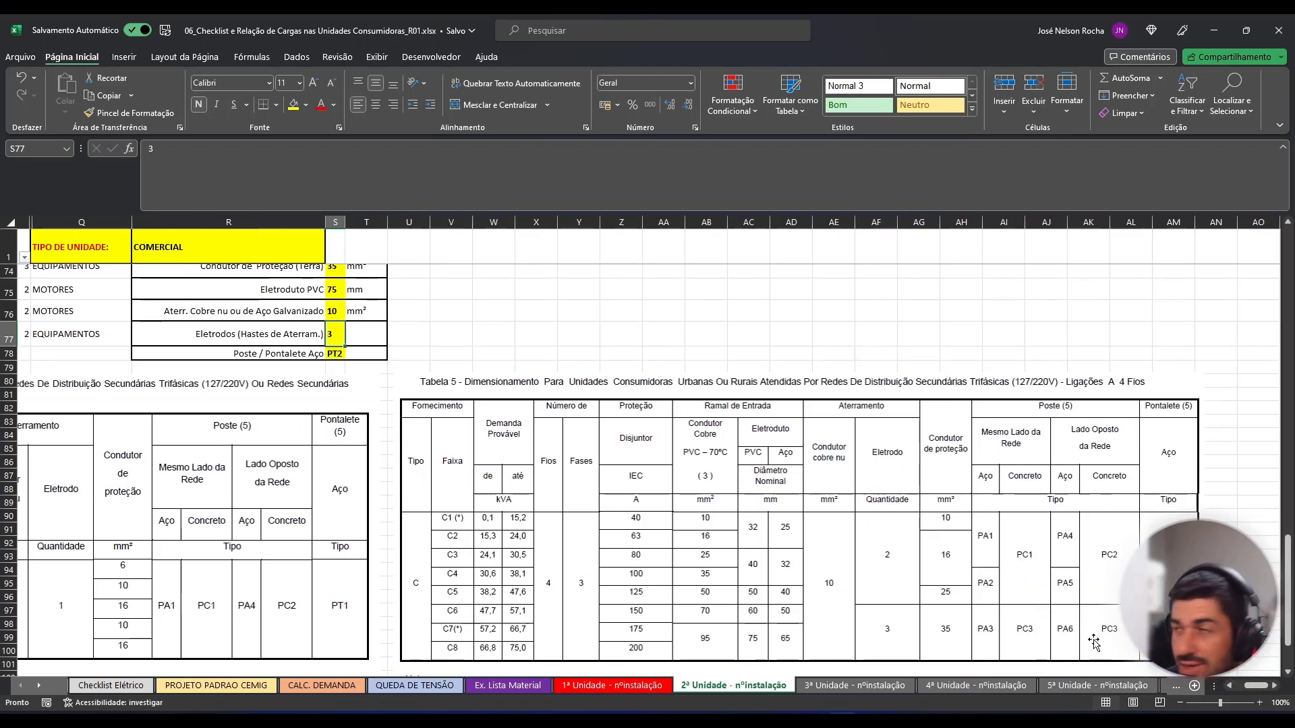
pyautogui.hscroll(-2, 1249, 686)
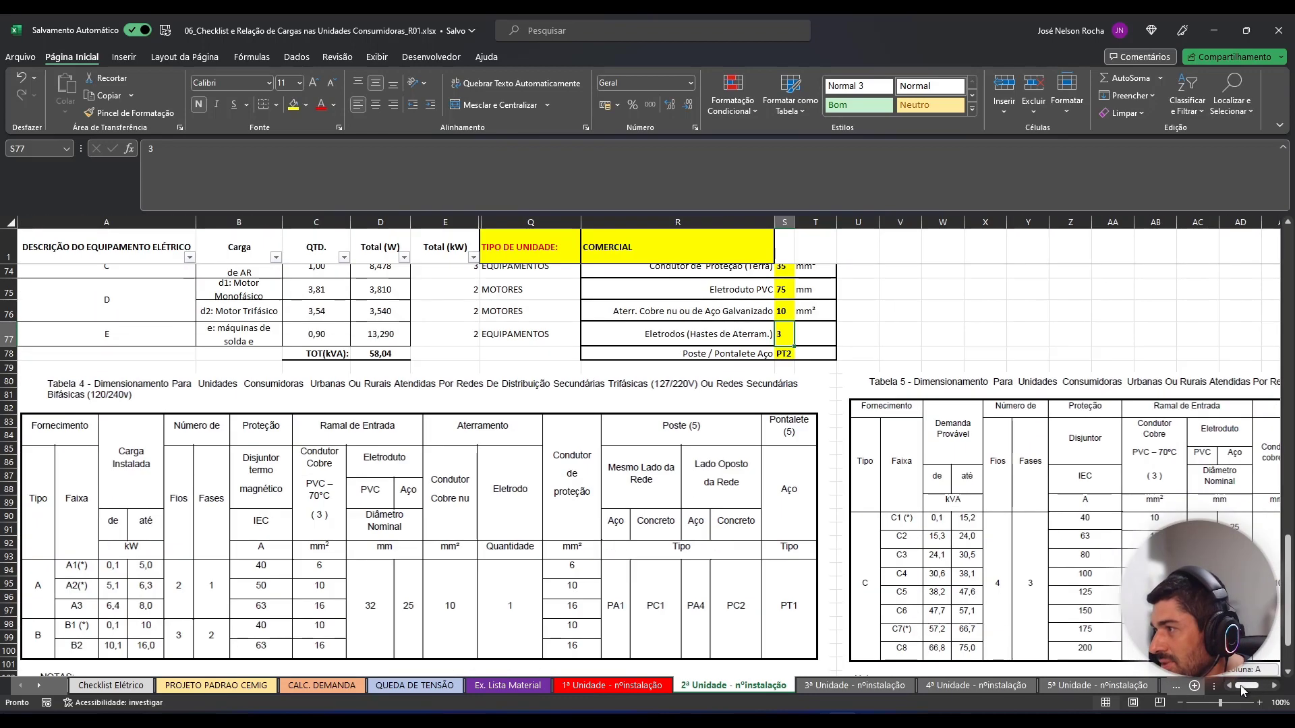
pyautogui.scroll(3, 677, 456)
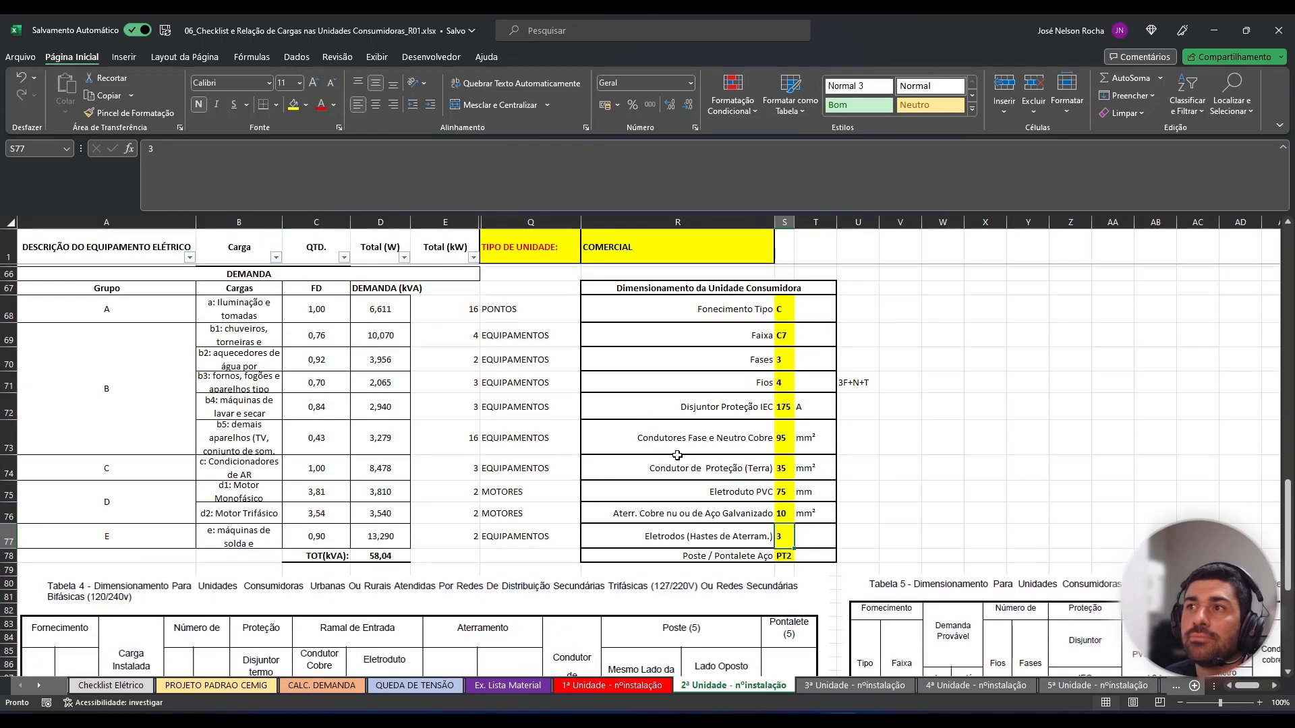
pyautogui.moveTo(747, 289); pyautogui.dragTo(737, 557)
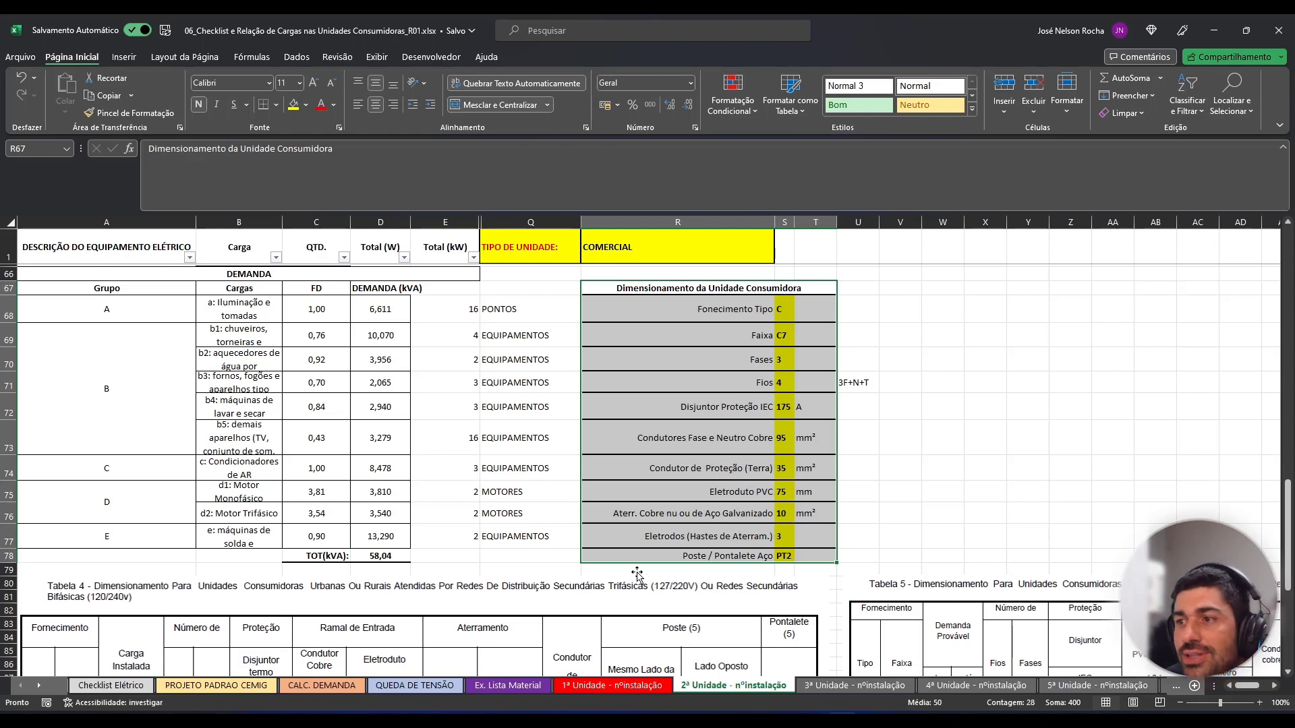
# Look through the 3ª to 7ª Unidade sheets, comparing their loads and unit data, and view the Tipo de Unidade options on the 7ª sheet.
pyautogui.click(834, 687)
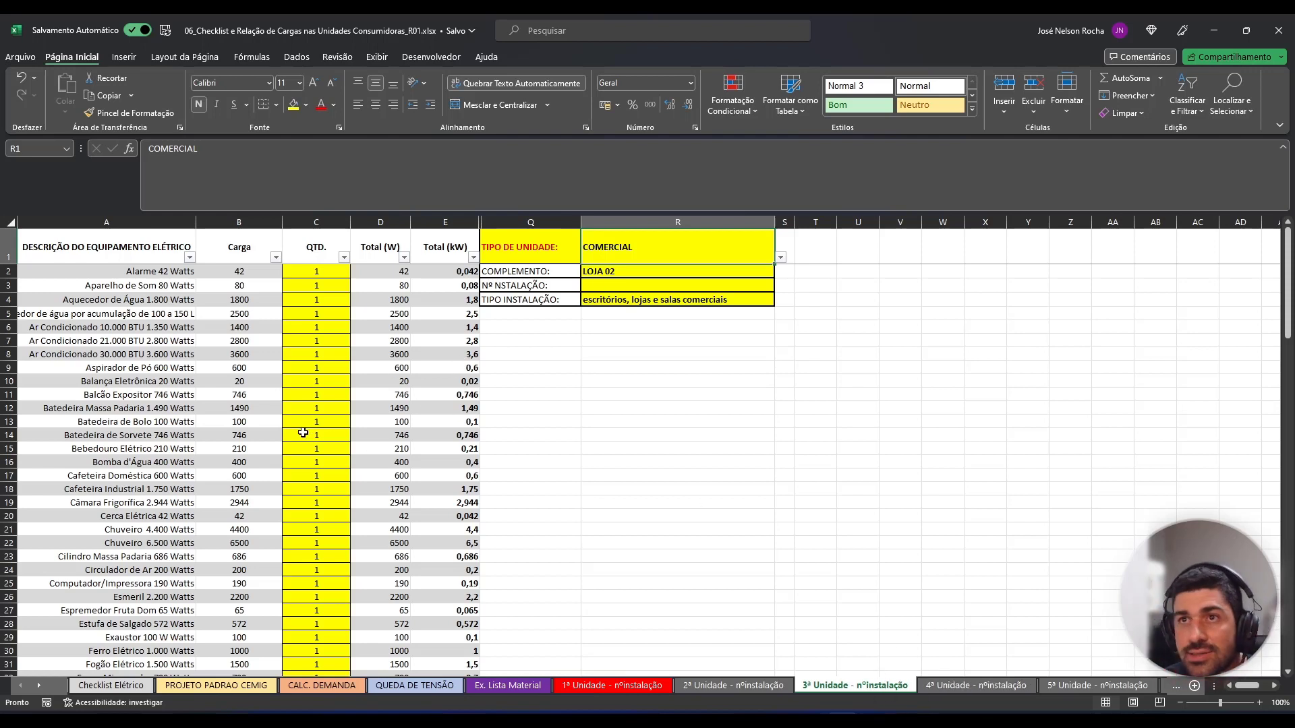
pyautogui.click(953, 685)
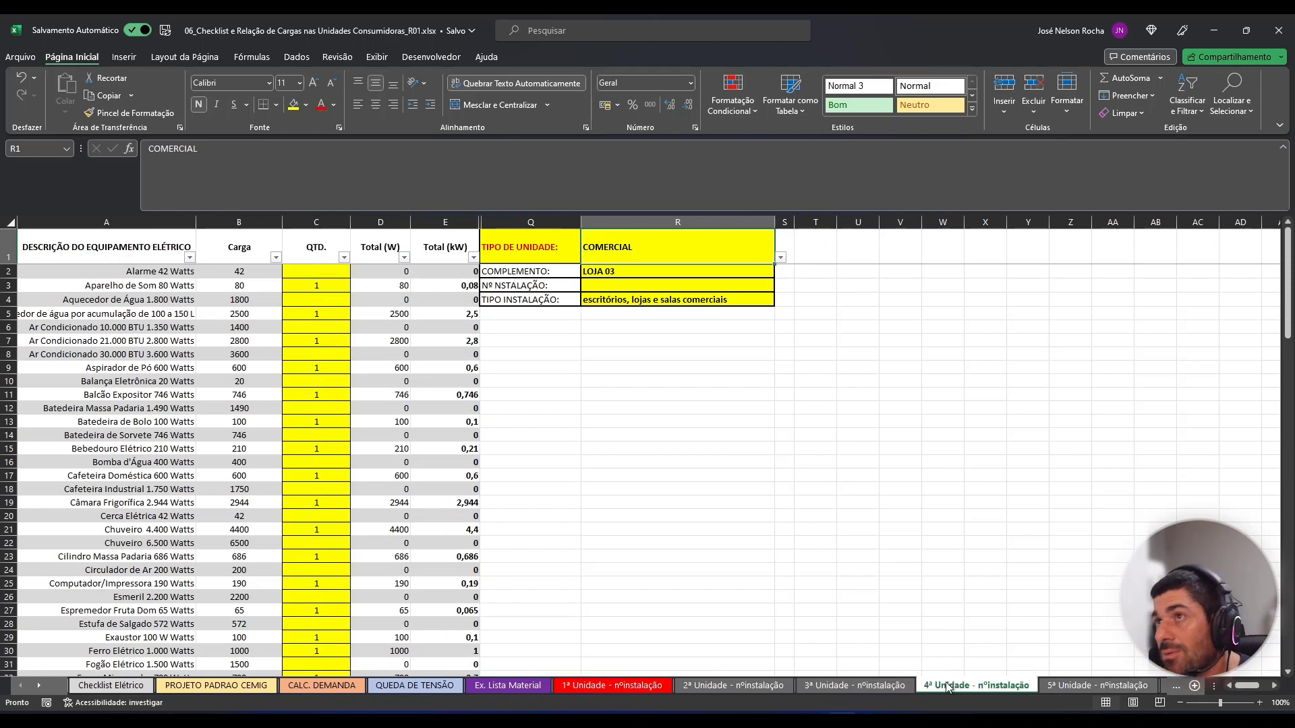
pyautogui.click(1083, 690)
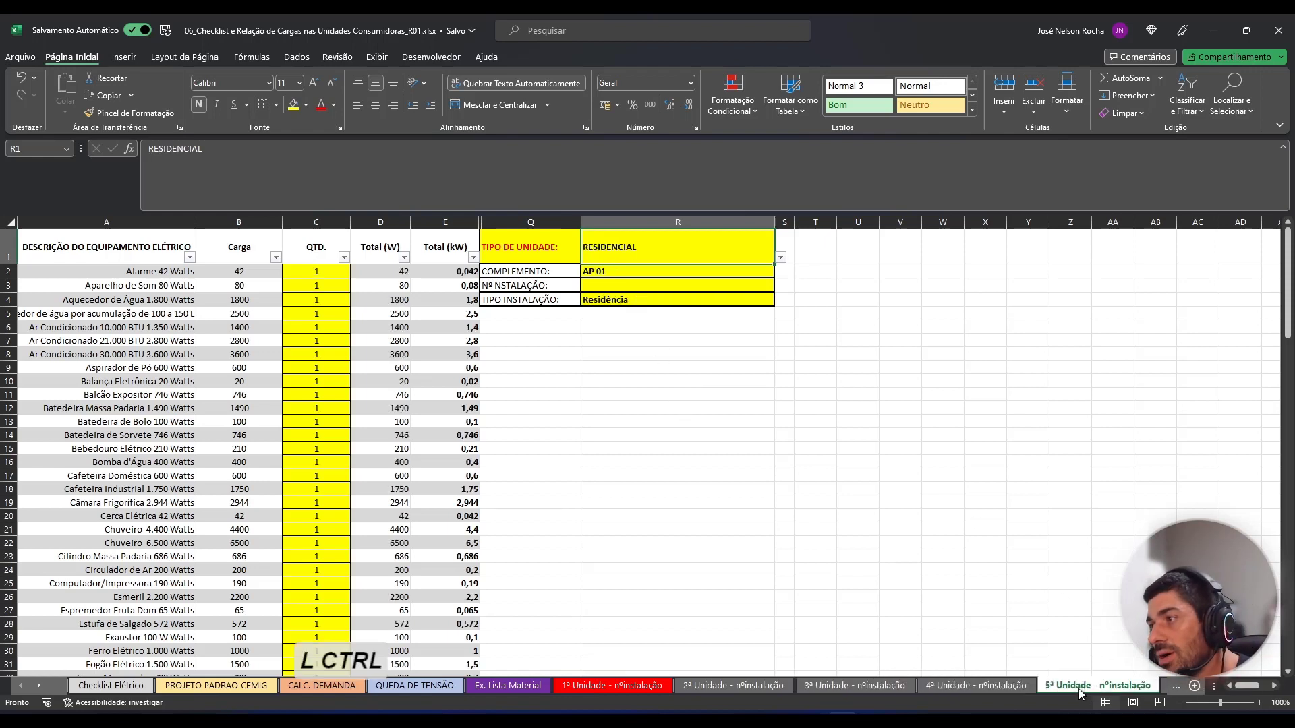
pyautogui.click(1171, 689)
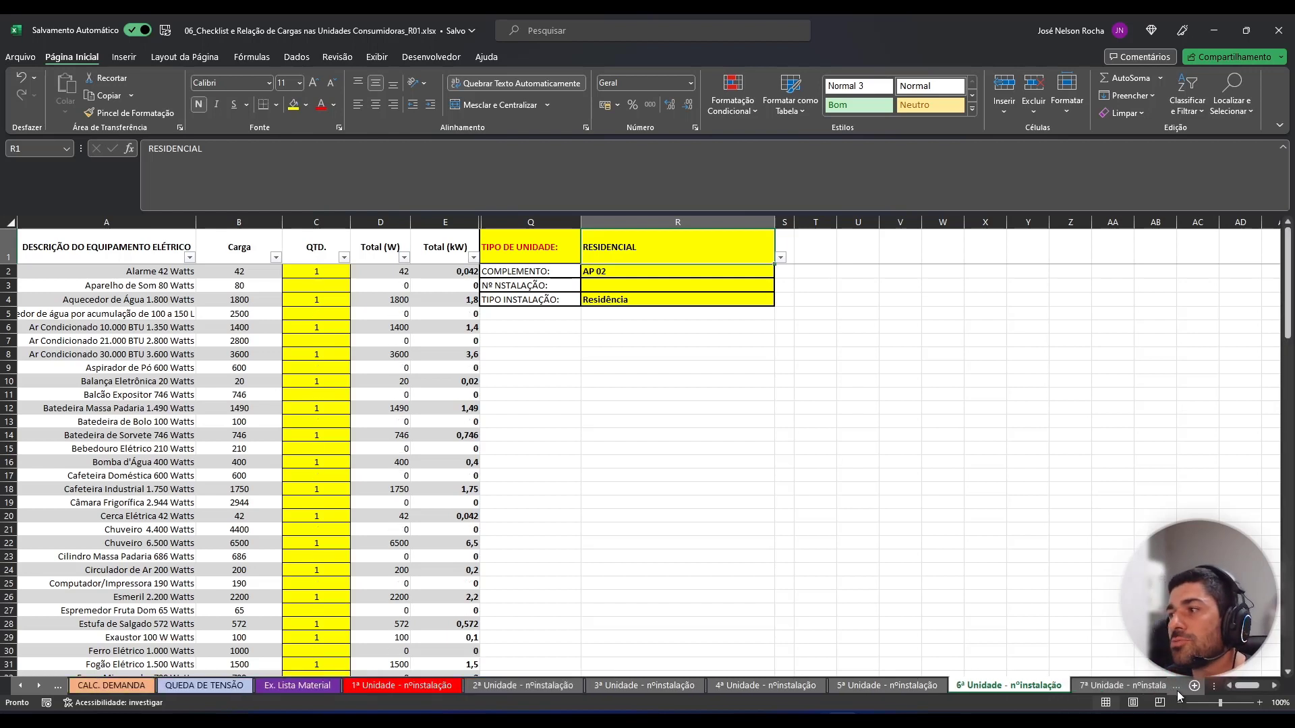
pyautogui.click(1176, 691)
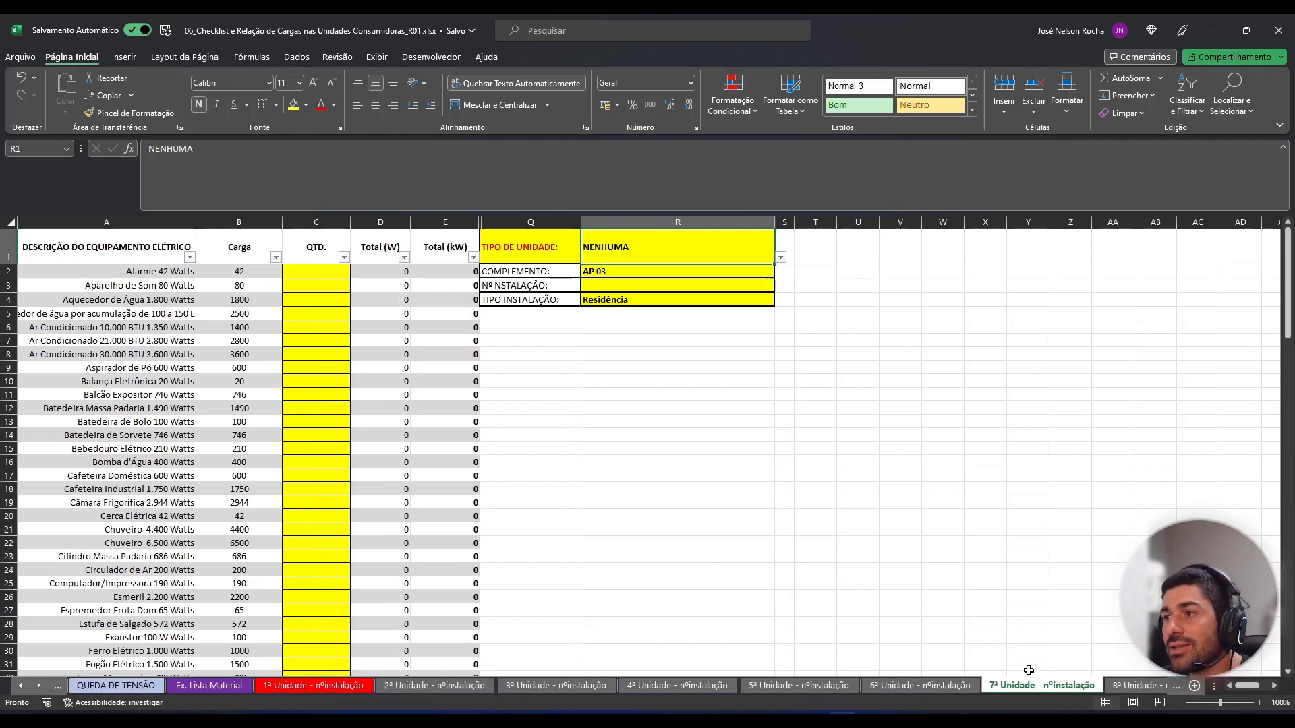
pyautogui.click(932, 685)
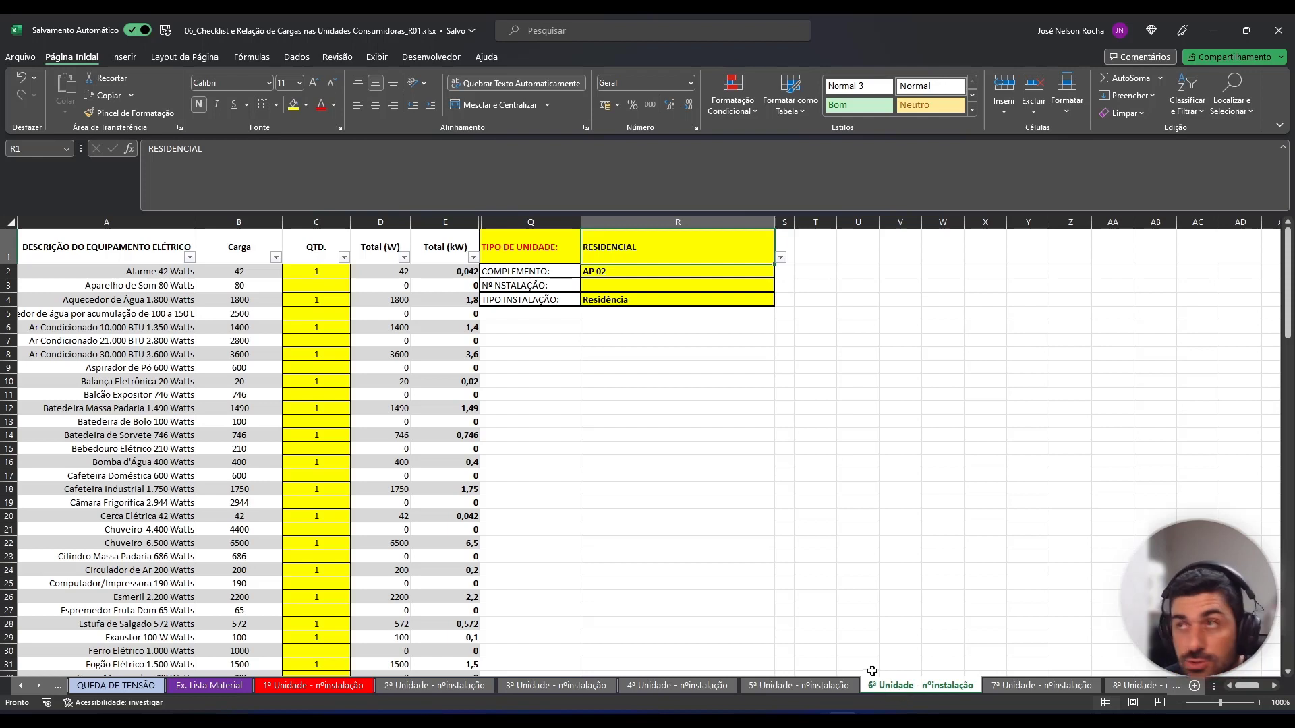
pyautogui.click(1019, 688)
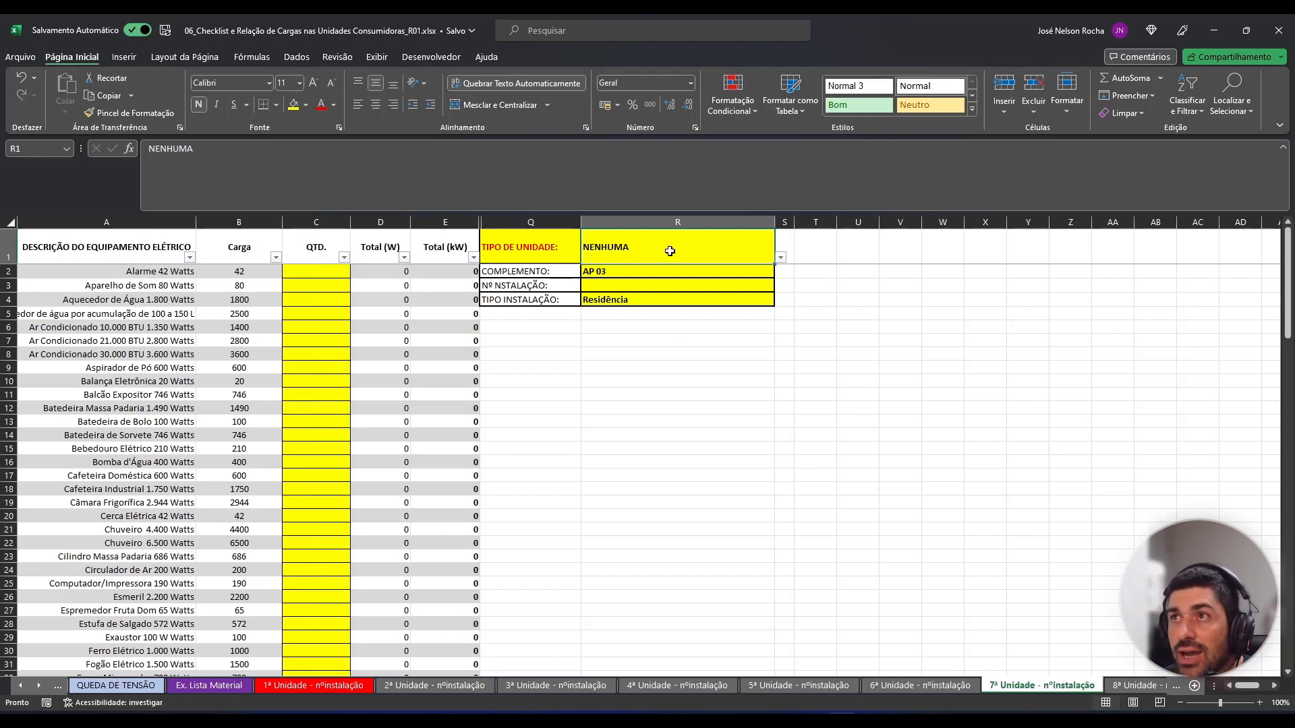
pyautogui.click(781, 257)
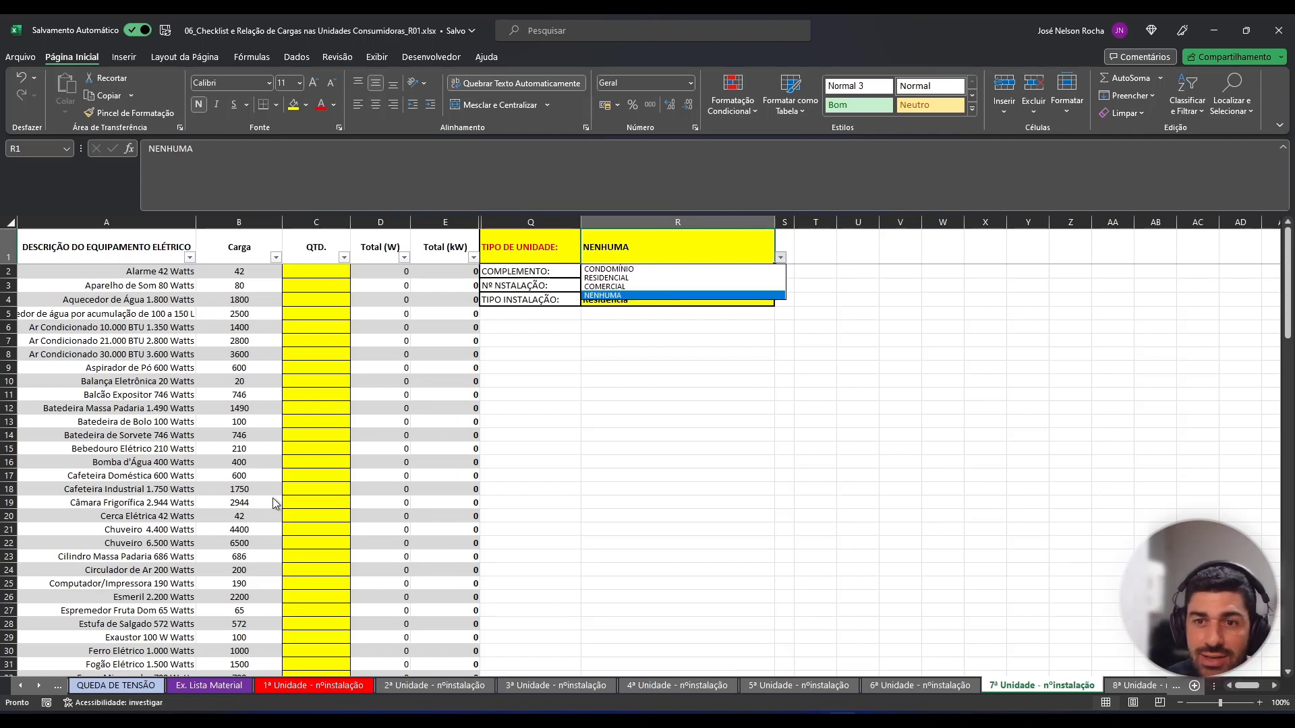
# Return to the PROJETO PADRAO CEMIG sheet and inspect the Localização formula of the seventh unit.
pyautogui.click(23, 687)
pyautogui.click(24, 686)
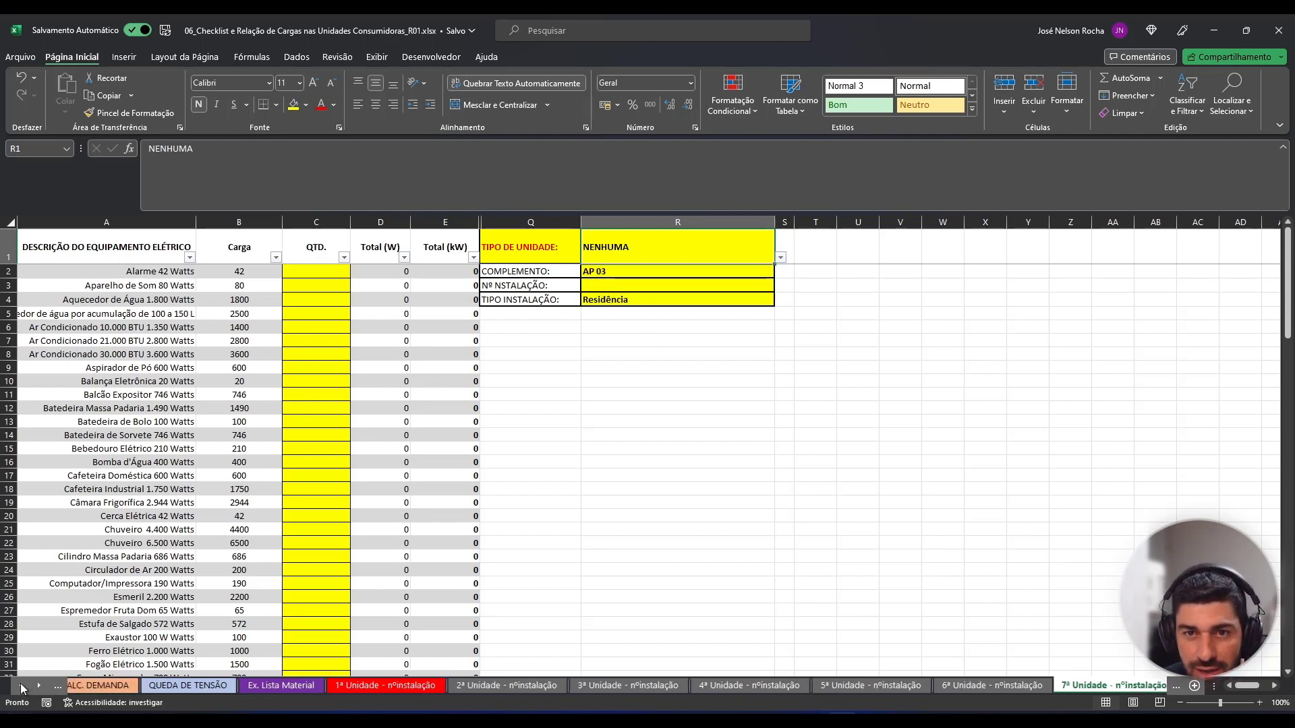
pyautogui.click(24, 687)
pyautogui.click(23, 687)
pyautogui.click(195, 688)
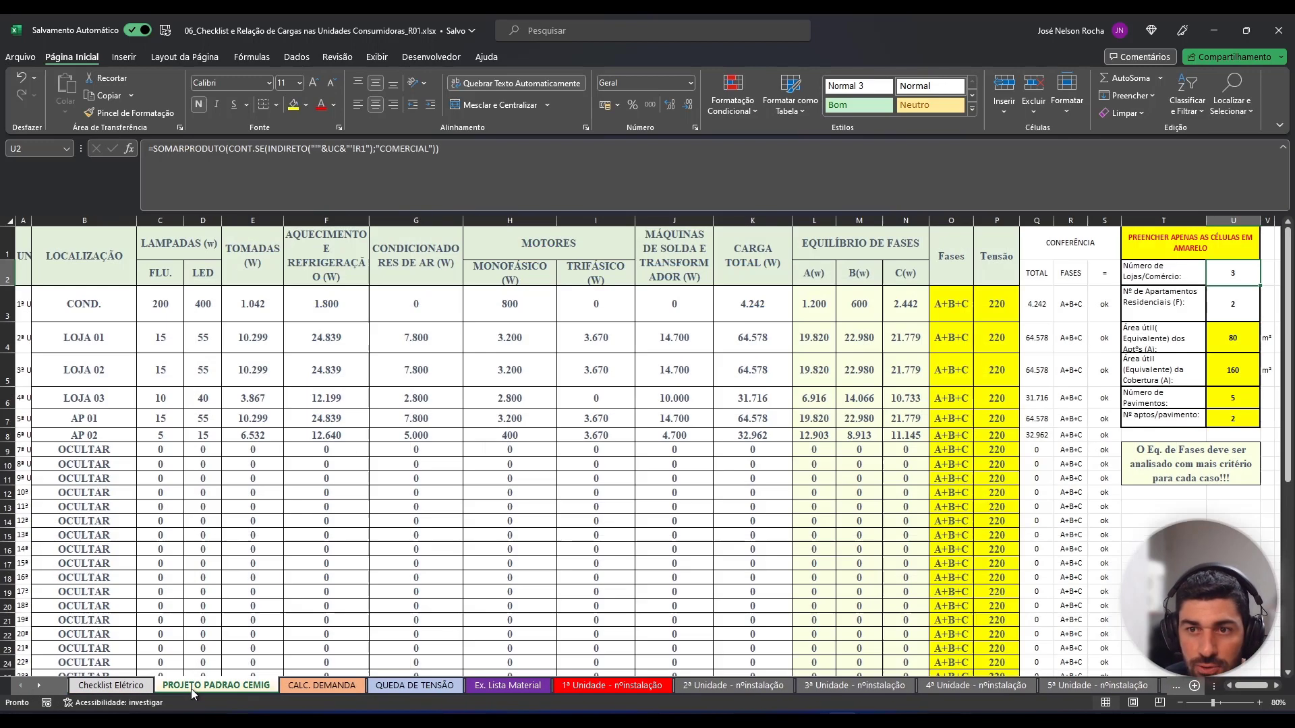
pyautogui.click(78, 453)
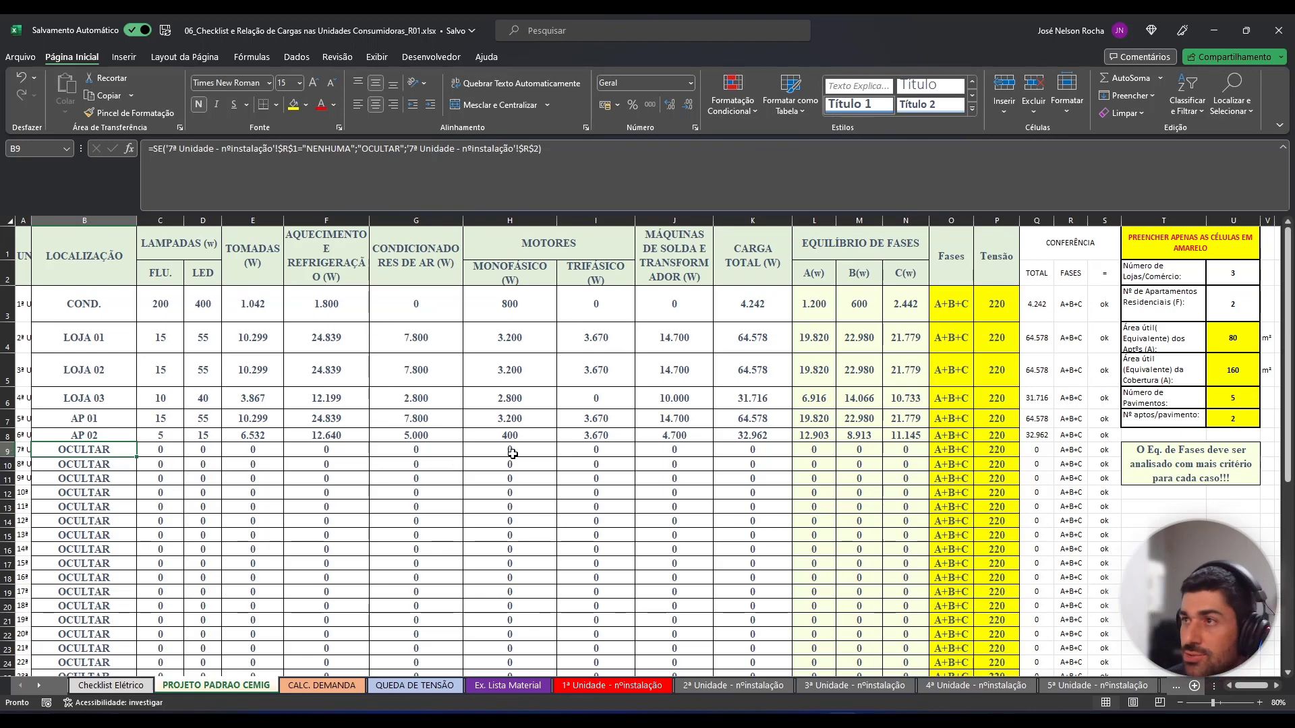
# Hide rows 9 to 32, the unused units marked OCULTAR, in the PROJETO PADRAO CEMIG load table.
pyautogui.scroll(-1, 172, 480)
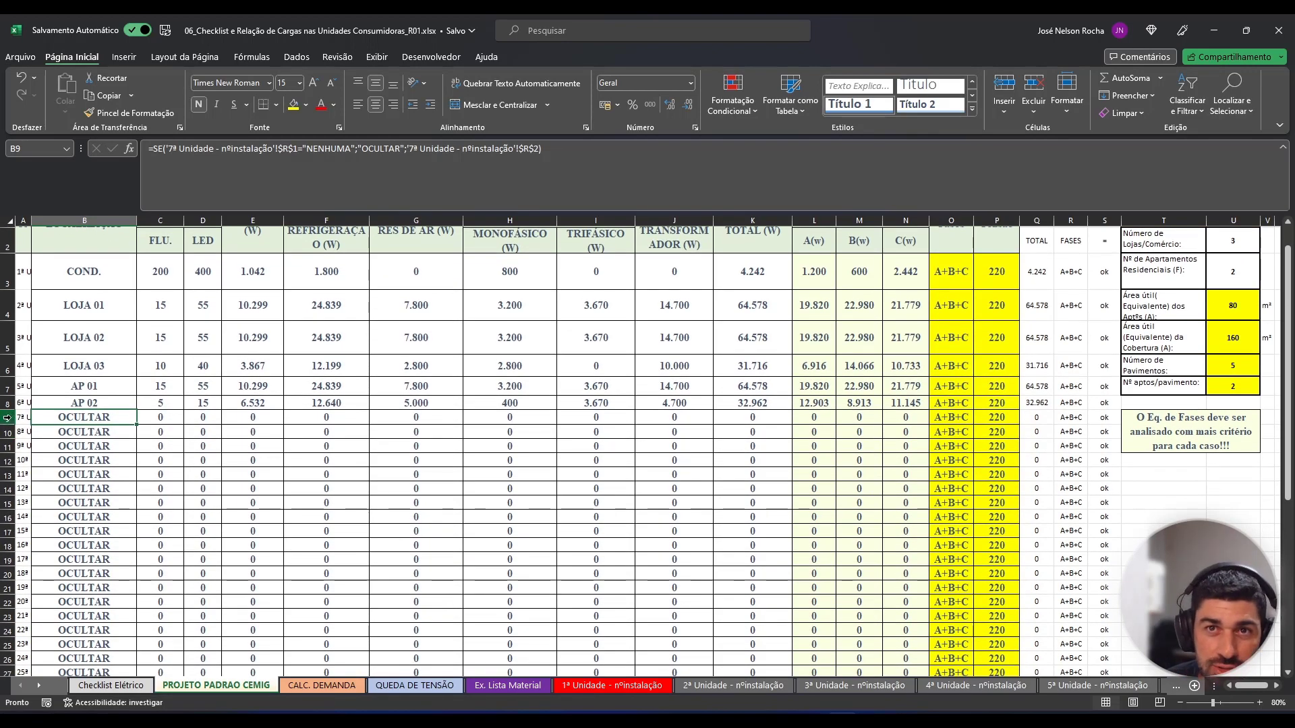
pyautogui.moveTo(8, 418); pyautogui.dragTo(17, 615)
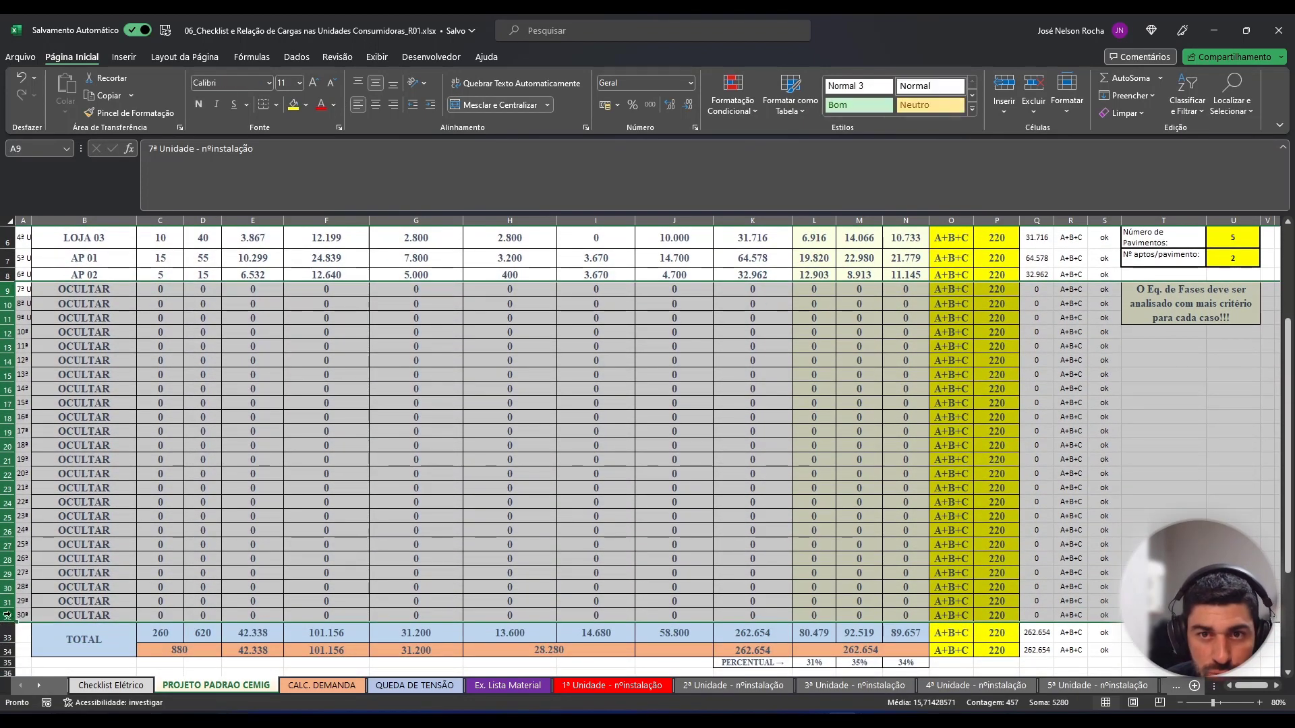
pyautogui.rightClick(17, 614)
pyautogui.click(75, 566)
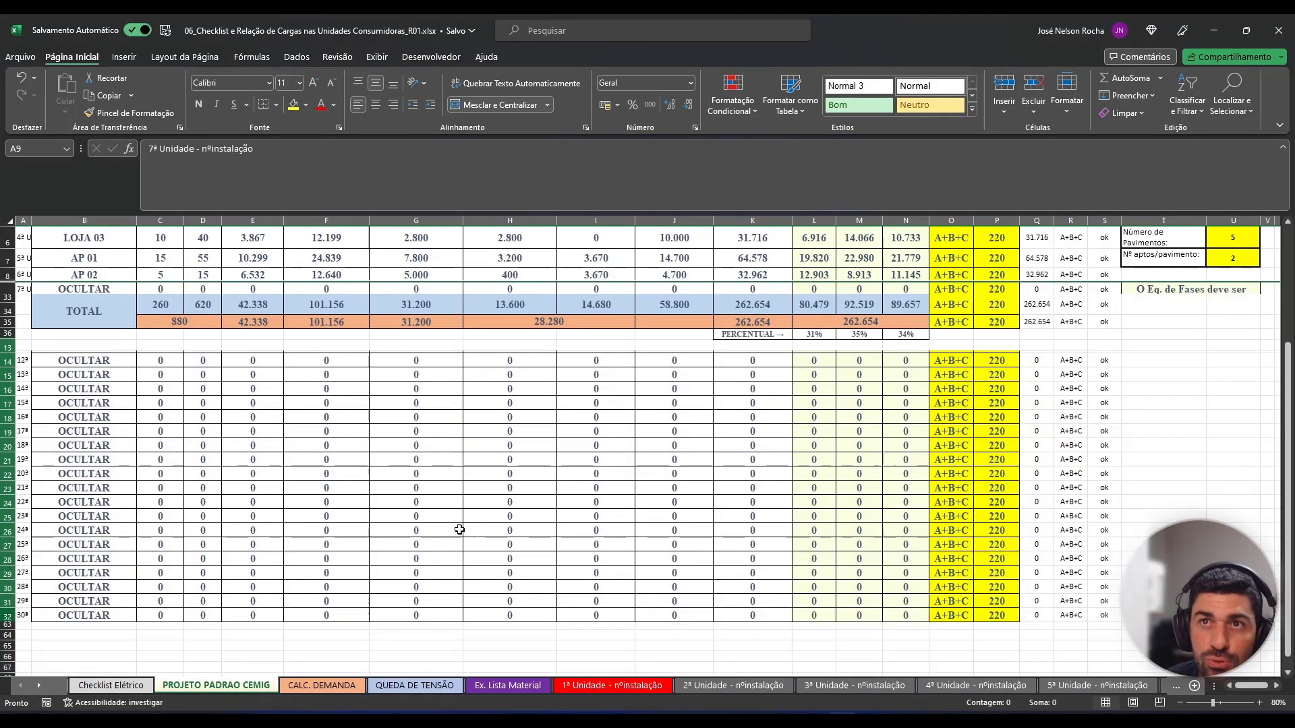
pyautogui.scroll(2, 432, 526)
pyautogui.click(545, 572)
pyautogui.scroll(1, 545, 572)
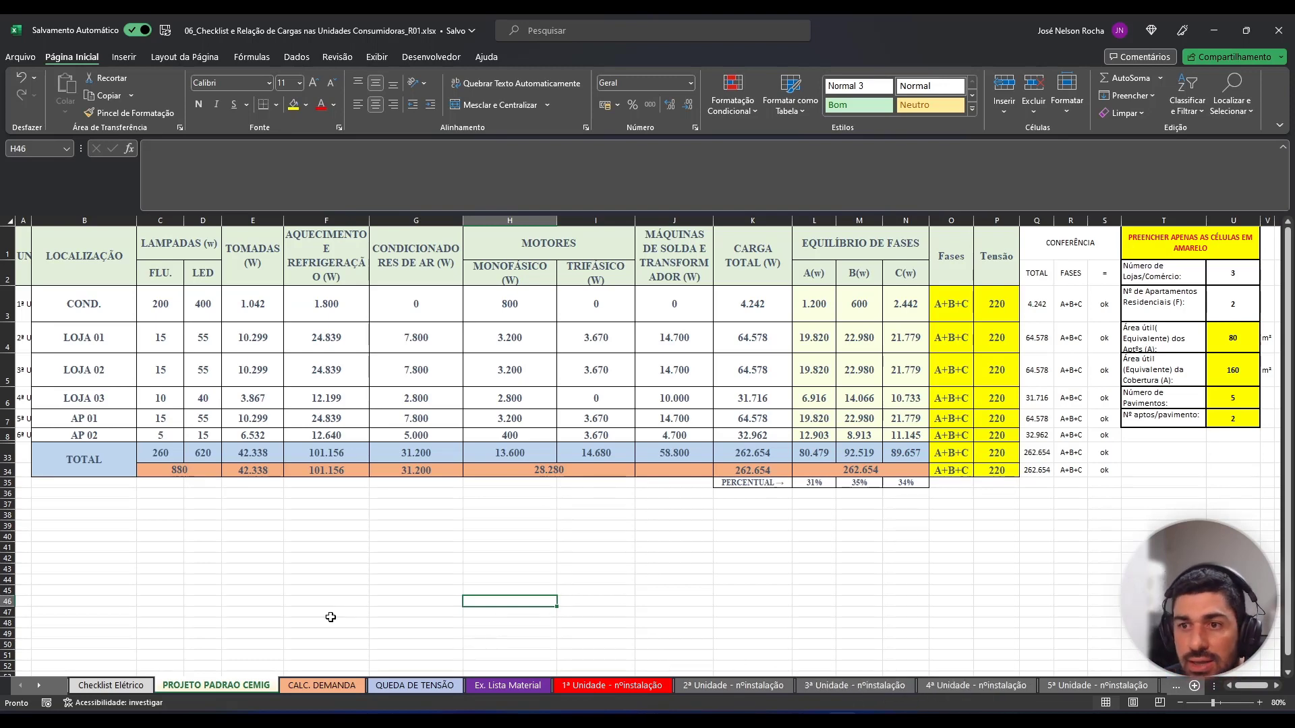
# On the CALC. DEMANDA sheet, examine which tables give the Residencial and Não residencial demand factors for Iluminação e tomadas.
pyautogui.click(335, 688)
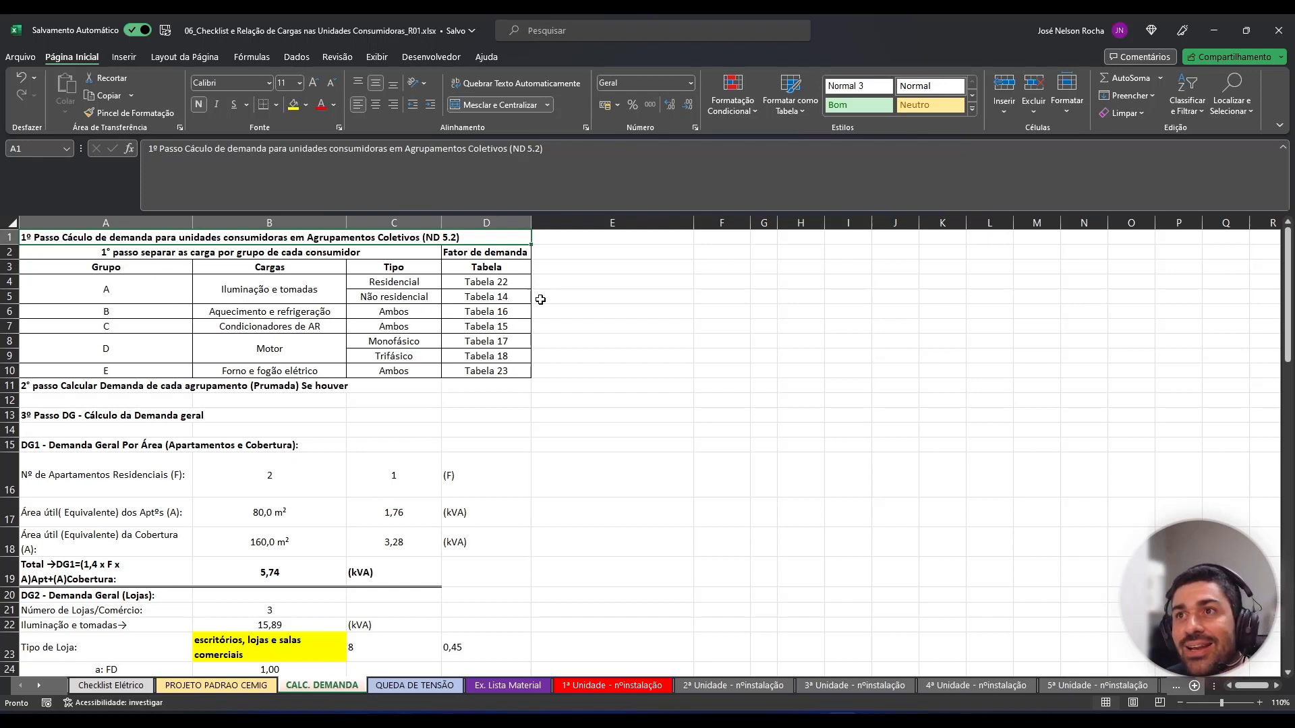
pyautogui.click(510, 283)
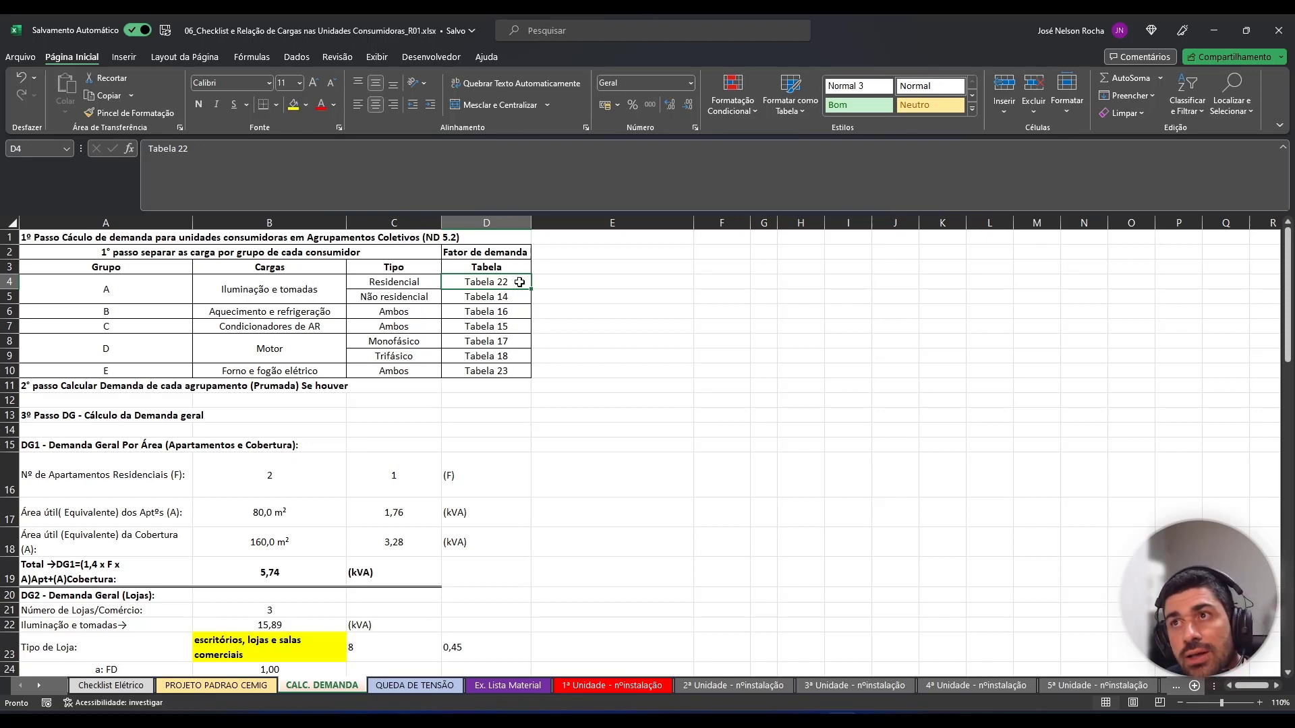
pyautogui.click(419, 299)
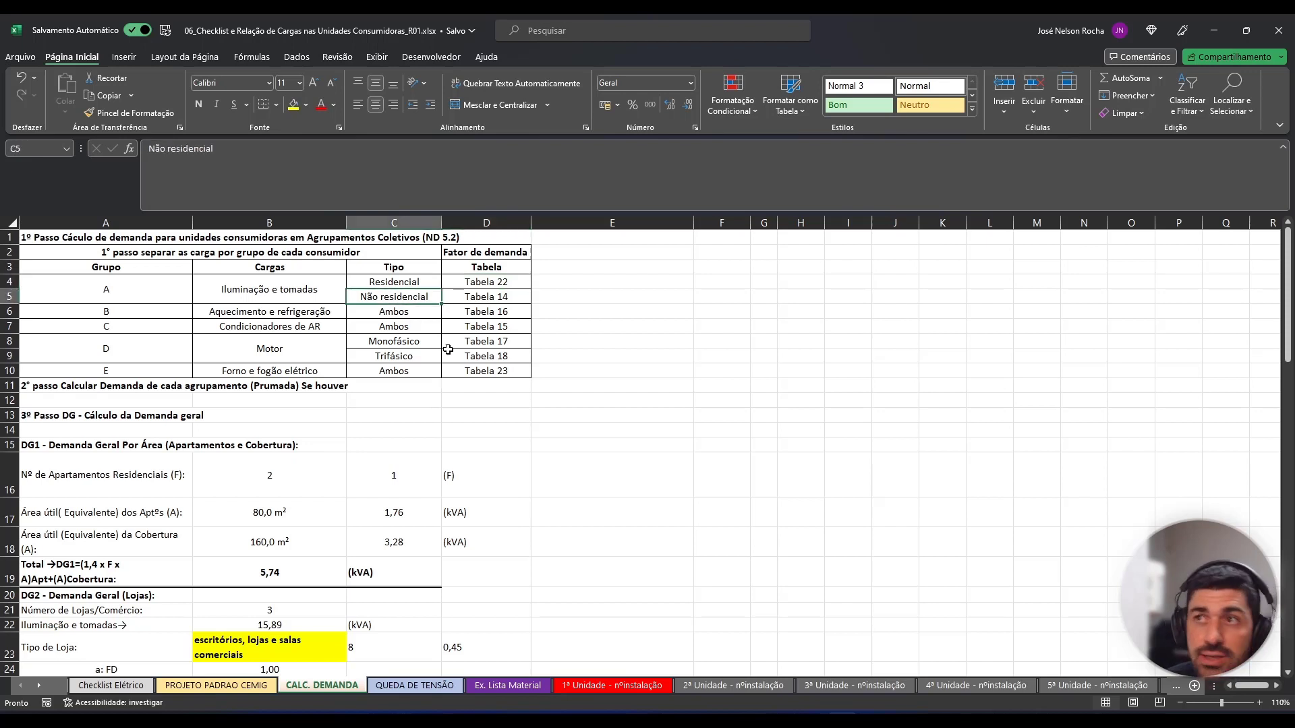
pyautogui.click(498, 301)
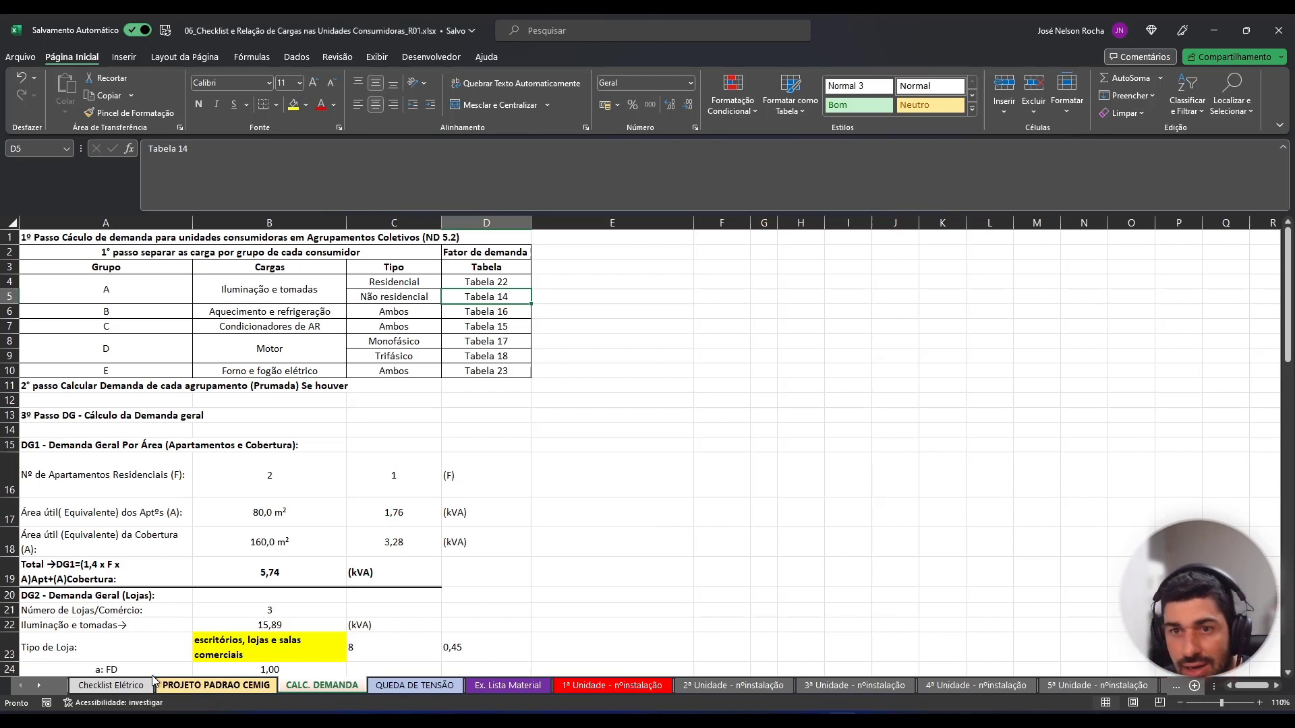
# Open the Tabela 12 ND 5.2 sheet and examine the multiplication factor for one residential apartment.
pyautogui.rightClick(42, 687)
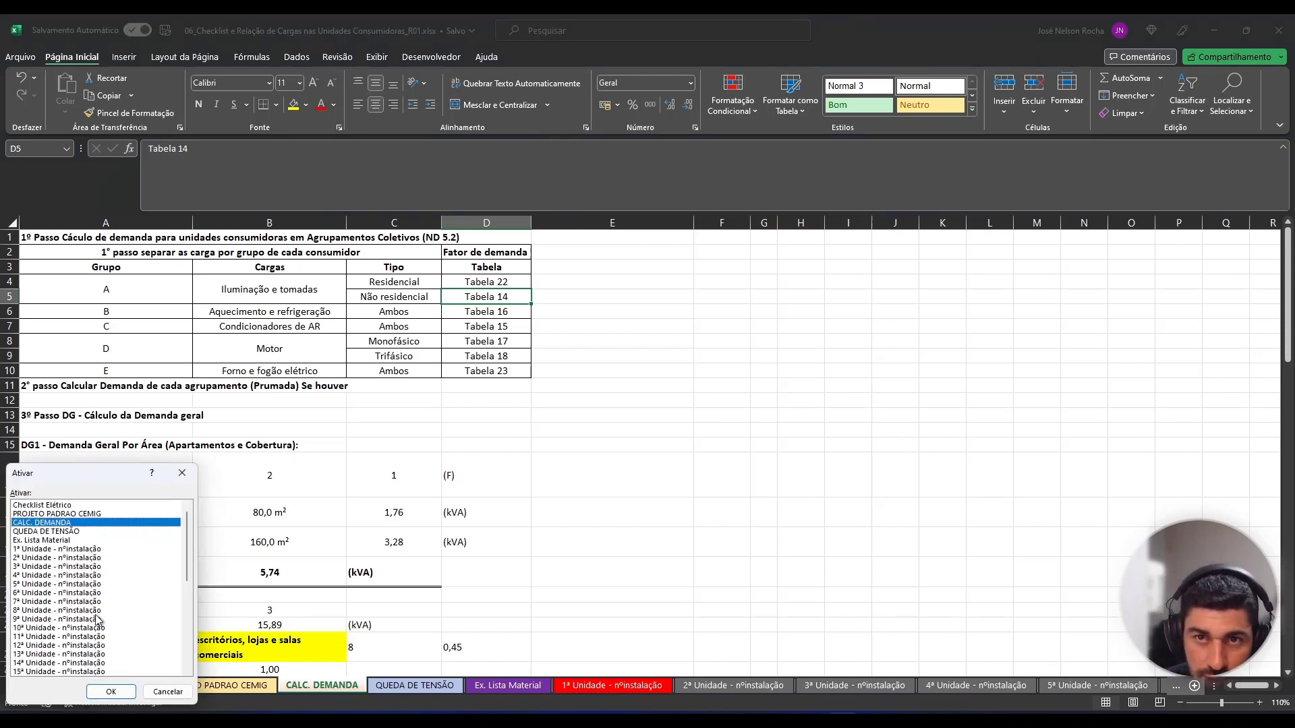
pyautogui.scroll(-8, 112, 588)
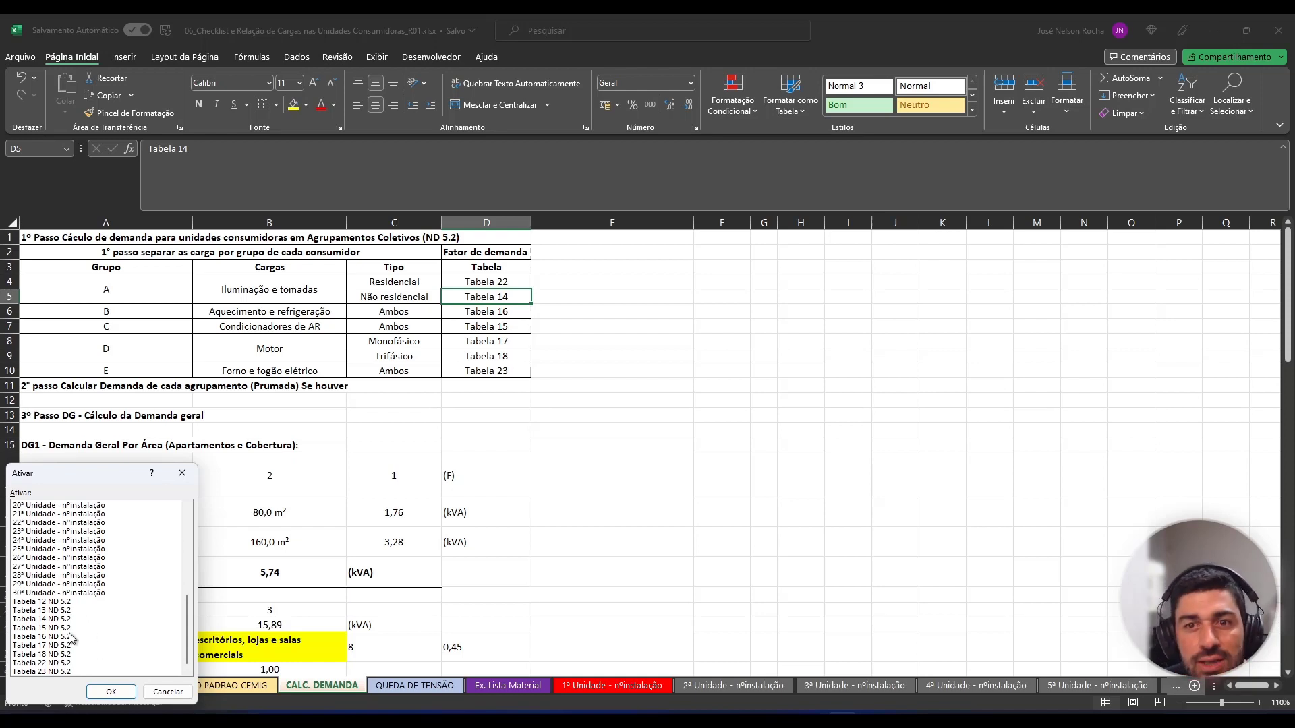
pyautogui.click(62, 602)
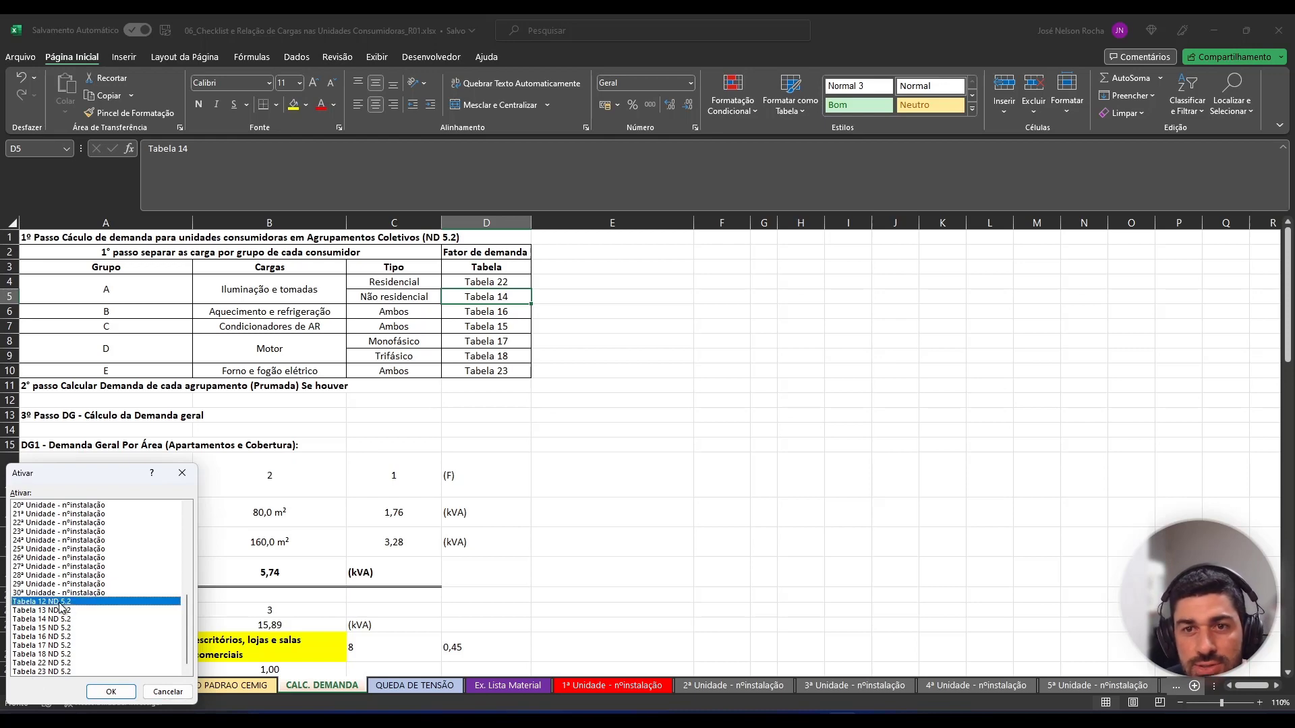
pyautogui.click(111, 693)
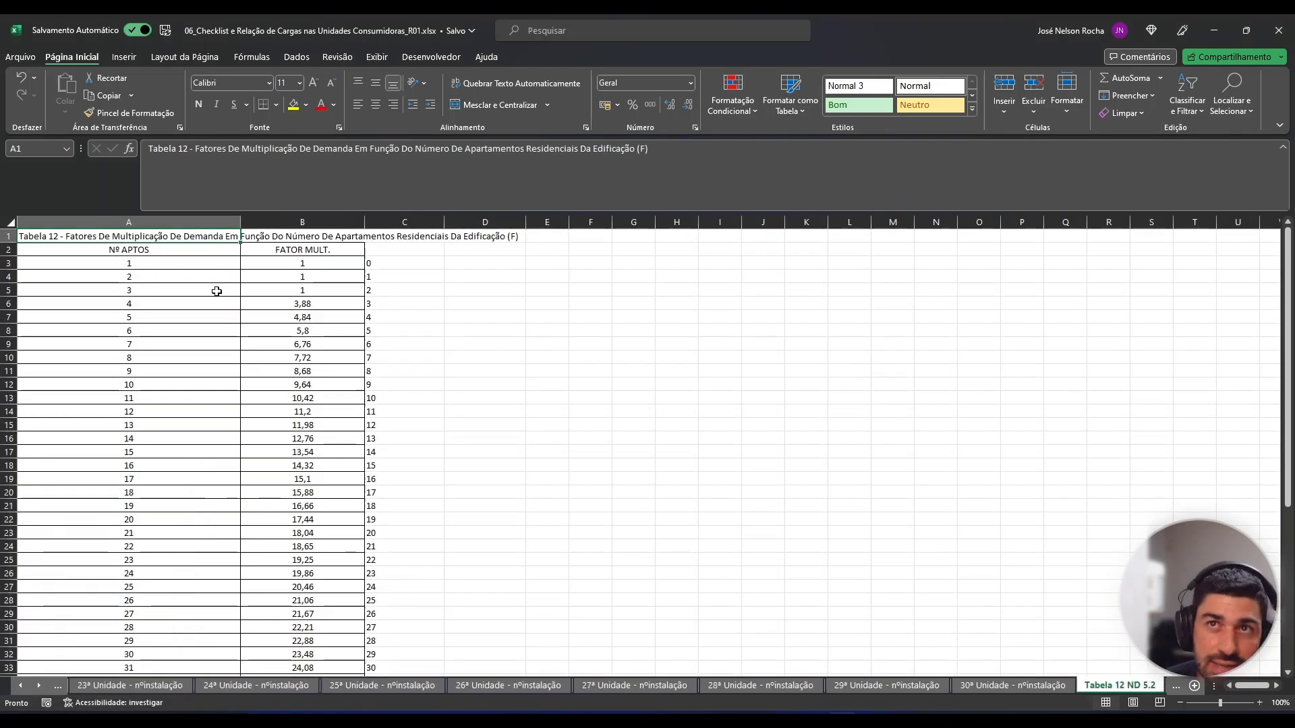
pyautogui.click(191, 266)
pyautogui.click(341, 266)
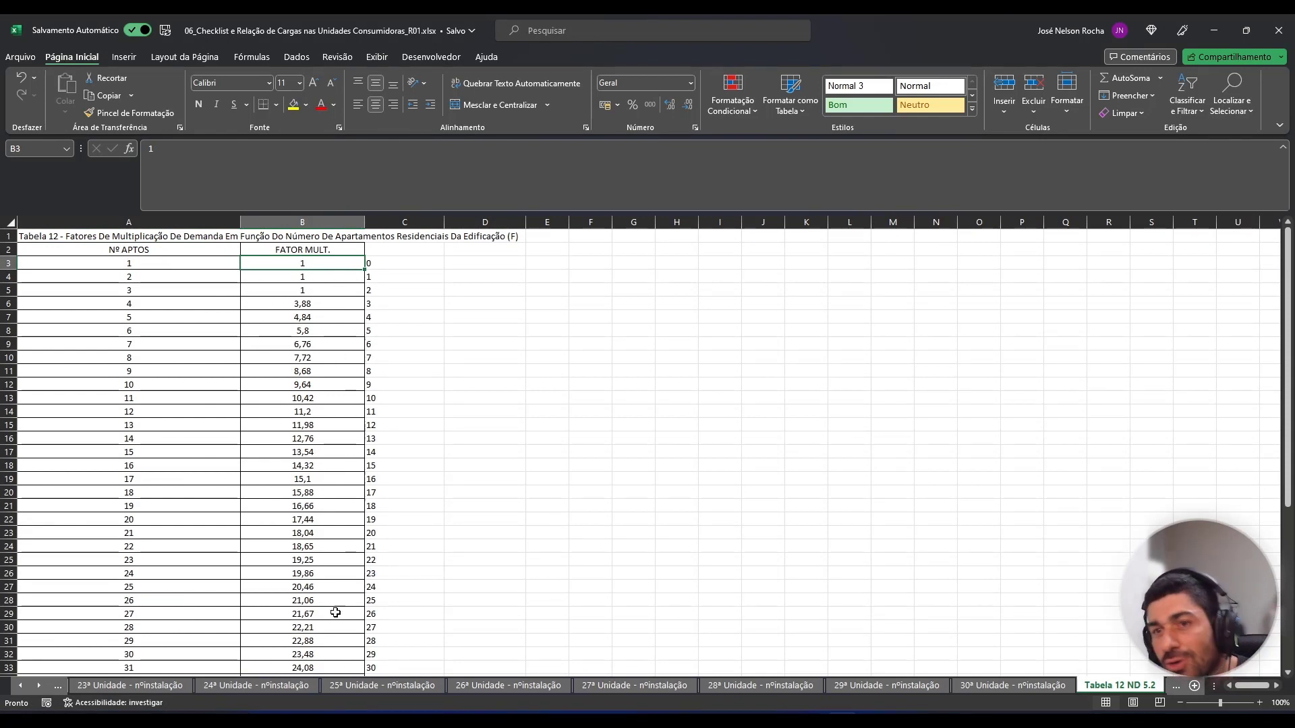
# Return to the CALC. DEMANDA sheet and inspect the formula behind Nº de Apartamentos Residenciais (F).
pyautogui.rightClick(38, 686)
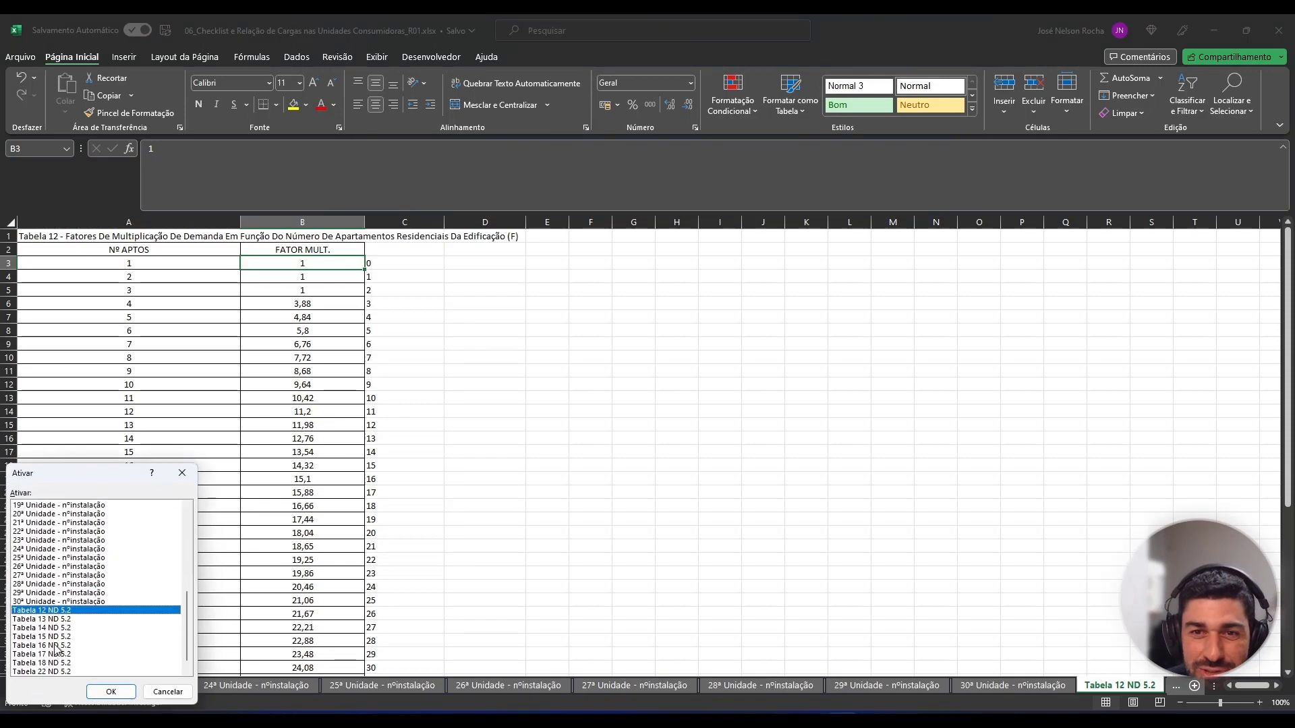
pyautogui.scroll(5, 76, 611)
pyautogui.scroll(2, 75, 608)
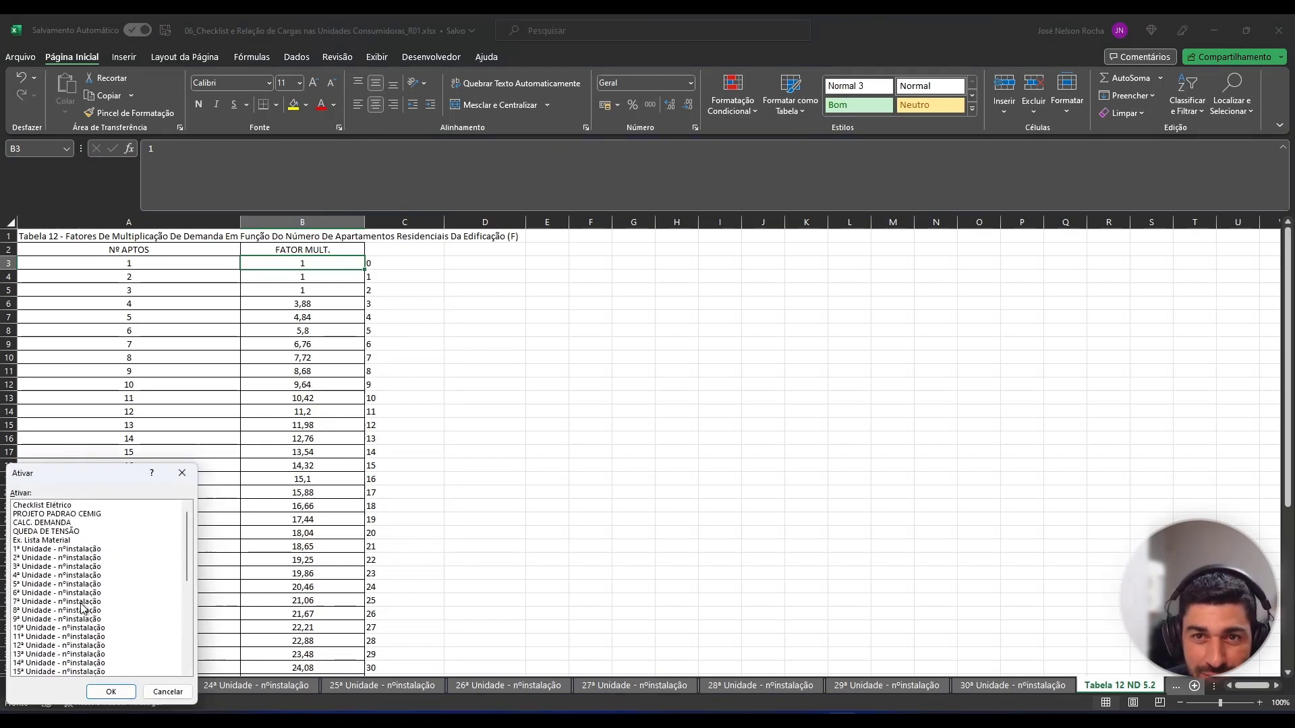
pyautogui.click(61, 525)
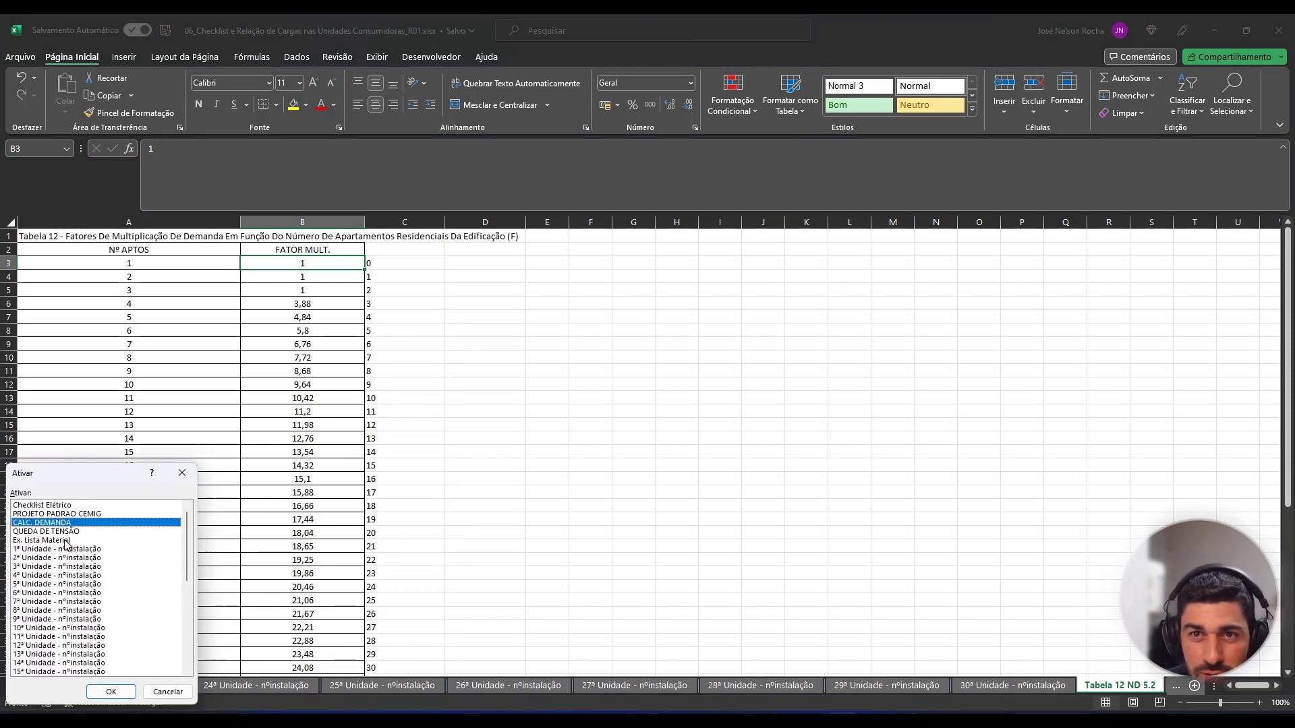
pyautogui.click(112, 692)
pyautogui.click(319, 471)
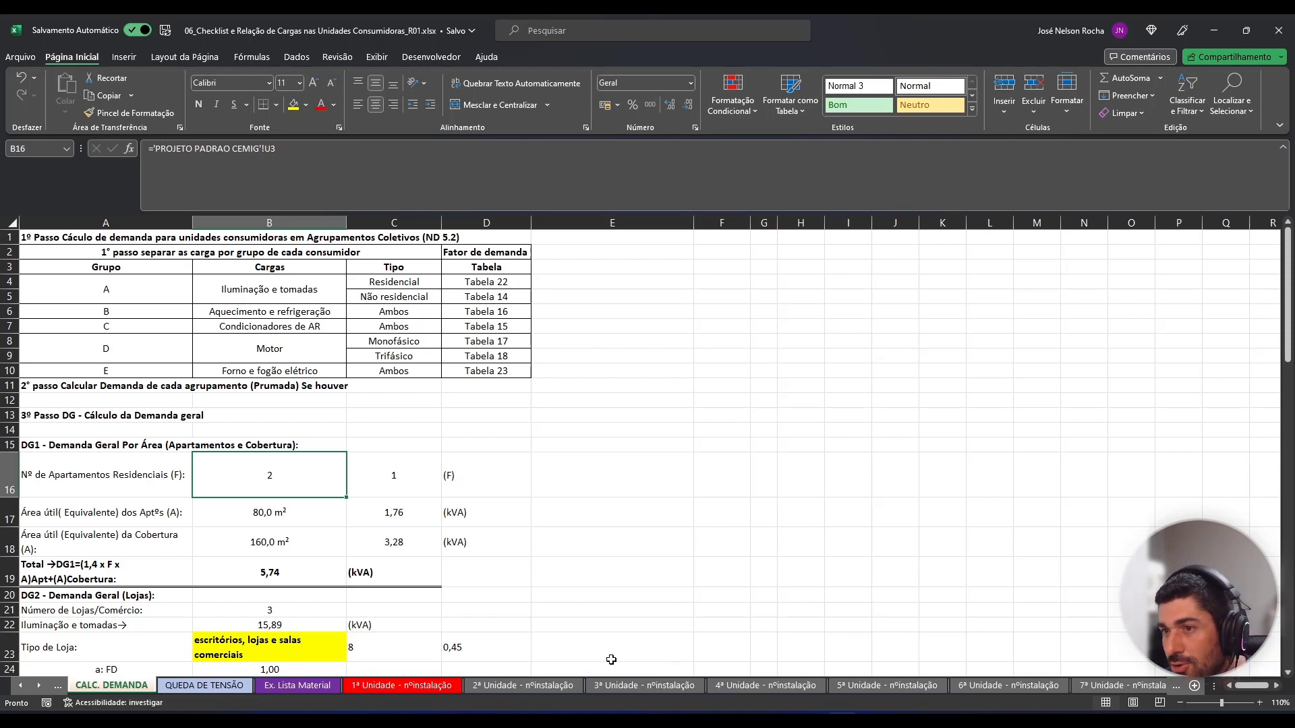
# Compare the Tipo de Unidade on the 1ª, 2ª and 5ª Unidade sheets to see which units are residential.
pyautogui.click(414, 688)
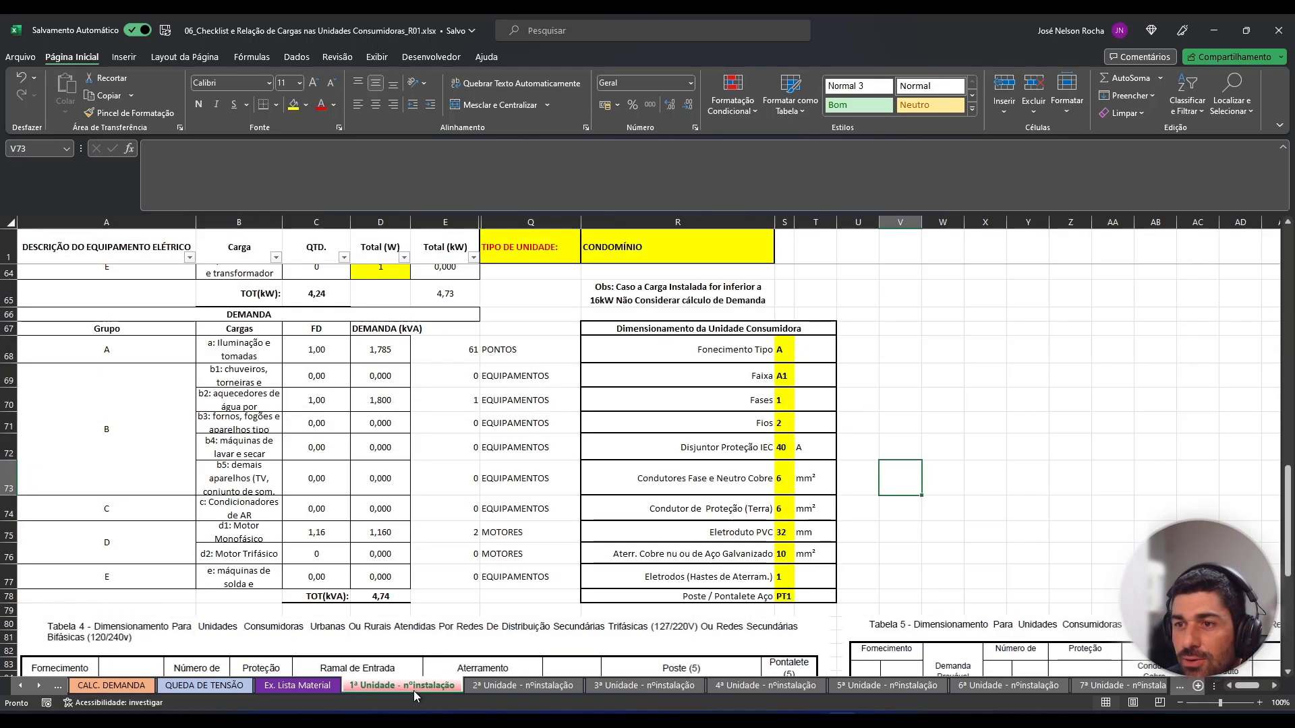
pyautogui.click(545, 686)
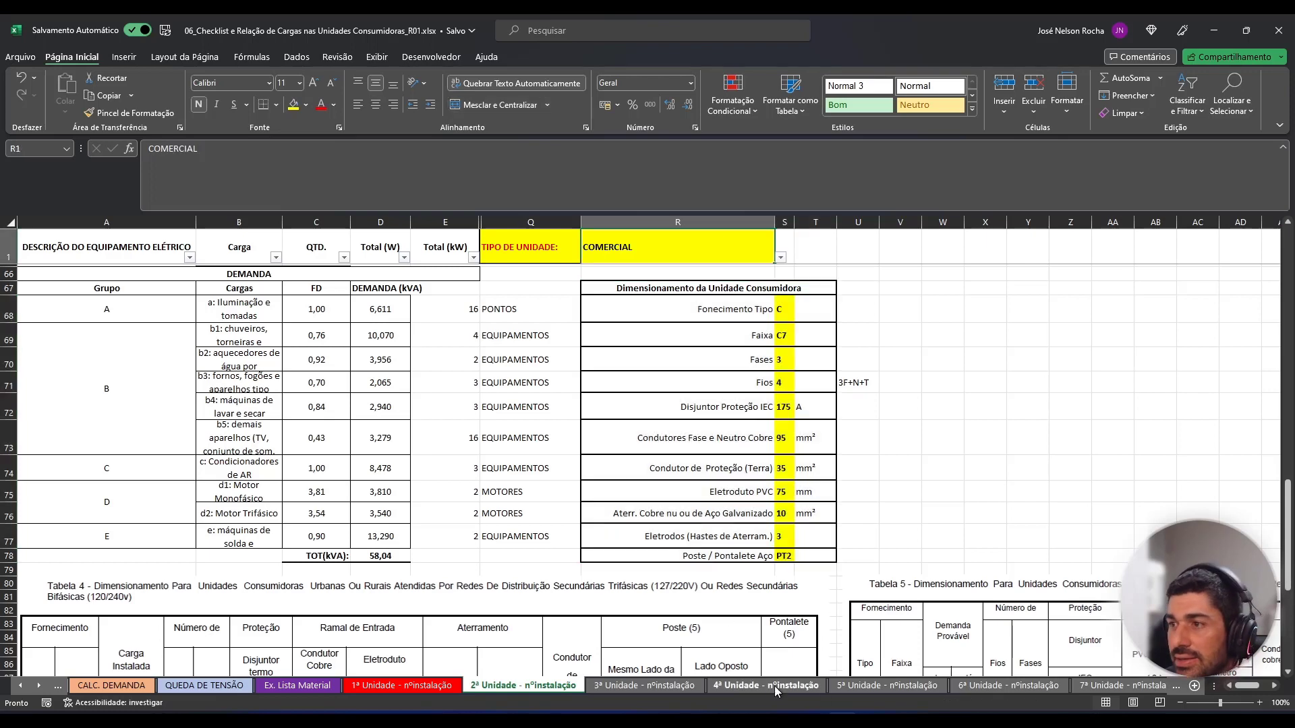
pyautogui.click(841, 689)
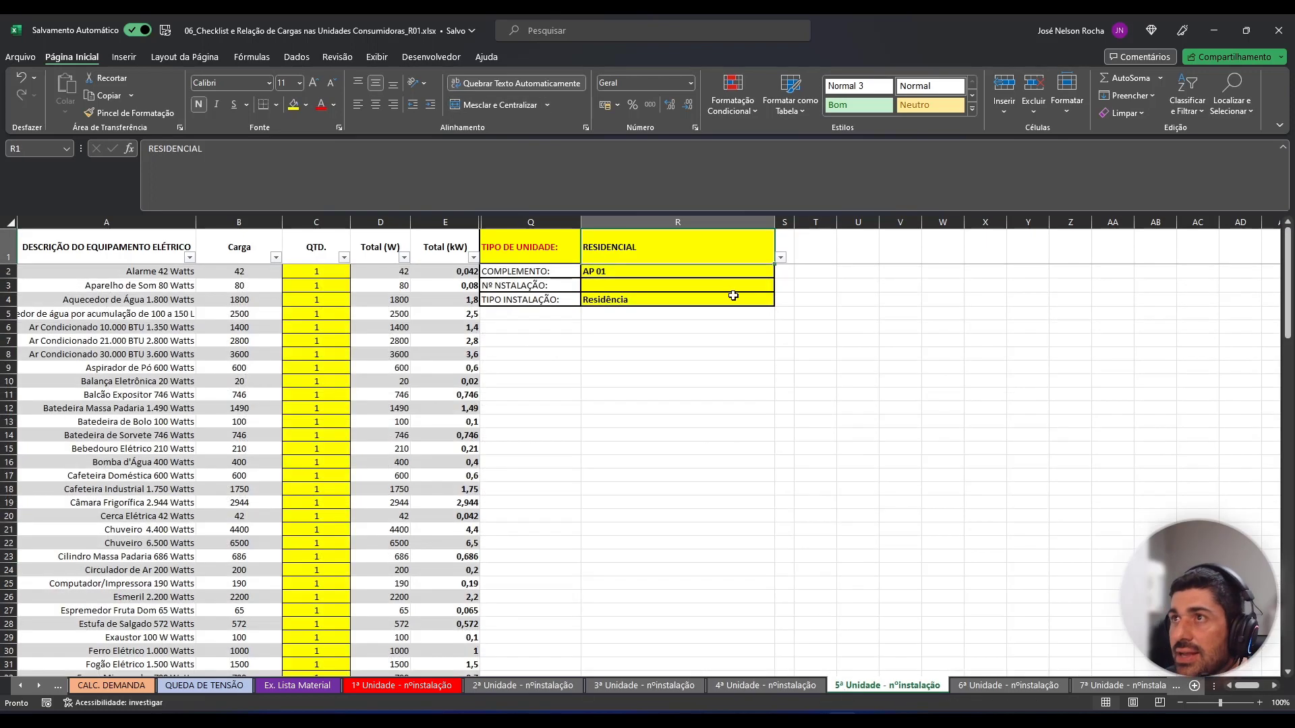
pyautogui.click(780, 258)
pyautogui.click(781, 259)
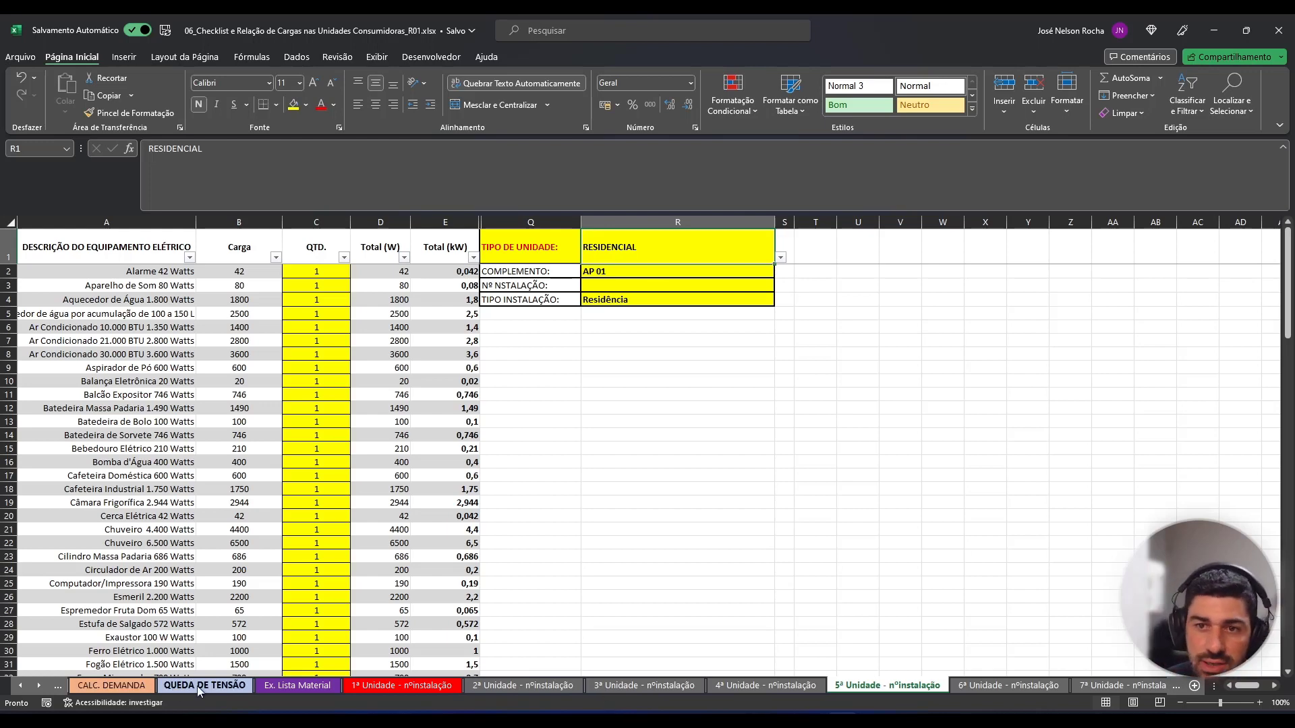
# Back on CALC. DEMANDA, inspect the Tabela 12 lookup for factor F and the source of the apartments' Área útil.
pyautogui.click(127, 685)
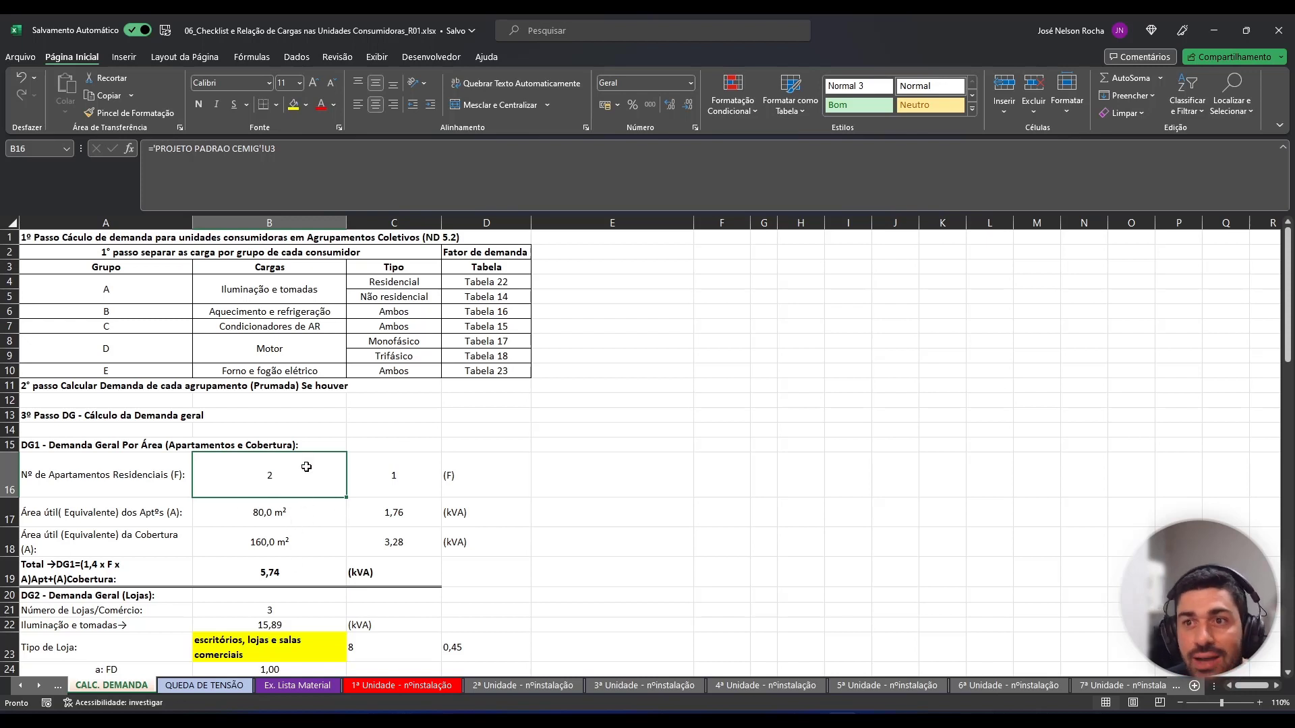
pyautogui.click(402, 482)
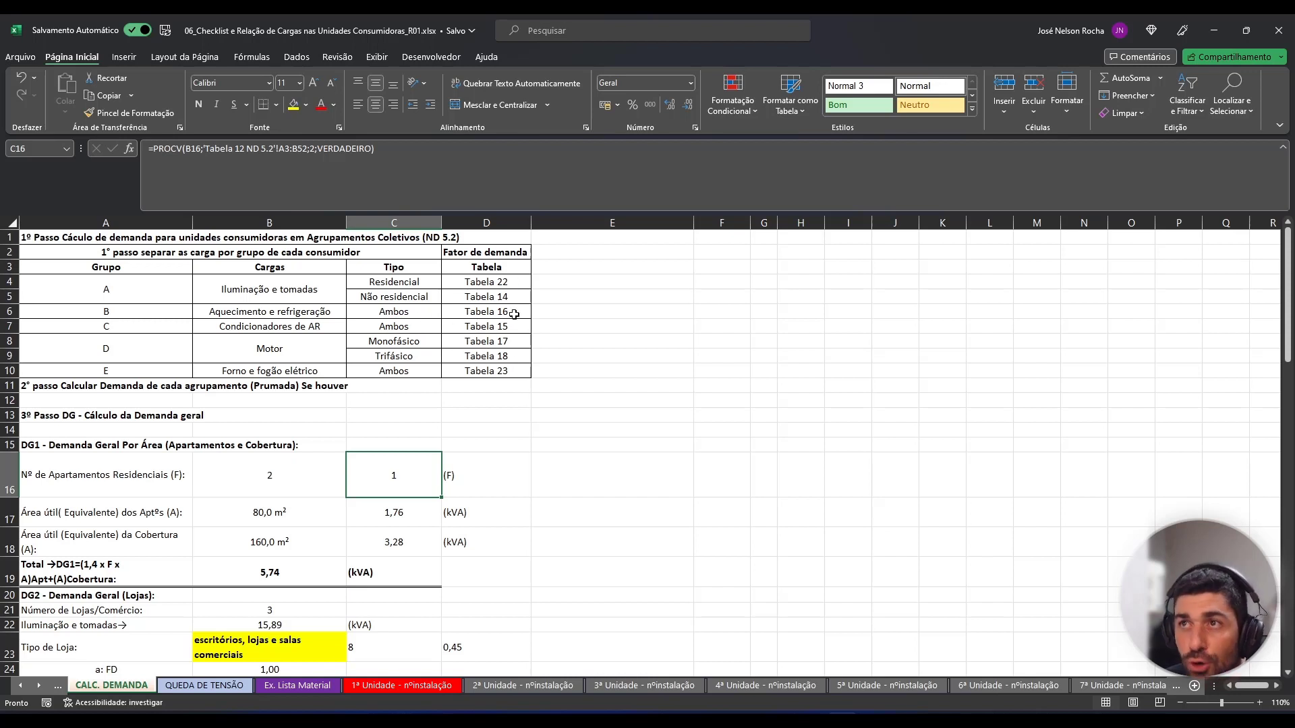
pyautogui.click(302, 516)
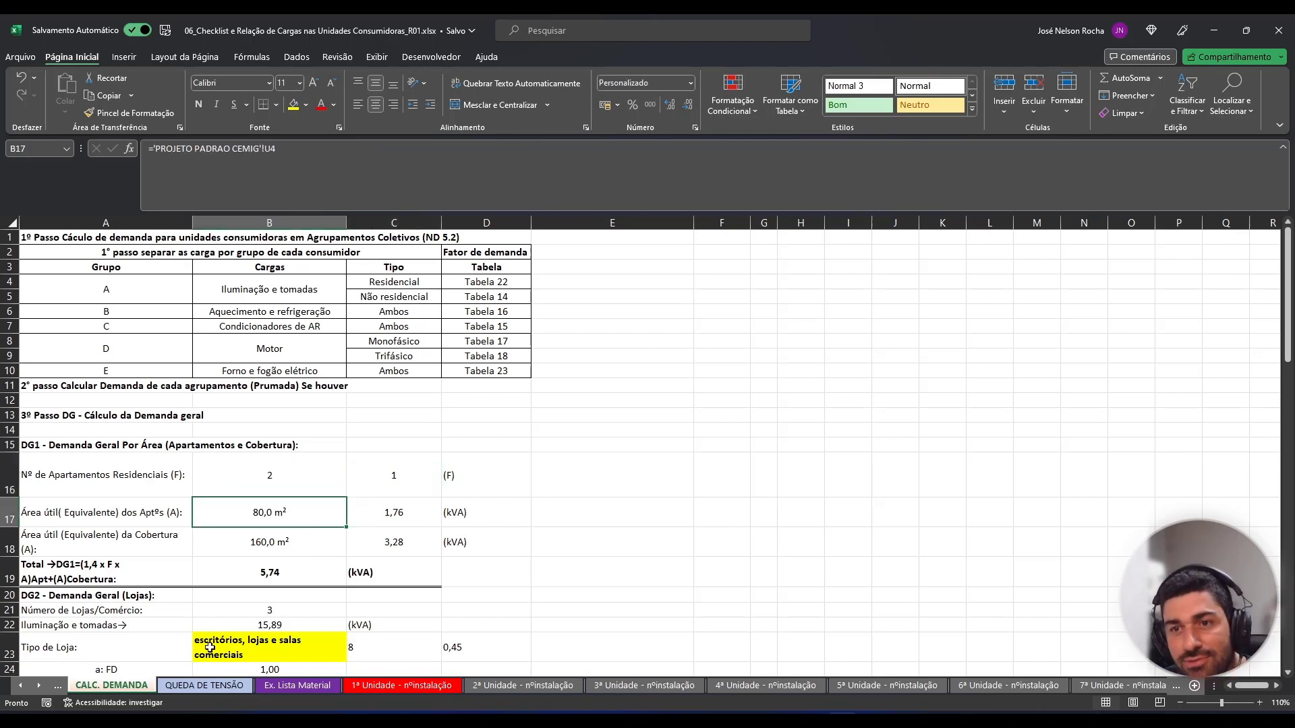
# On the PROJETO PADRAO CEMIG sheet, check the yellow input cell for the apartments' Área útil (Equivalente).
pyautogui.click(21, 685)
pyautogui.click(127, 687)
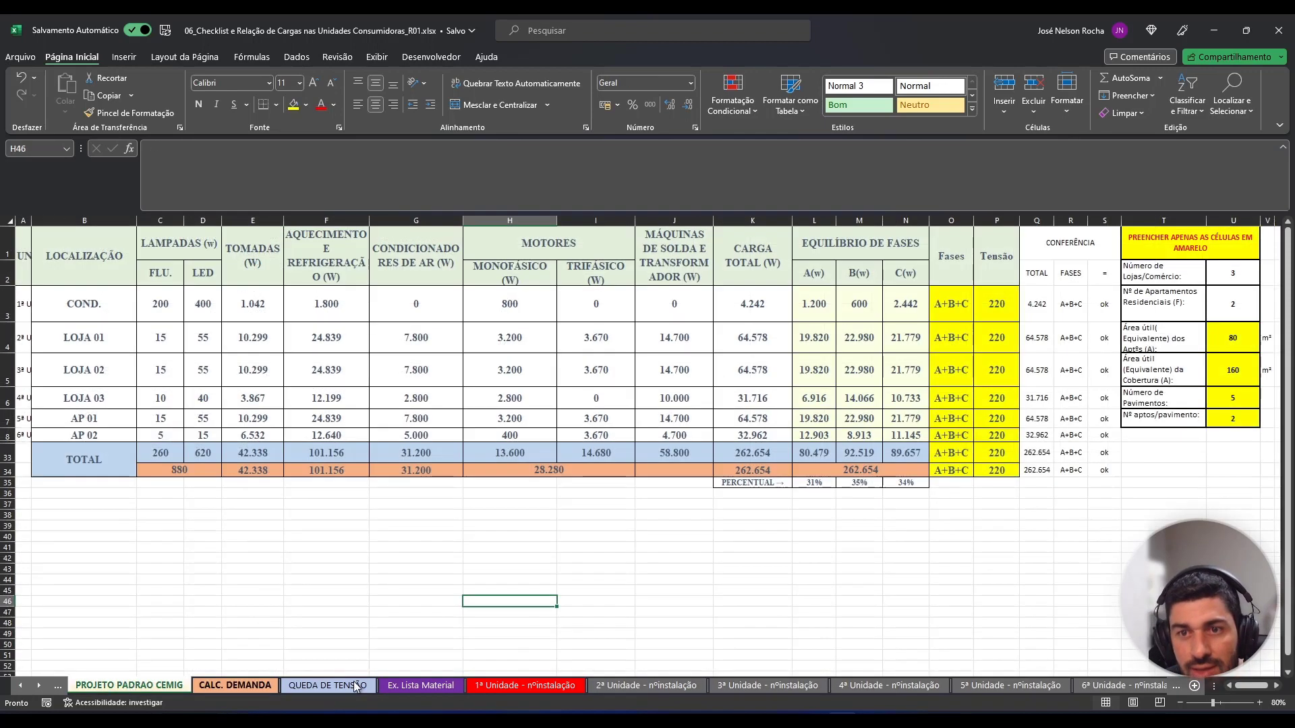
pyautogui.click(1243, 336)
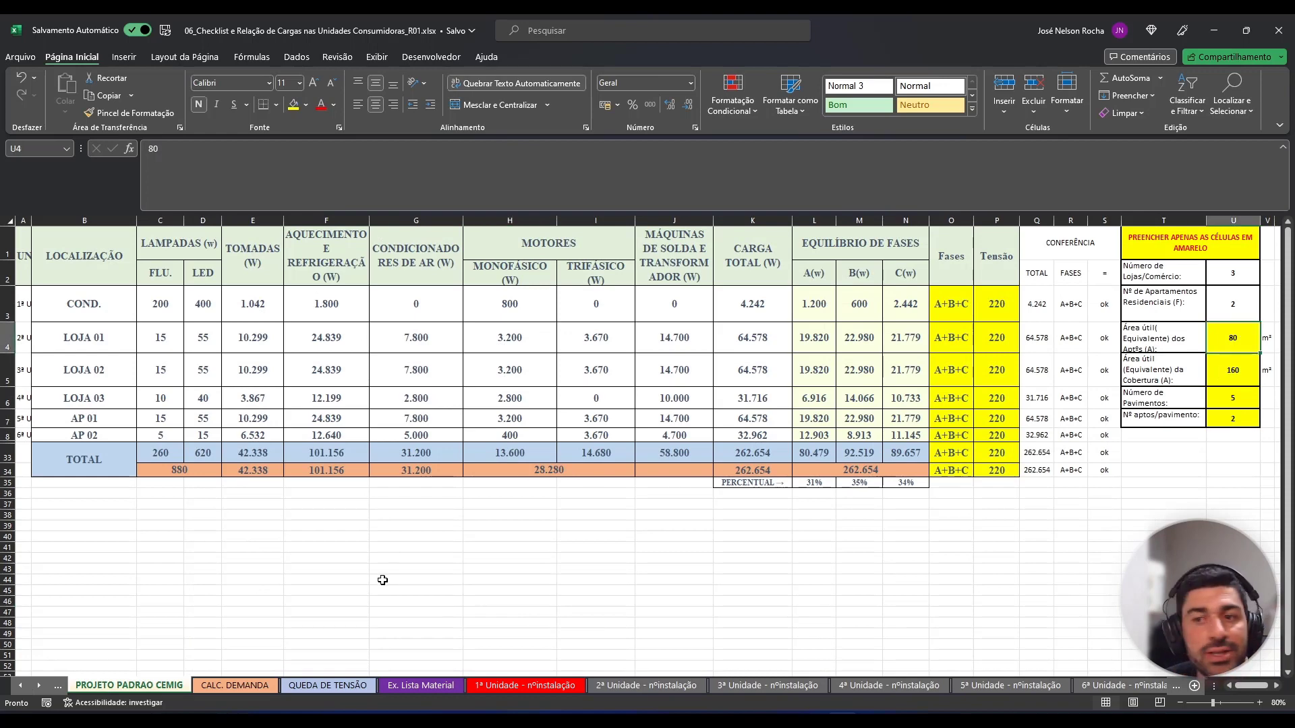
# On CALC. DEMANDA, inspect the Cobertura area's source, its Tabela 13 kVA lookup and the DG1 total formula.
pyautogui.click(261, 690)
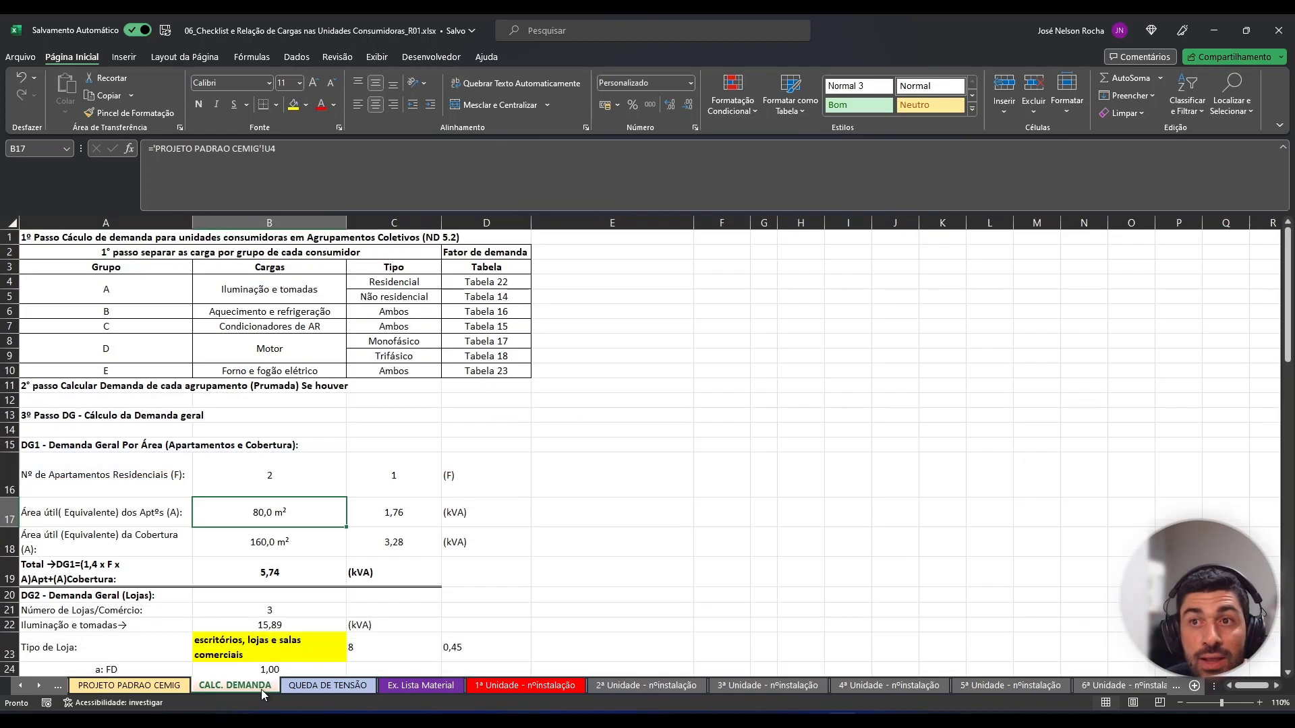
pyautogui.click(294, 545)
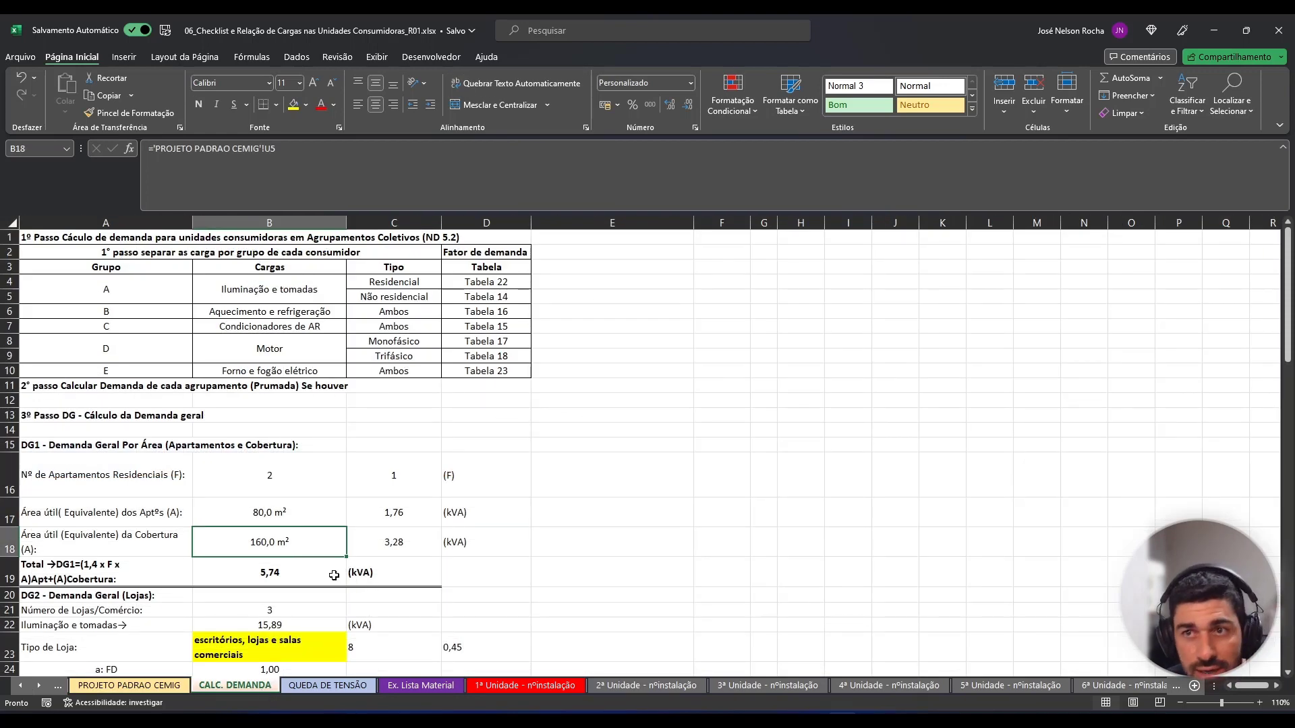
pyautogui.click(409, 547)
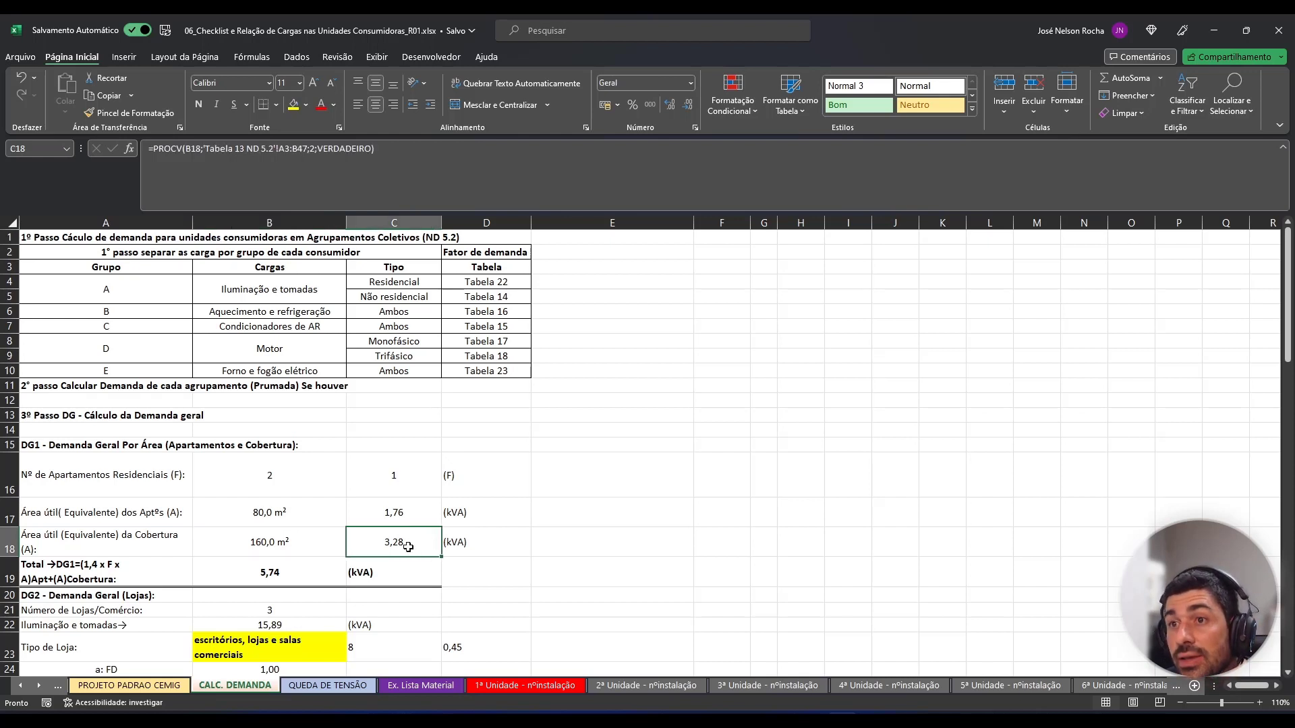
pyautogui.click(305, 574)
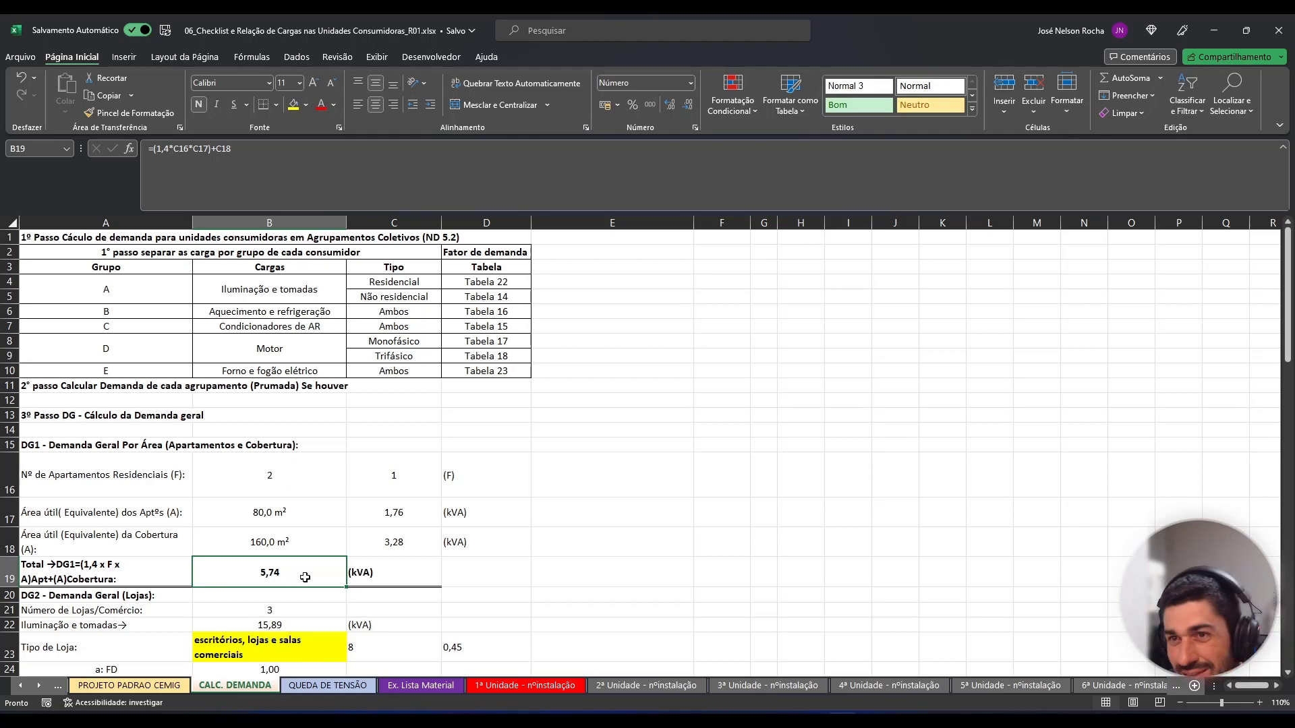
# Examine the DG2 - Demanda Geral (Lojas) section and the formula behind Número de Lojas/Comércio.
pyautogui.scroll(-1, 308, 502)
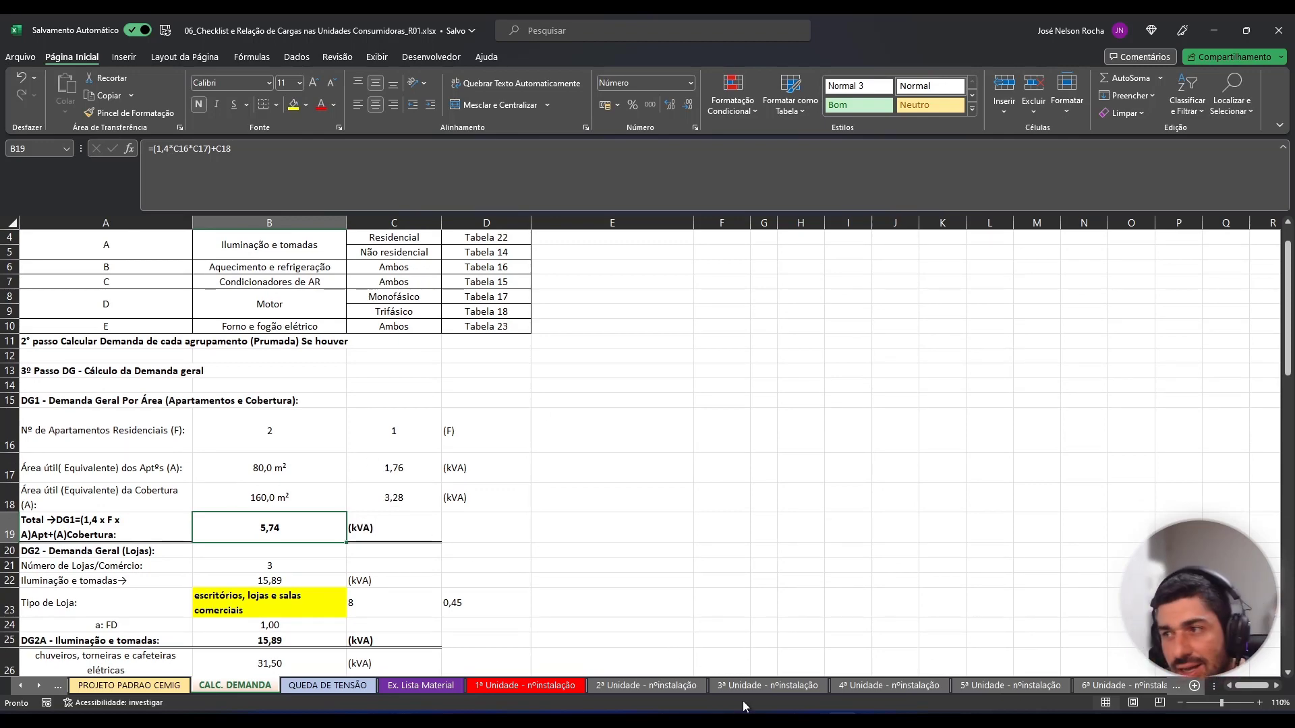
pyautogui.scroll(-2, 317, 564)
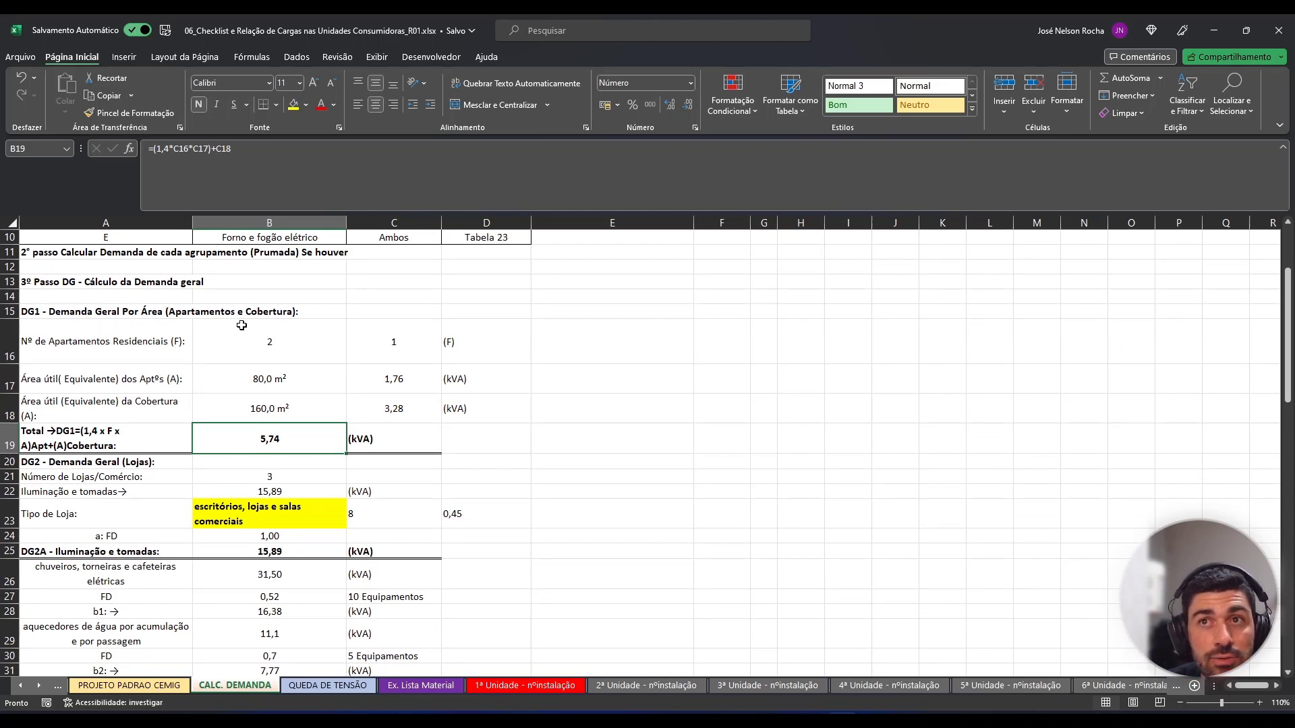
pyautogui.click(153, 462)
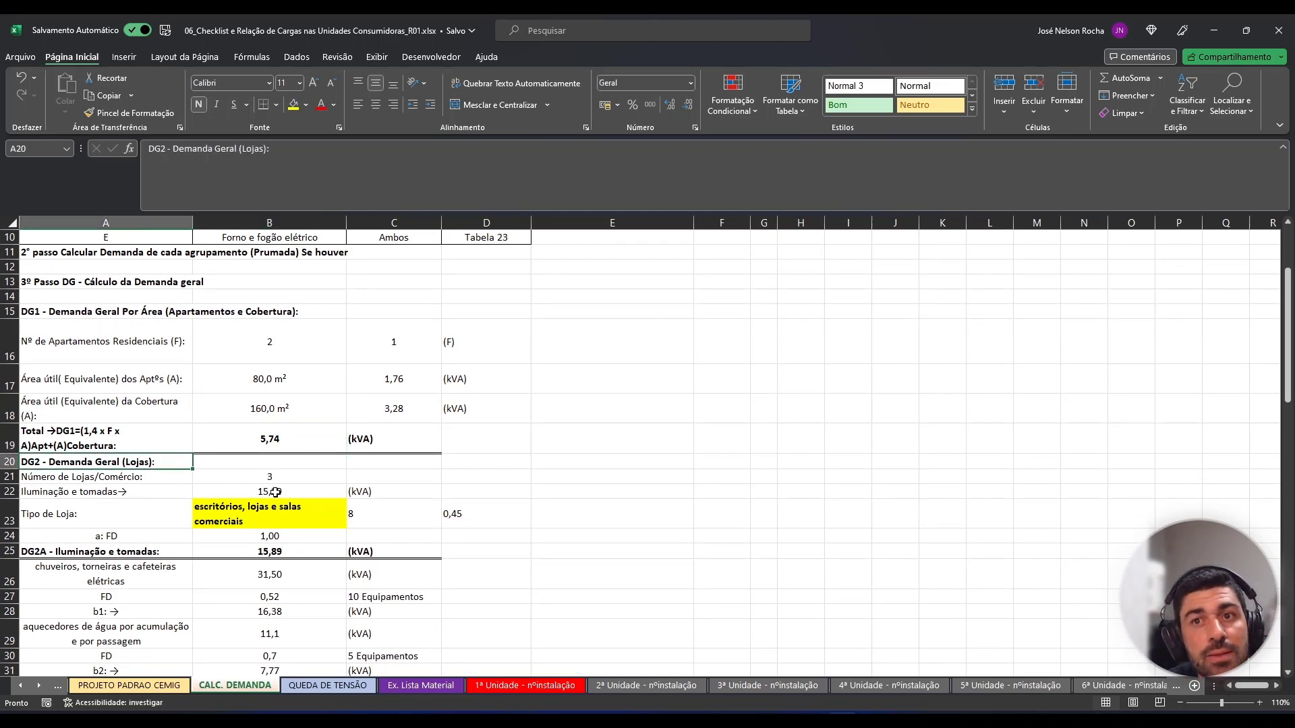
pyautogui.click(290, 478)
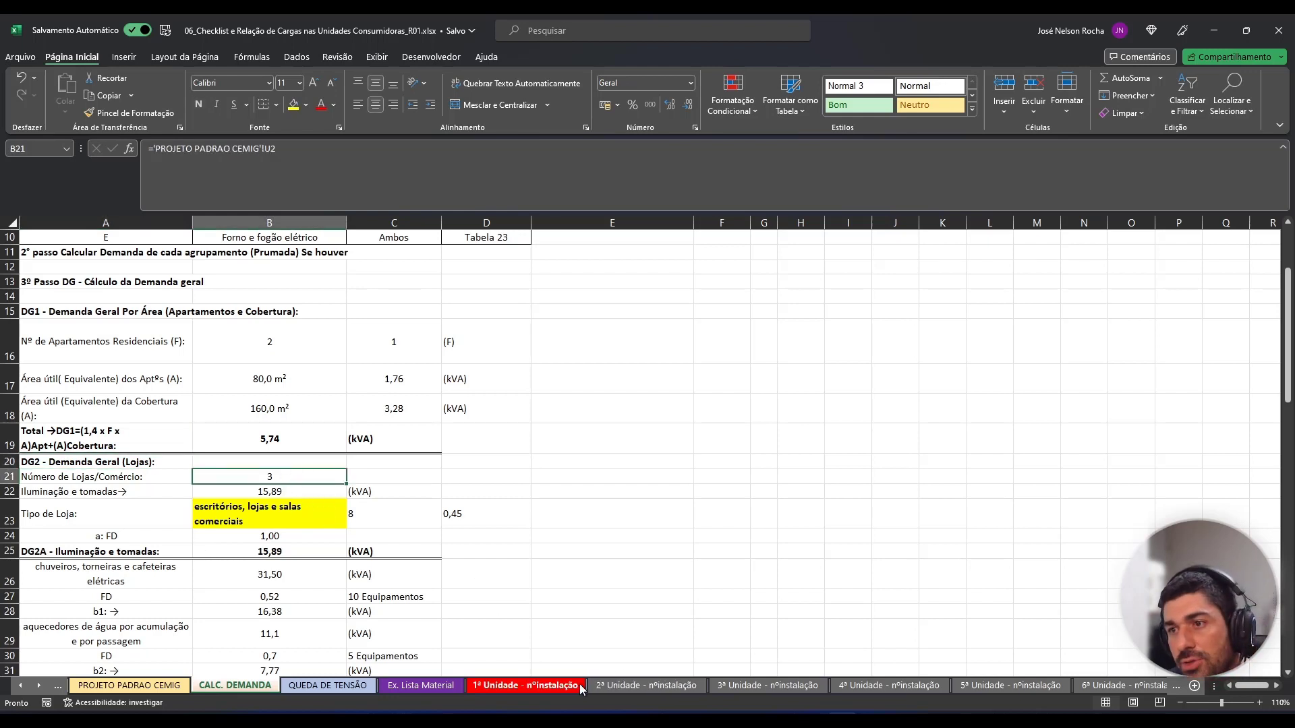
# Look through the 2ª to 6ª Unidade sheets to check which units are COMERCIAL and which are RESIDENCIAL.
pyautogui.click(633, 688)
pyautogui.scroll(2, 631, 243)
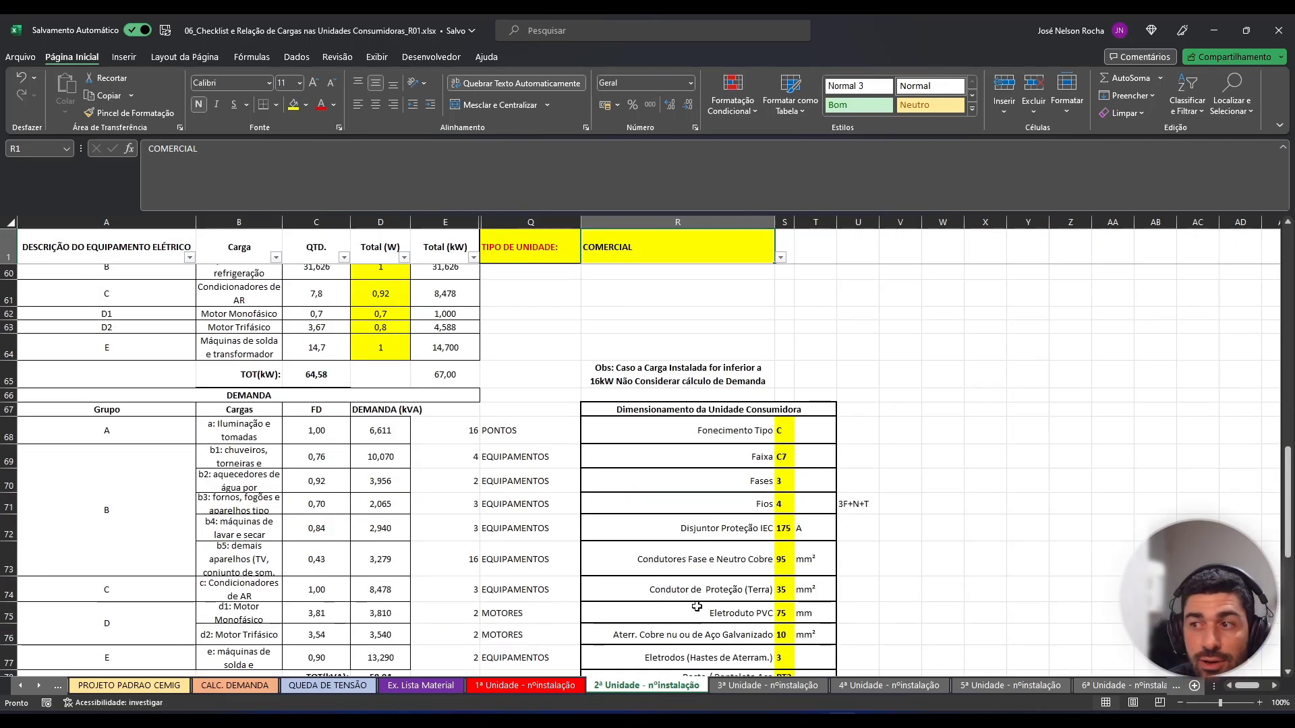
pyautogui.click(737, 688)
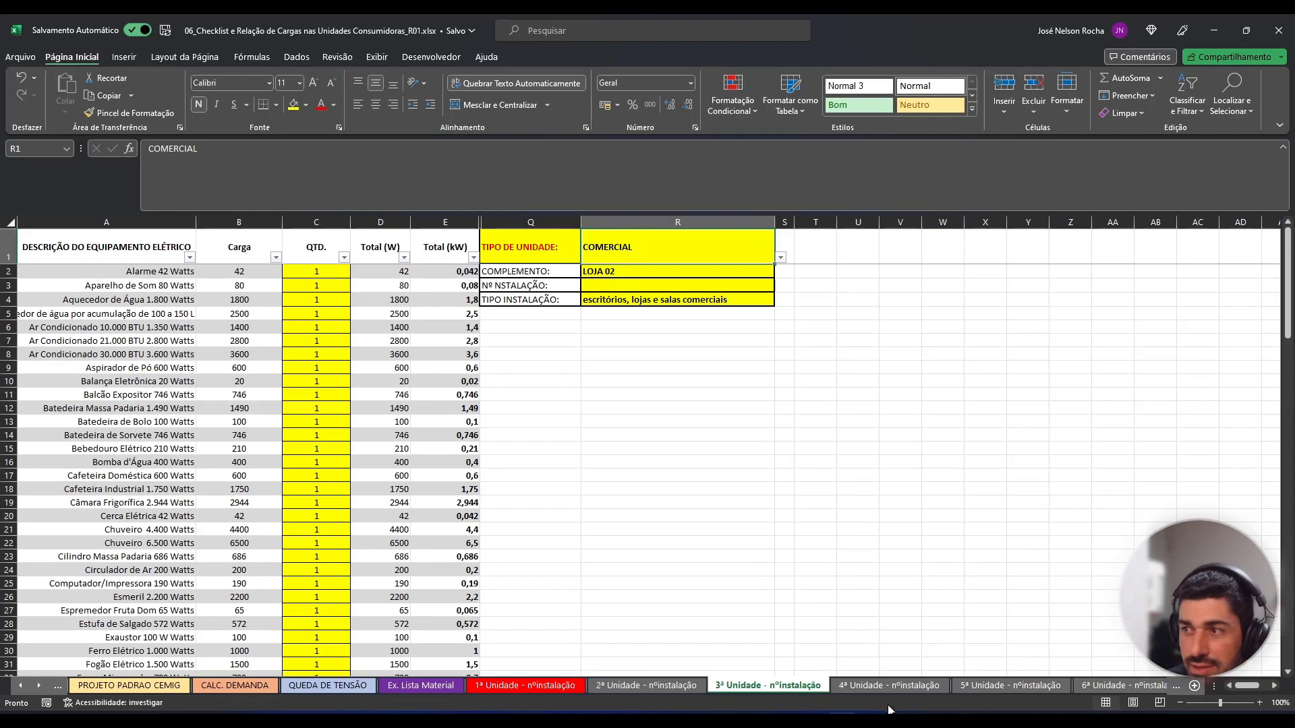
pyautogui.click(900, 688)
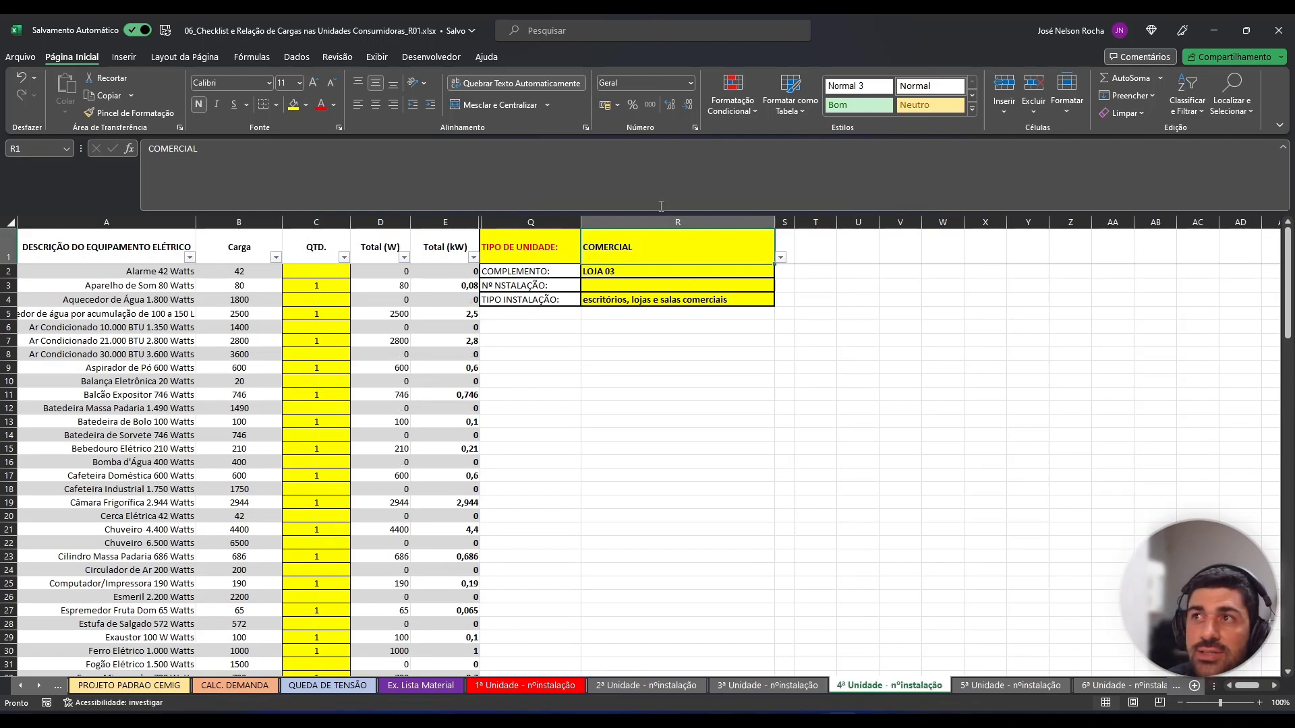
pyautogui.click(997, 685)
pyautogui.click(1106, 685)
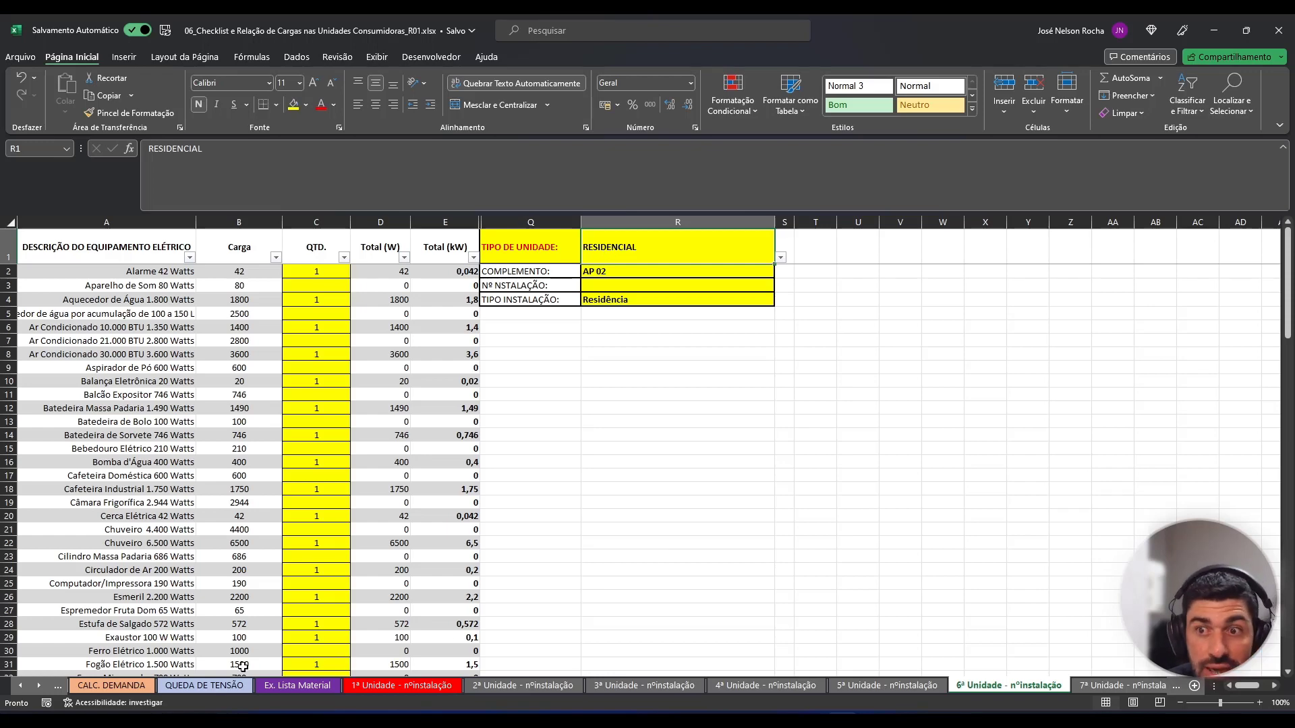
# Return to CALC. DEMANDA and inspect the DG2 Iluminação e tomadas formula that sums the COMERCIAL units.
pyautogui.click(132, 685)
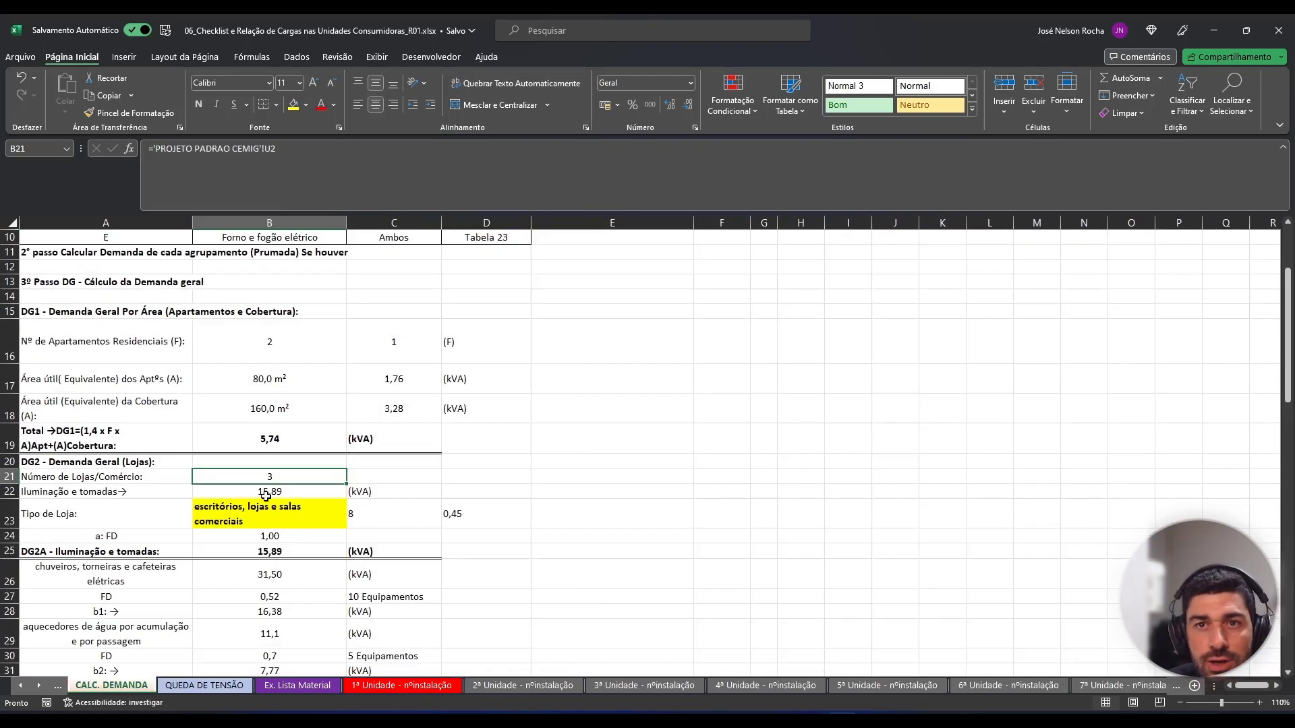
pyautogui.click(283, 491)
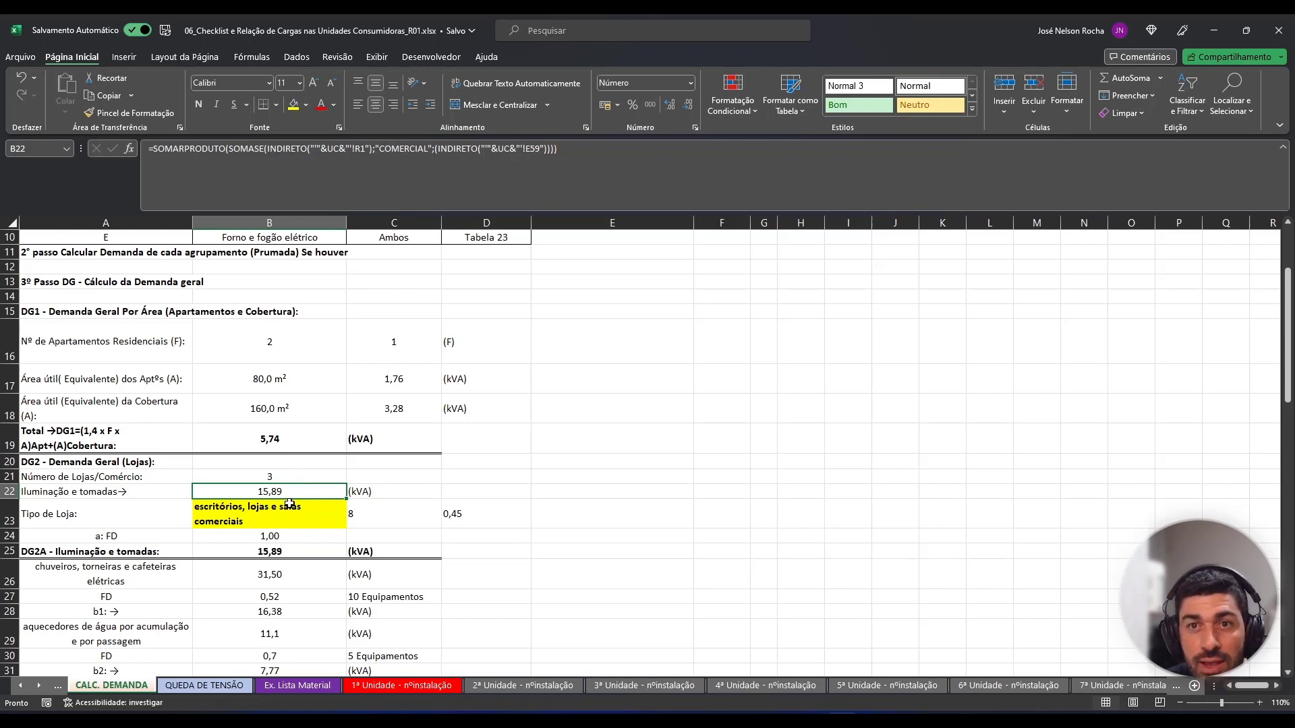
# View the Tipo de Loja options in the DG2 section and choose "escritórios, lojas e salas comerciais".
pyautogui.scroll(-2, 289, 504)
pyautogui.scroll(-1, 290, 503)
pyautogui.click(334, 423)
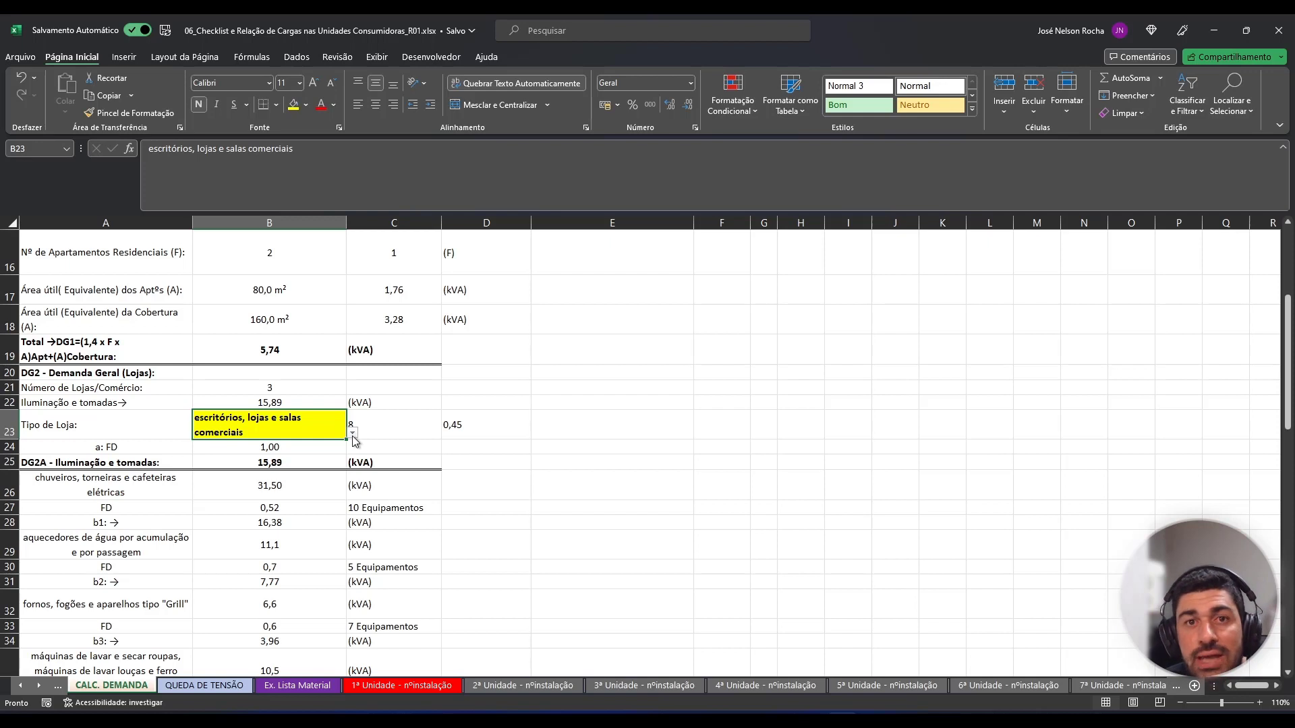
pyautogui.click(353, 435)
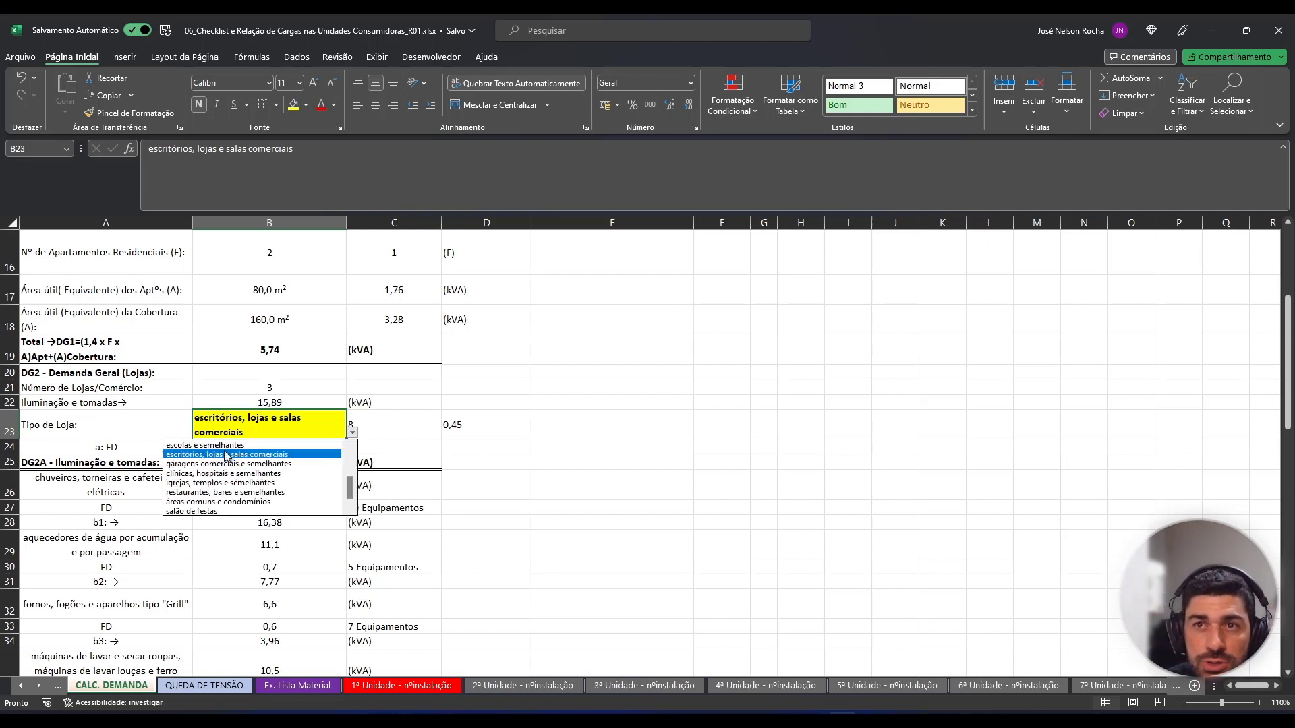
pyautogui.click(270, 456)
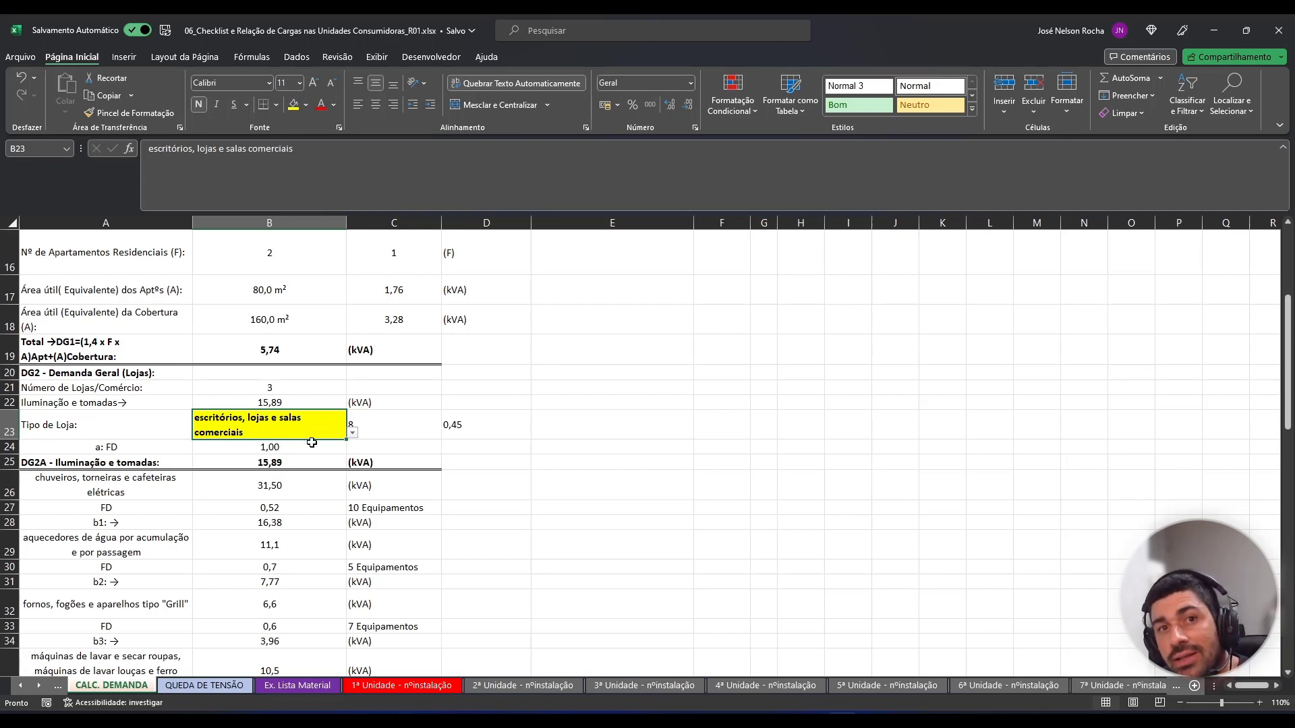
# Inspect the DG2 formulas behind the Tipo de Loja lookup, the lighting demand factor (a: FD) and the DG2A - Iluminação e tomadas result.
pyautogui.click(406, 434)
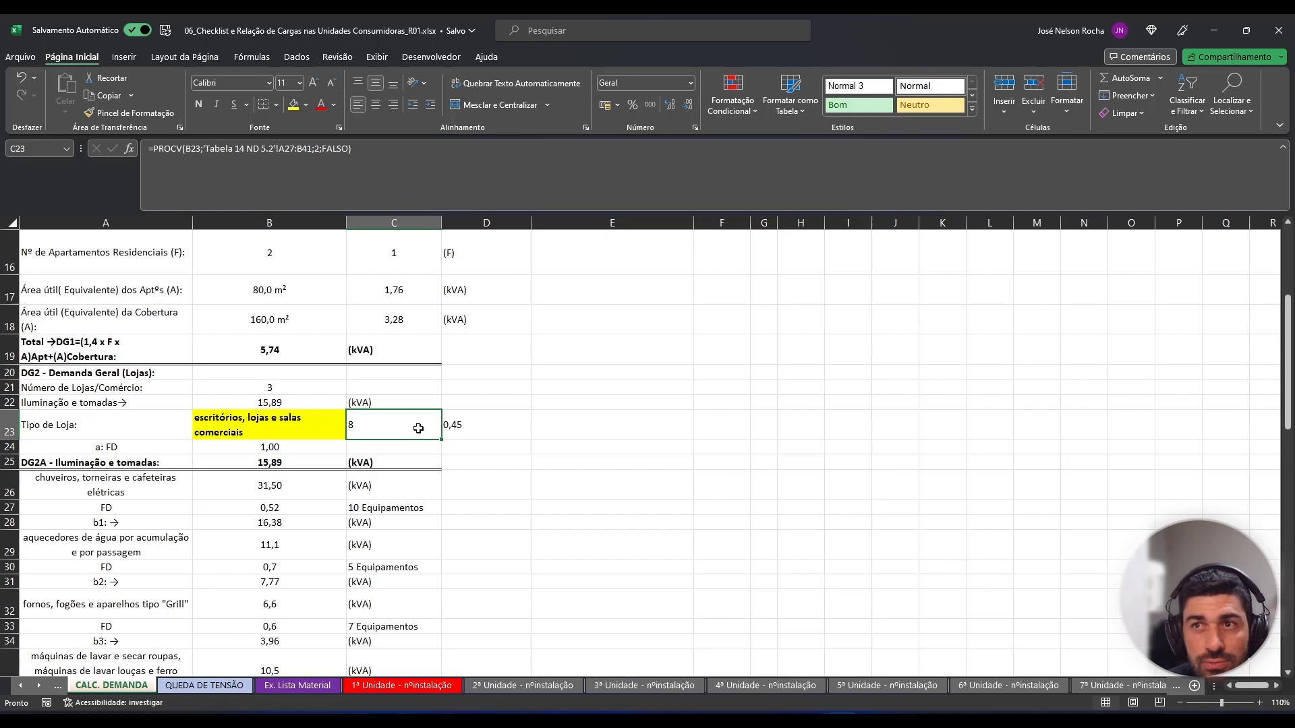
pyautogui.click(489, 429)
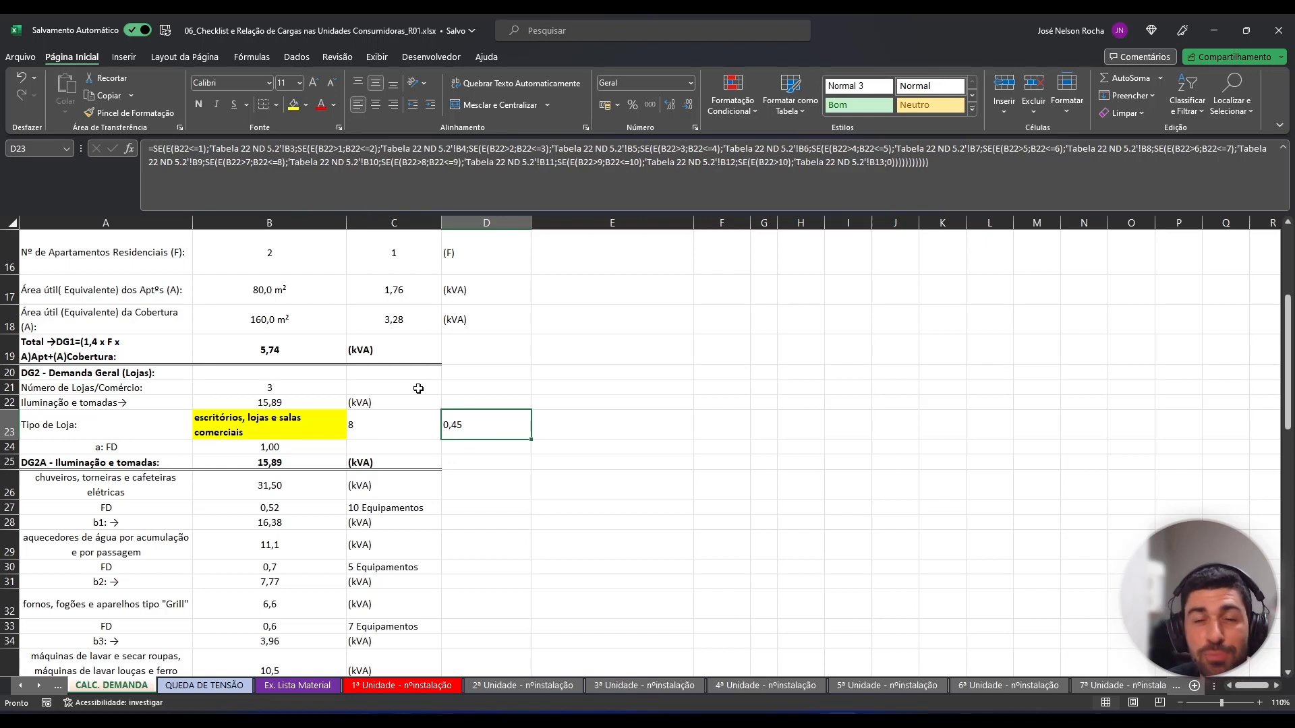
pyautogui.click(291, 447)
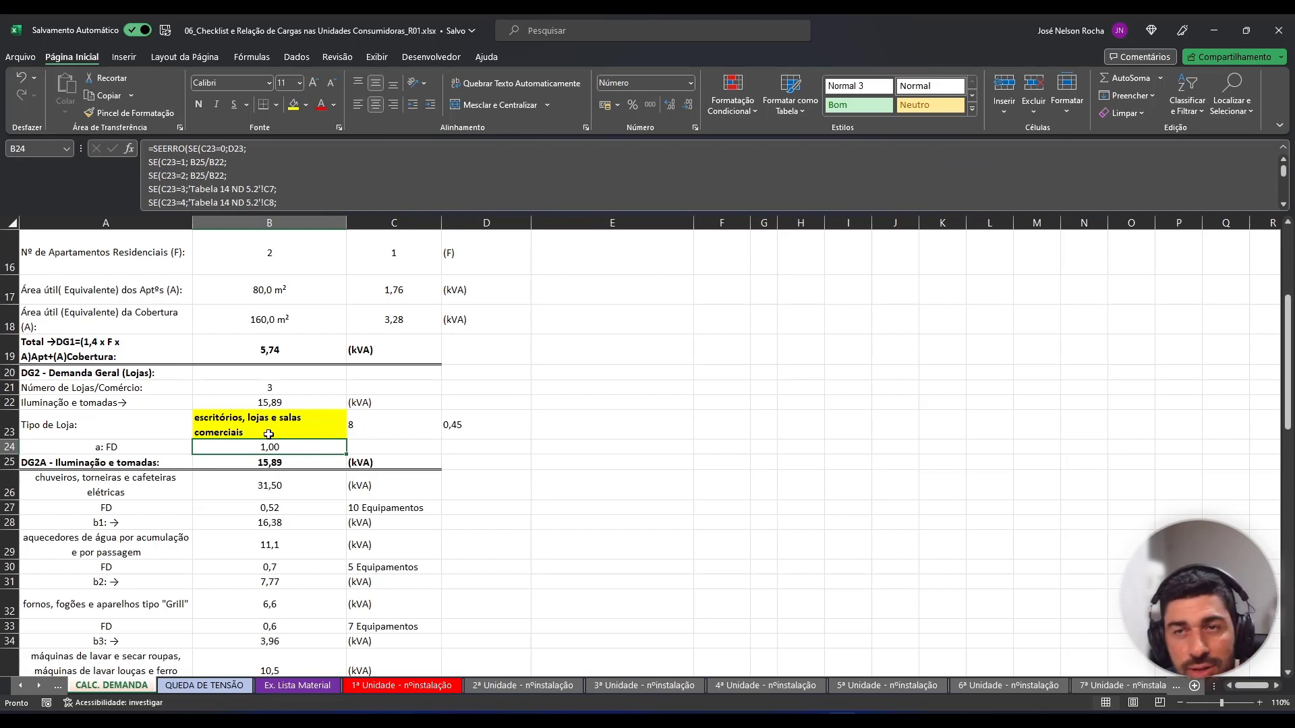
pyautogui.click(304, 467)
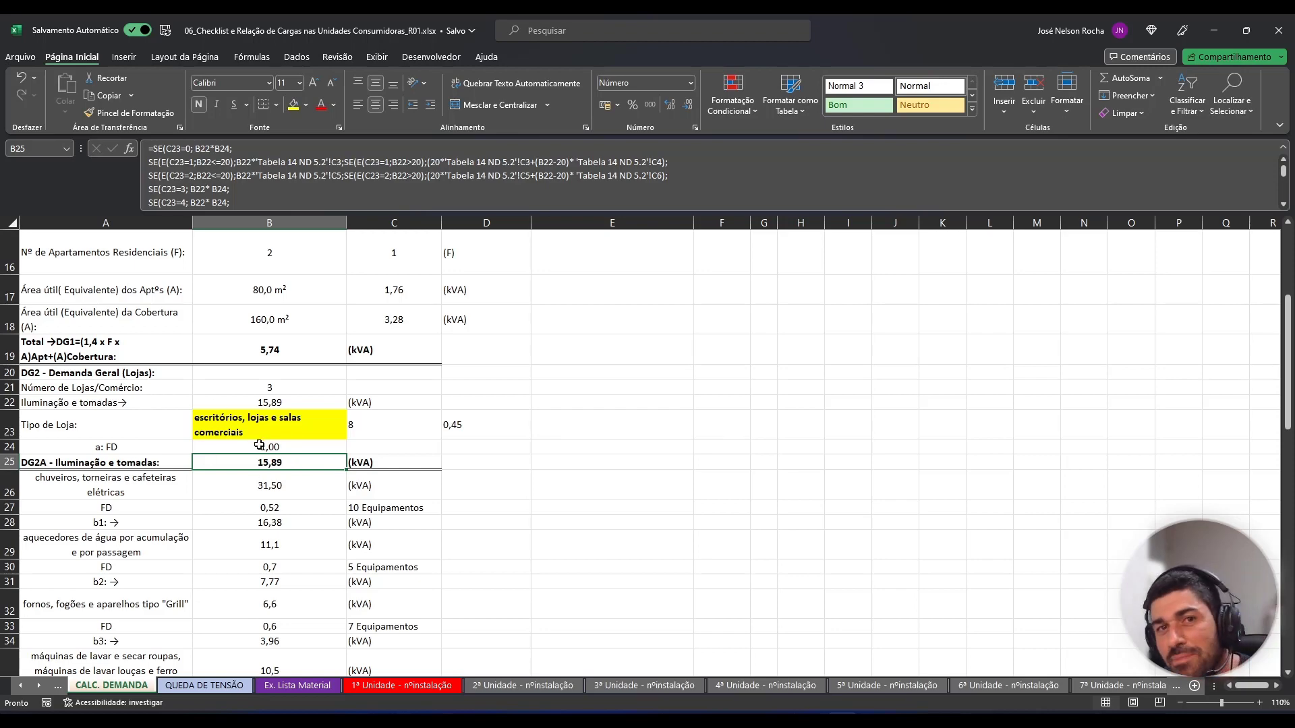
# Review the b1 to b5 equipment groups and inspect the formula that adds them into DG2B - Aquecimento e refrigeração.
pyautogui.scroll(-2, 220, 460)
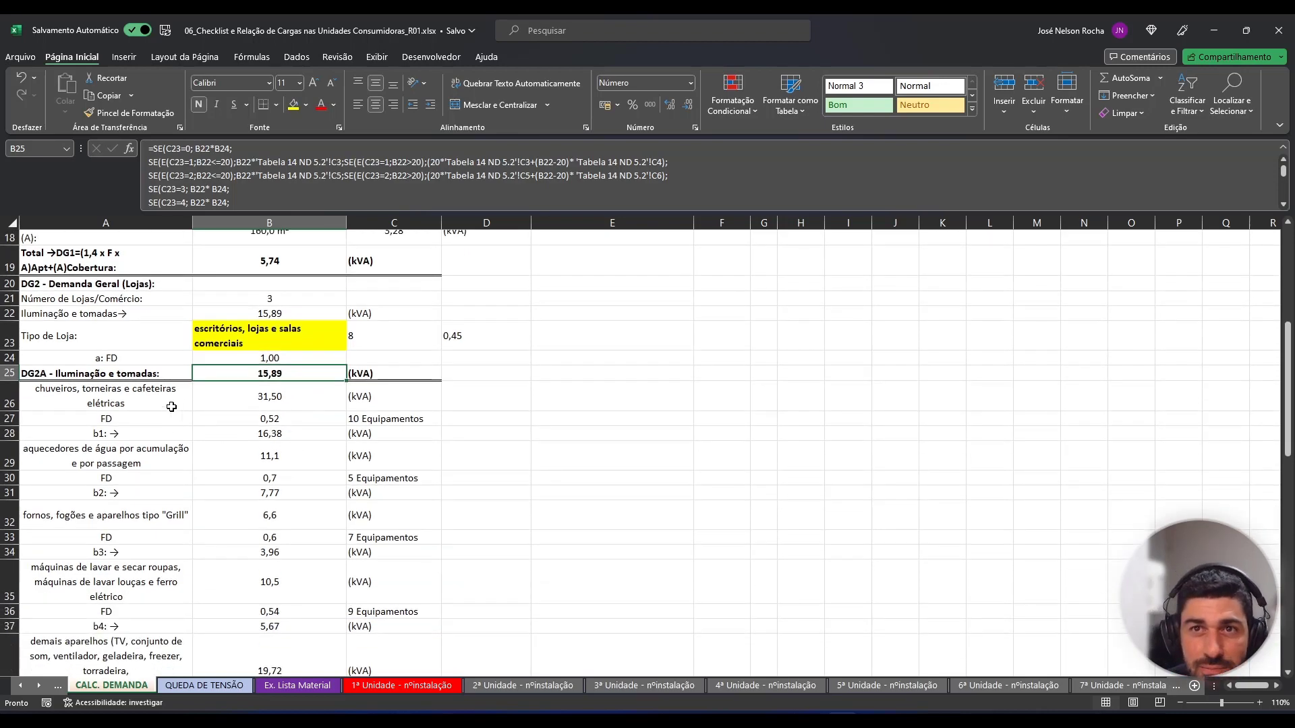
pyautogui.scroll(-3, 171, 407)
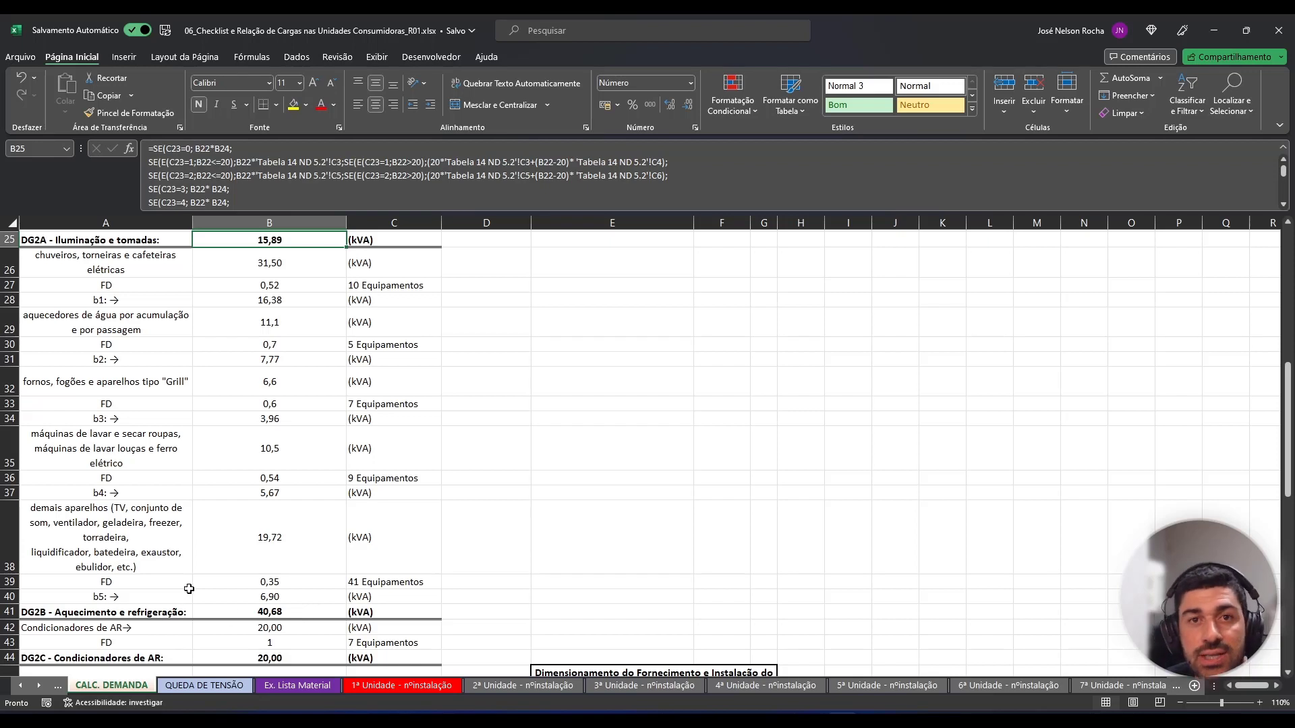
pyautogui.click(165, 614)
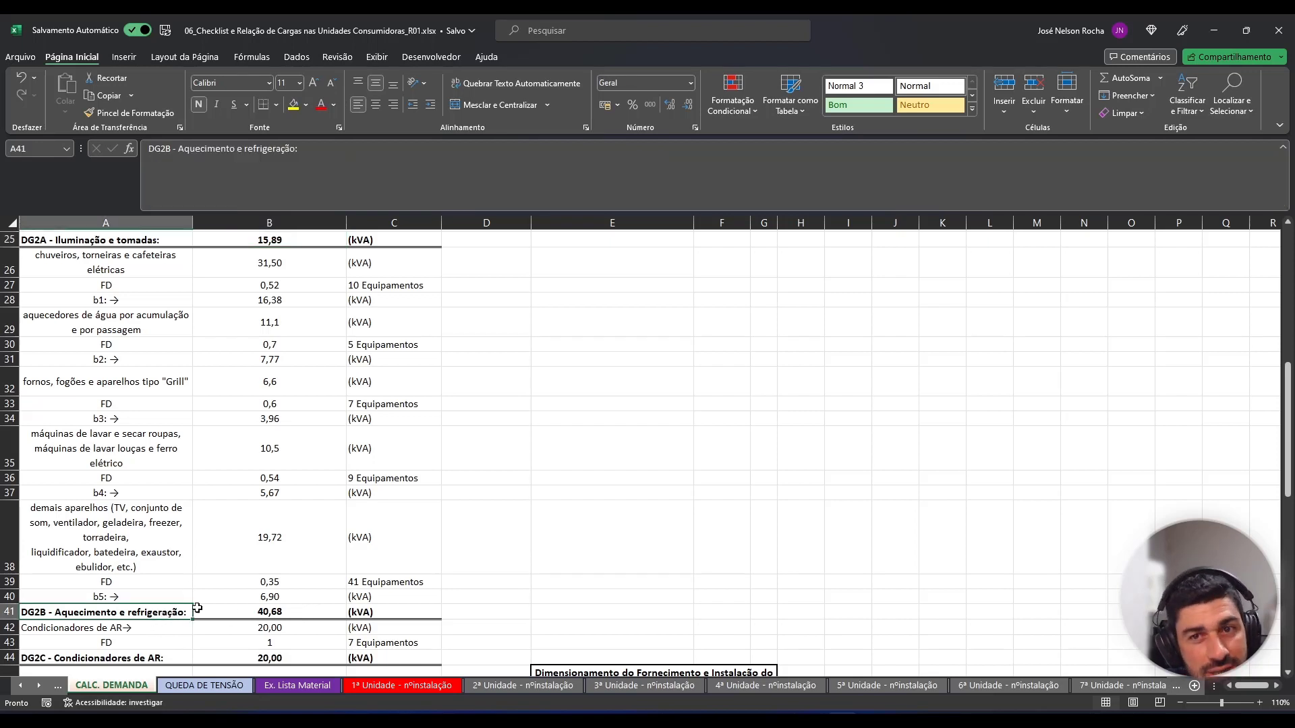
pyautogui.click(286, 615)
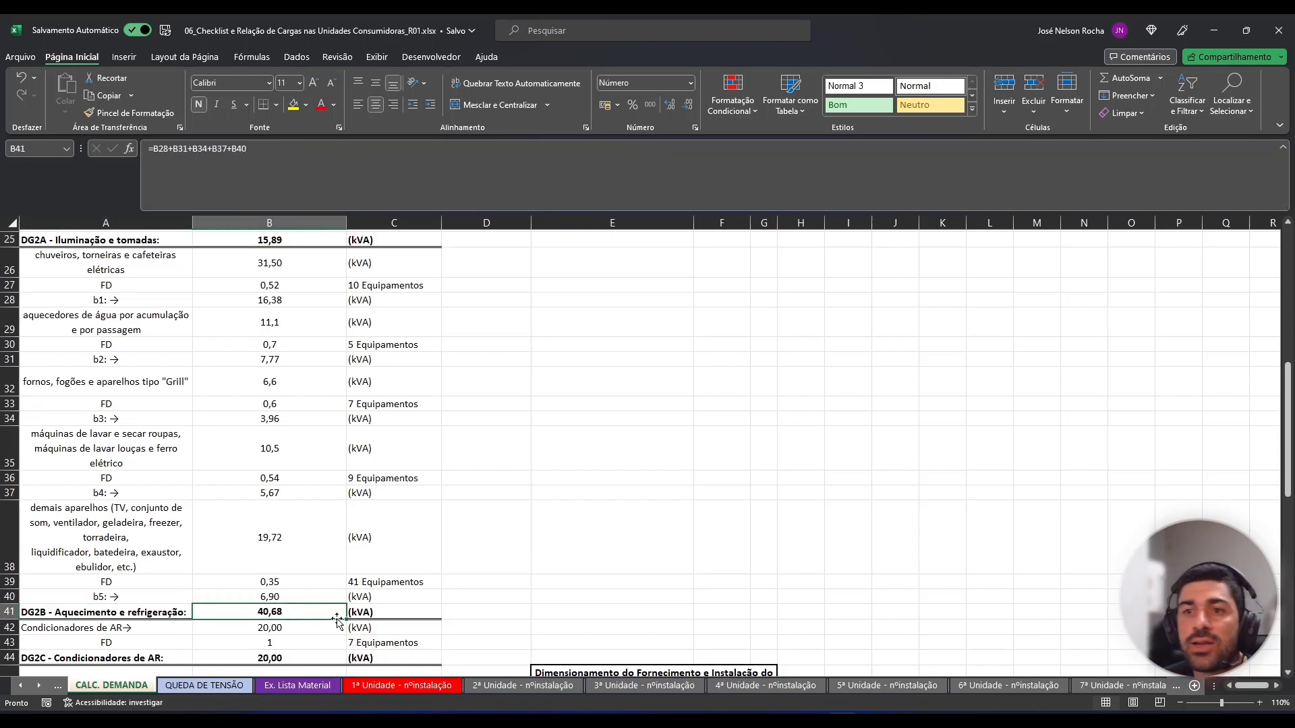
# Inspect the DG2C - Condicionadores de AR formula and view the motor and total demand rows below it.
pyautogui.scroll(-1, 293, 614)
pyautogui.scroll(-1, 297, 580)
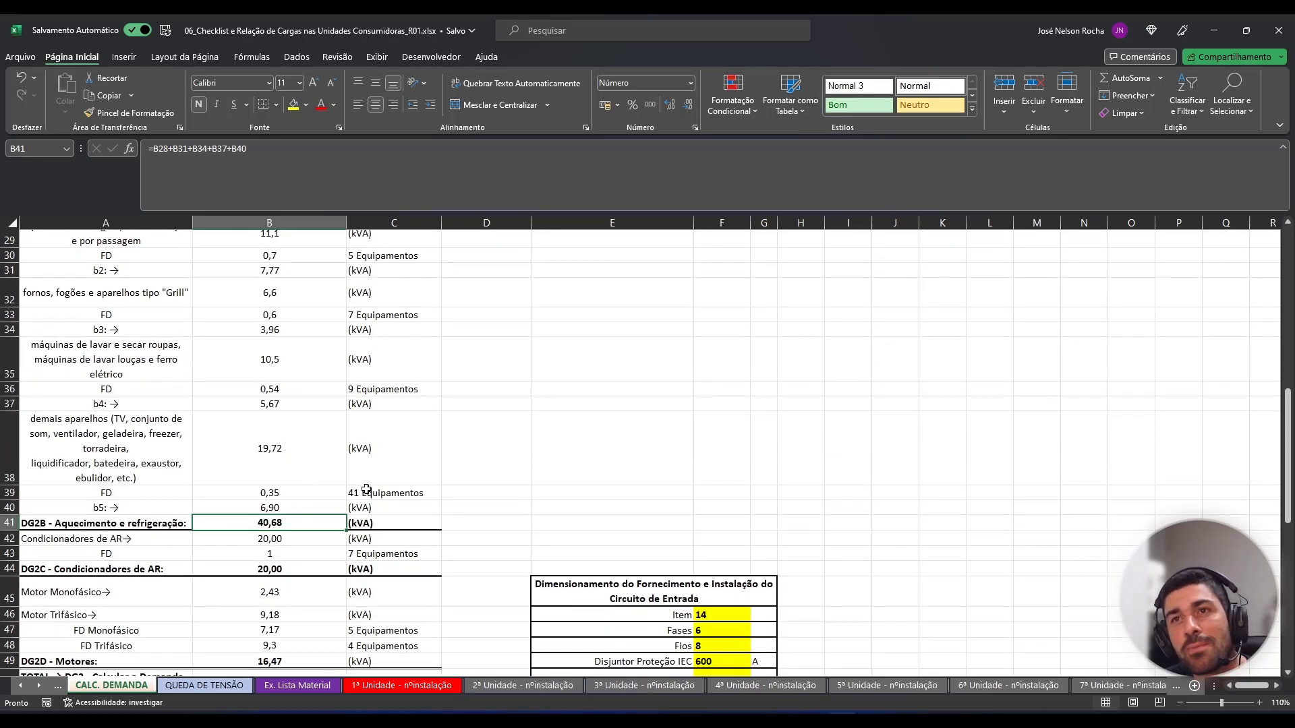
pyautogui.scroll(-1, 336, 496)
pyautogui.scroll(-1, 336, 496)
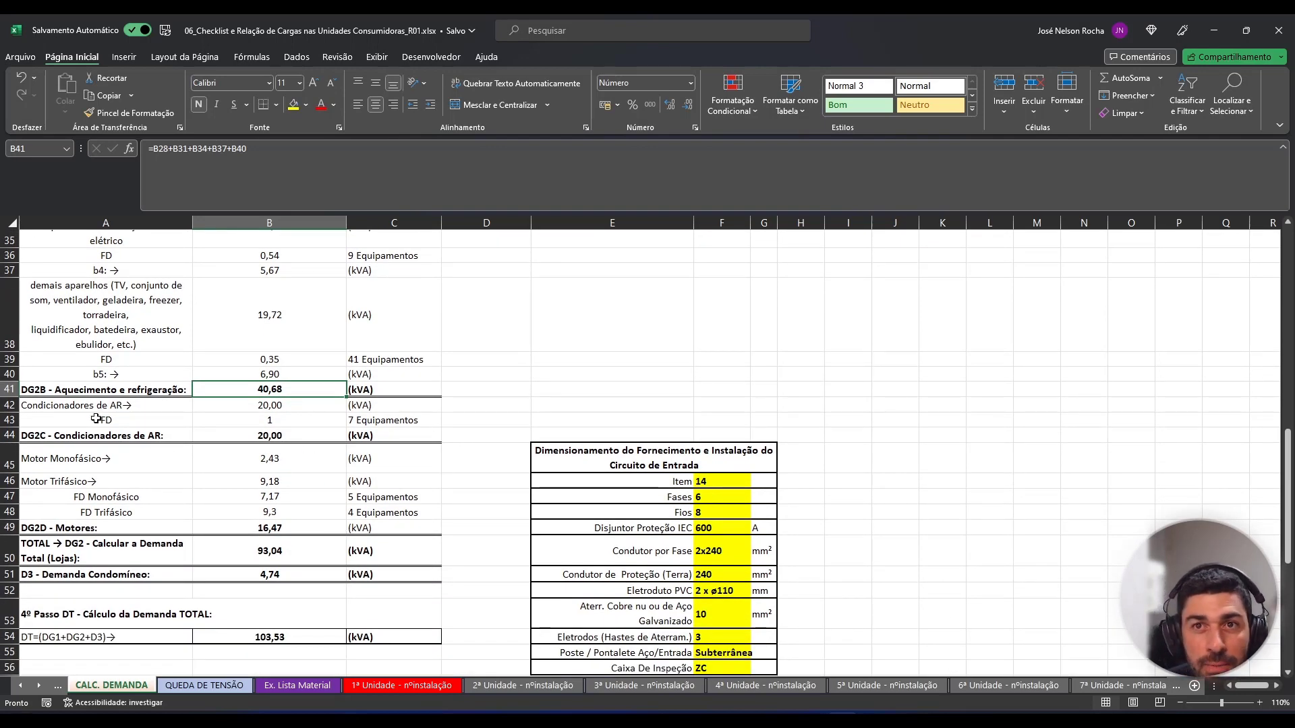
pyautogui.press('Down')
pyautogui.press('Down')
pyautogui.press('Down')
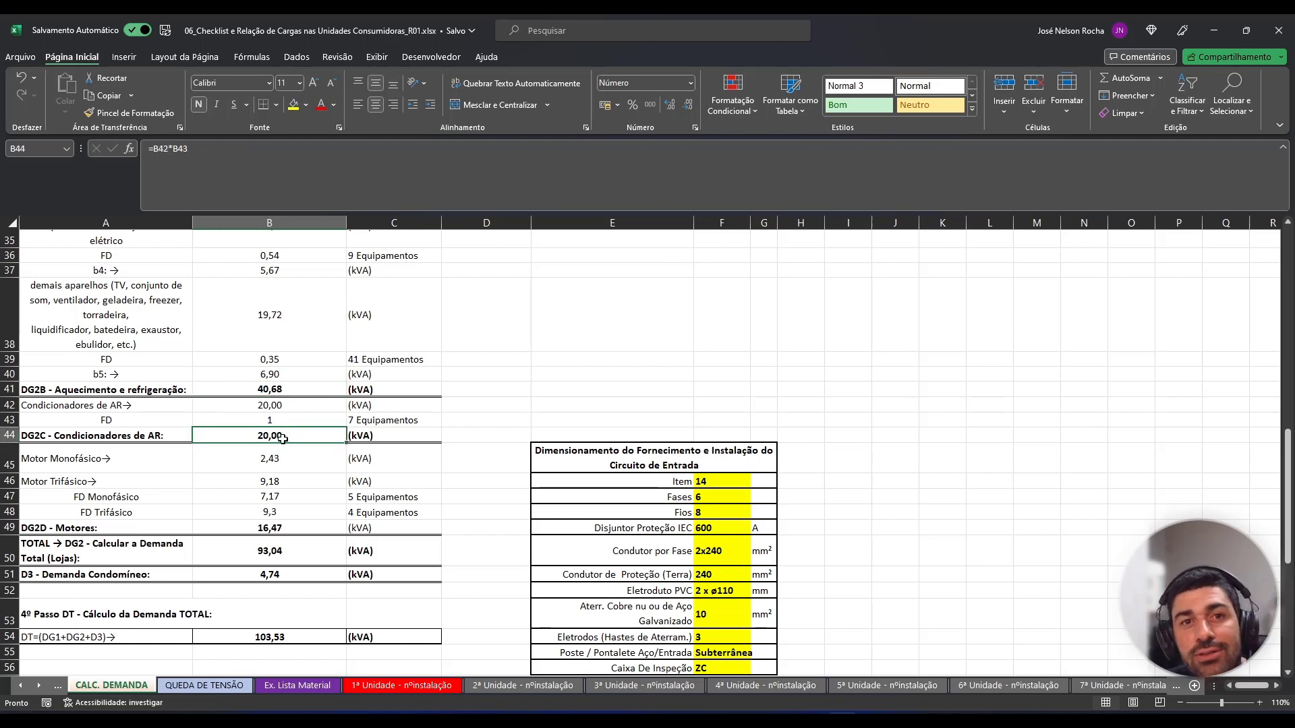
pyautogui.scroll(-1, 323, 434)
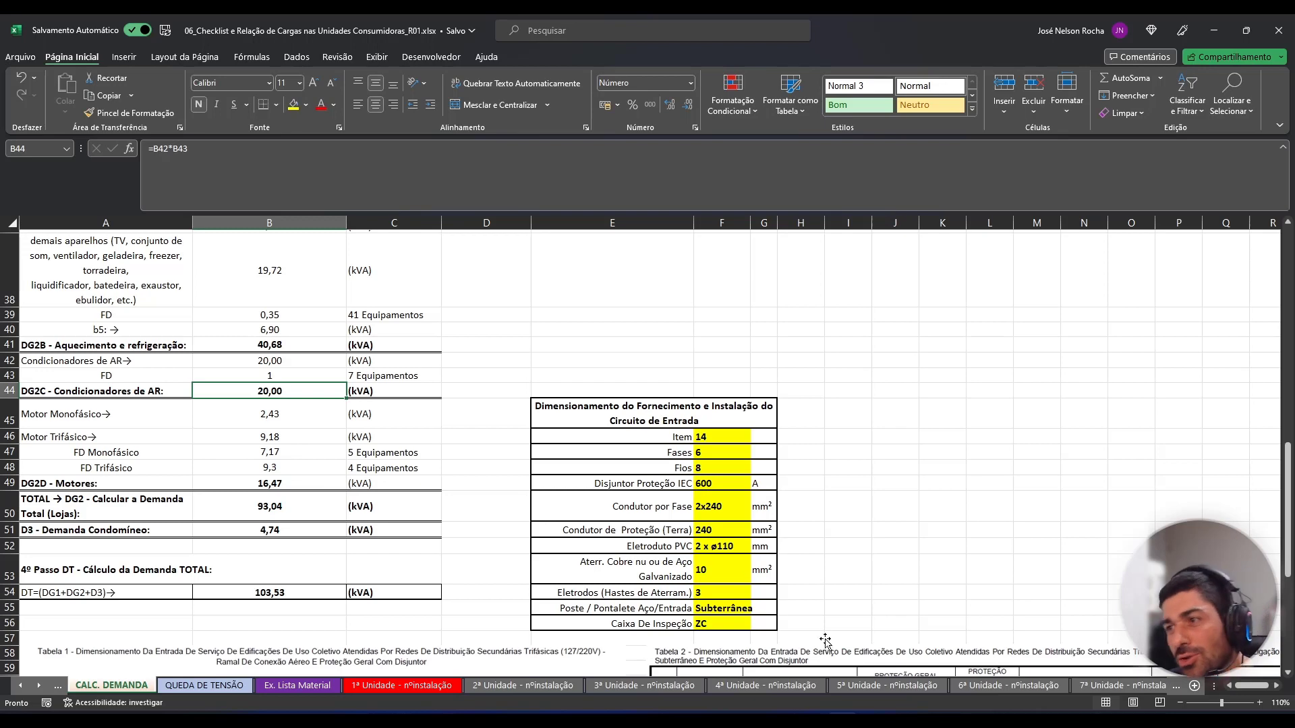
# Check the equipment quantities and installed load on the 2ª Unidade sheet, and return to CALC. DEMANDA.
pyautogui.click(550, 687)
pyautogui.scroll(10, 224, 470)
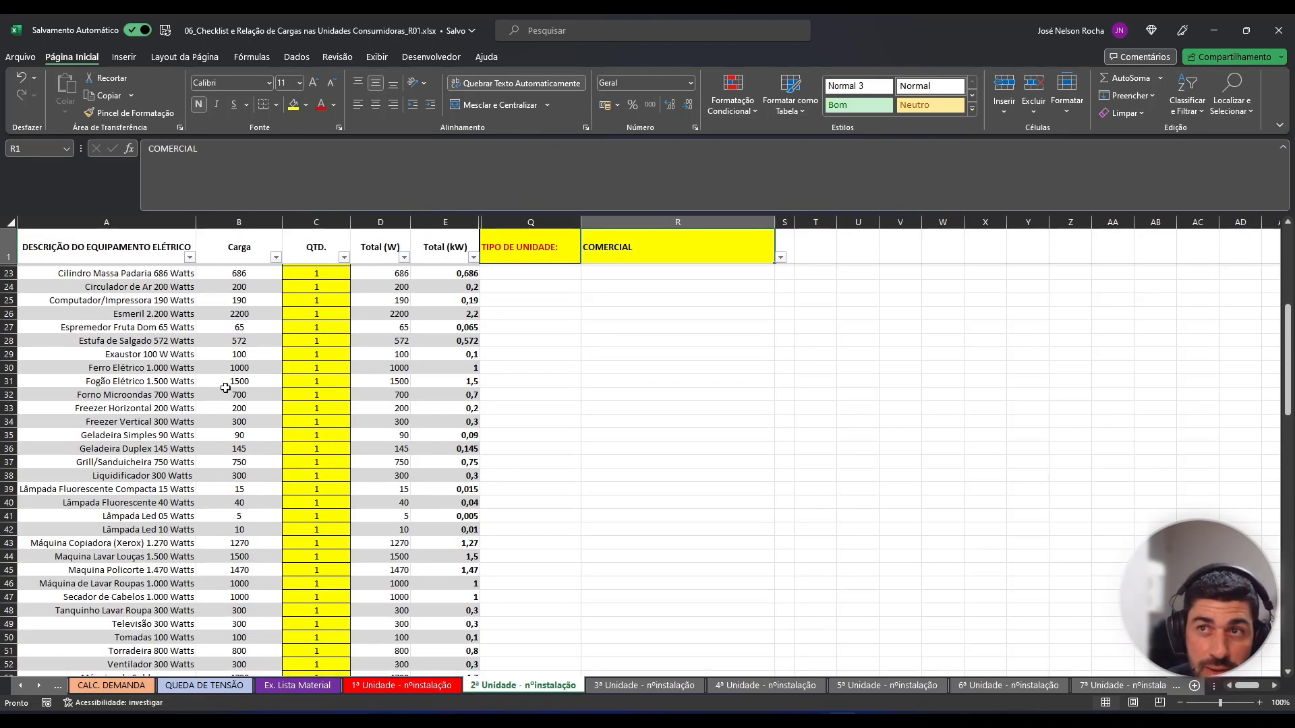
pyautogui.click(300, 382)
pyautogui.scroll(-3, 135, 503)
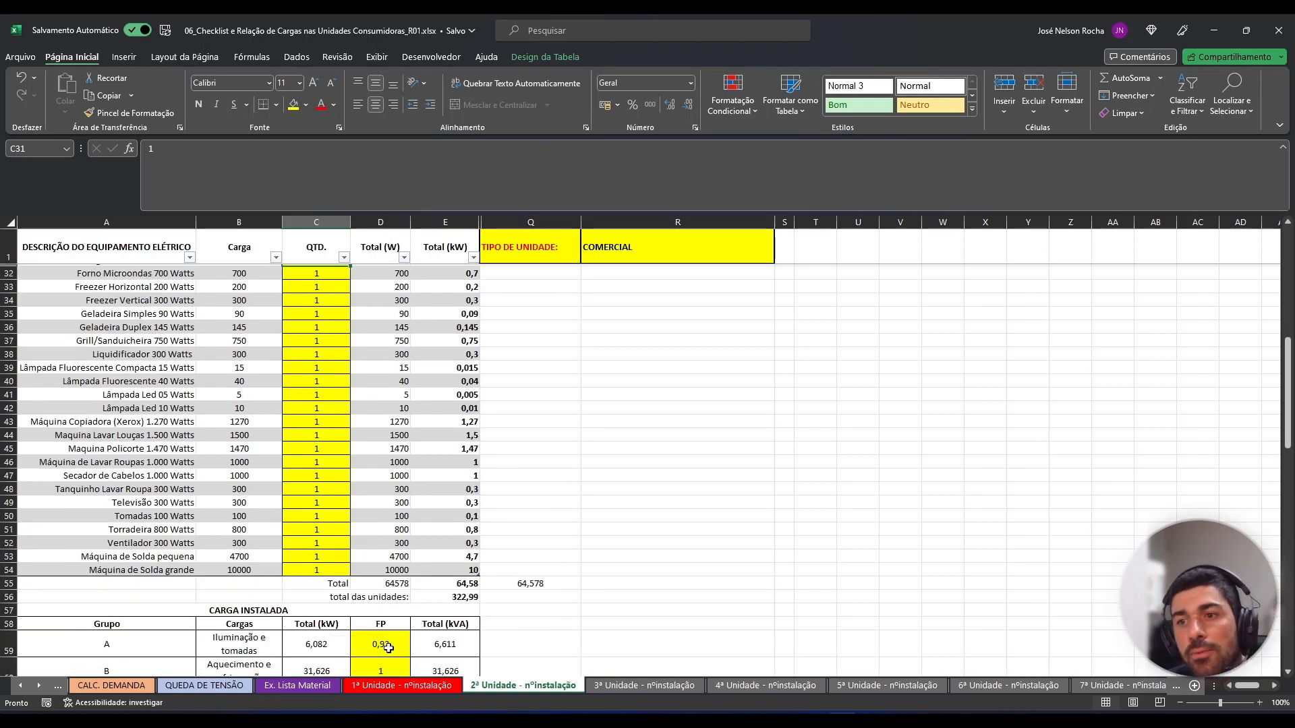
pyautogui.click(202, 686)
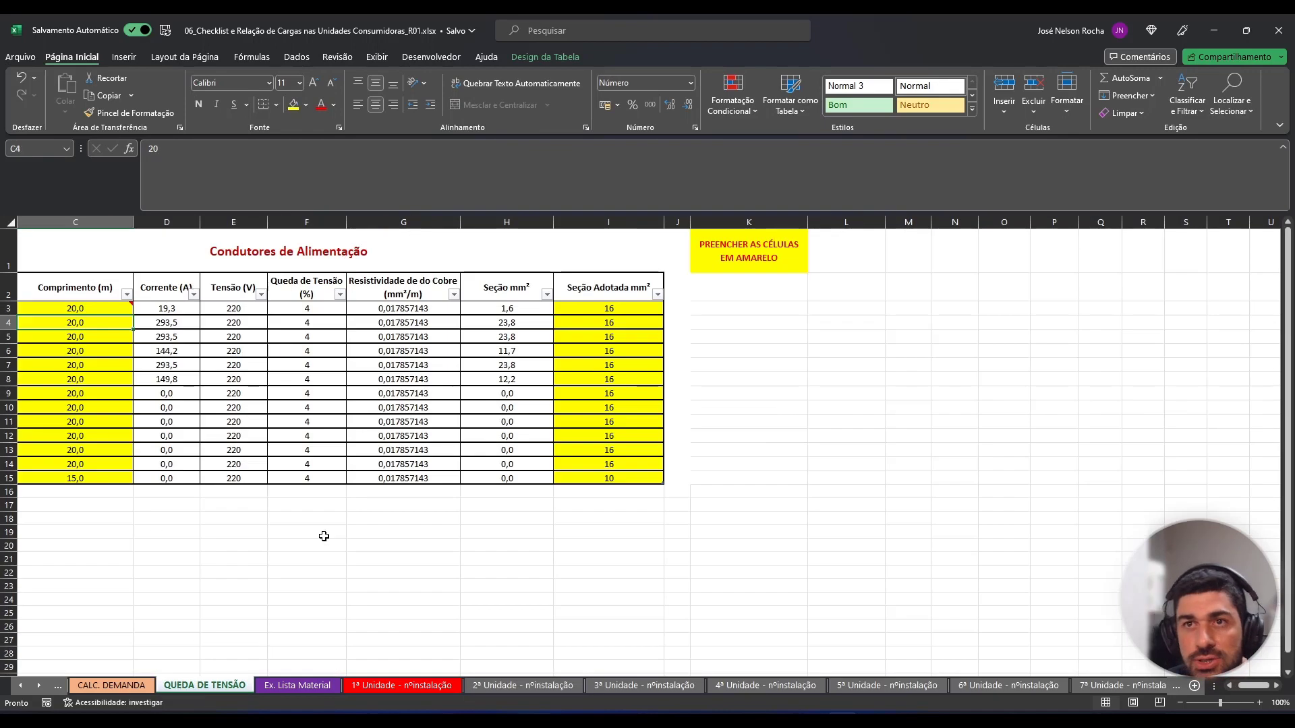
pyautogui.click(104, 687)
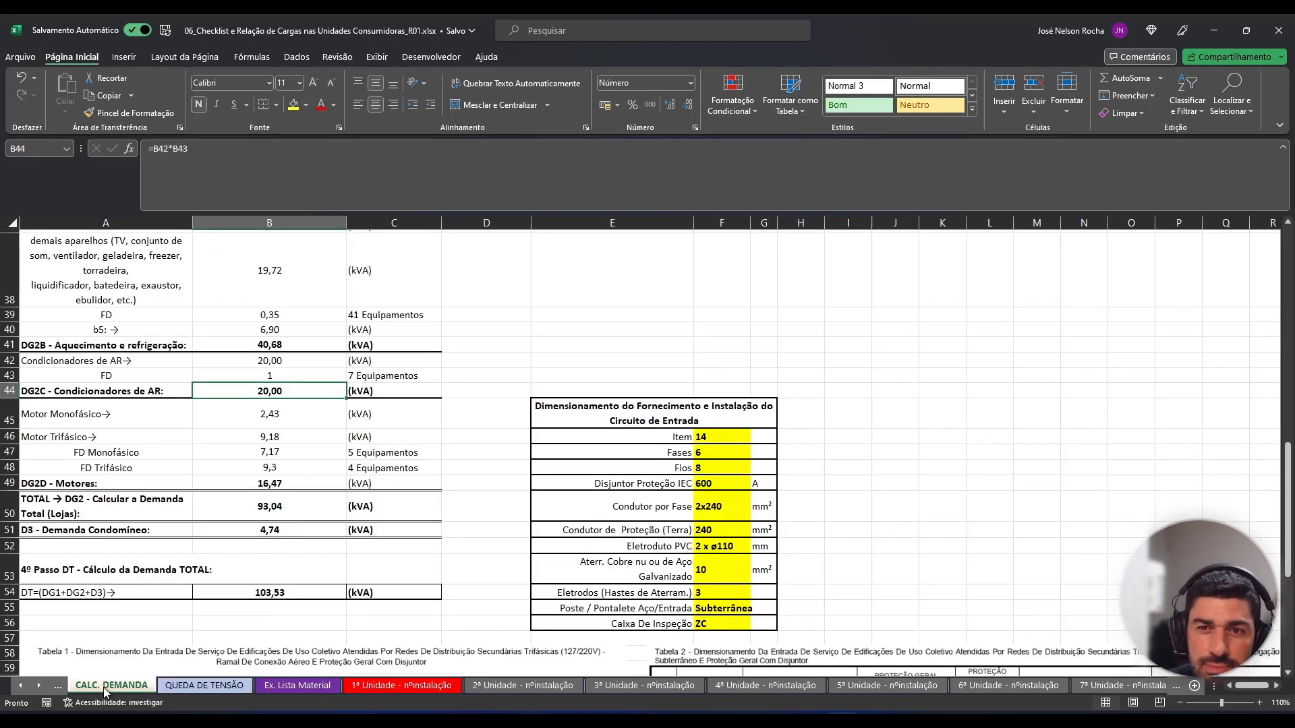
# Inspect the formulas for DG2D - Motores, D3 - Demanda Condomíneo and the total demand DT=(DG1+DG2+D3).
pyautogui.click(288, 486)
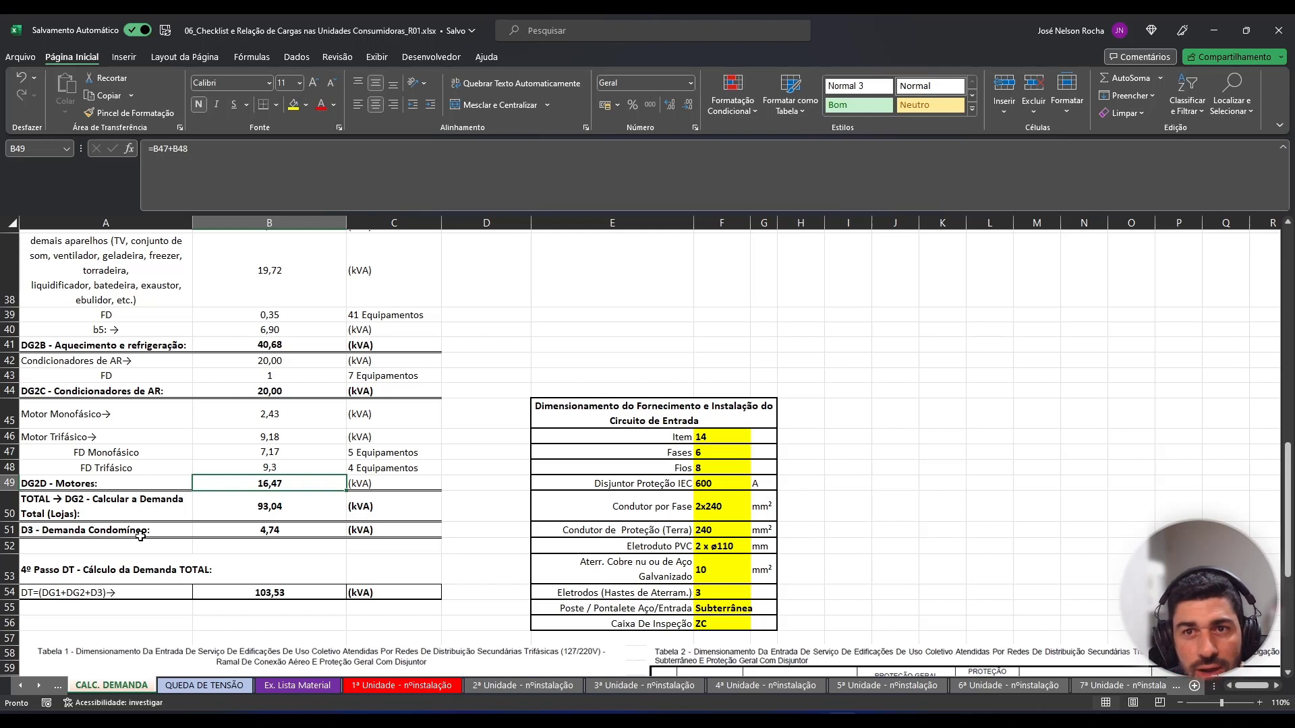
pyautogui.click(283, 535)
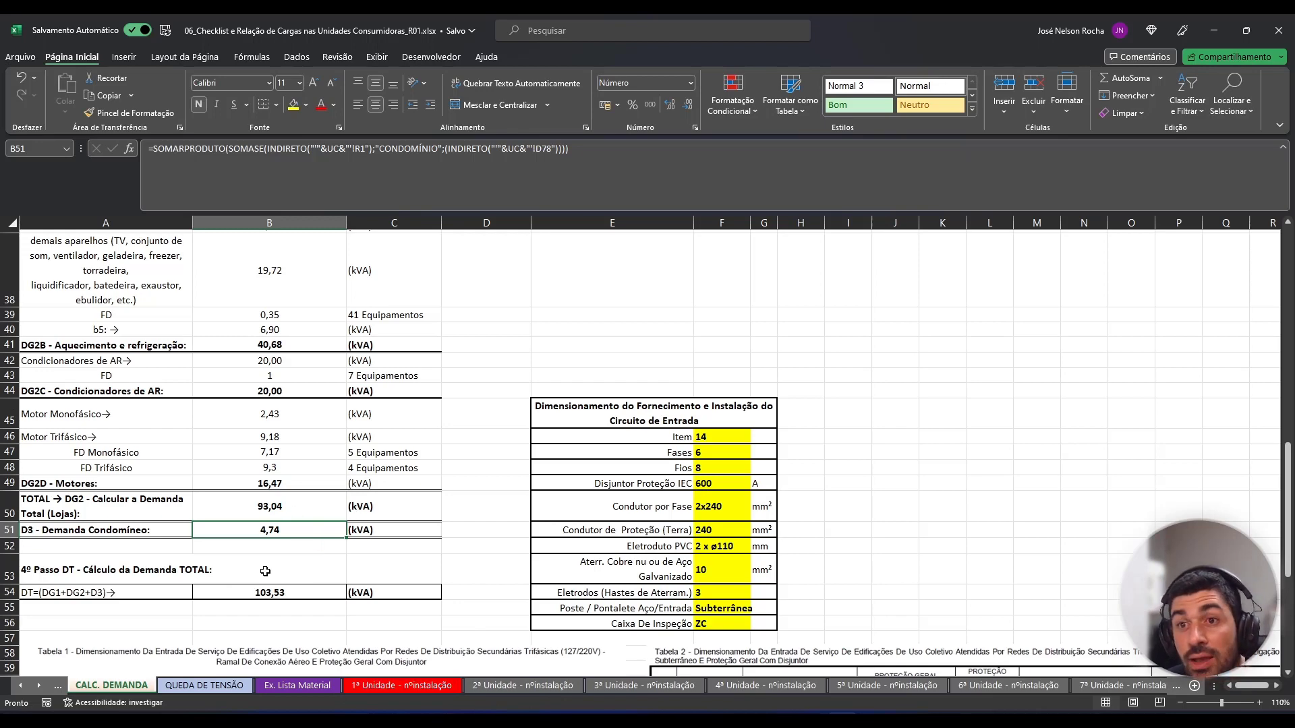
pyautogui.scroll(-1, 167, 562)
pyautogui.scroll(-3, 167, 562)
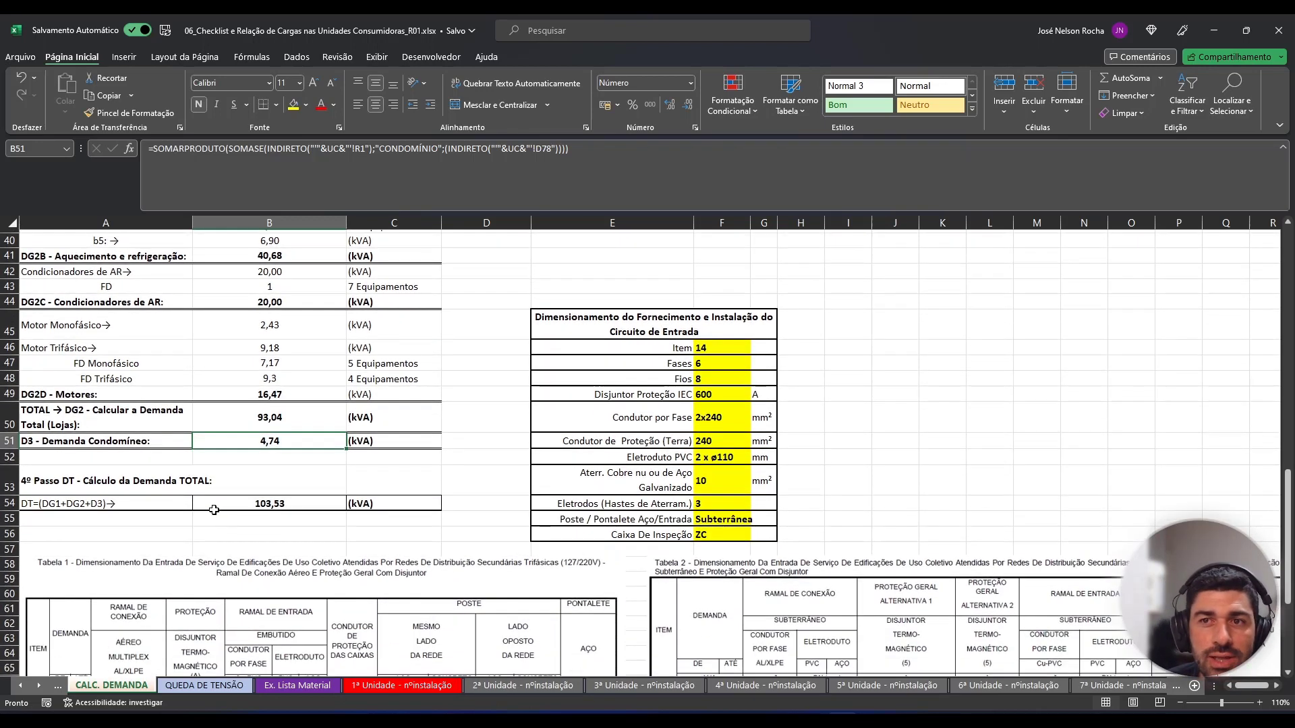
pyautogui.click(288, 460)
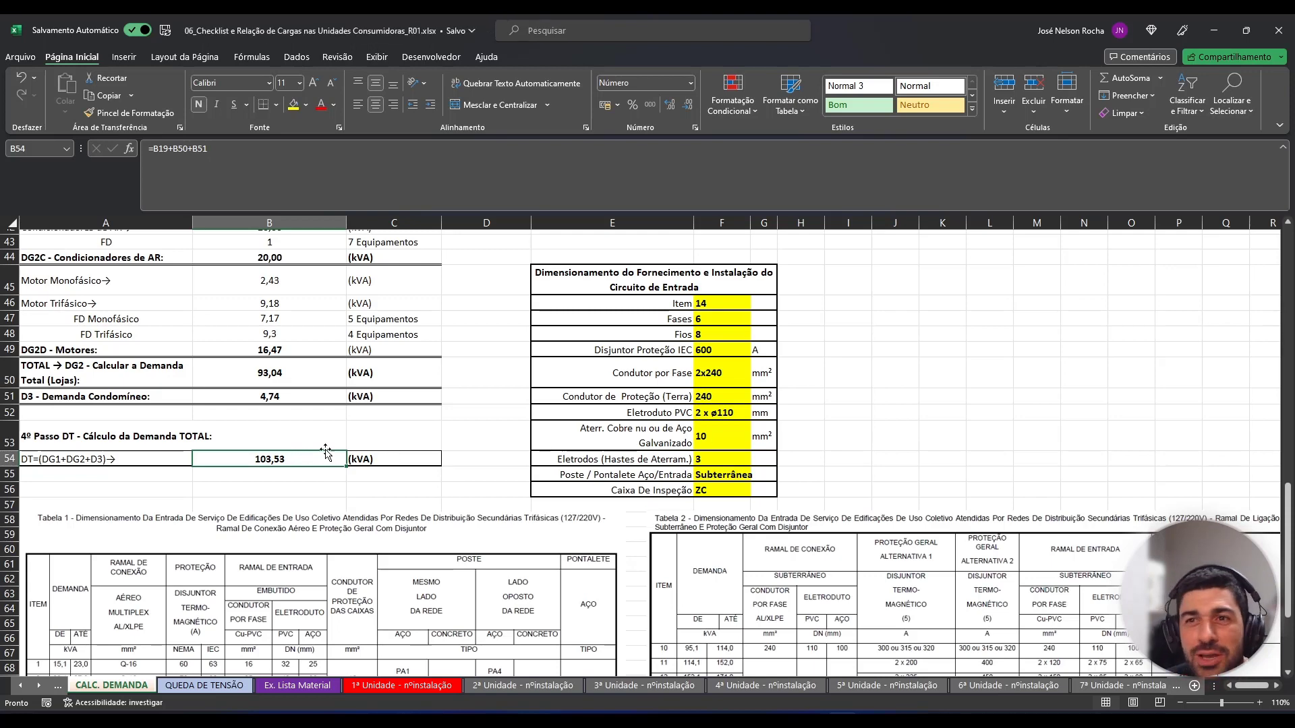
# Match the total demand to its range in Tabela 1 or 2 and set Item to 10 in the entrance circuit sizing table.
pyautogui.scroll(-1, 442, 480)
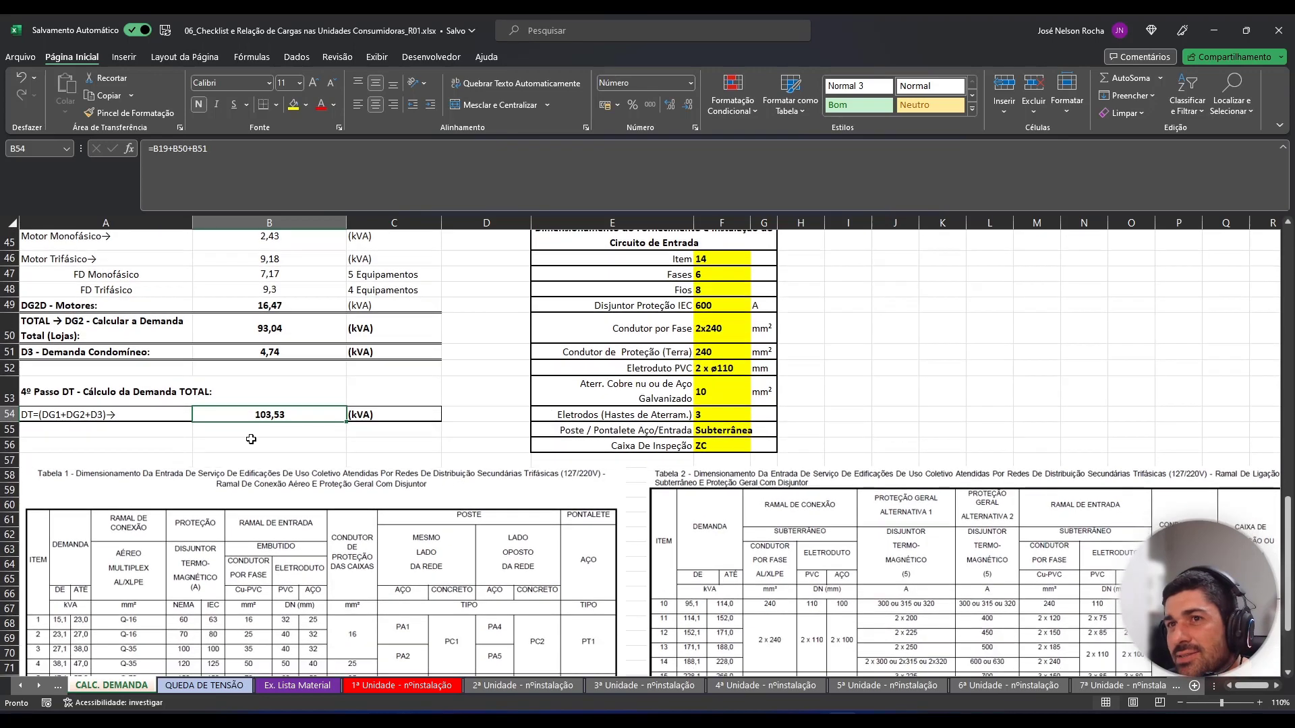
pyautogui.scroll(-2, 367, 439)
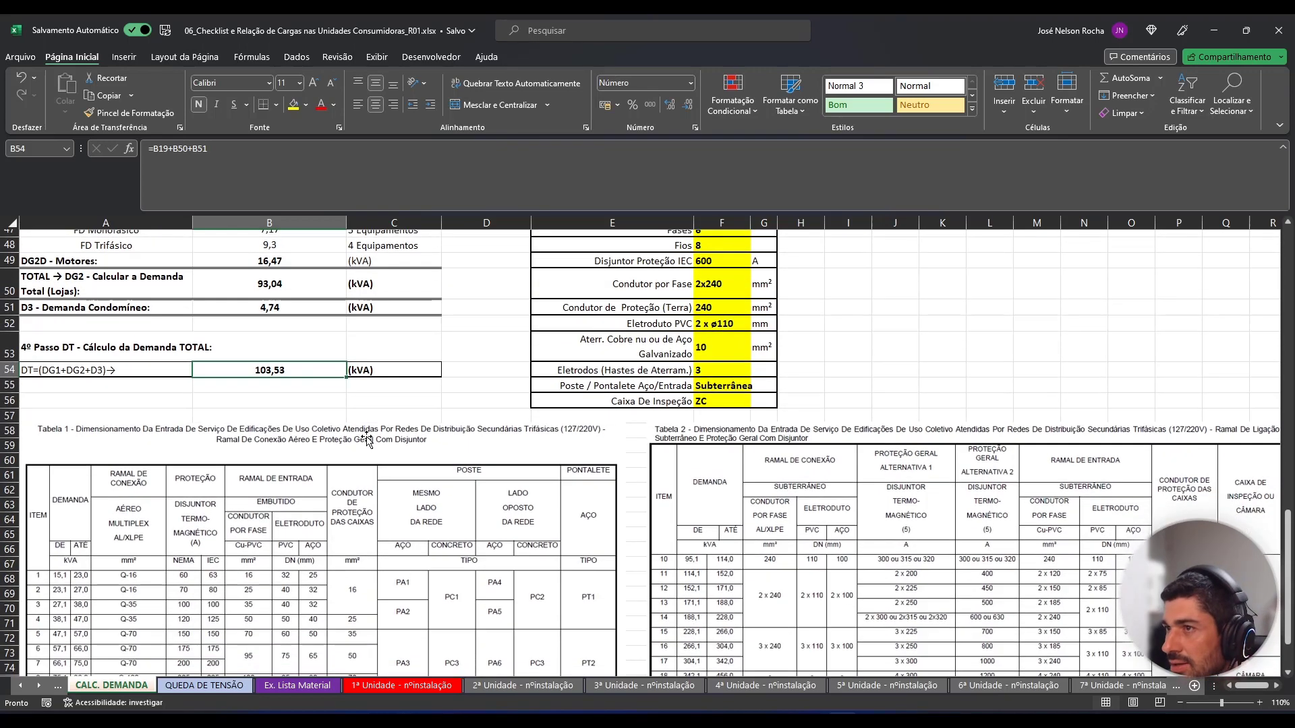
pyautogui.scroll(-1, 741, 432)
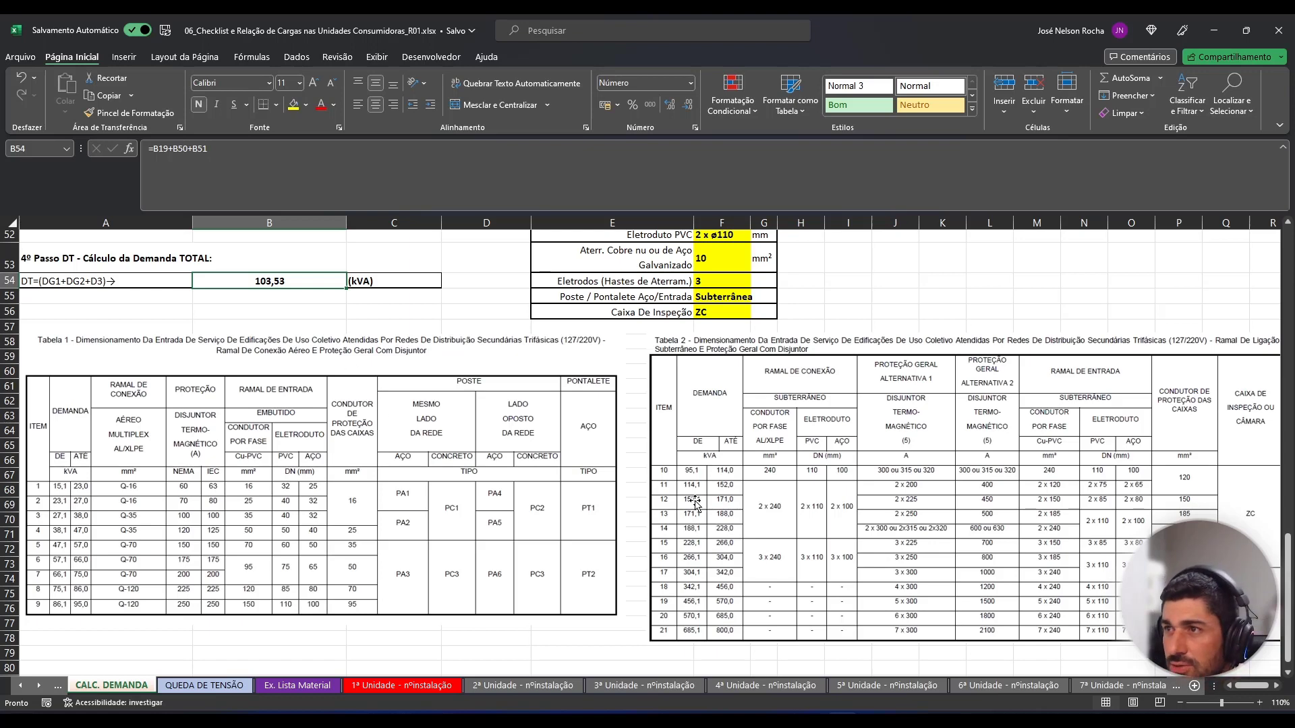
pyautogui.scroll(1, 680, 503)
pyautogui.scroll(2, 679, 503)
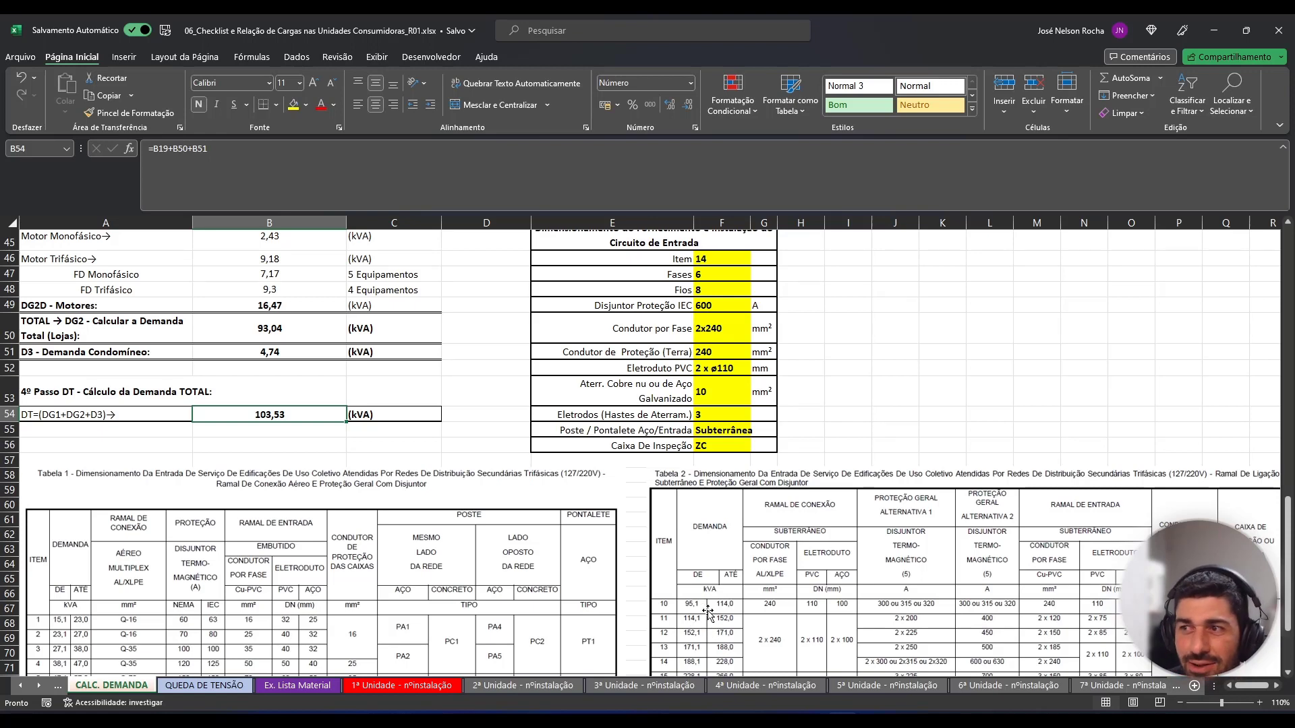
pyautogui.click(716, 265)
pyautogui.write('10')
pyautogui.press('Return')
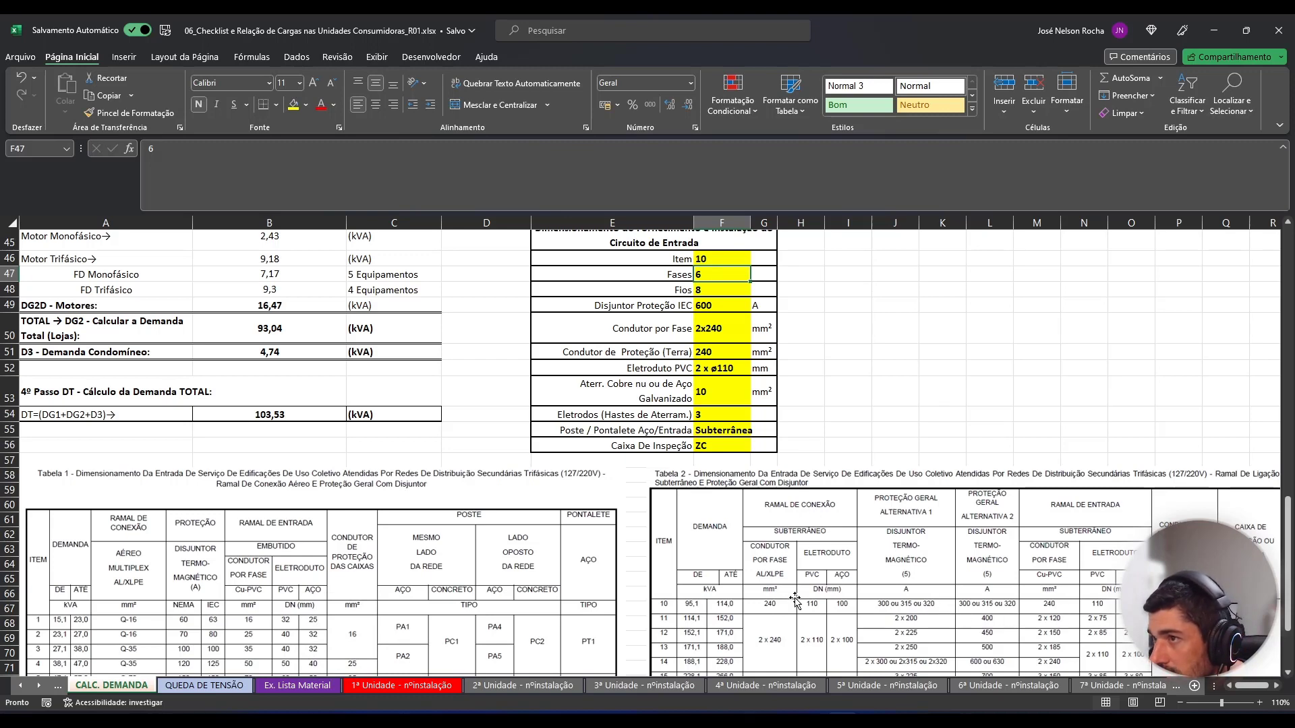
# Consult Tabela 2 for item 10 and set Fases to 3 and Fios to 4 in the entrance circuit sizing table.
pyautogui.scroll(-1, 800, 594)
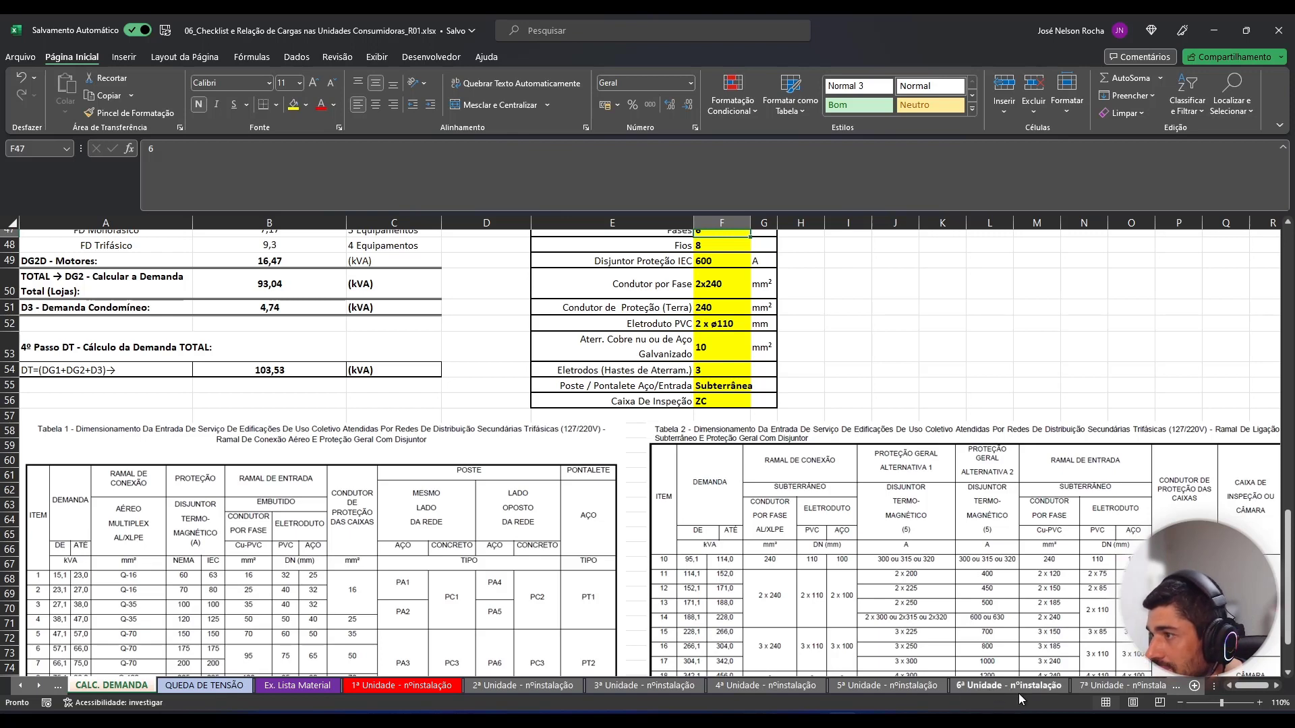
pyautogui.moveTo(1250, 690); pyautogui.dragTo(1256, 690)
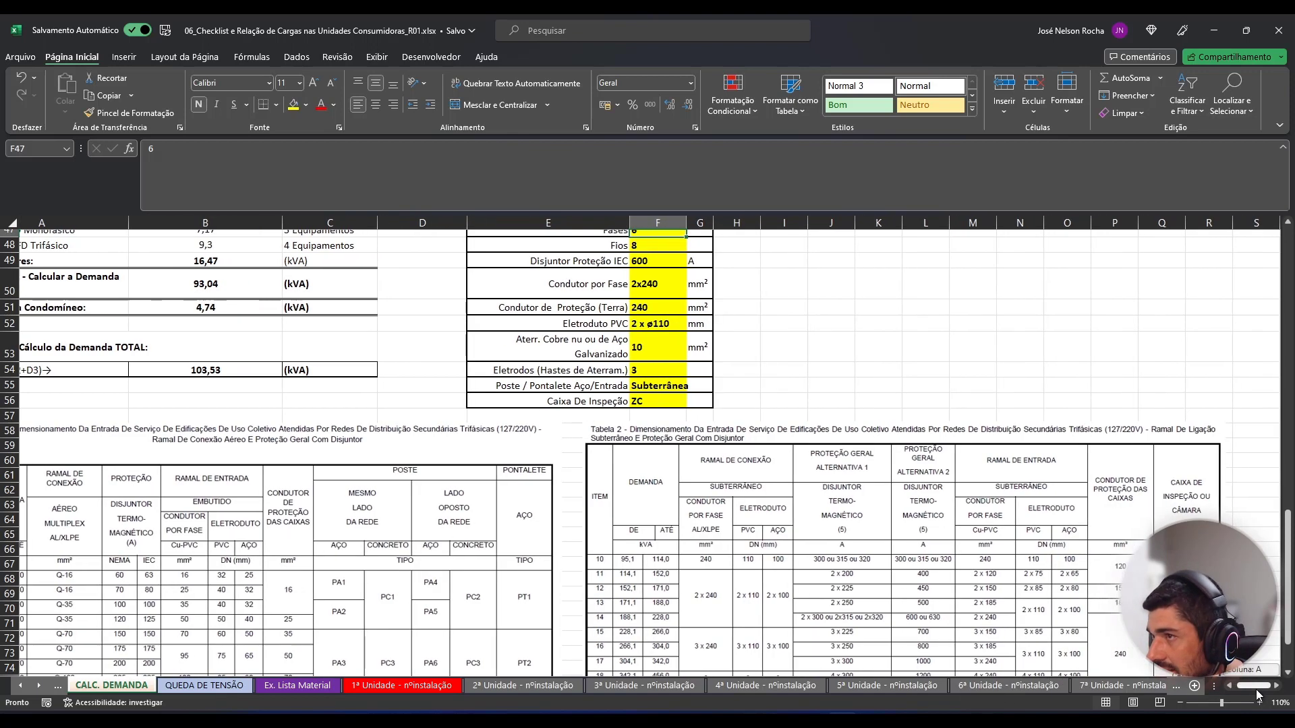
pyautogui.scroll(1, 652, 480)
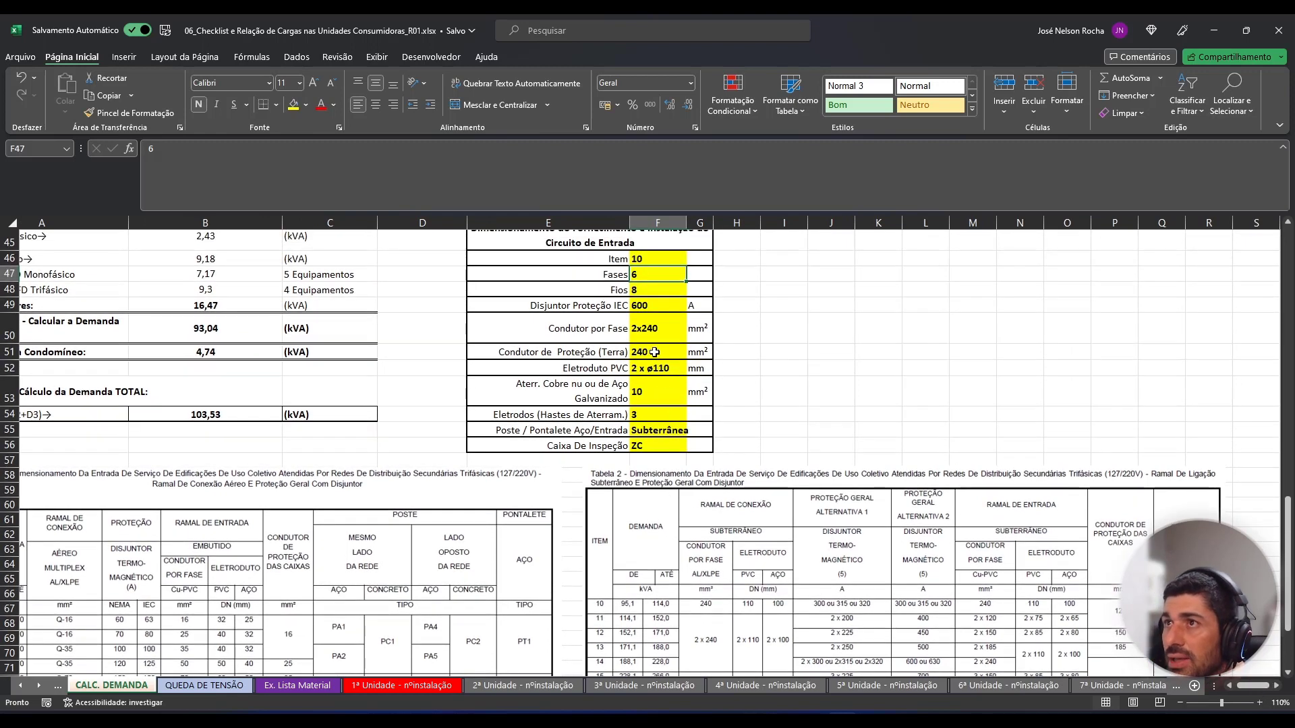
pyautogui.write('3')
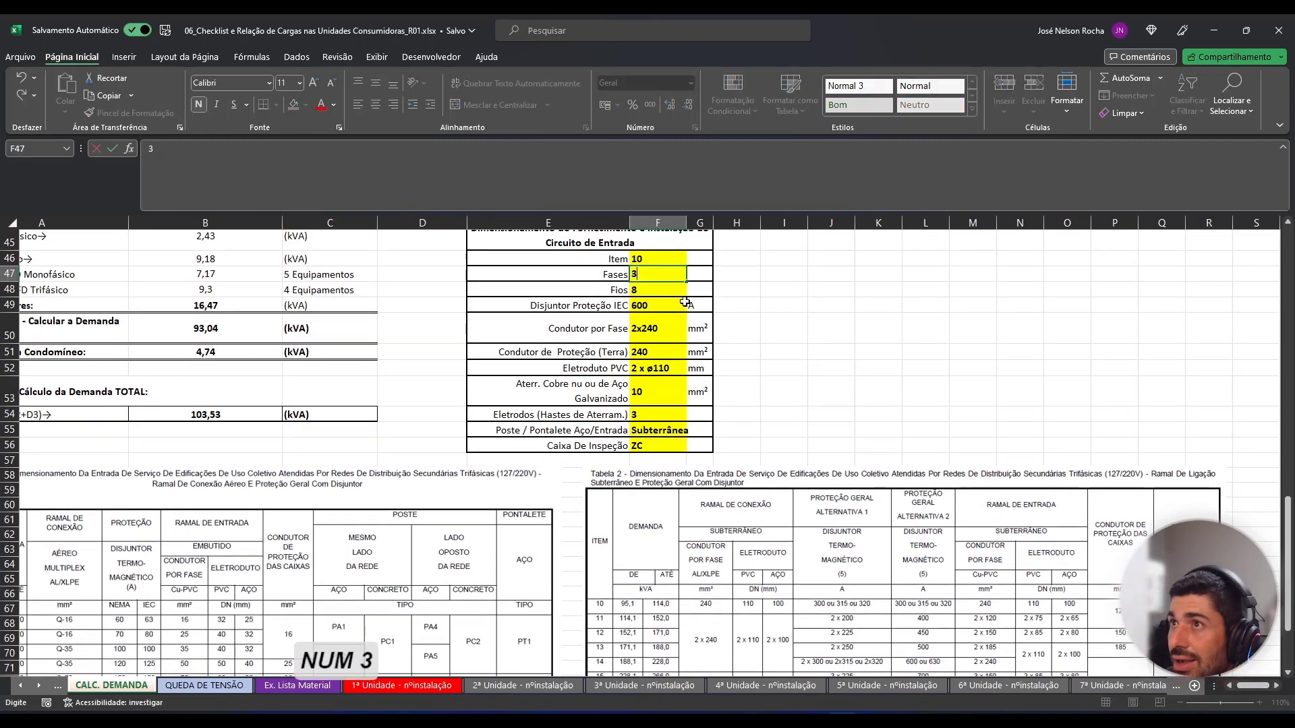
pyautogui.press('Return')
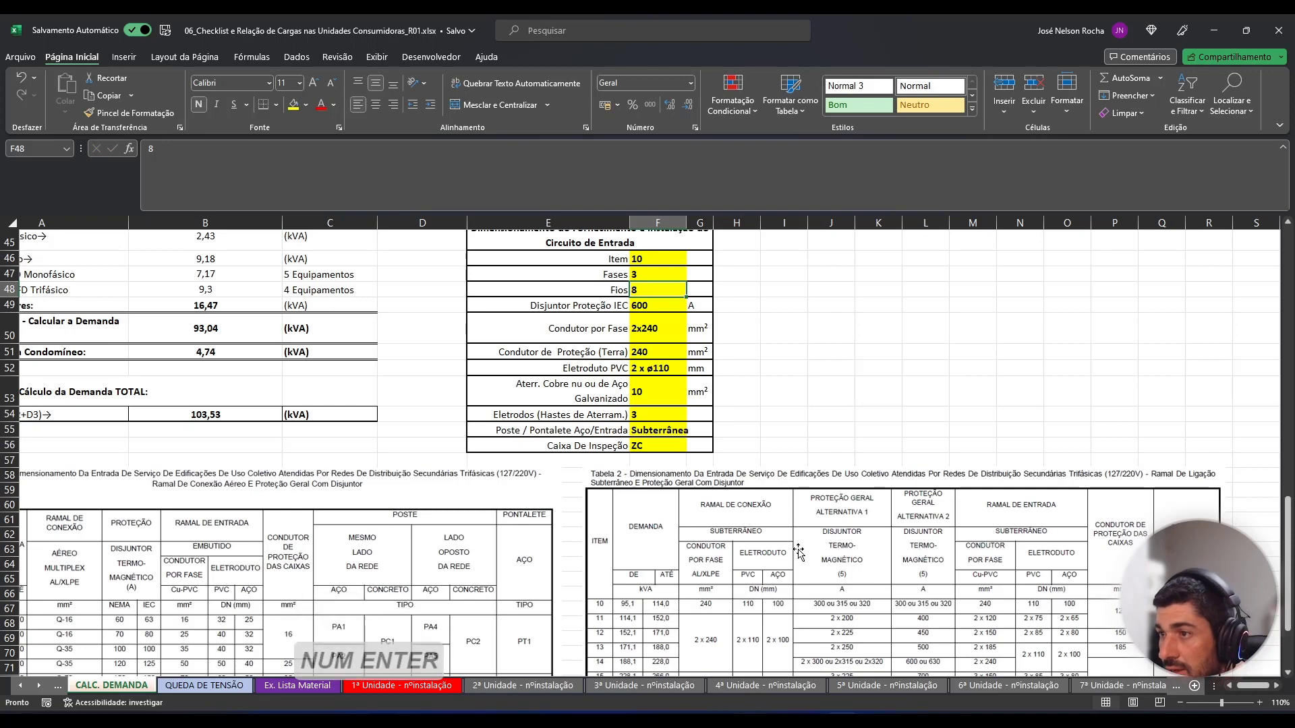
pyautogui.scroll(-1, 602, 592)
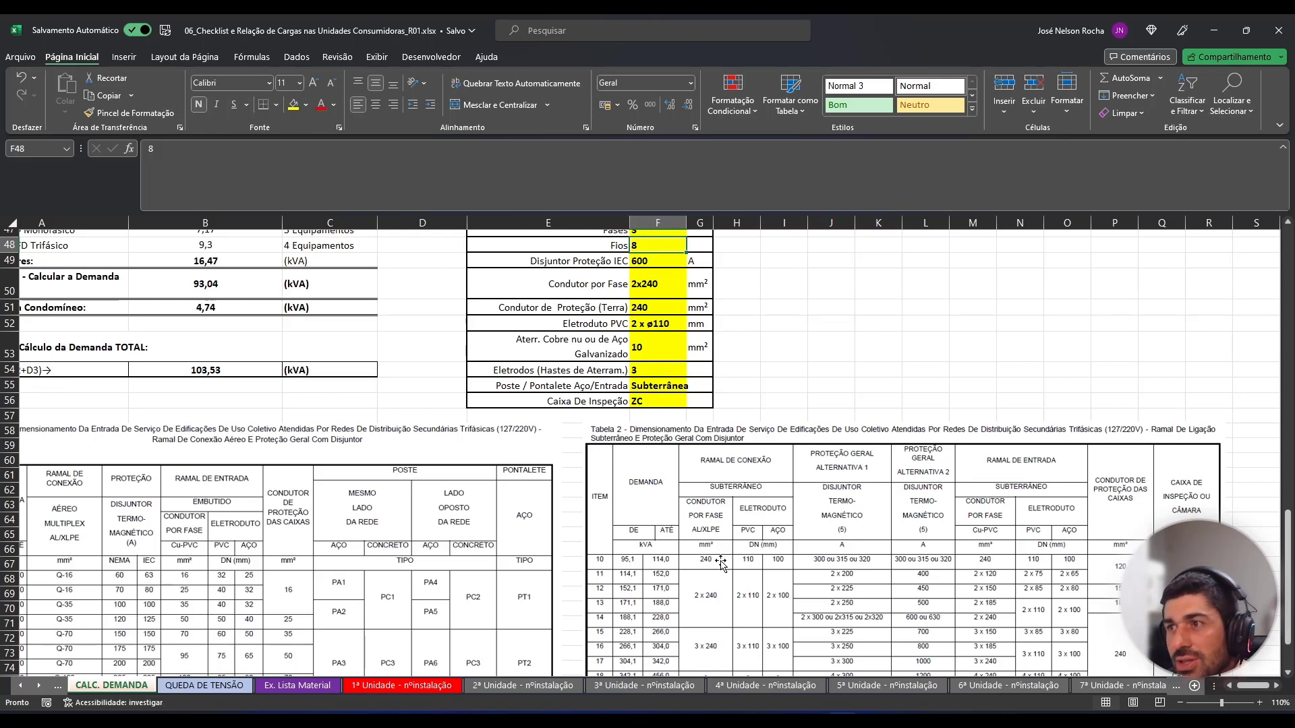
pyautogui.scroll(2, 718, 576)
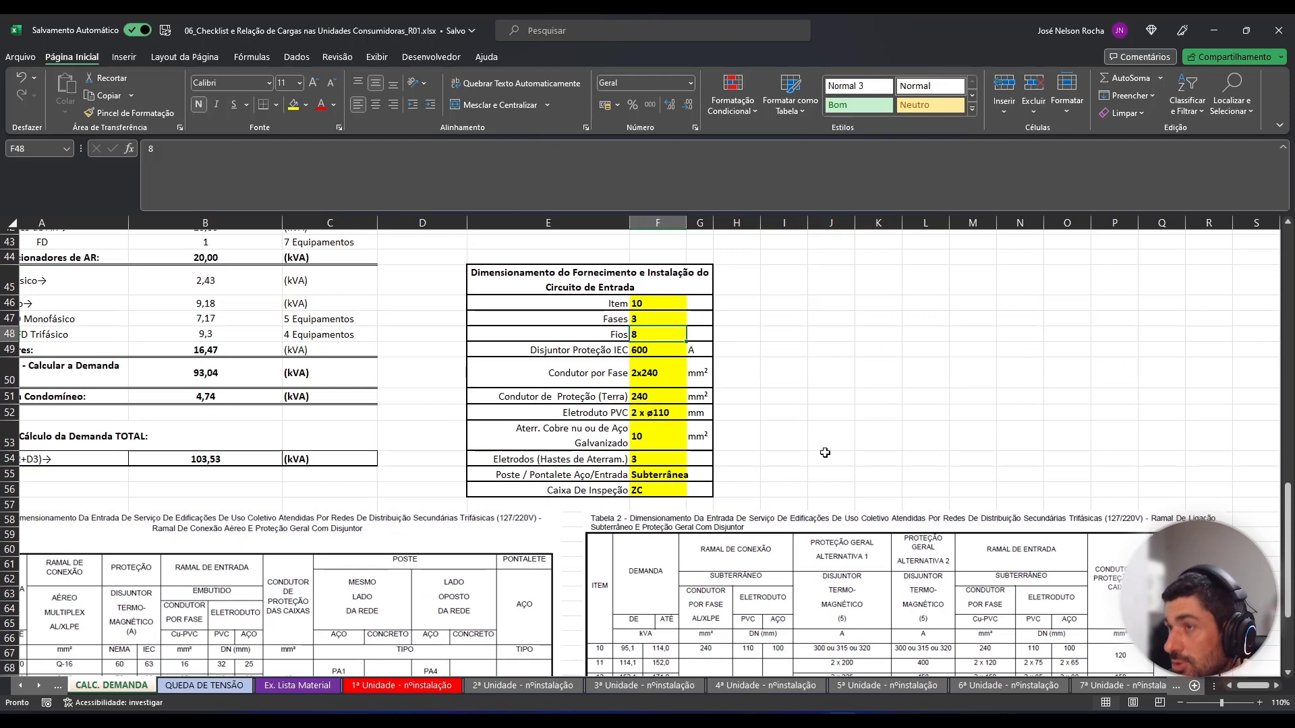
pyautogui.write('4')
pyautogui.press('Return')
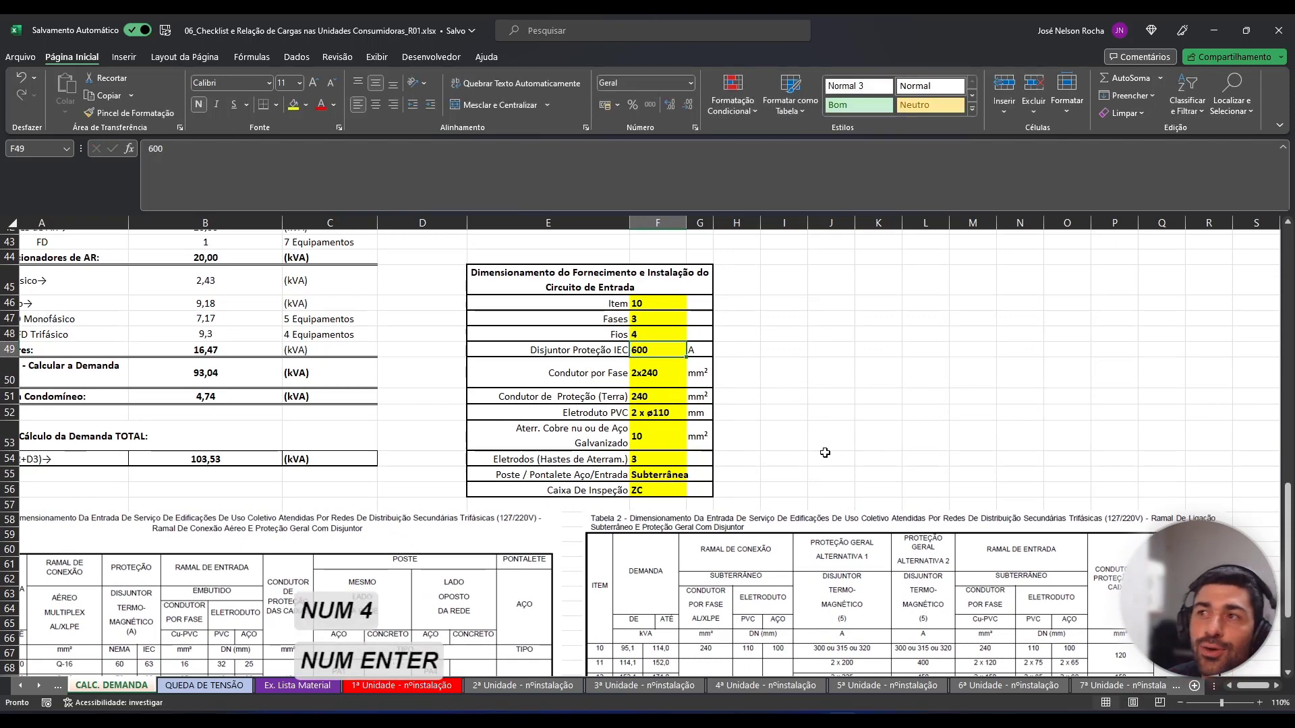
# Set Disjuntor Proteção IEC to 300 A and Condutor por Fase to 240 mm² according to item 10 of Tabela 2.
pyautogui.scroll(-2, 750, 608)
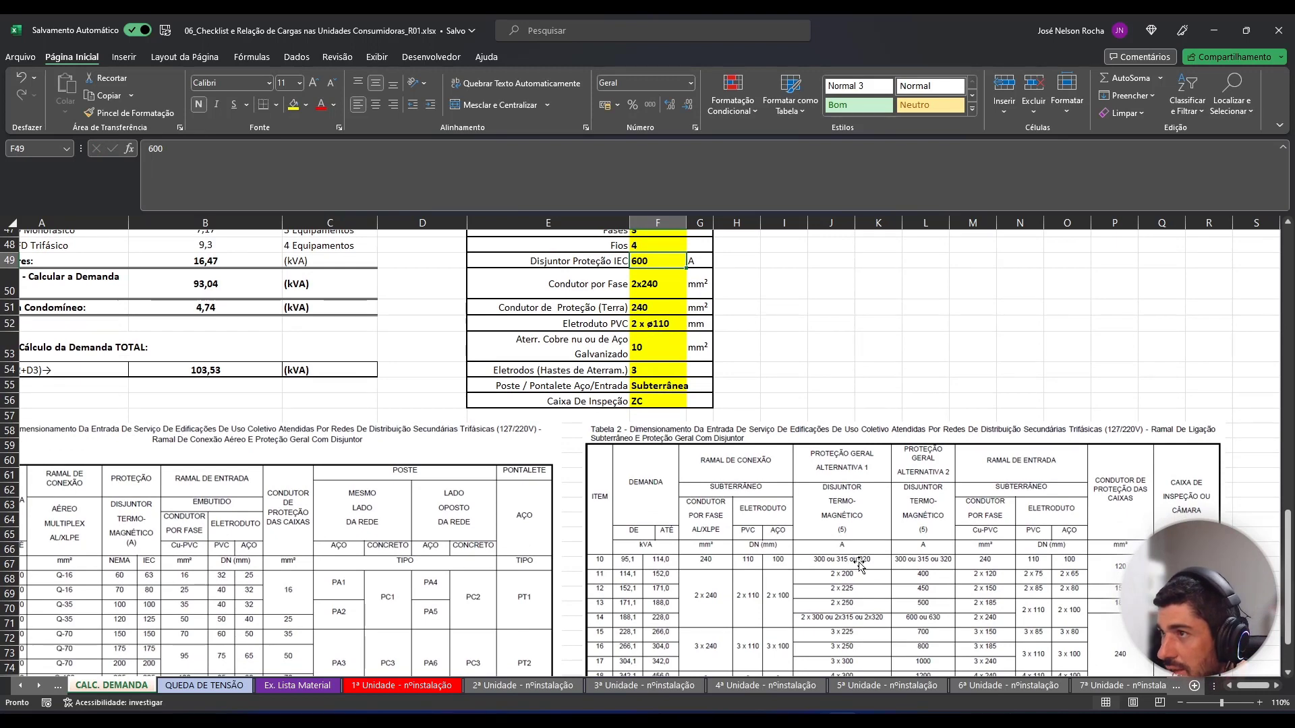
pyautogui.scroll(1, 858, 594)
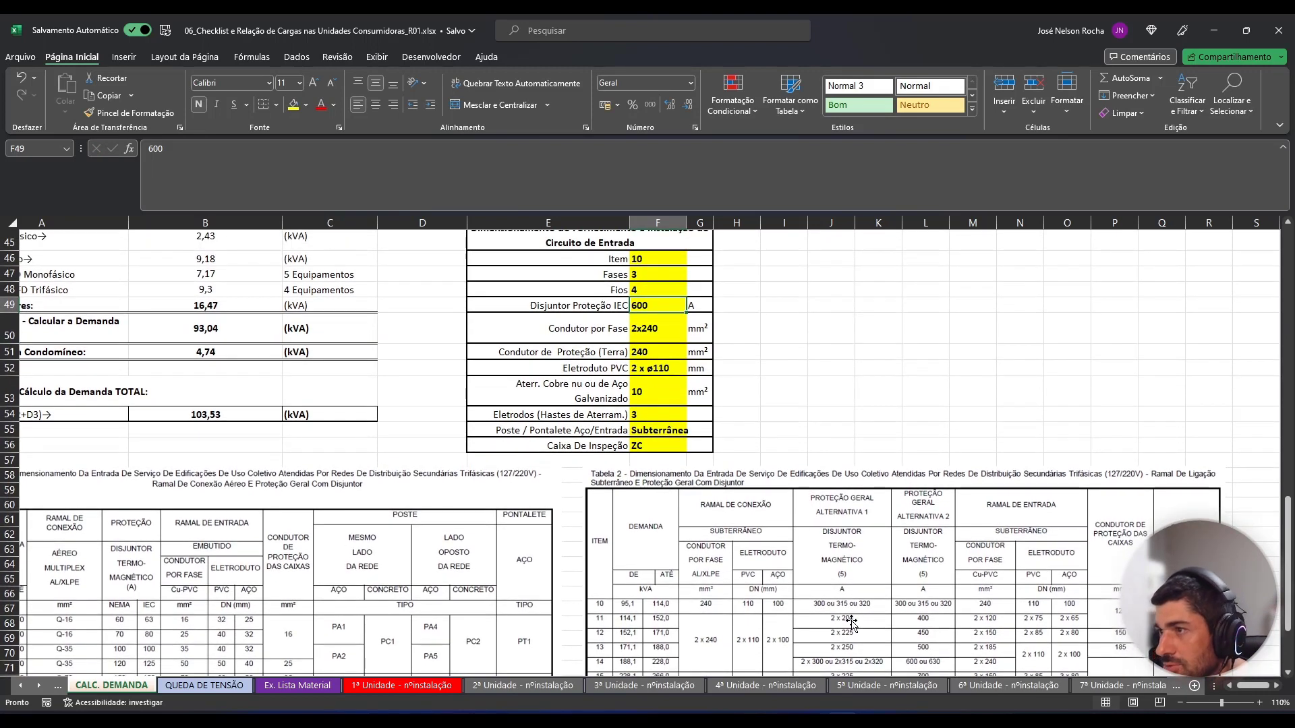
pyautogui.write('300')
pyautogui.press('Return')
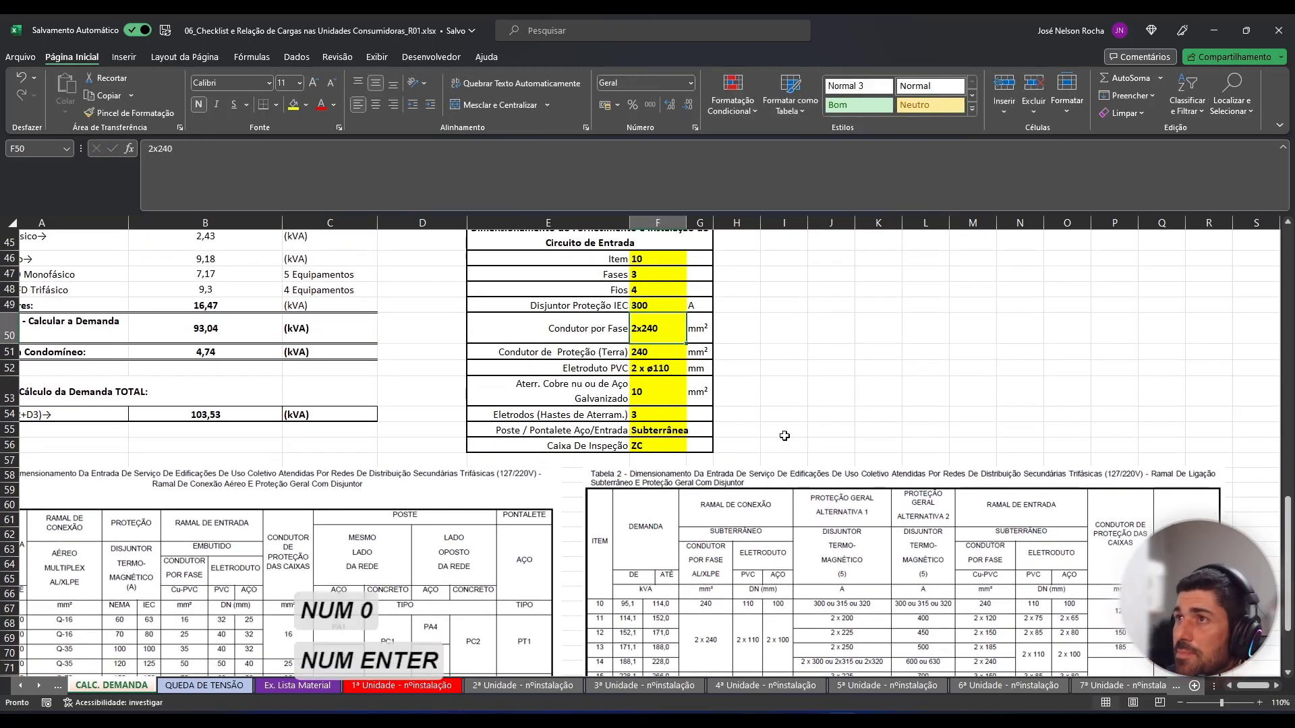
pyautogui.doubleClick(645, 329)
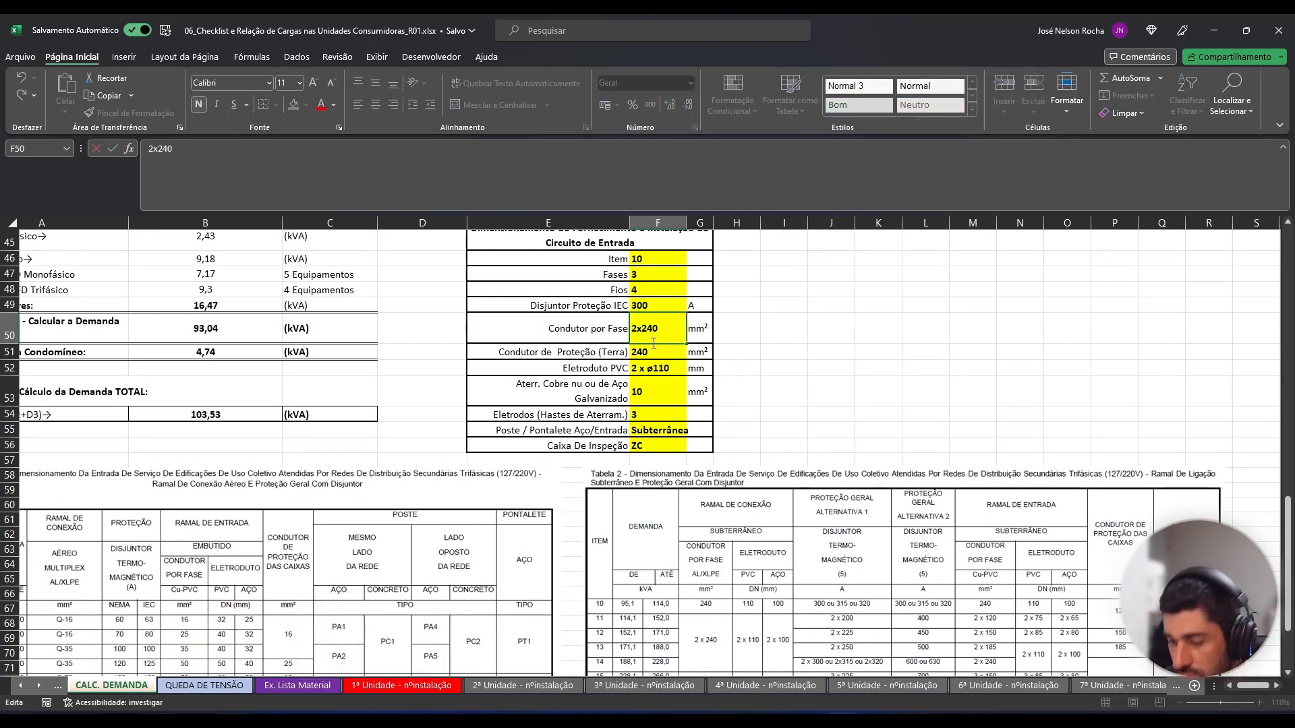
pyautogui.press('BackSpace')
pyautogui.press('BackSpace')
pyautogui.press('Return')
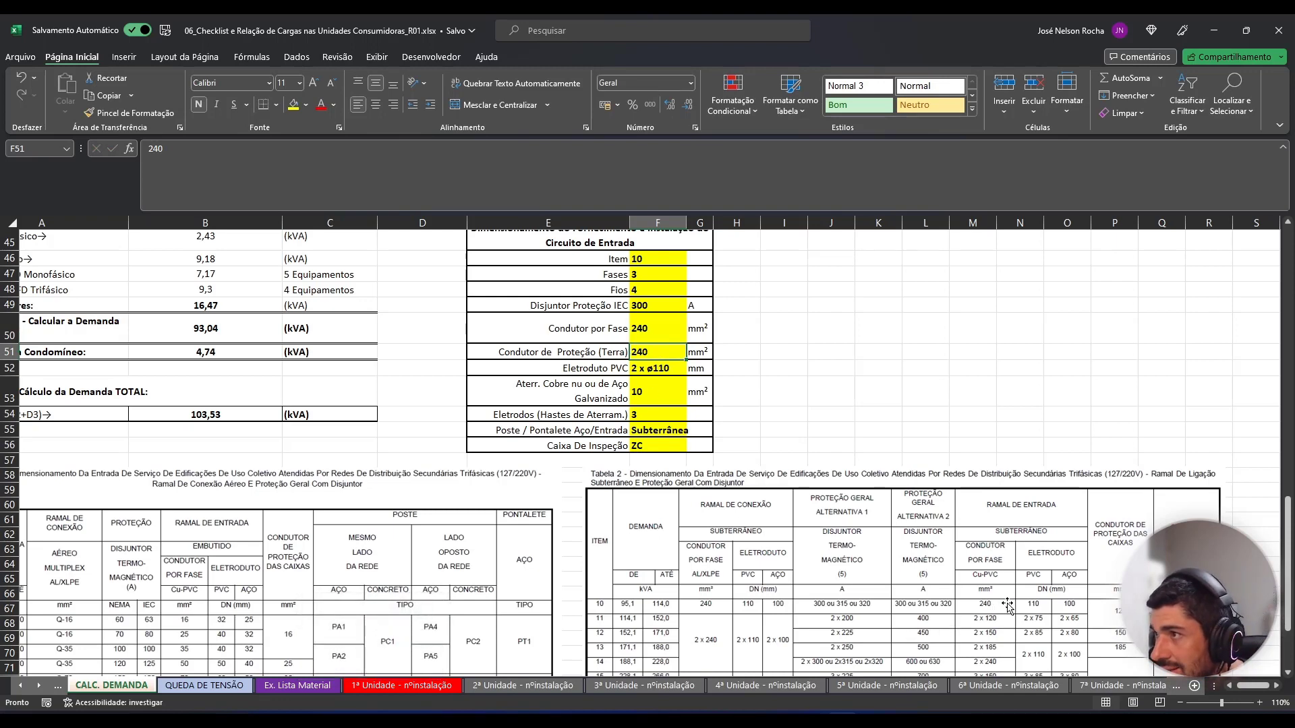
# Look up the protection conductor for item 10 in Tabela 2 and set Condutor de Proteção (Terra) to 120 mm².
pyautogui.scroll(-2, 1043, 534)
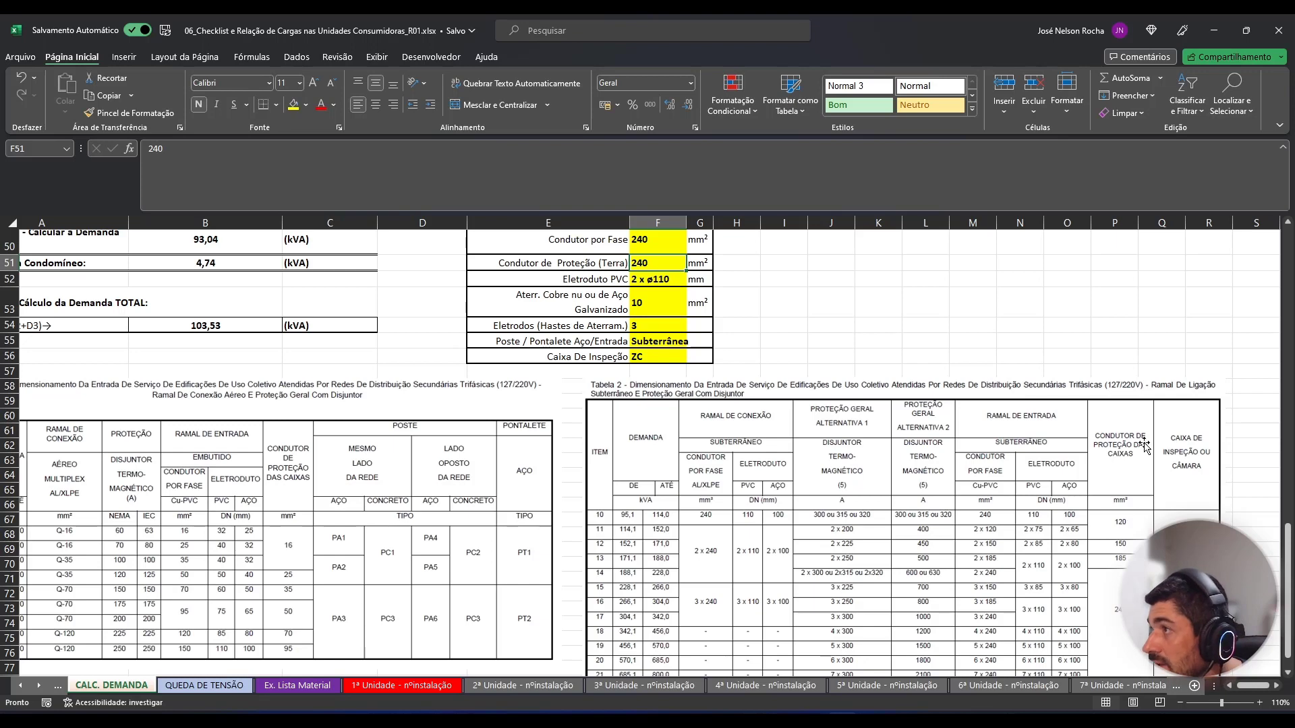
pyautogui.scroll(1, 723, 435)
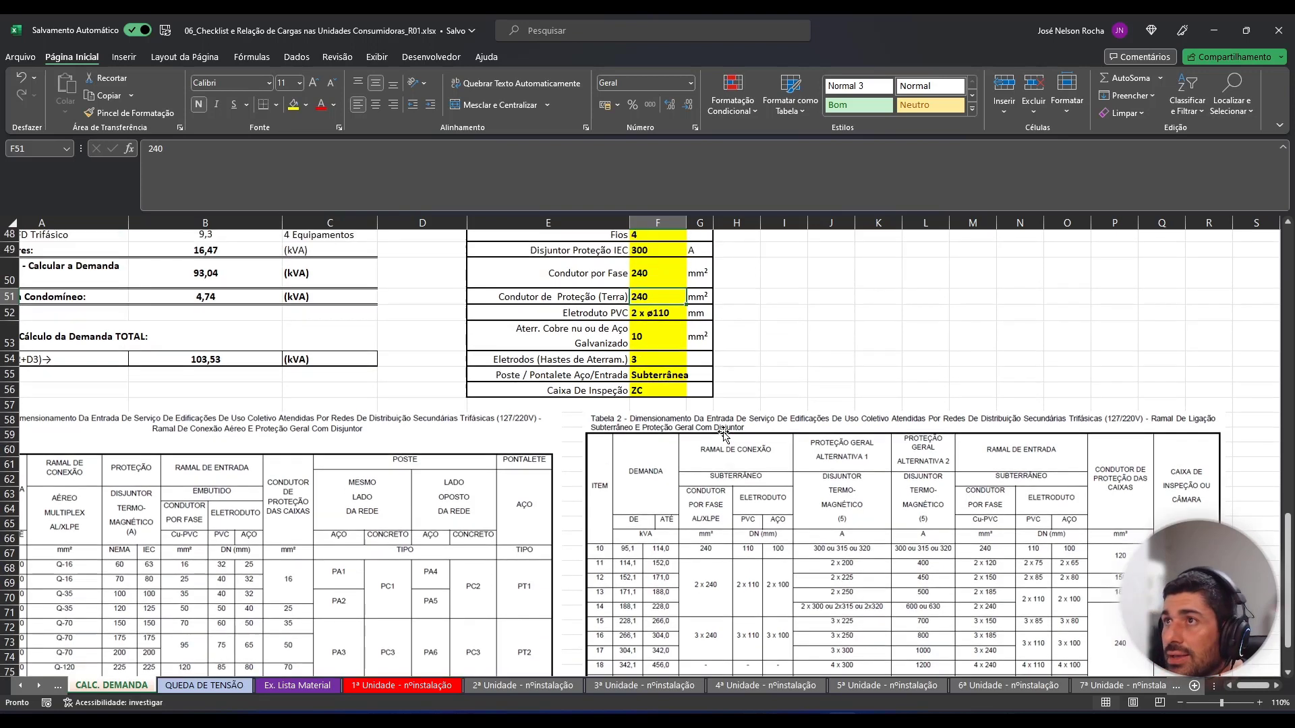
pyautogui.scroll(1, 724, 435)
pyautogui.write('120')
pyautogui.press('Return')
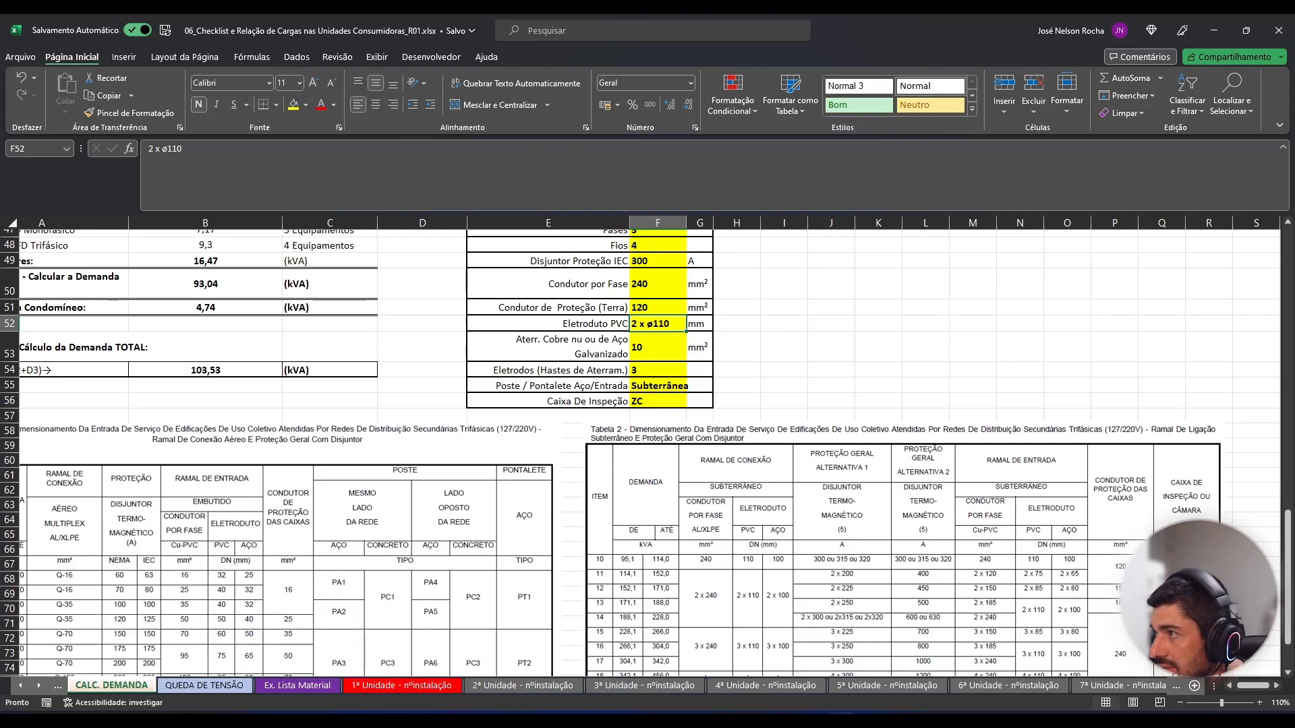
# Check the conduit, grounding electrode, entrance type and inspection box entries of the sizing table against Tabela 1 and Tabela 2.
pyautogui.scroll(-1, 614, 566)
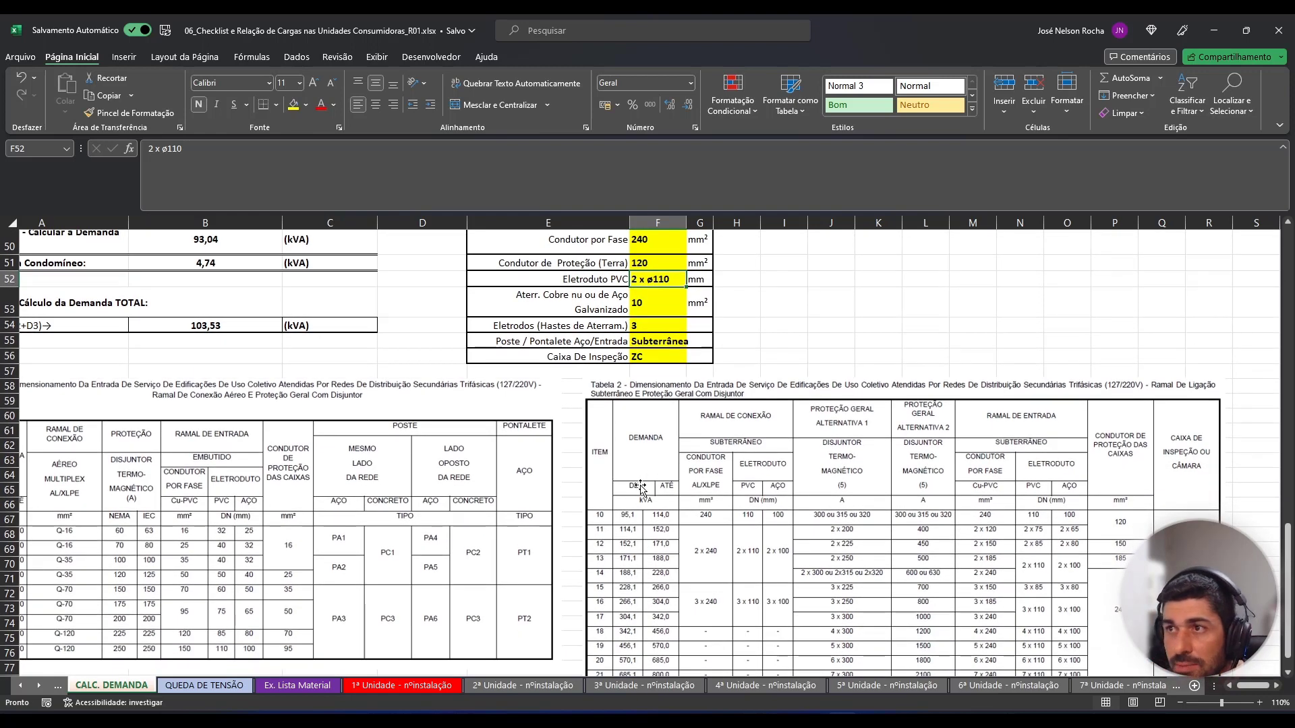
pyautogui.scroll(-1, 634, 526)
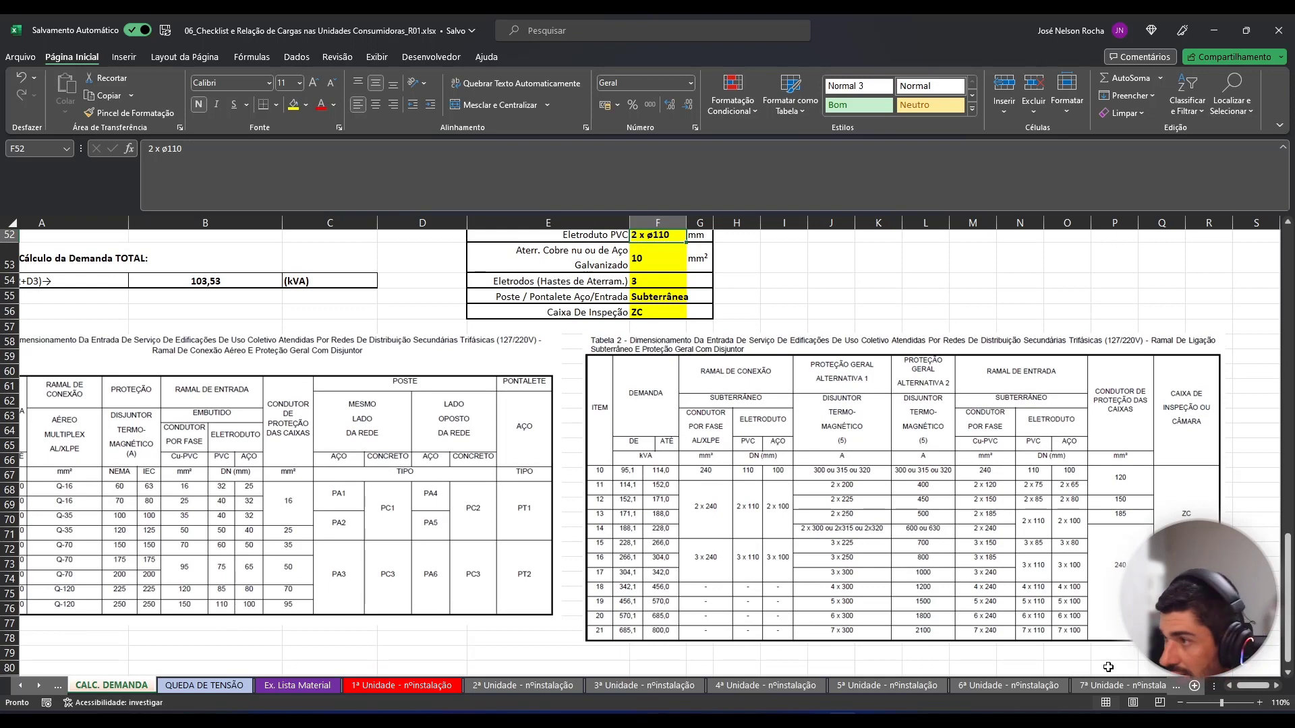
pyautogui.hscroll(-1, 1245, 687)
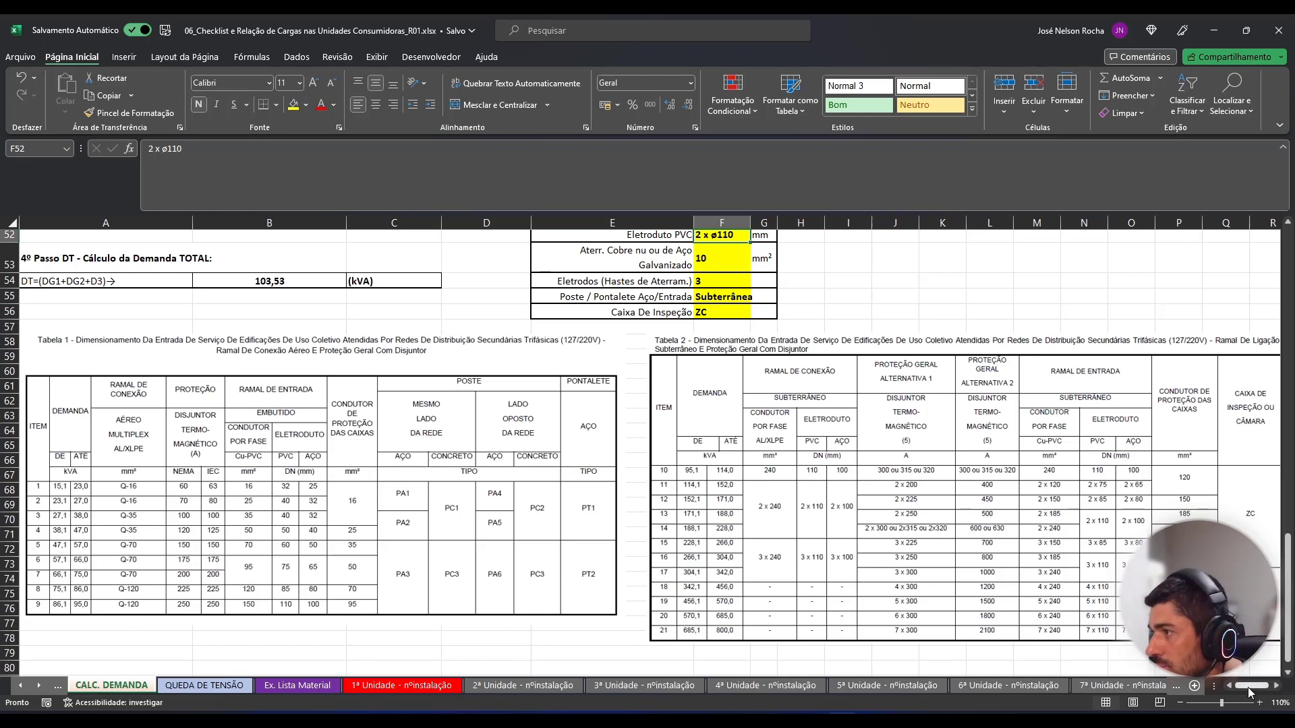
pyautogui.hscroll(1, 1249, 693)
pyautogui.scroll(1, 718, 427)
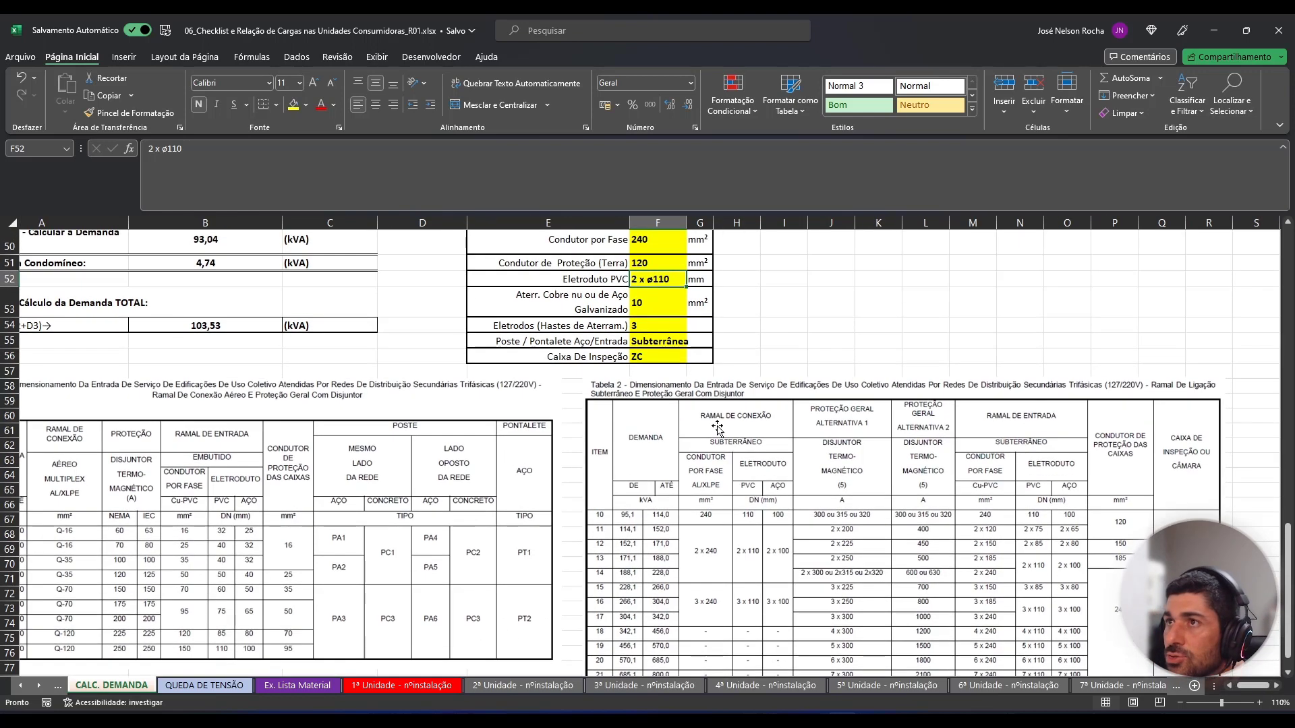
pyautogui.click(663, 329)
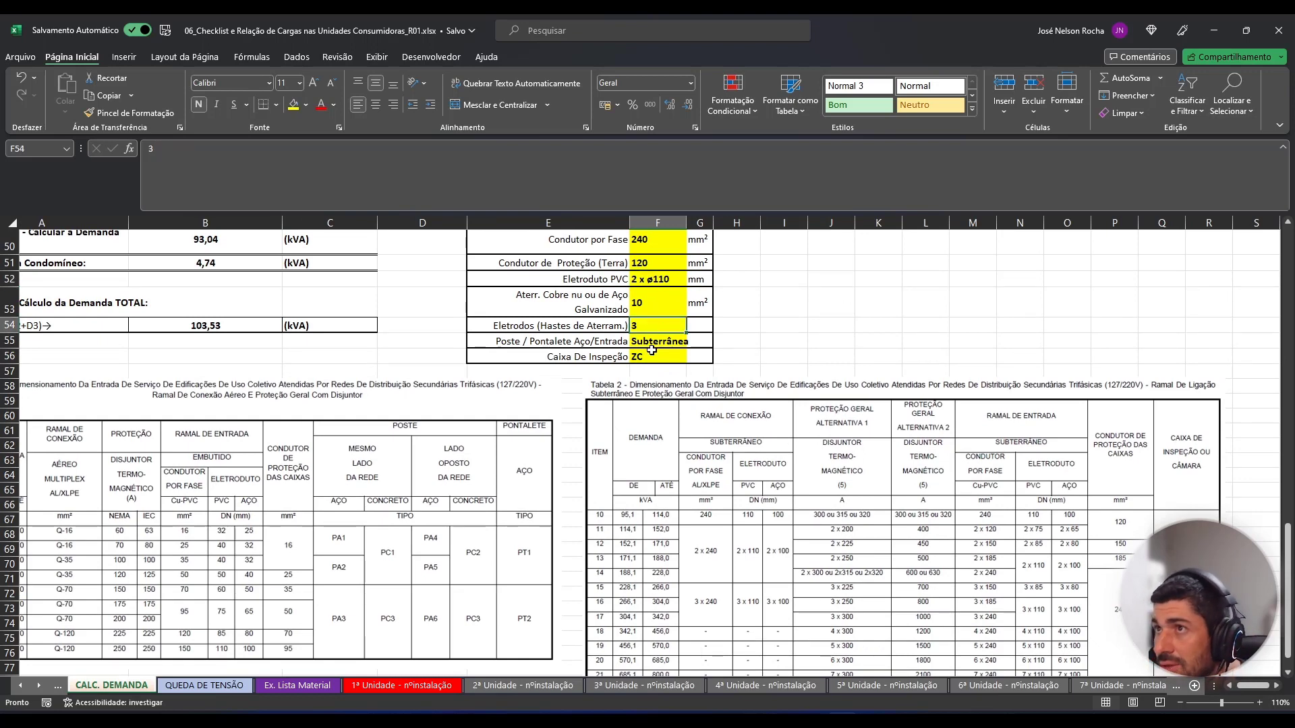
pyautogui.click(652, 352)
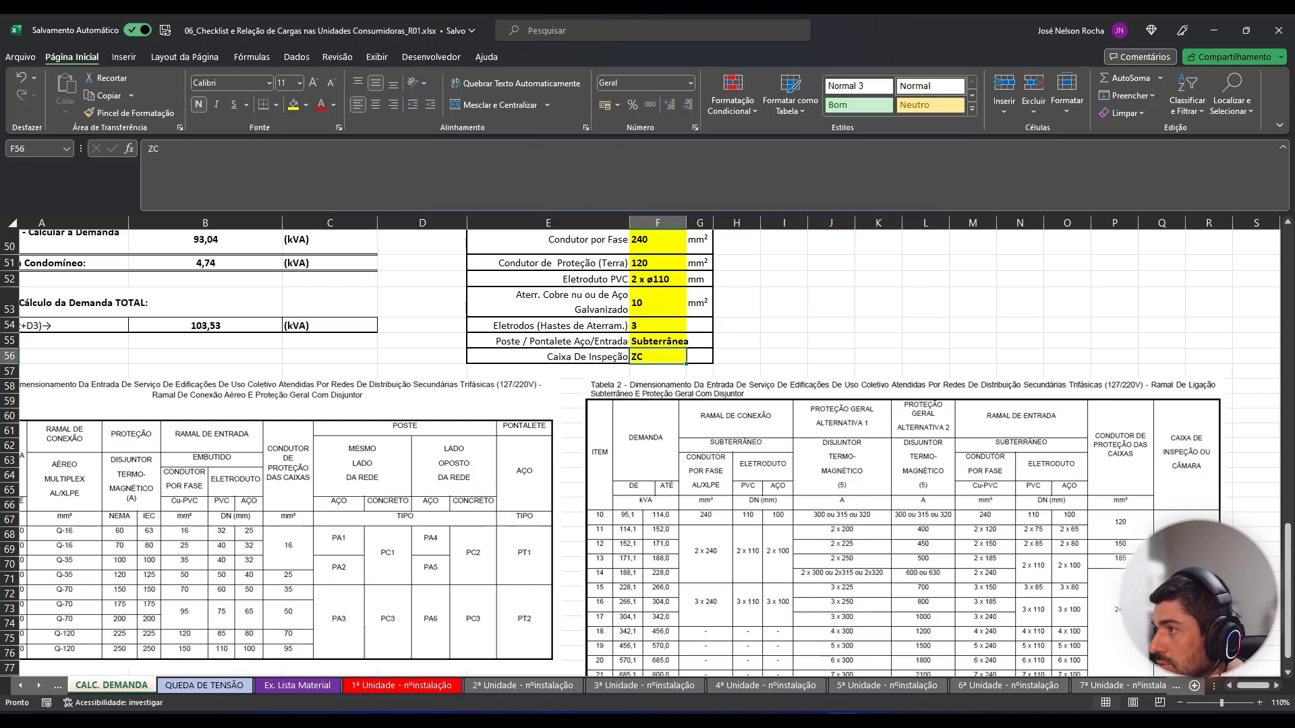
pyautogui.scroll(1, 662, 368)
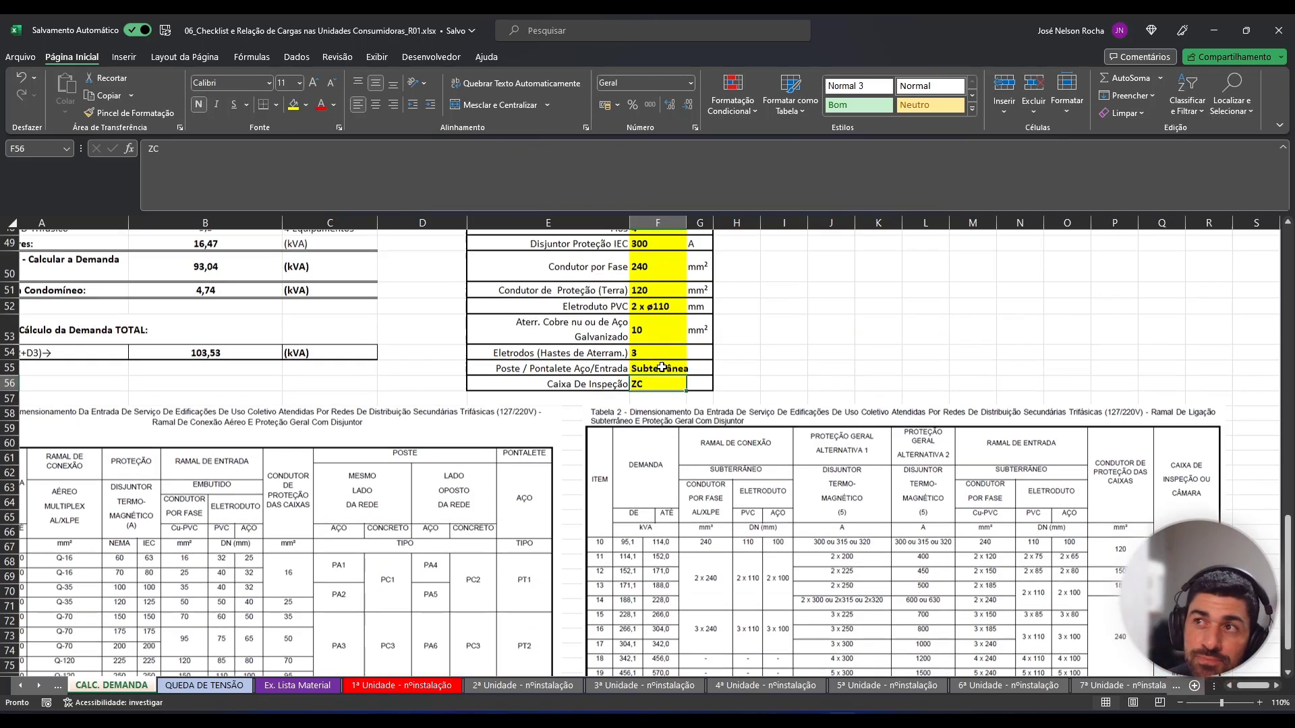
pyautogui.scroll(1, 674, 377)
pyautogui.scroll(-2, 785, 412)
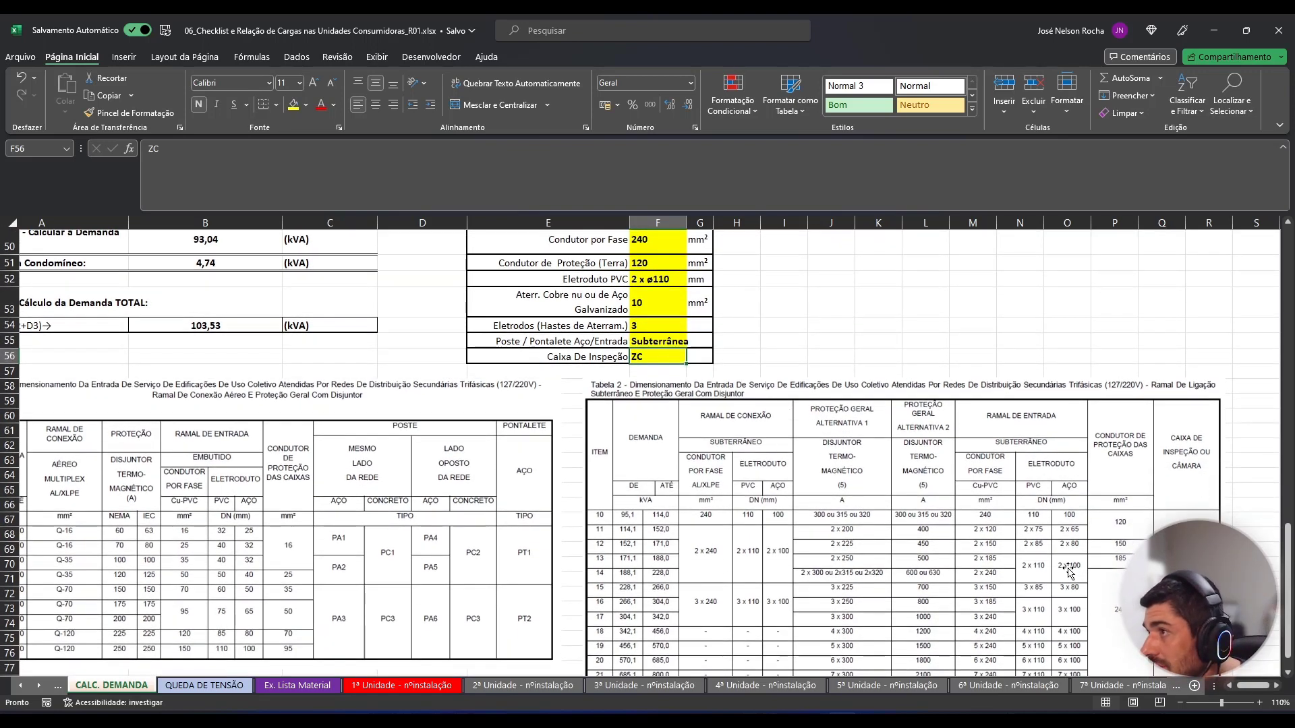
pyautogui.scroll(-2, 1069, 572)
pyautogui.scroll(3, 708, 553)
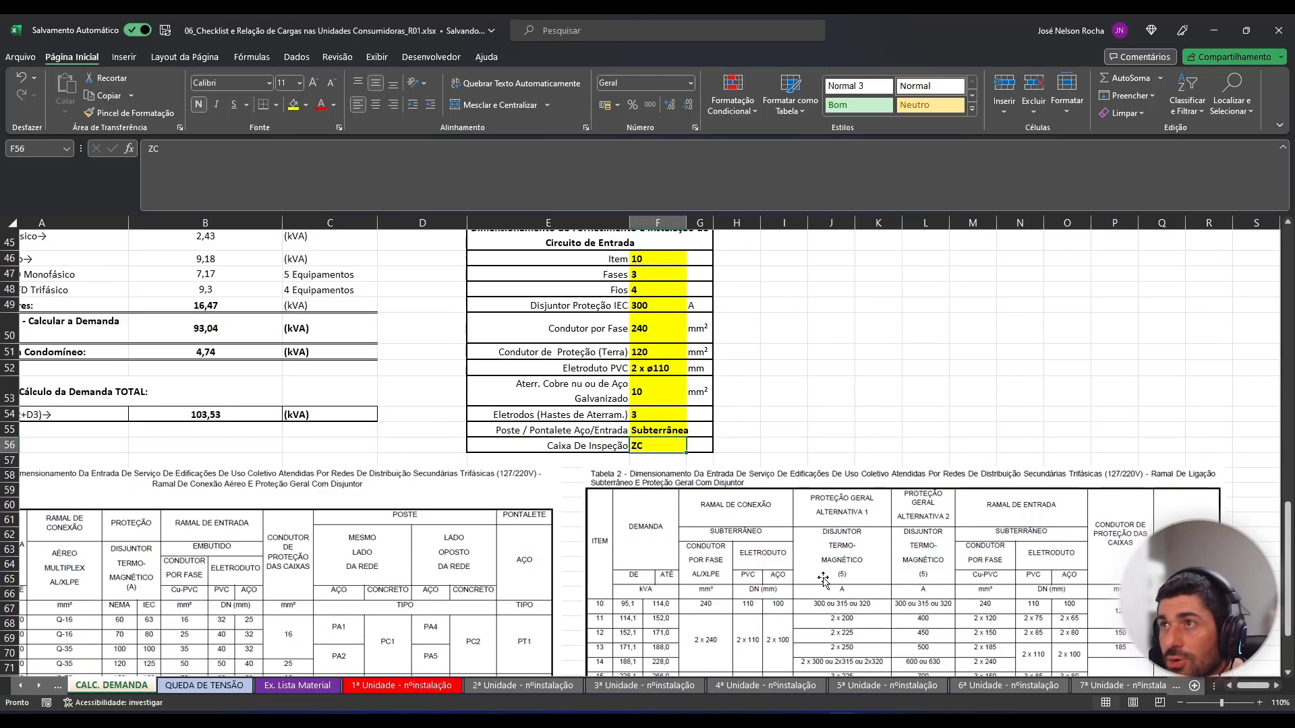
# Review the filled entrance circuit sizing table beside the total demand, and go to the PROJETO PADRAO CEMIG sheet.
pyautogui.moveTo(601, 278); pyautogui.dragTo(643, 491)
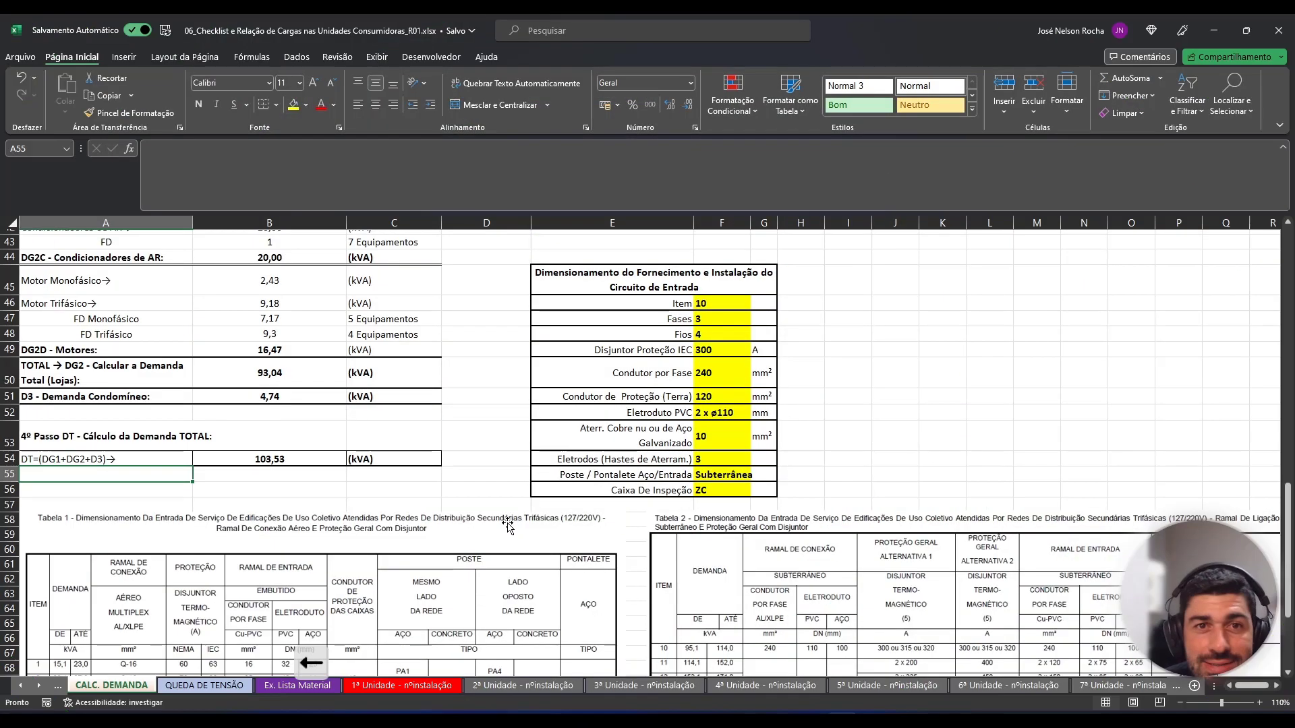
pyautogui.scroll(2, 472, 519)
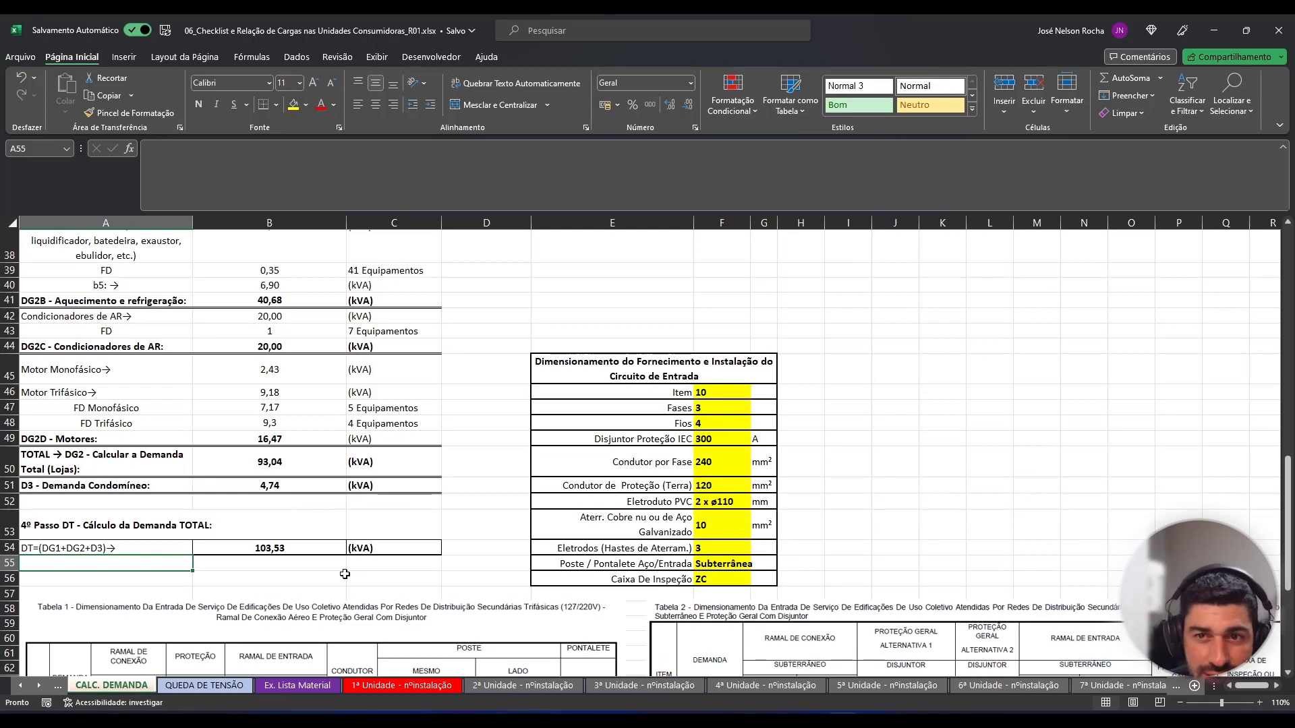
pyautogui.scroll(1, 324, 577)
pyautogui.click(20, 686)
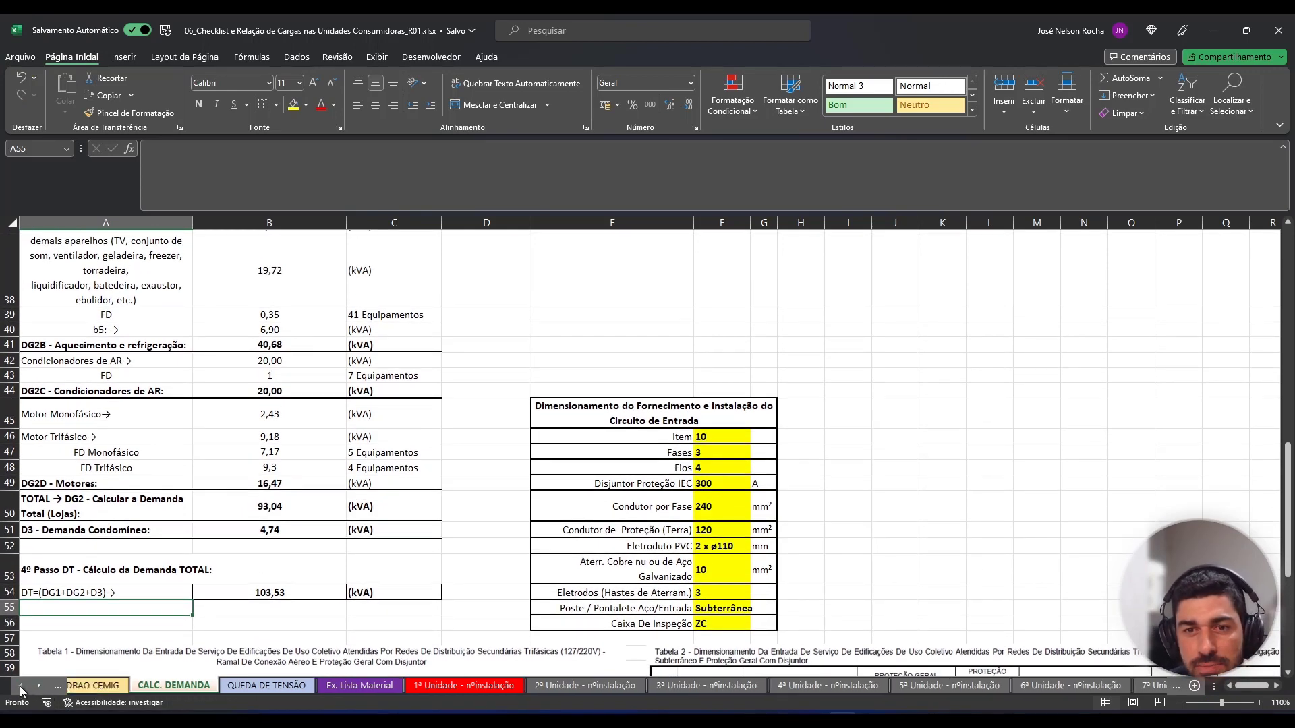
pyautogui.click(101, 687)
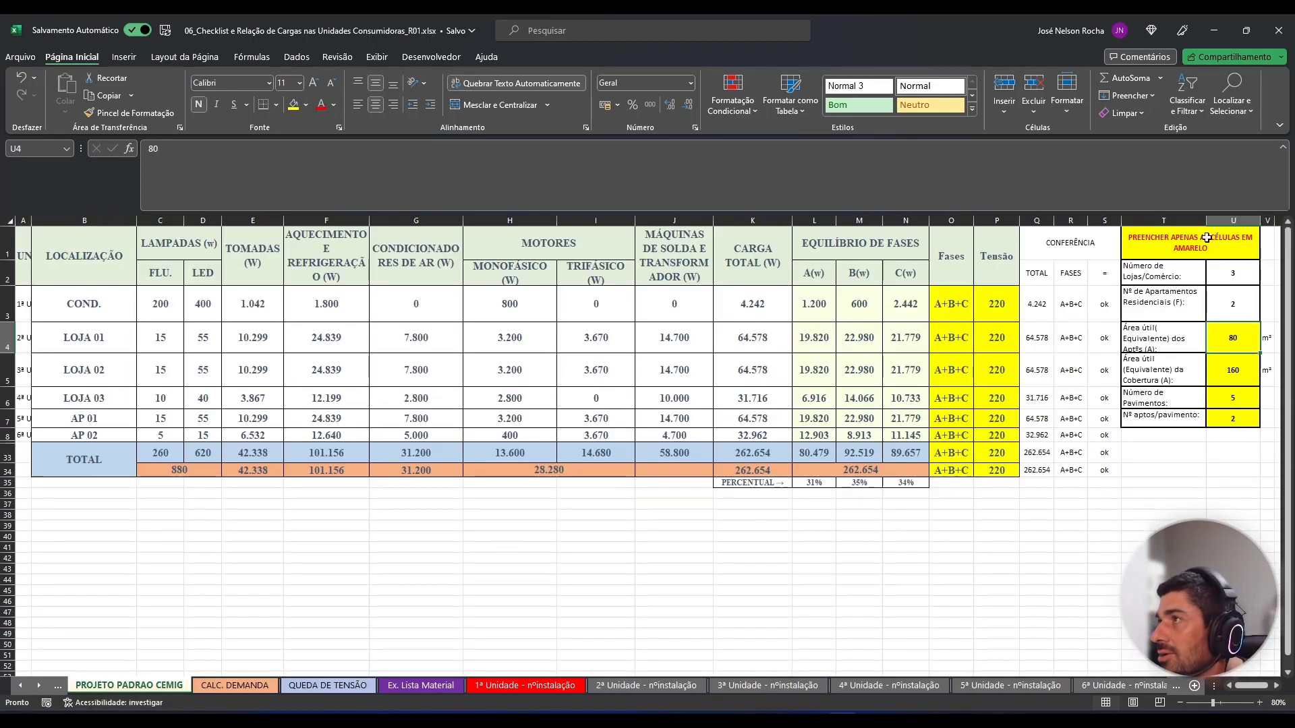